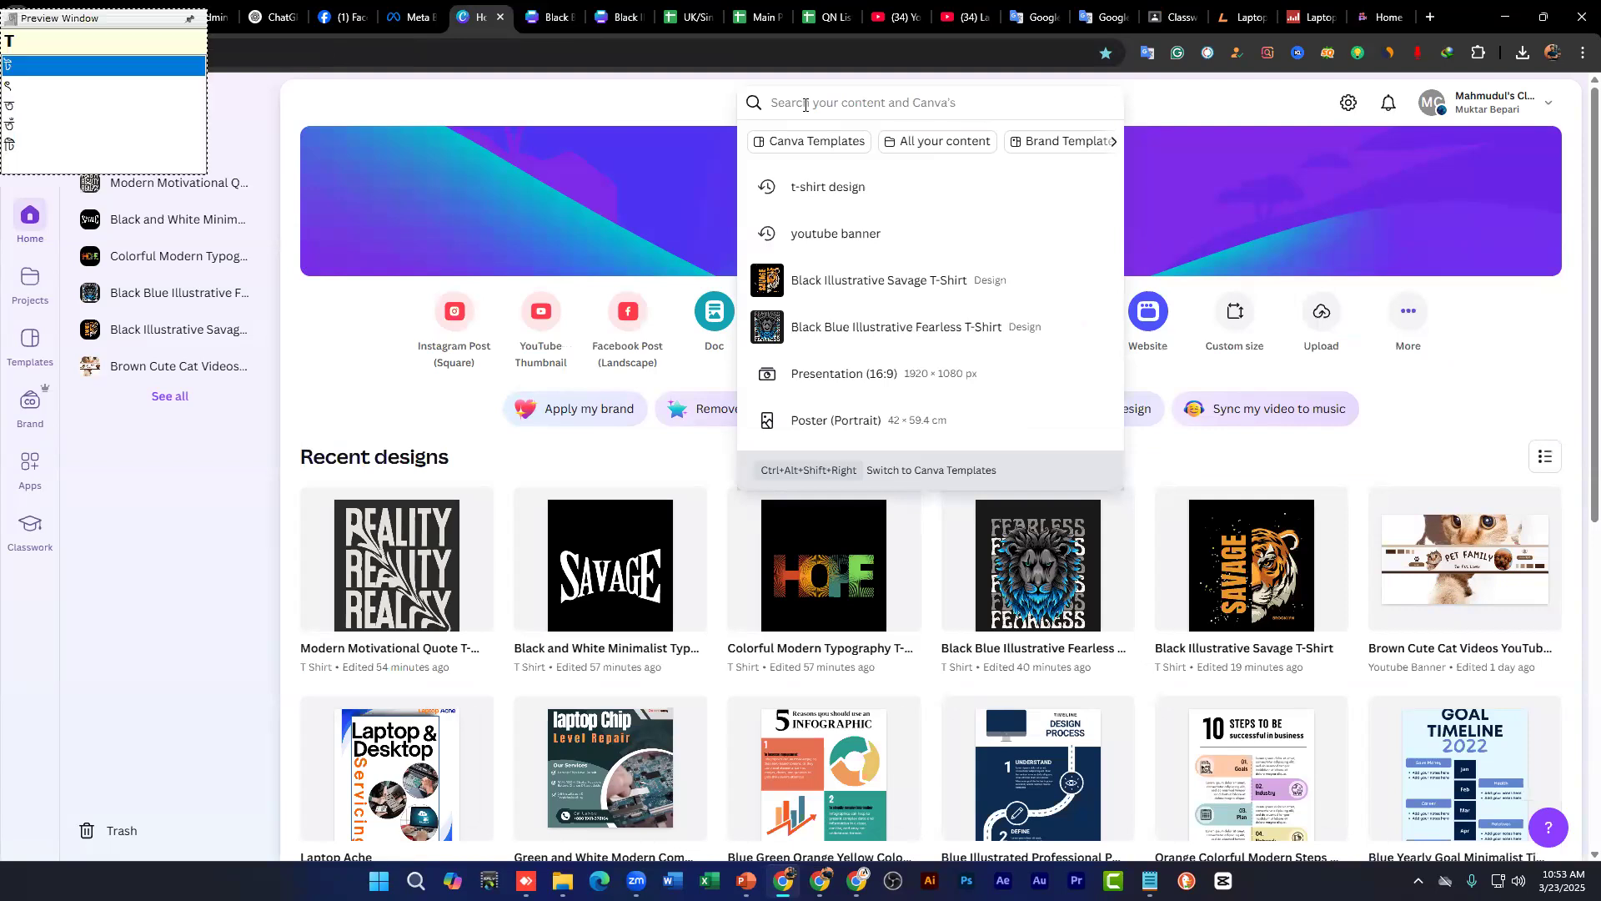
Step: Search Canva for "Tshirt design"
{"action": "key", "text": "BackSpace"}
{"action": "type", "text": "Tshirt DEs"}
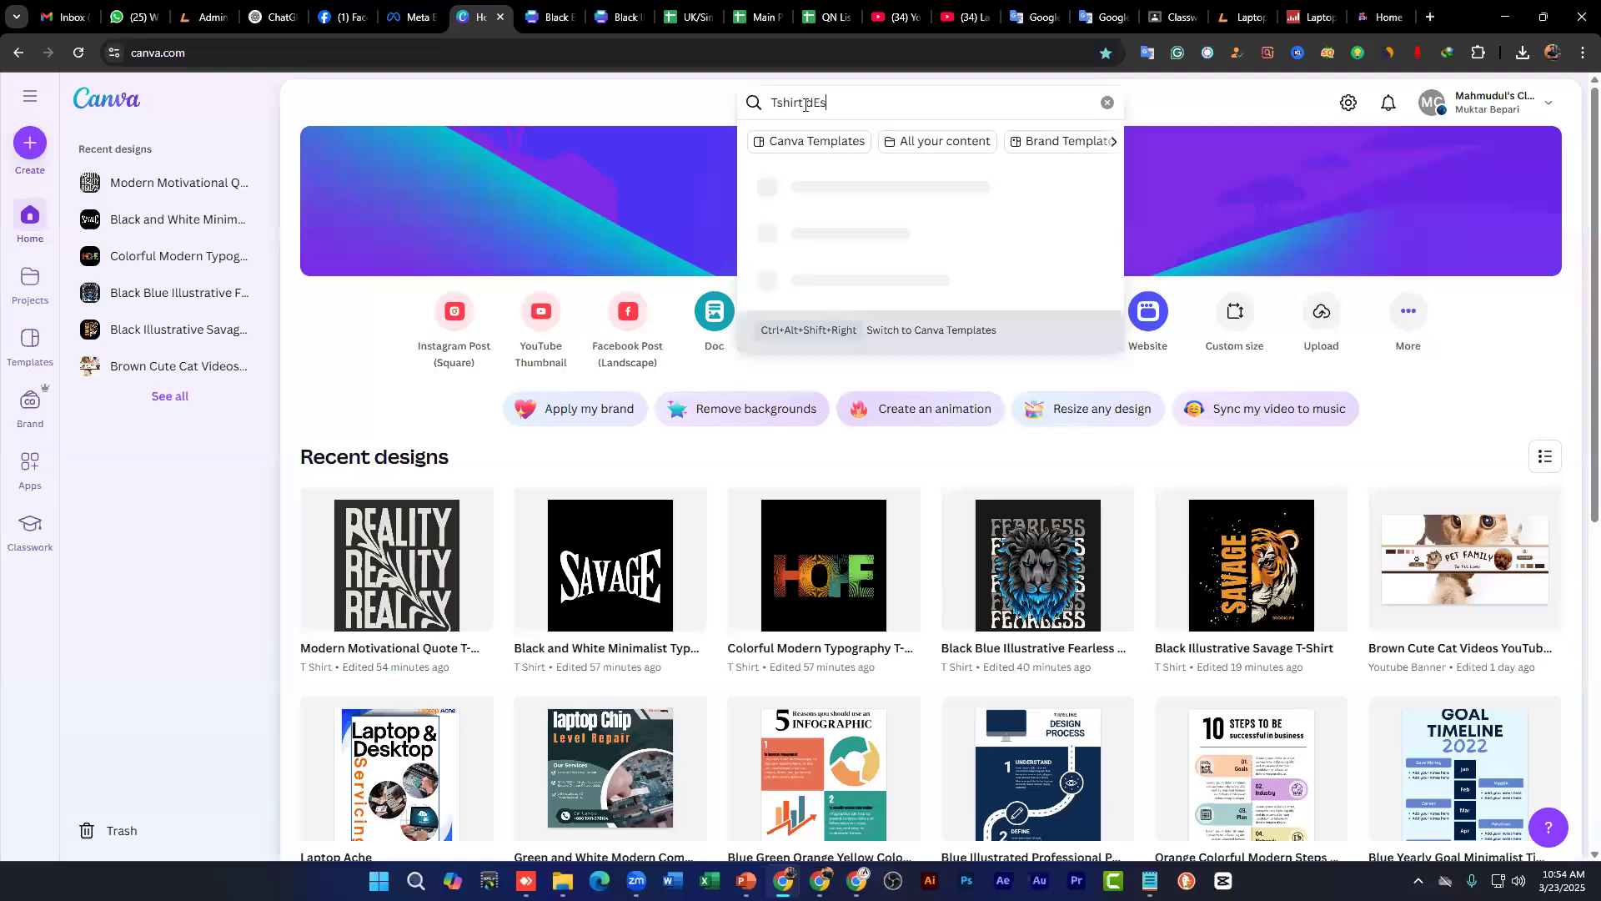
{"action": "type", "text": "ri"}
{"action": "key", "text": "BackSpace"}
{"action": "type", "text": "ign"}
{"action": "key", "text": "Return"}
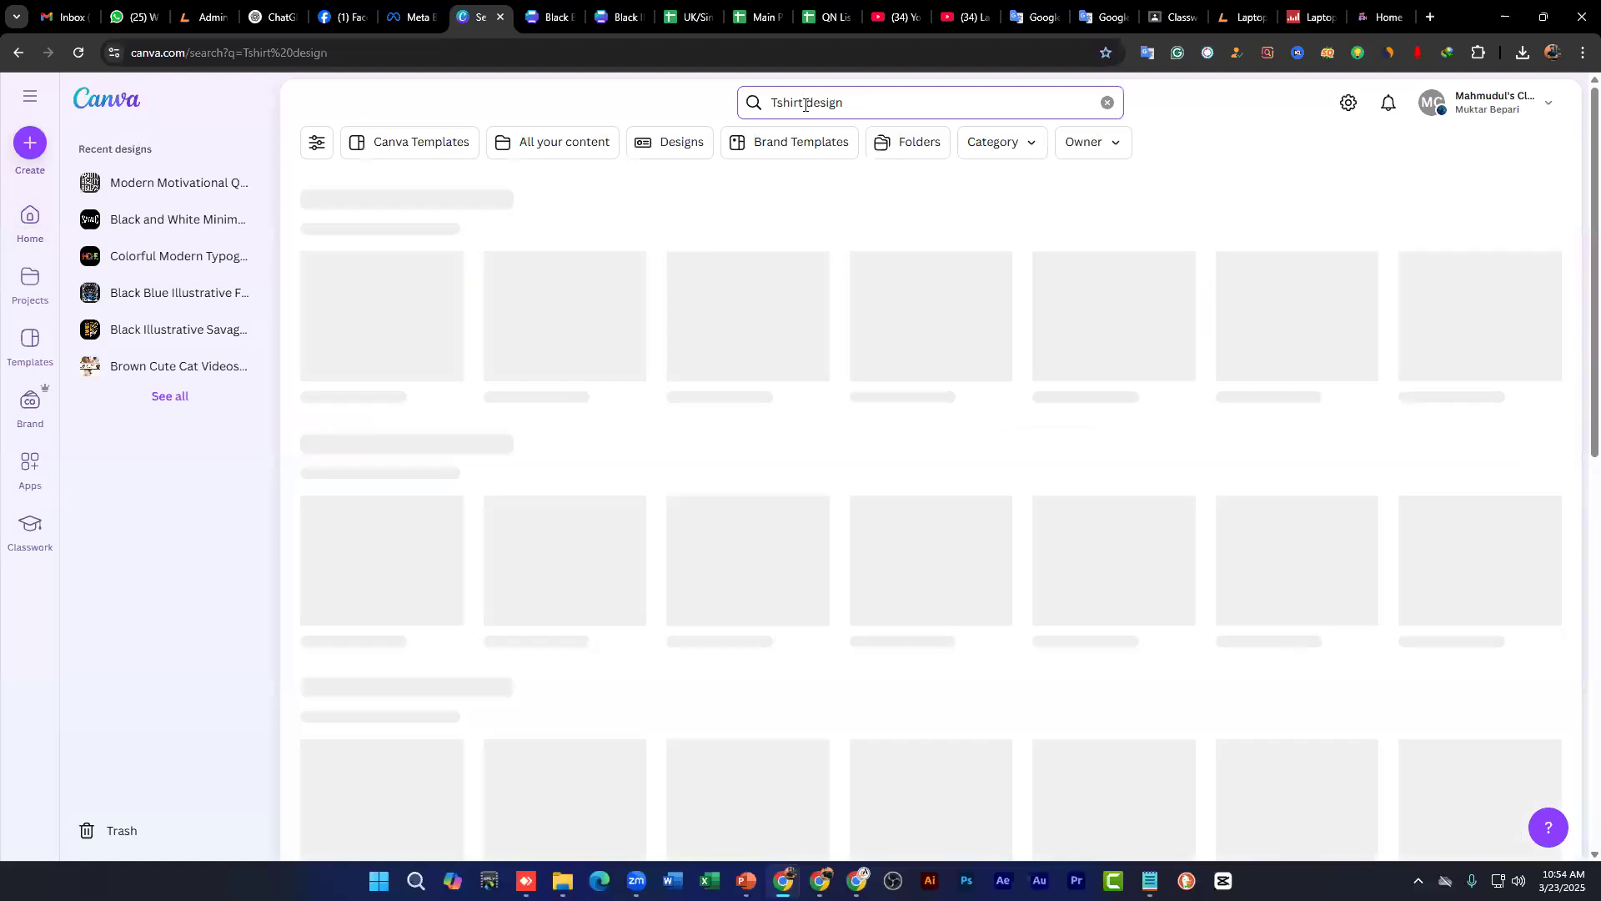
Step: Browse the T-shirt templates in the Canva search results, from the first rows down to the end of the list
{"action": "scroll", "coordinate": [766, 500], "scroll_direction": "down", "scroll_amount": 2}
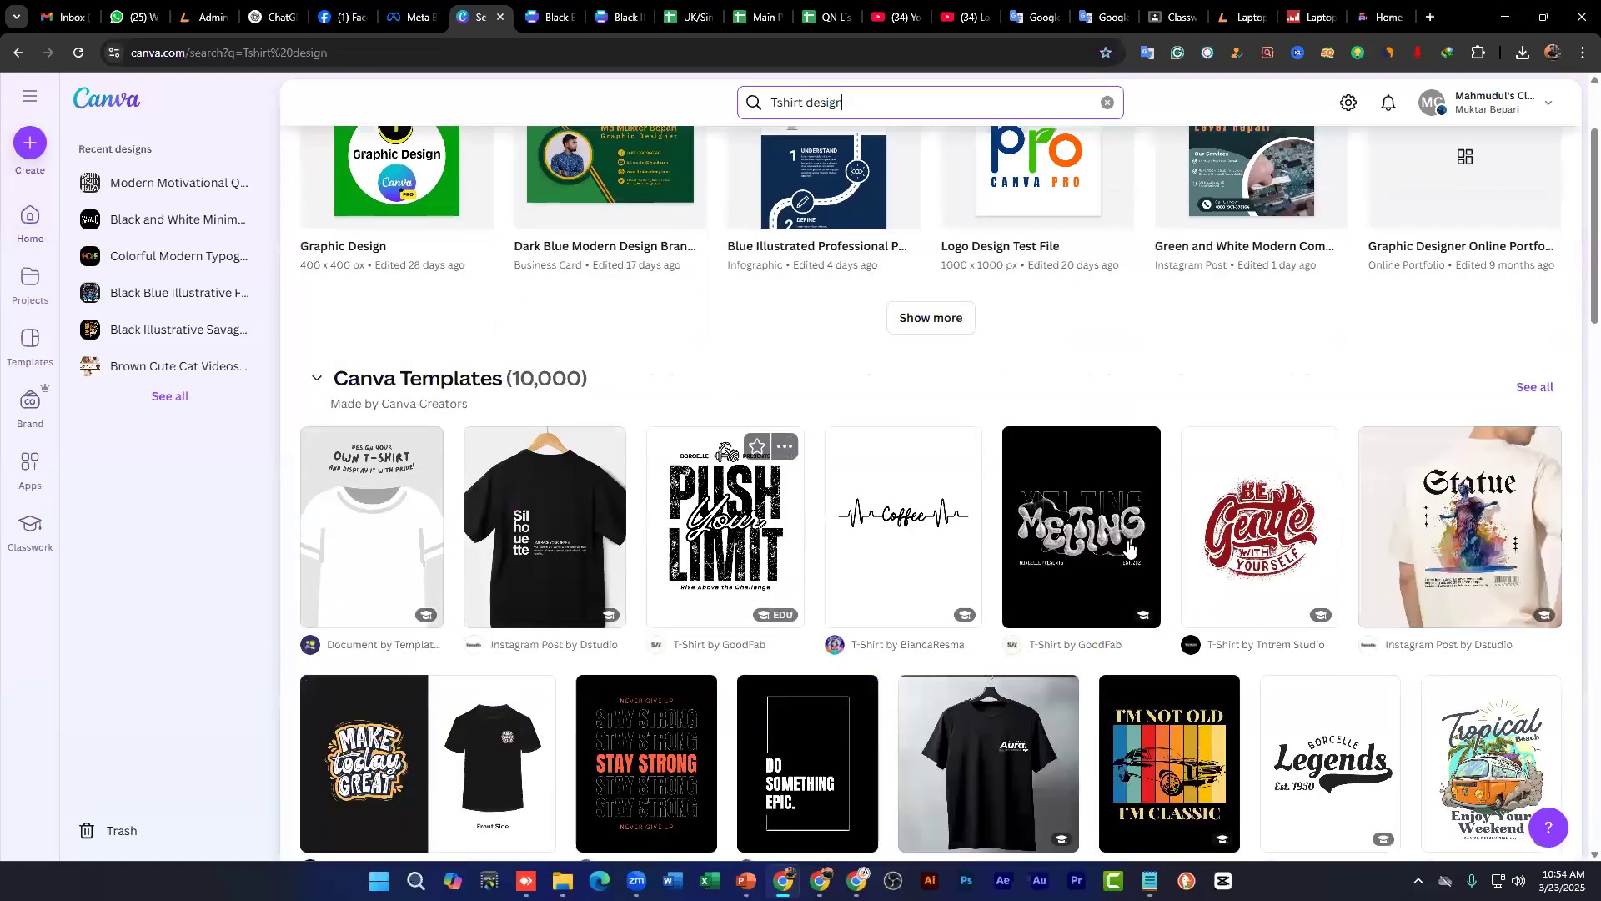
{"action": "scroll", "coordinate": [822, 583], "scroll_direction": "down", "scroll_amount": 2}
{"action": "scroll", "coordinate": [551, 646], "scroll_direction": "down", "scroll_amount": 5}
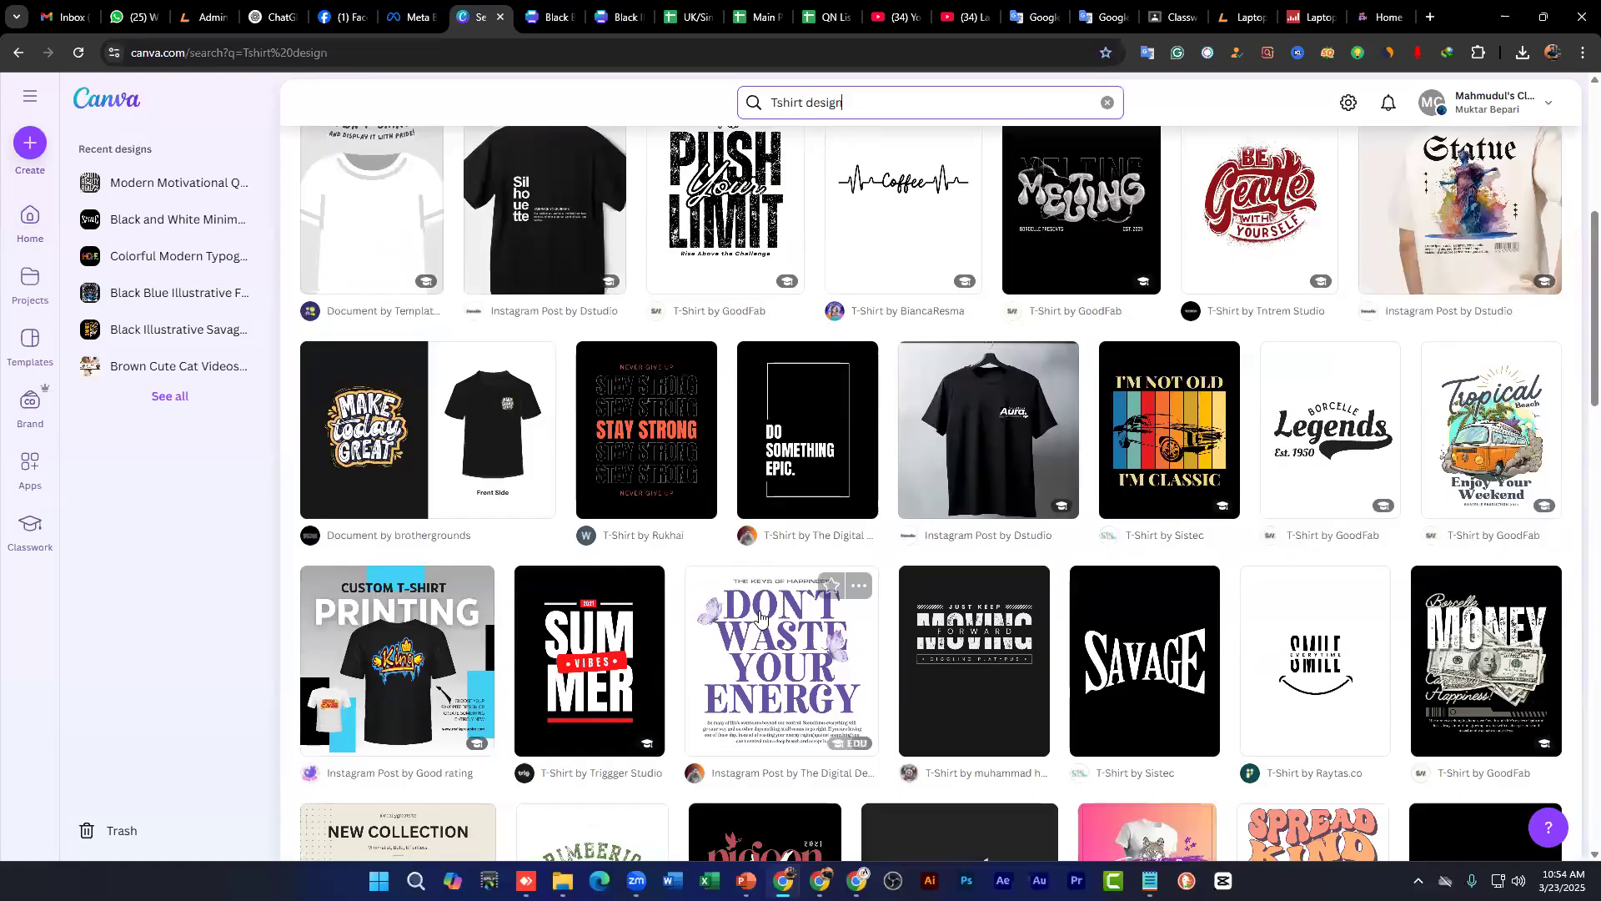
{"action": "scroll", "coordinate": [726, 552], "scroll_direction": "down", "scroll_amount": 2}
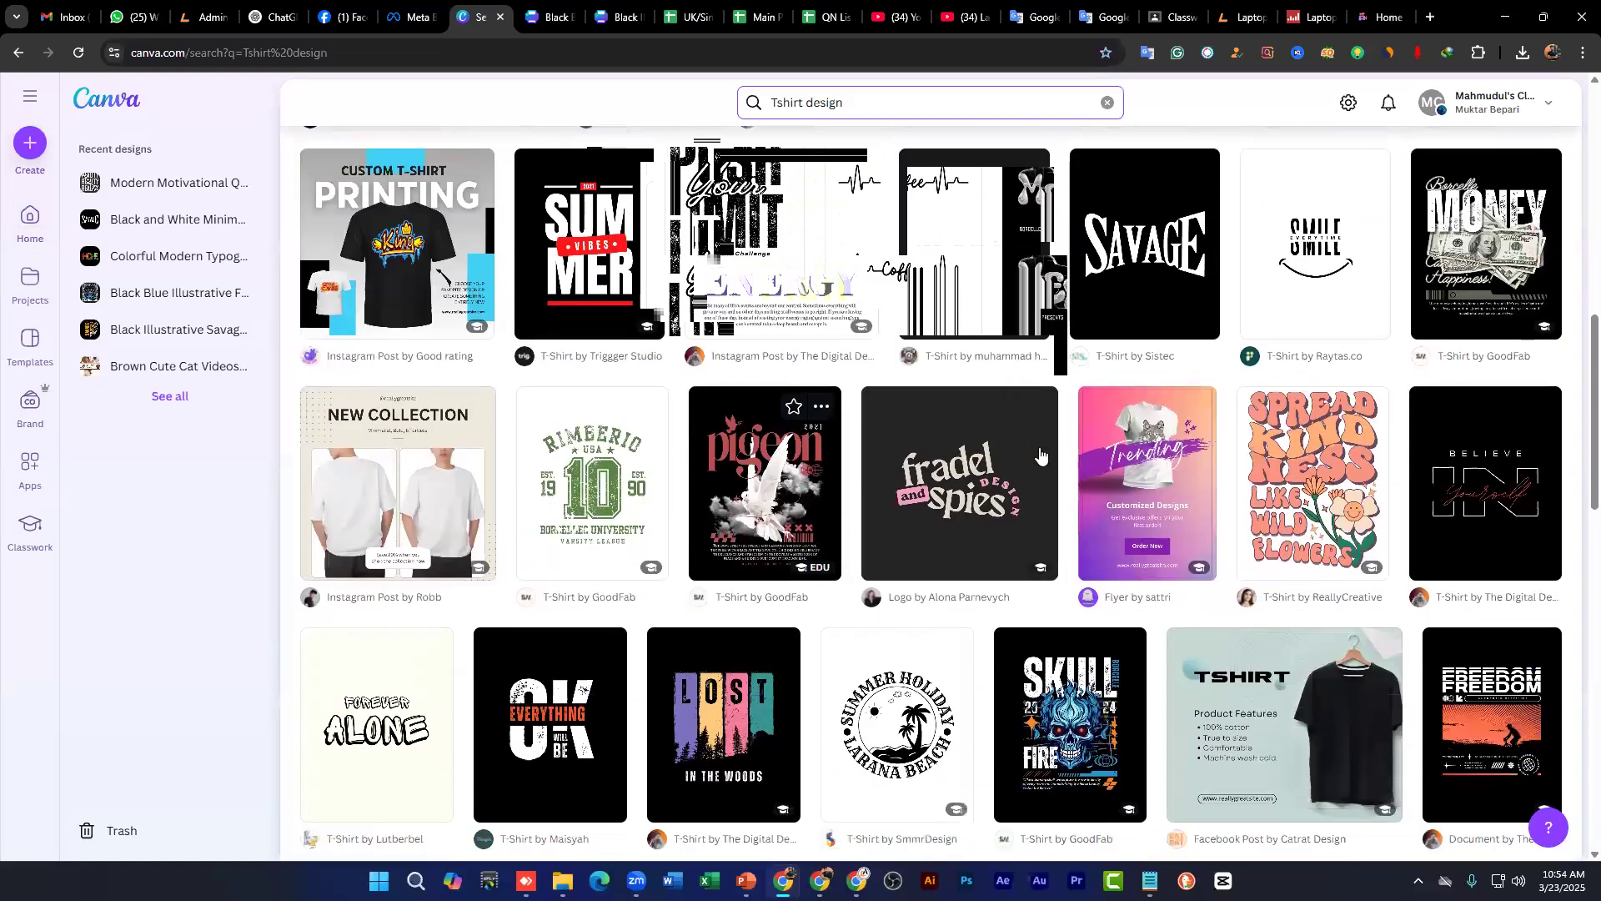
{"action": "scroll", "coordinate": [1076, 388], "scroll_direction": "down", "scroll_amount": 2}
{"action": "scroll", "coordinate": [1076, 382], "scroll_direction": "down", "scroll_amount": 7}
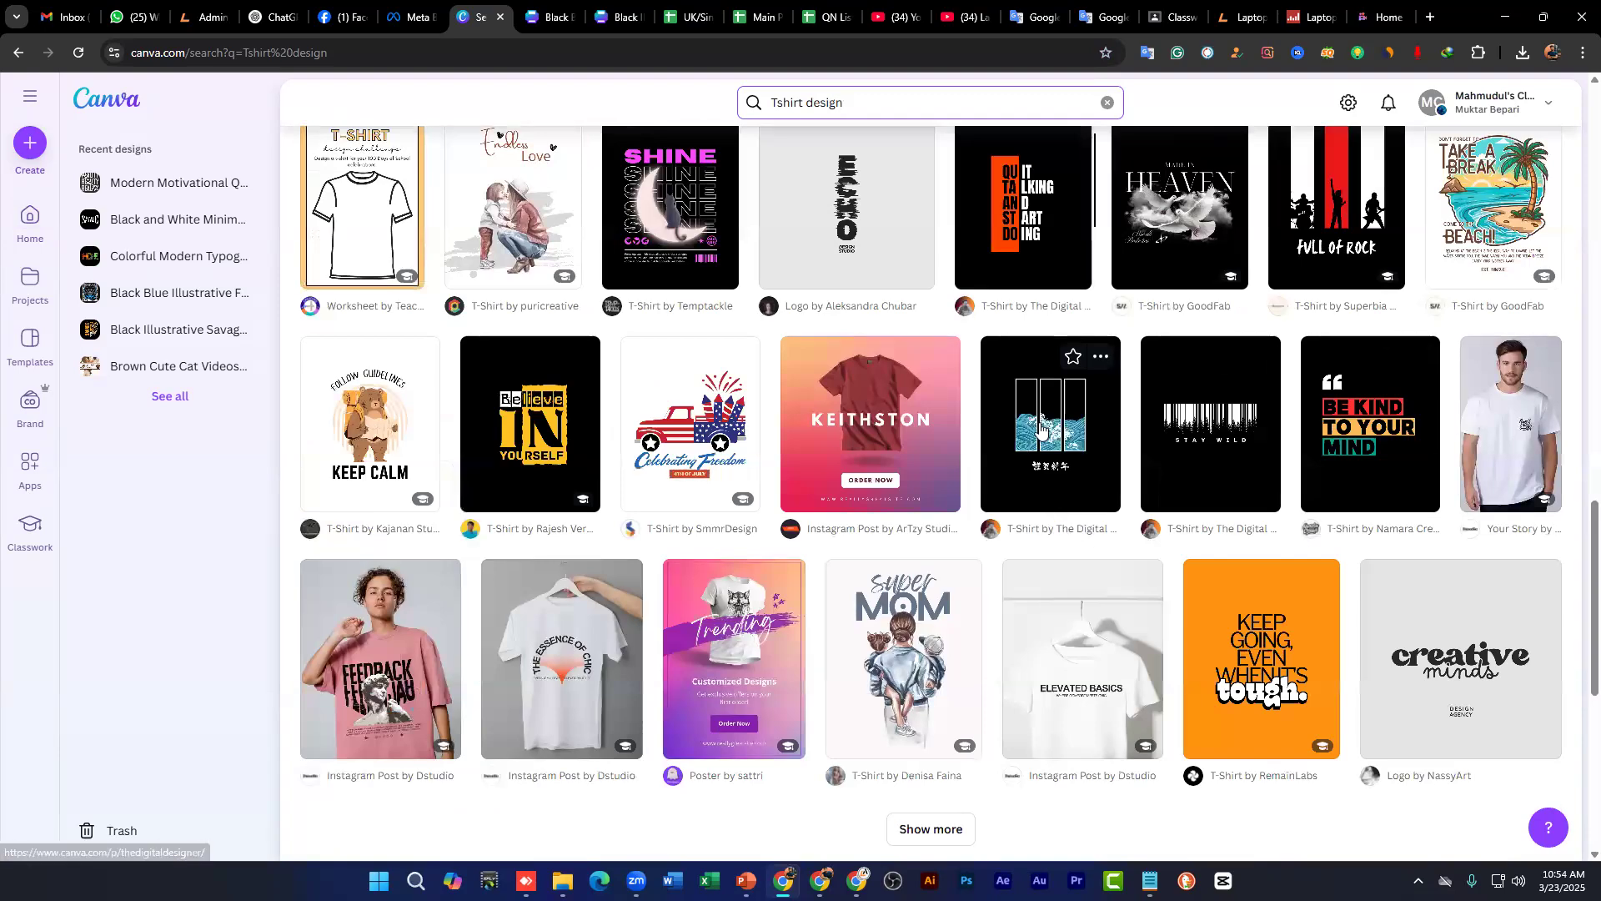
{"action": "scroll", "coordinate": [987, 432], "scroll_direction": "up", "scroll_amount": 3}
{"action": "scroll", "coordinate": [988, 432], "scroll_direction": "up", "scroll_amount": 12}
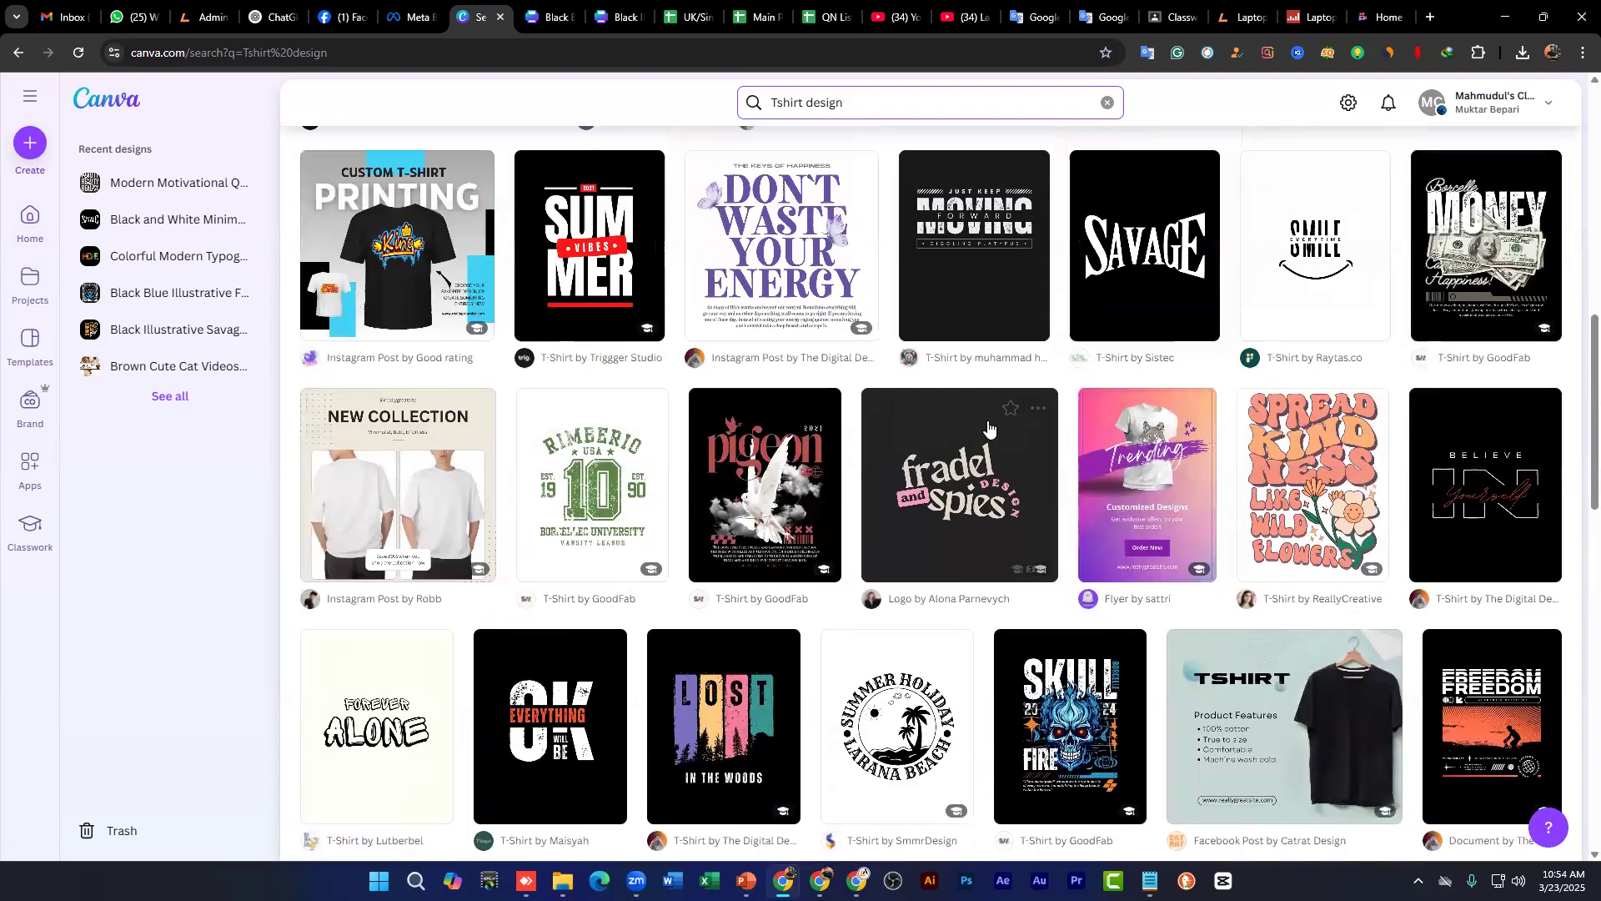
{"action": "scroll", "coordinate": [987, 417], "scroll_direction": "up", "scroll_amount": 4}
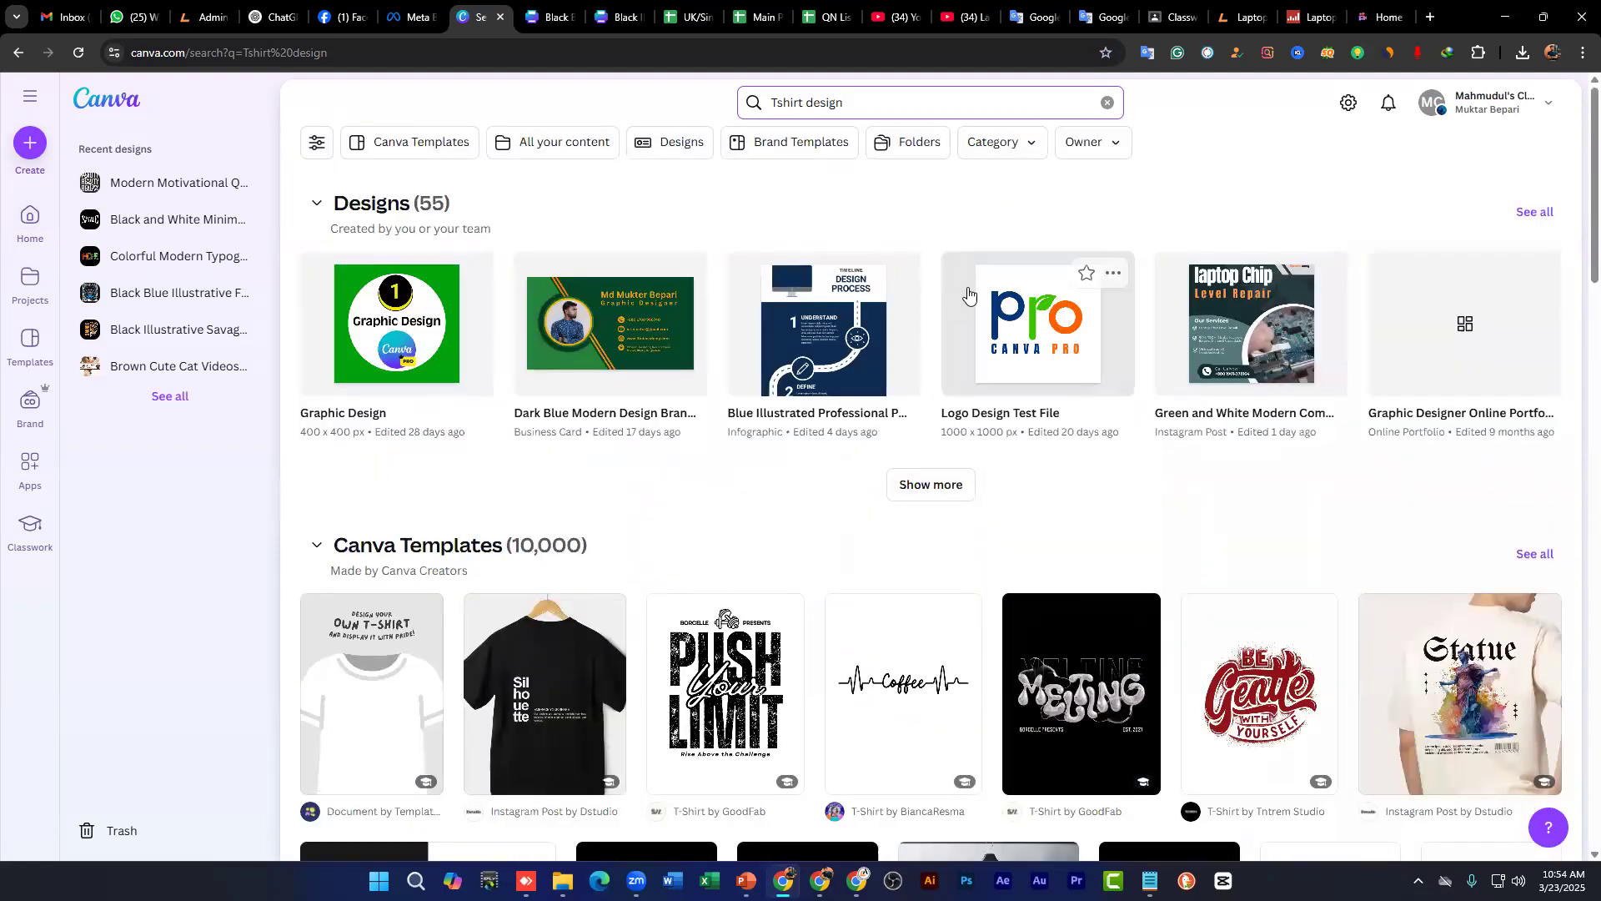
Step: Copy the Canva search phrase and search Google in a new browser tab for "t shirt design size in pixels"
{"action": "left_click_drag", "start_coordinate": [845, 101], "coordinate": [732, 100]}
{"action": "key", "text": "ctrl+c"}
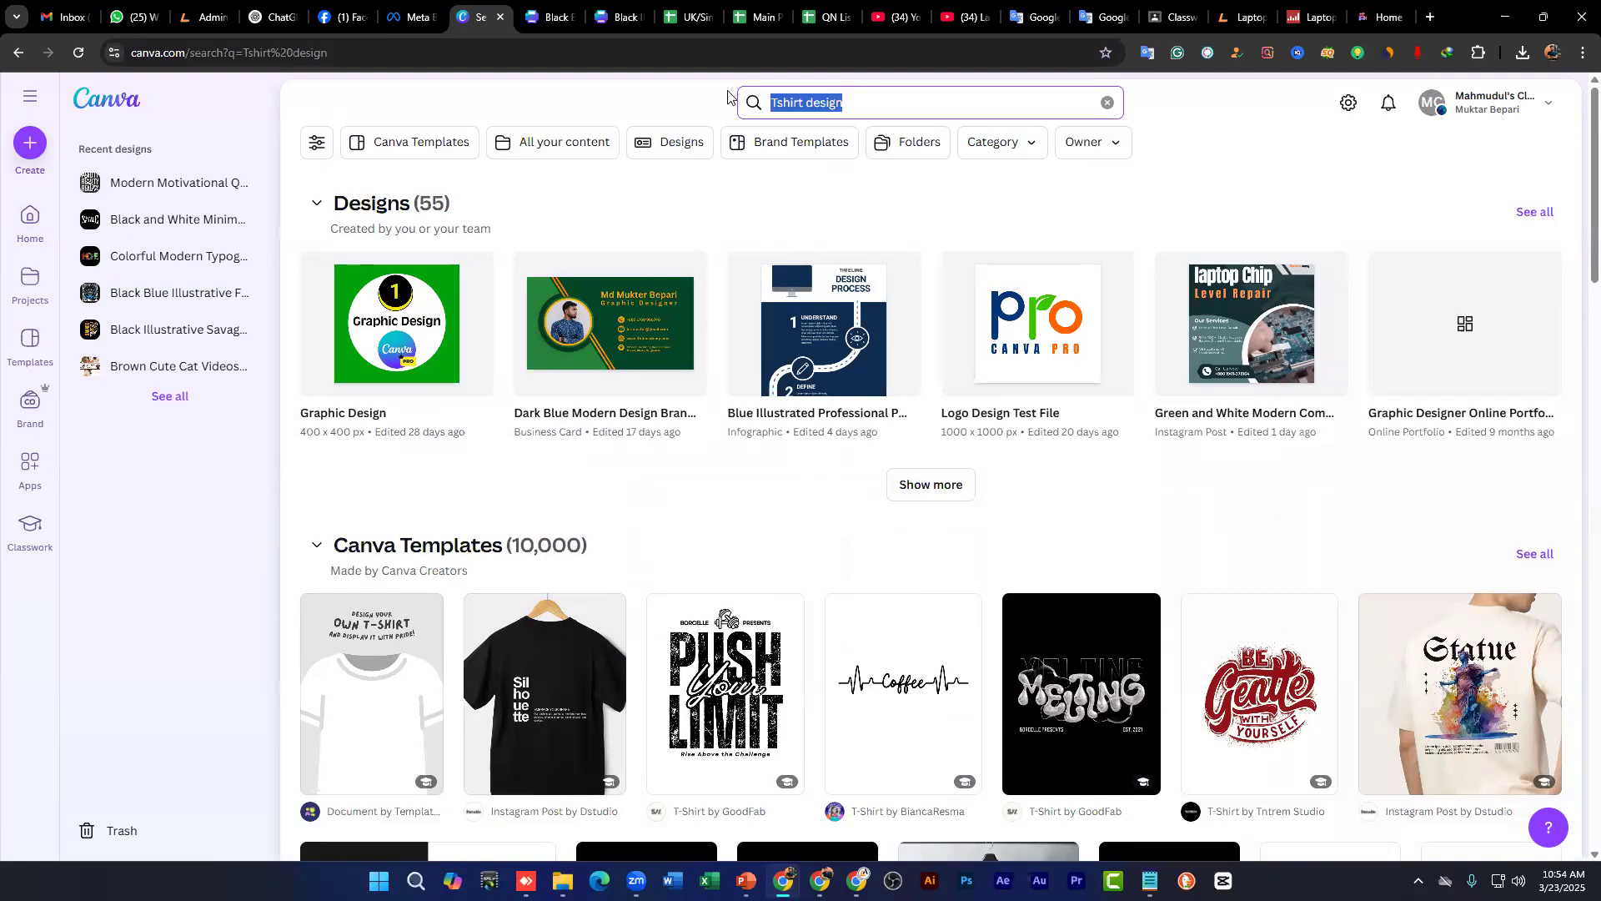
{"action": "left_click", "coordinate": [1429, 16]}
{"action": "left_click", "coordinate": [631, 351]}
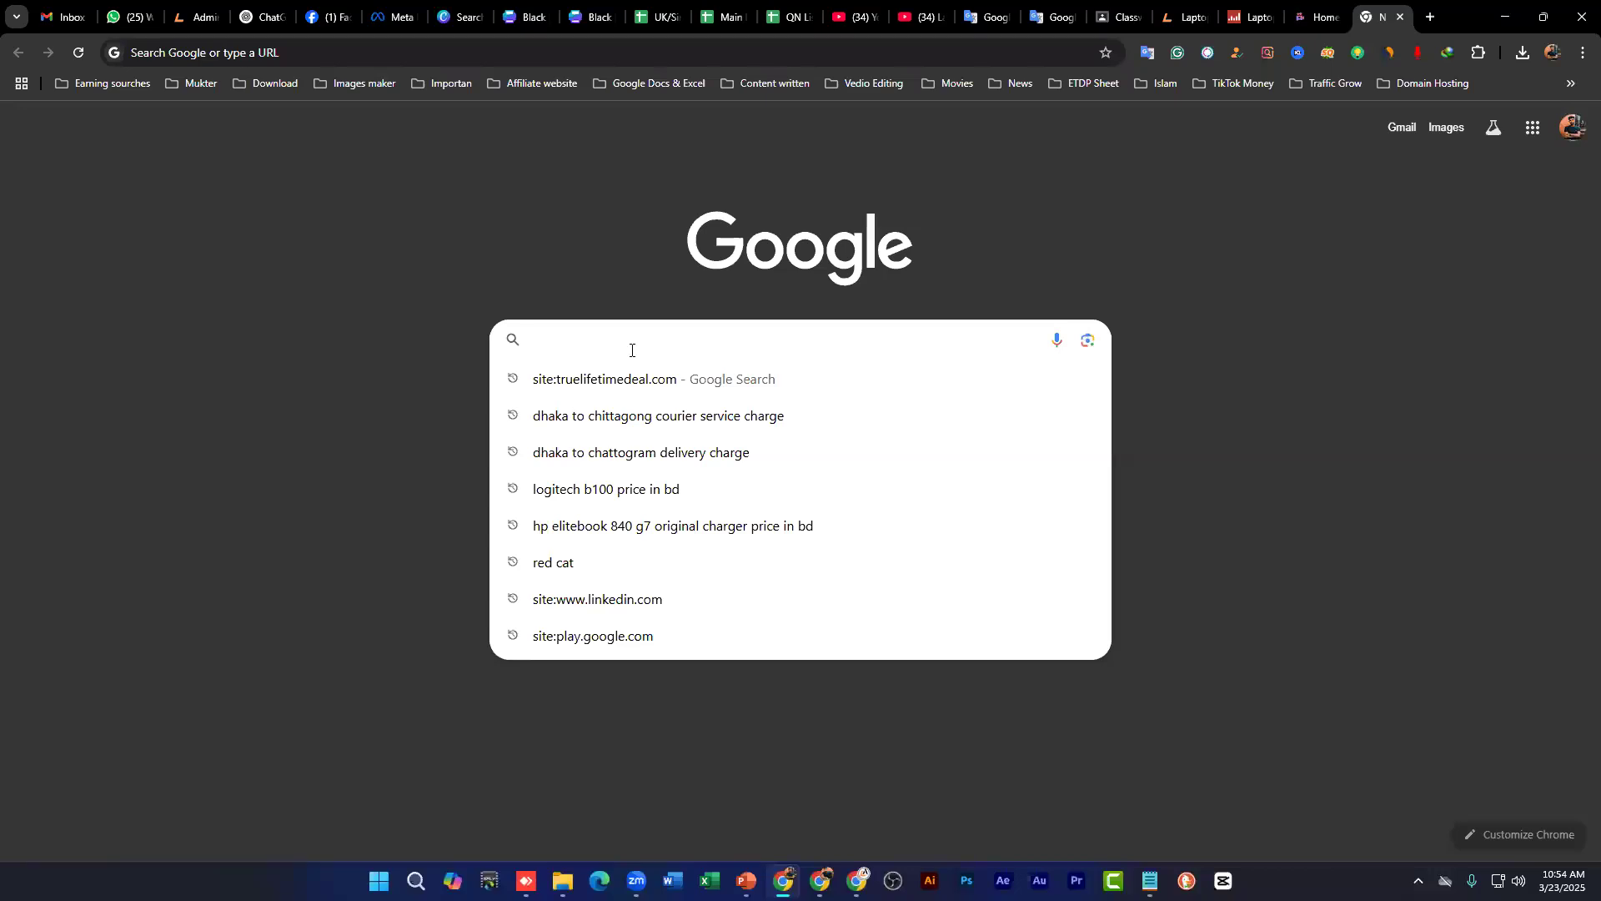
{"action": "key", "text": "ctrl+v"}
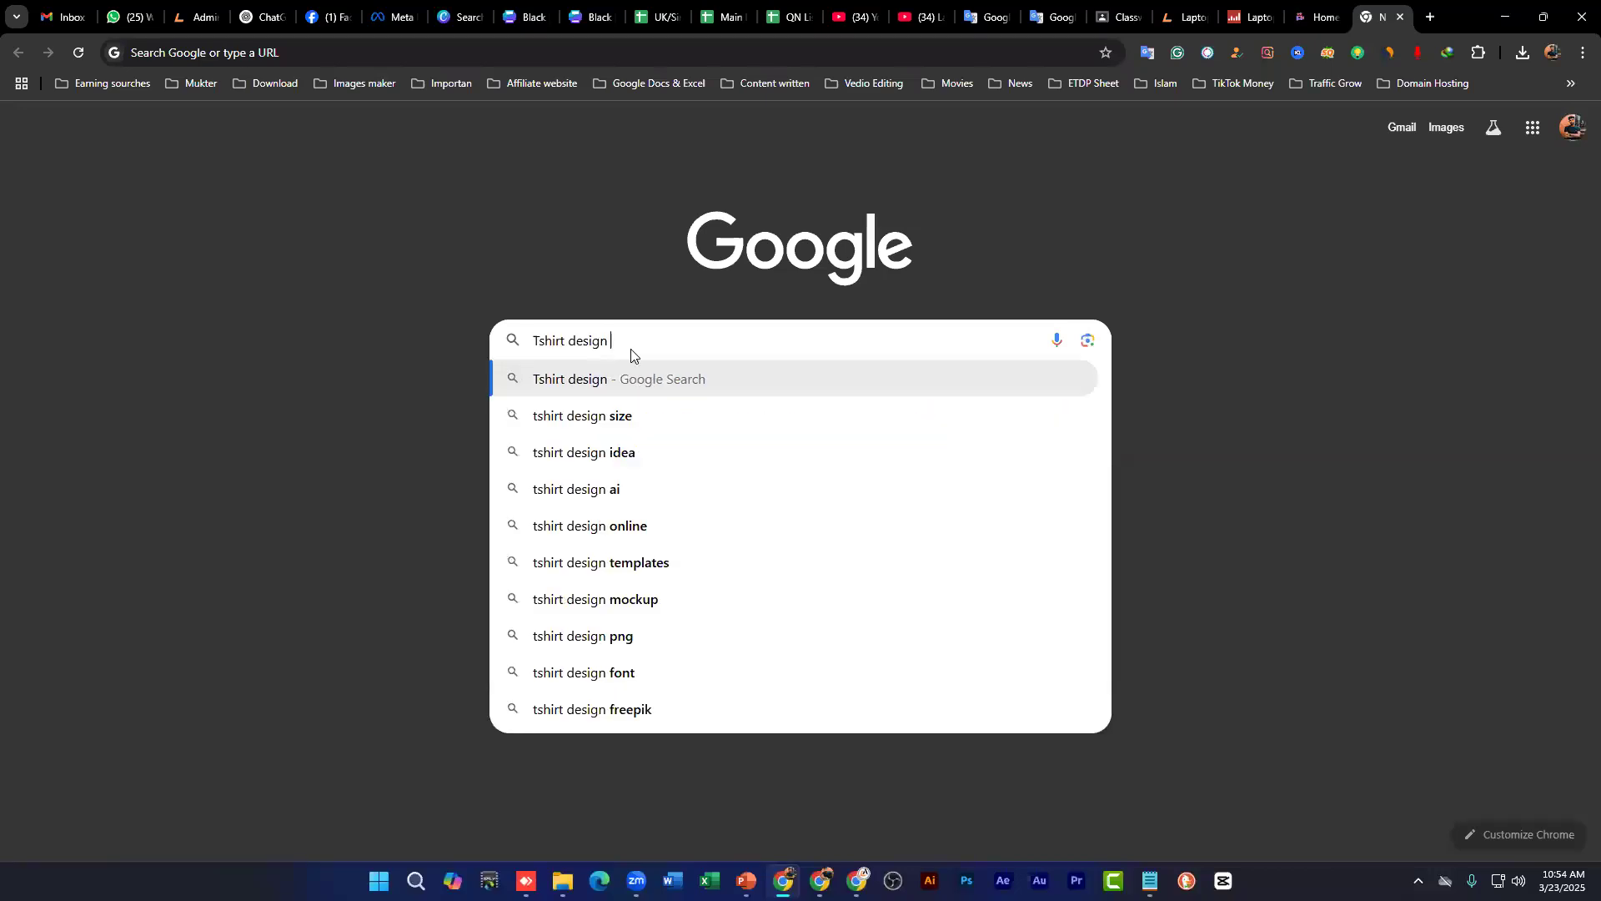
{"action": "type", "text": "size"}
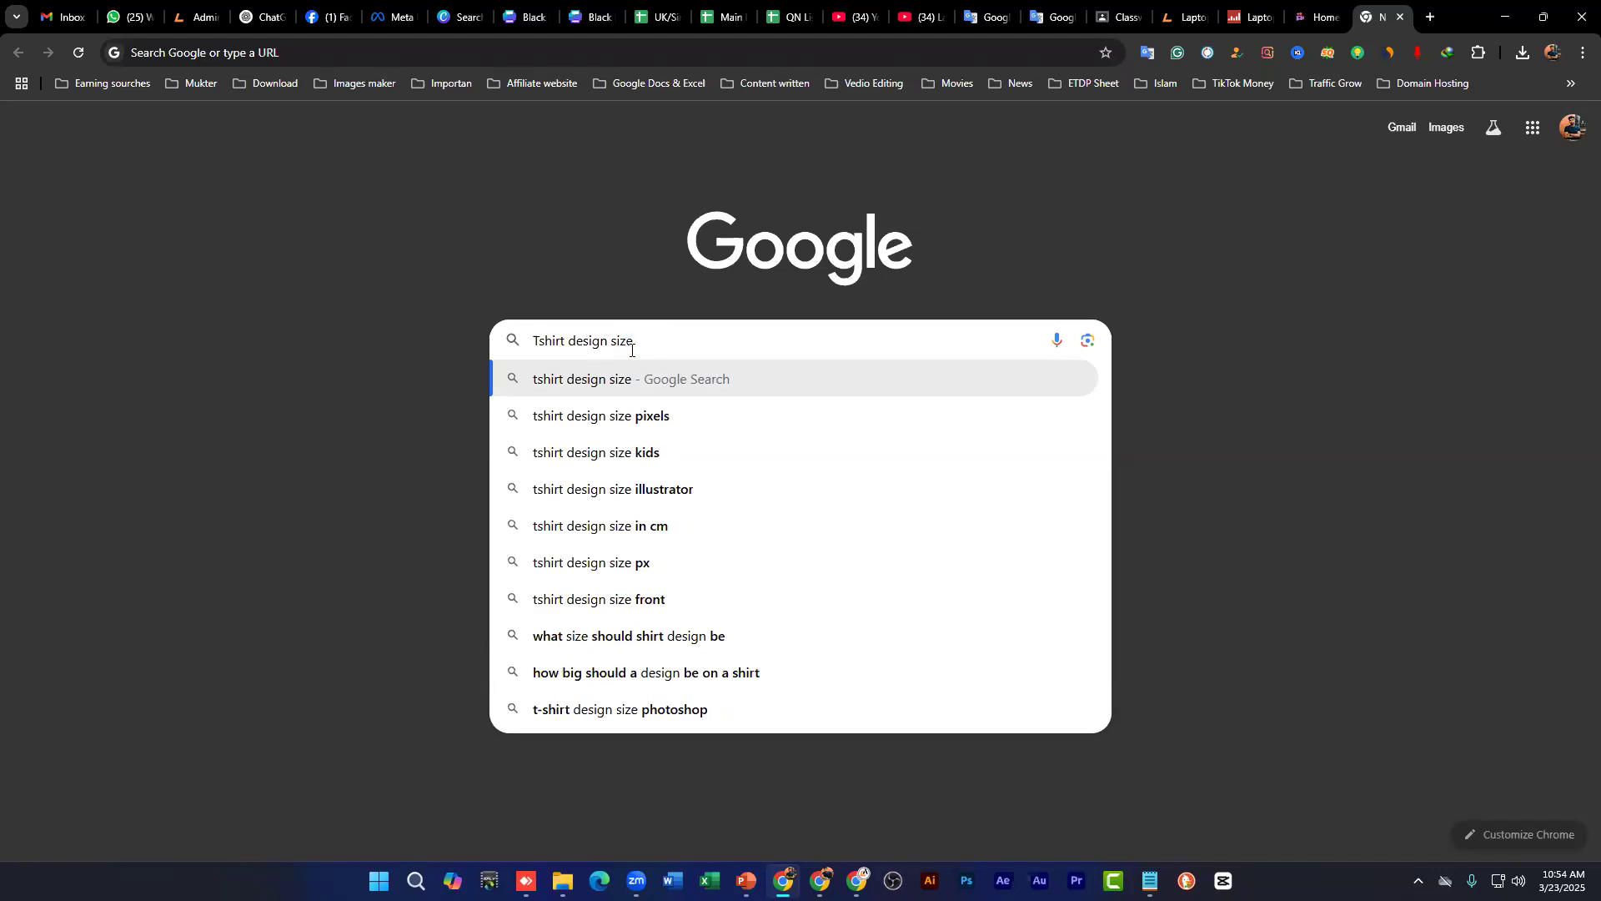
{"action": "type", "text": " in"}
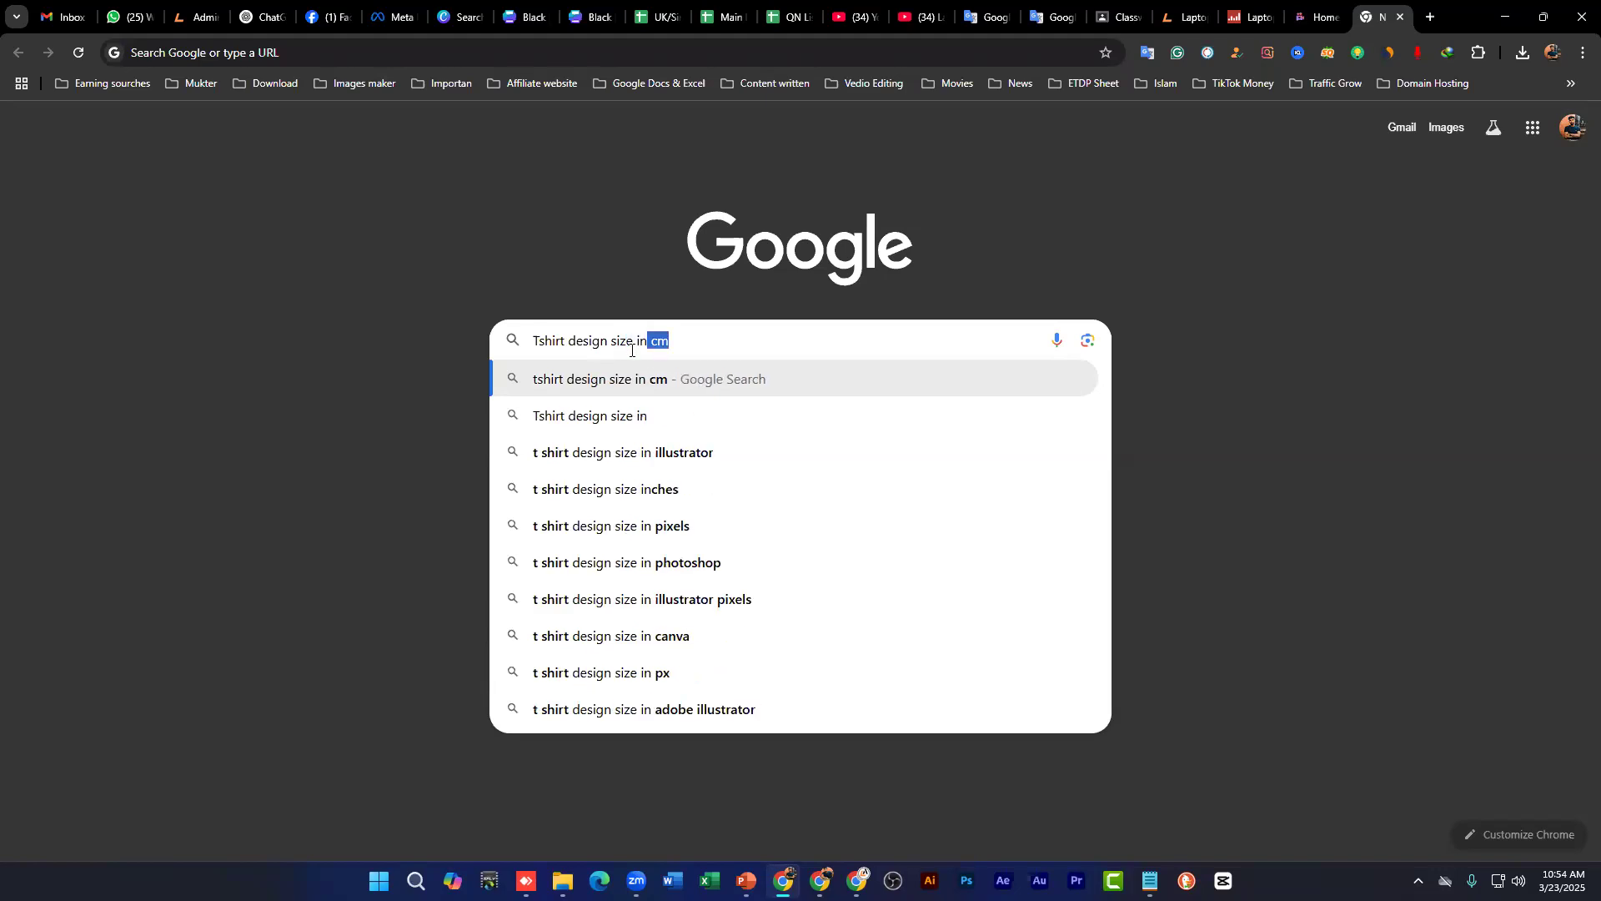
{"action": "type", "text": " pix"}
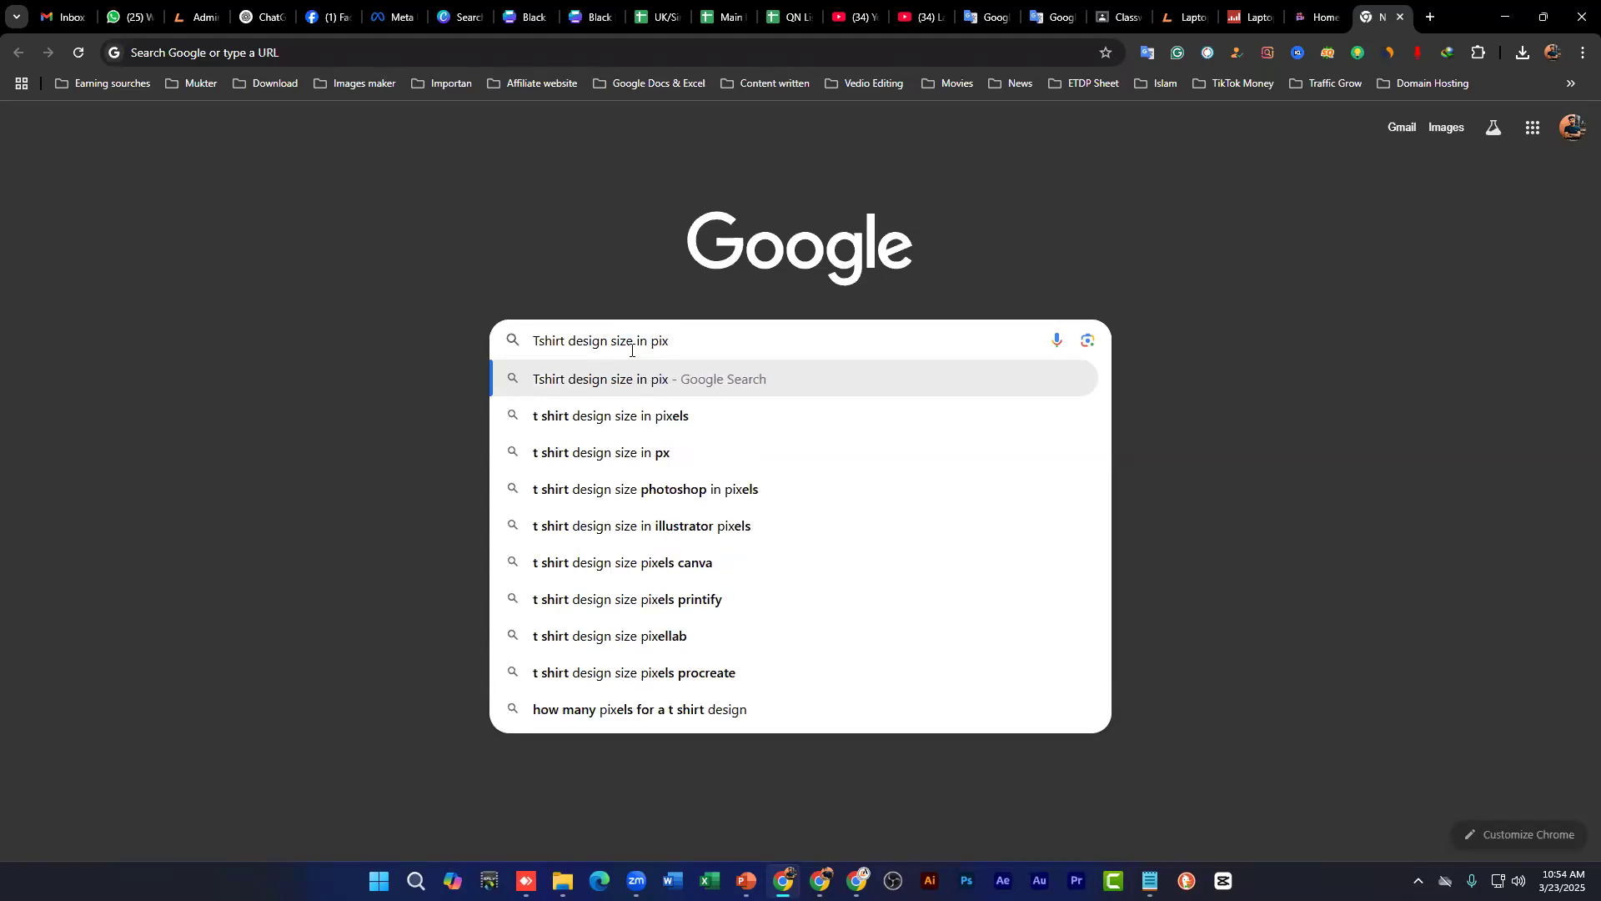
{"action": "key", "text": "Down"}
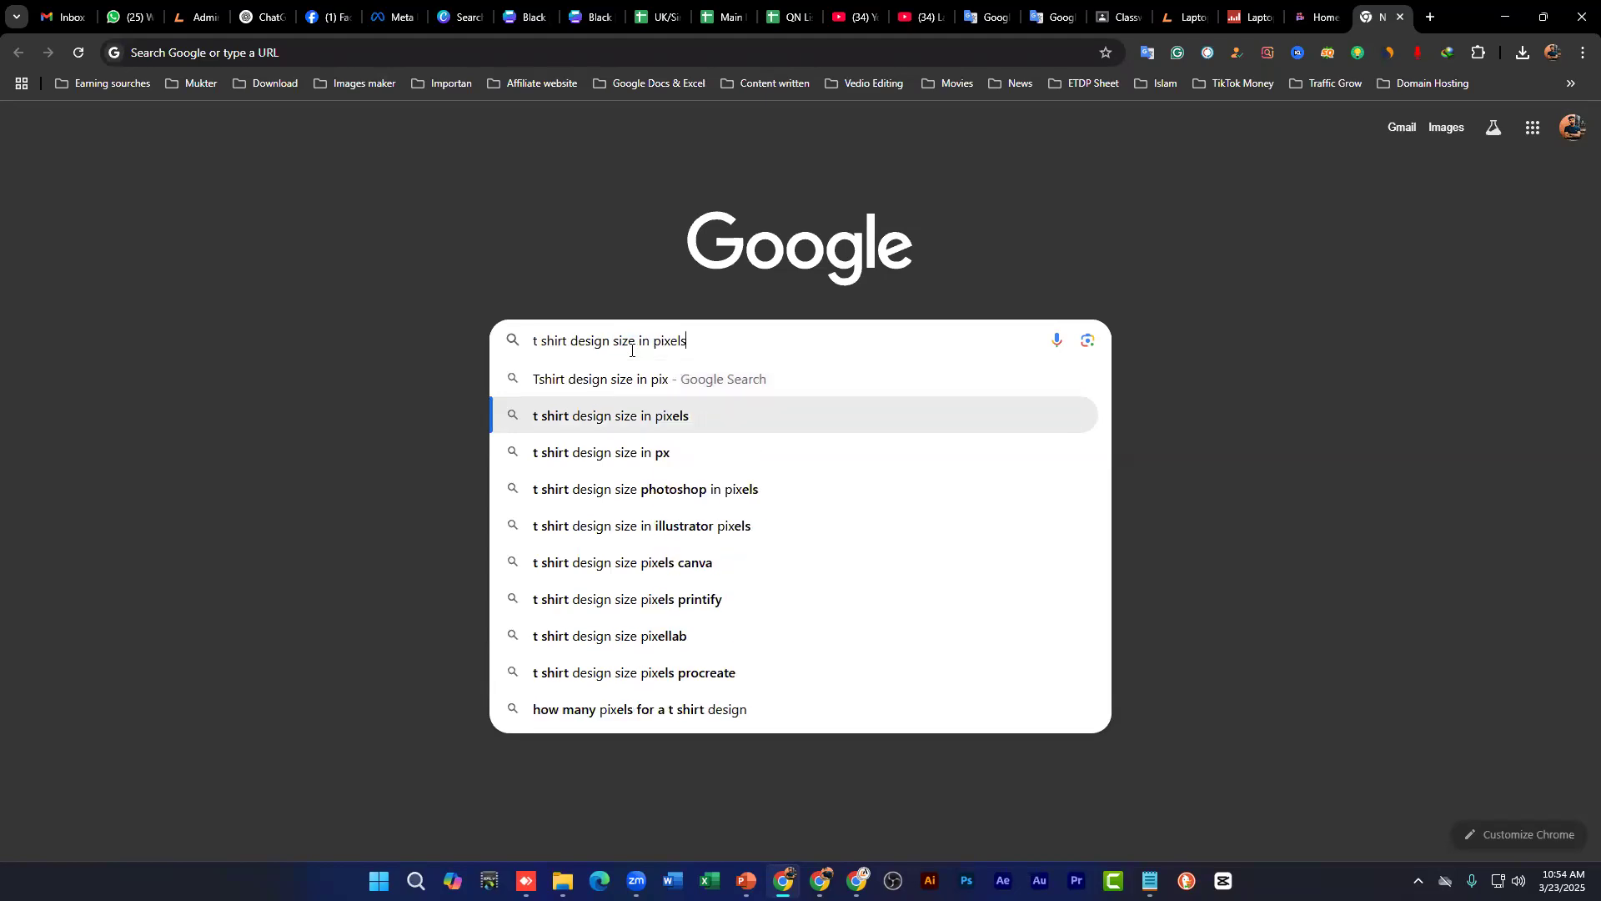
{"action": "key", "text": "Return"}
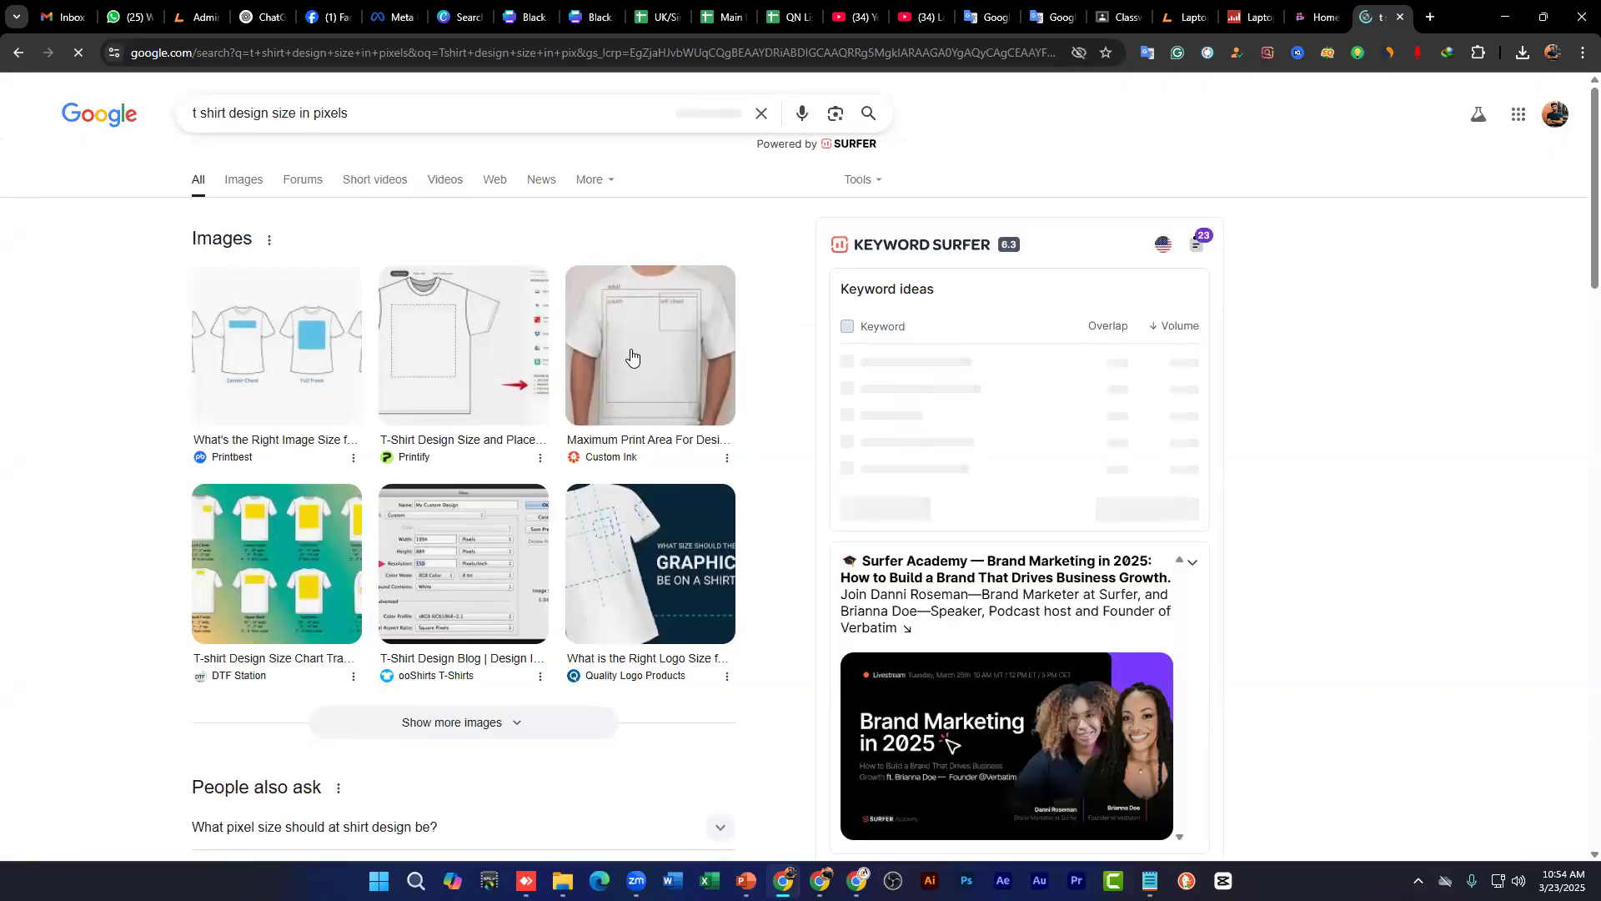
Step: Look through the Google results, expand the image results and preview DTF Station's T-shirt design size chart
{"action": "scroll", "coordinate": [391, 467], "scroll_direction": "down", "scroll_amount": 5}
{"action": "scroll", "coordinate": [399, 476], "scroll_direction": "down", "scroll_amount": 10}
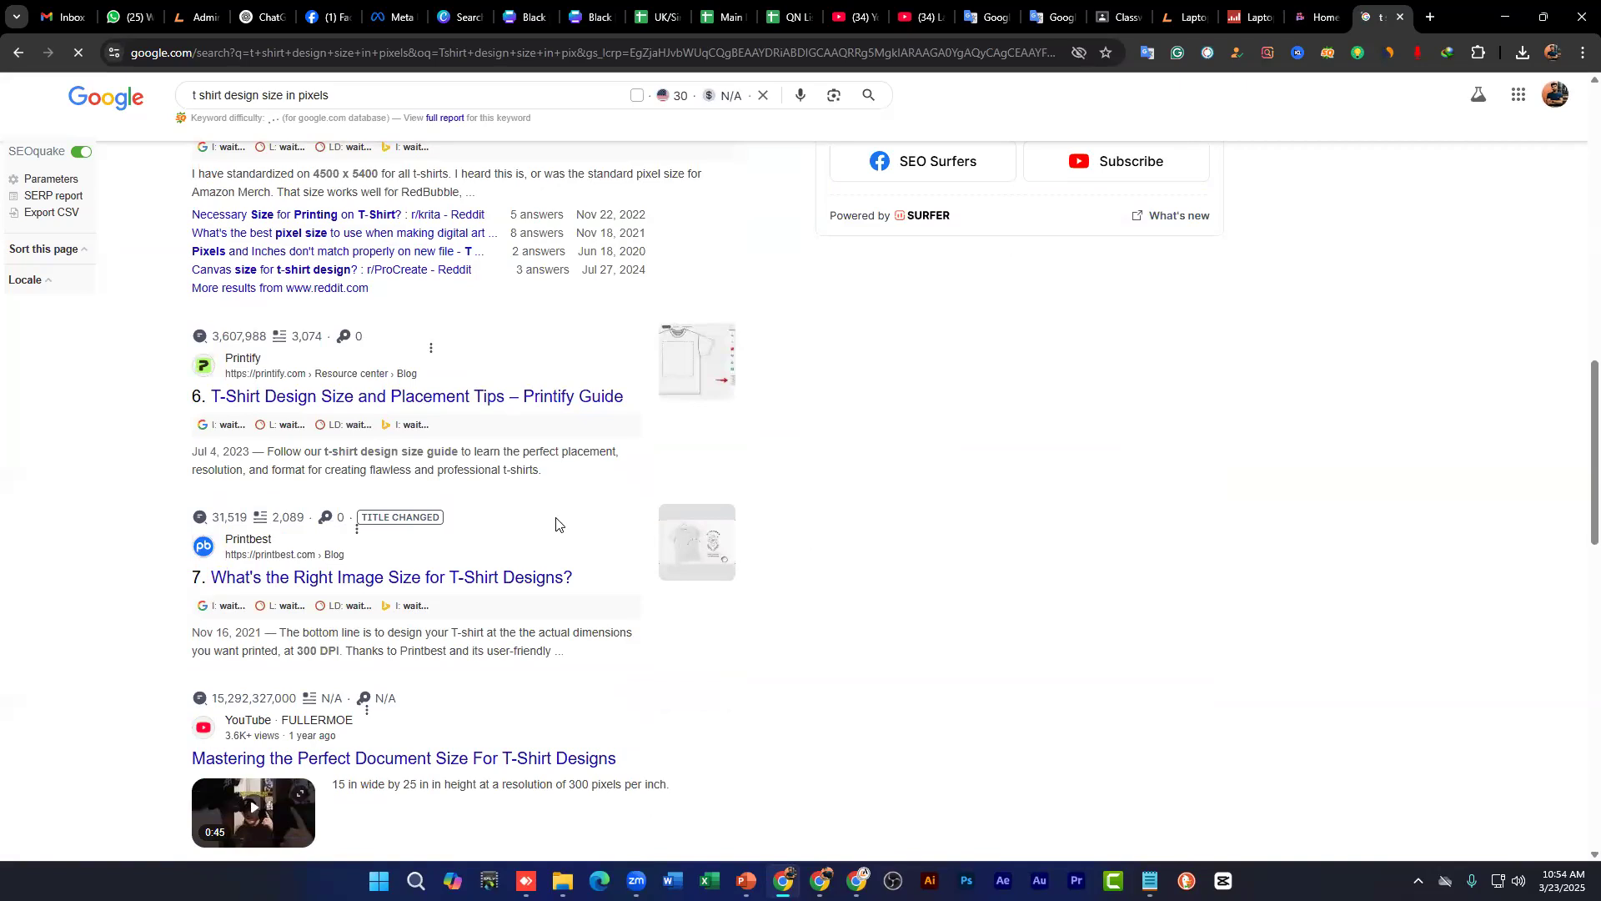
{"action": "scroll", "coordinate": [733, 467], "scroll_direction": "up", "scroll_amount": 11}
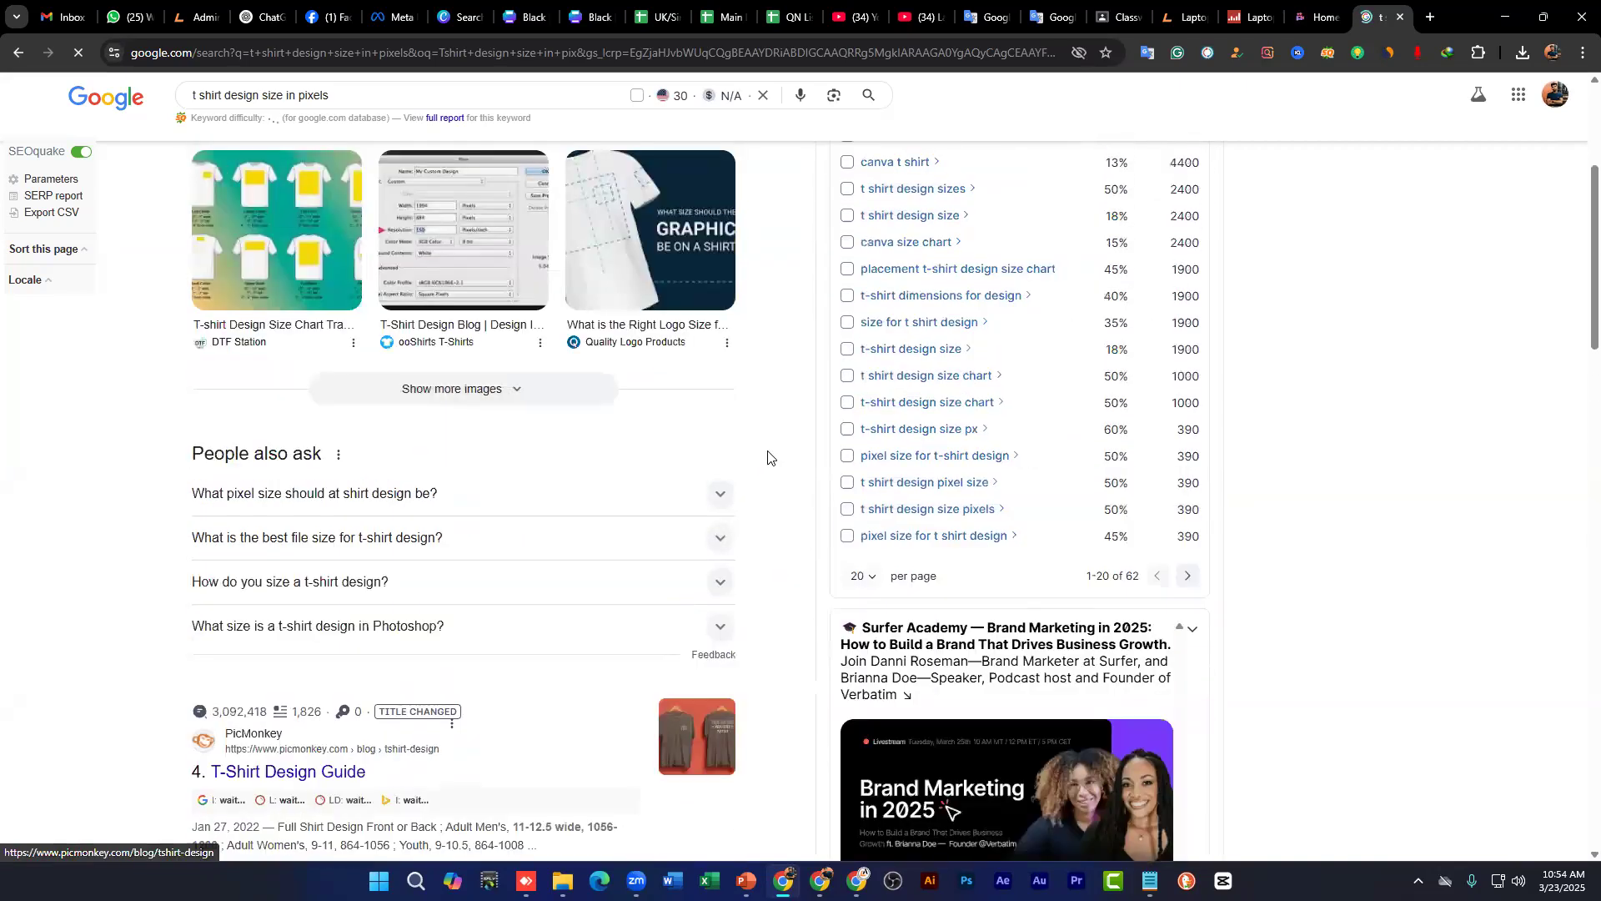
{"action": "scroll", "coordinate": [768, 458], "scroll_direction": "up", "scroll_amount": 4}
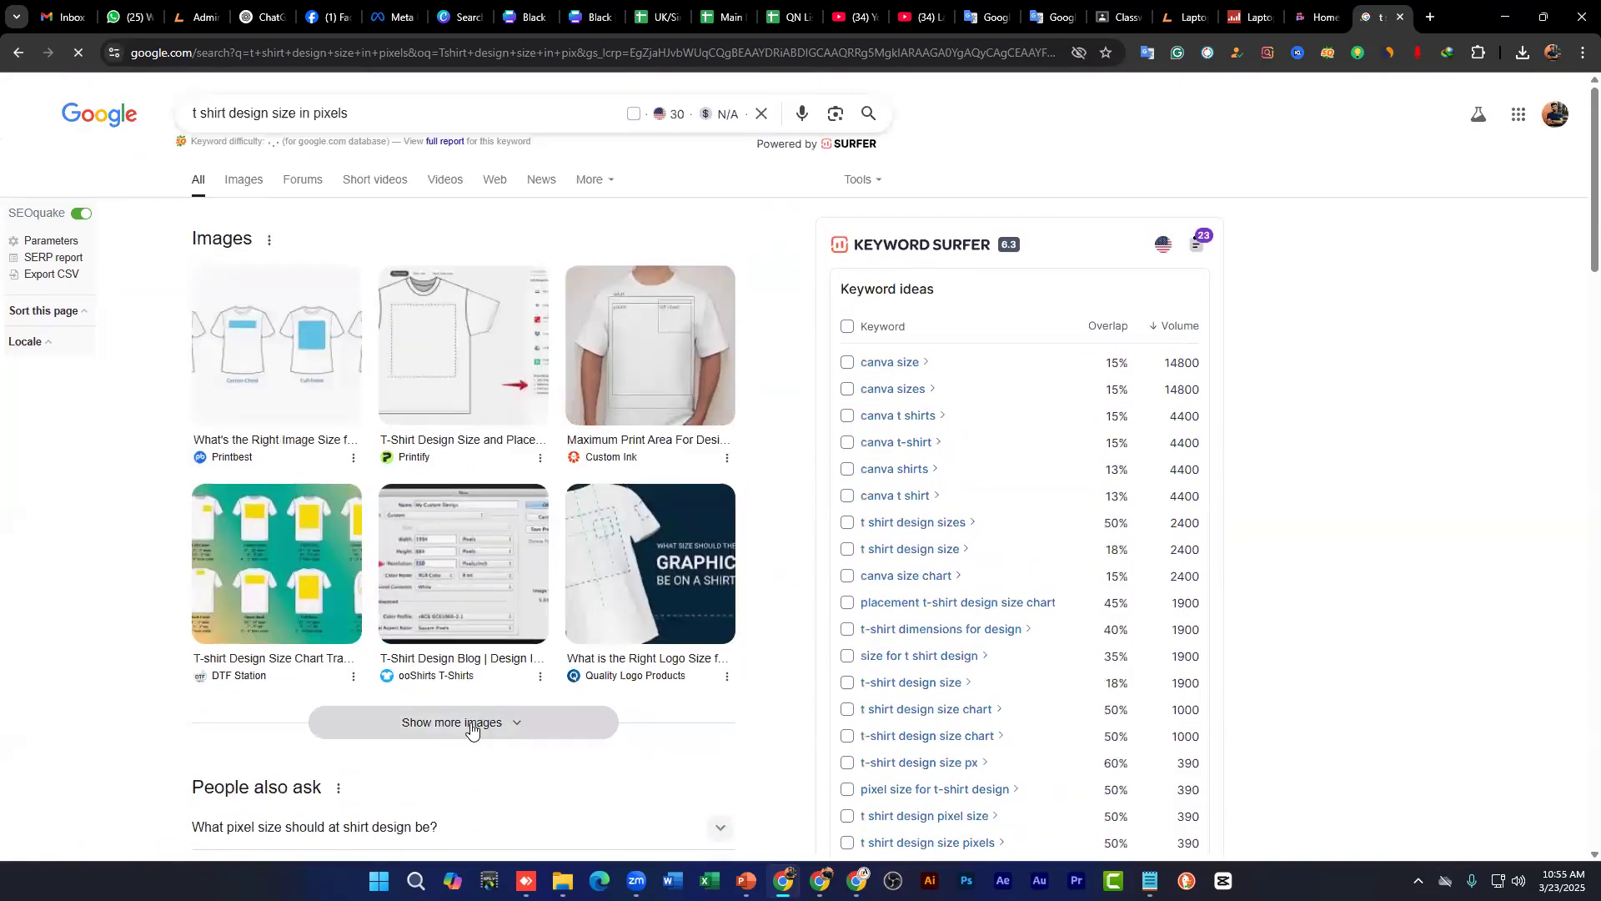
{"action": "left_click", "coordinate": [471, 722]}
{"action": "scroll", "coordinate": [333, 542], "scroll_direction": "down", "scroll_amount": 3}
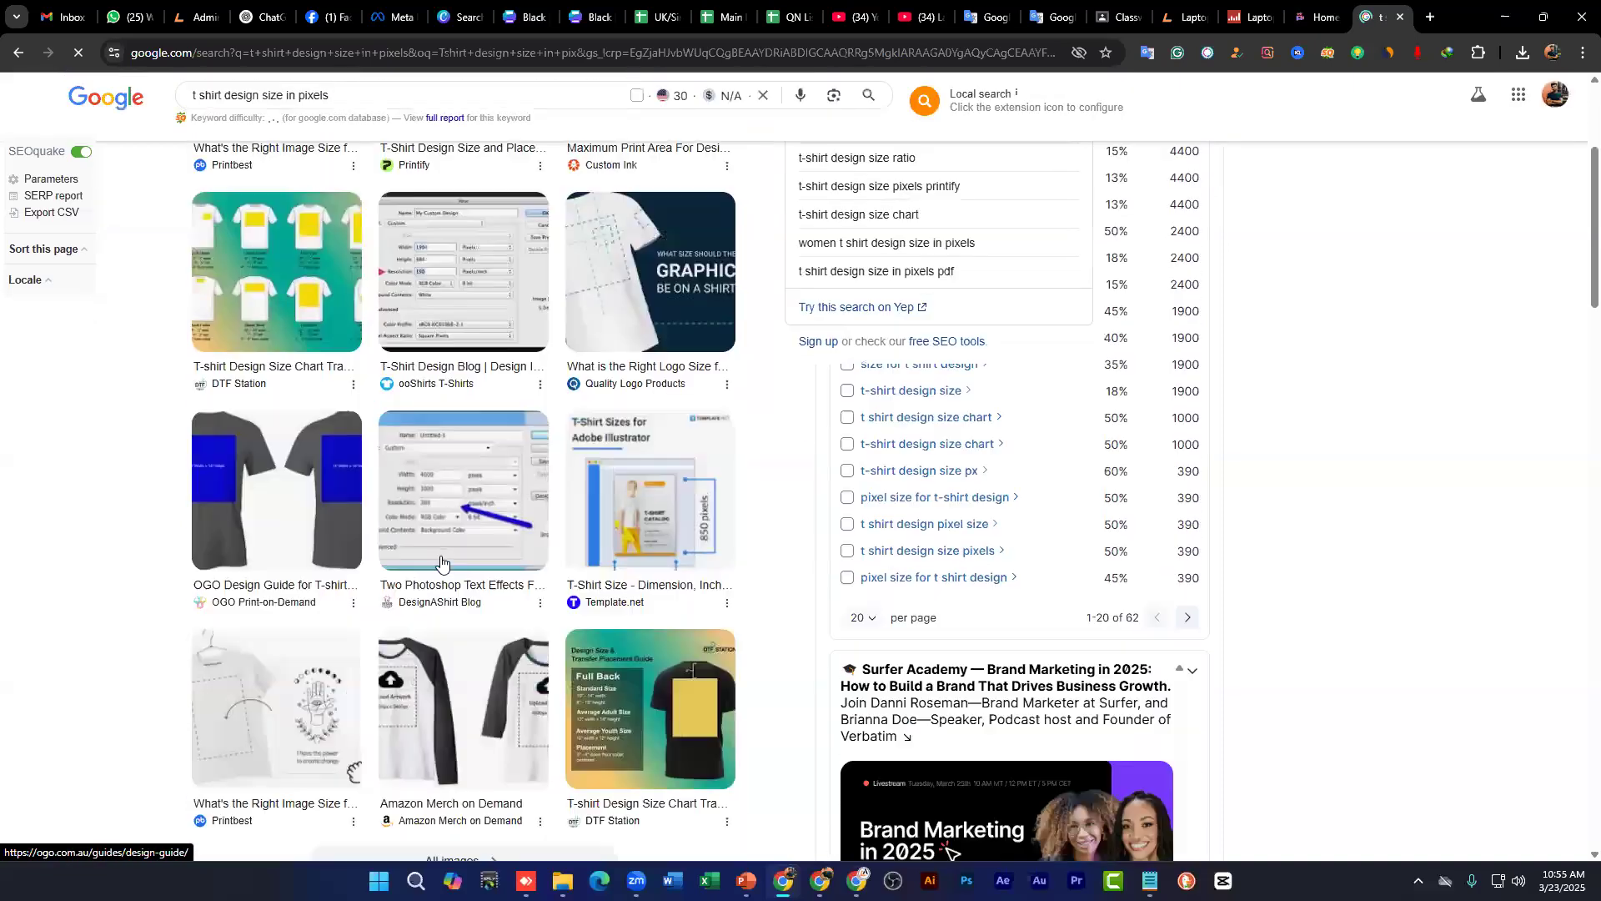
{"action": "scroll", "coordinate": [260, 474], "scroll_direction": "up", "scroll_amount": 3}
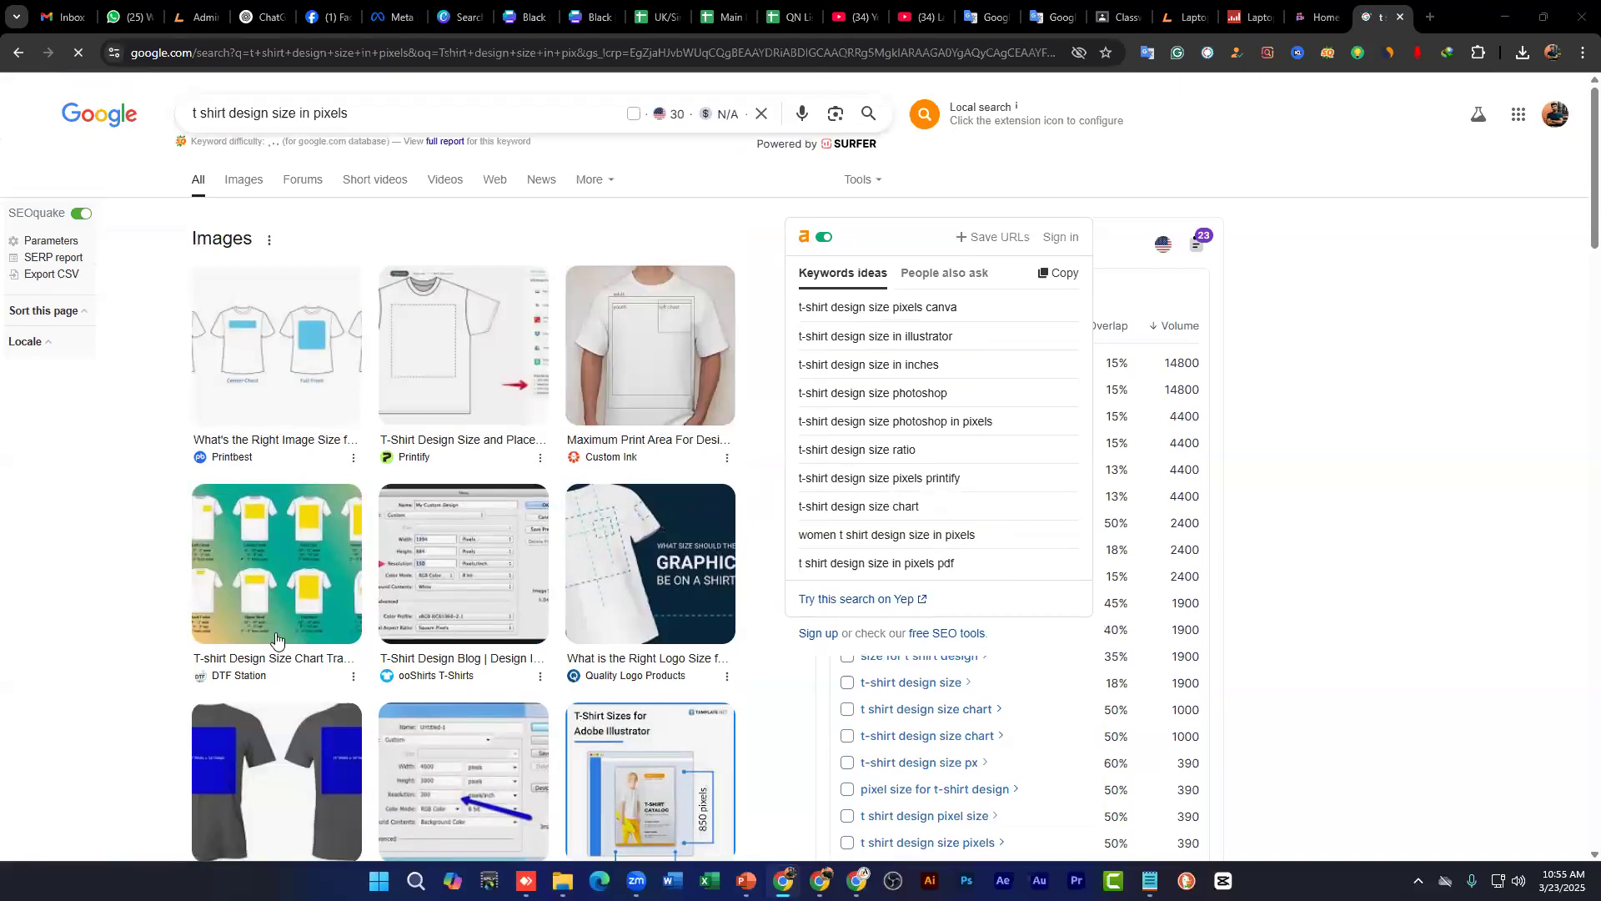
{"action": "left_click", "coordinate": [279, 554]}
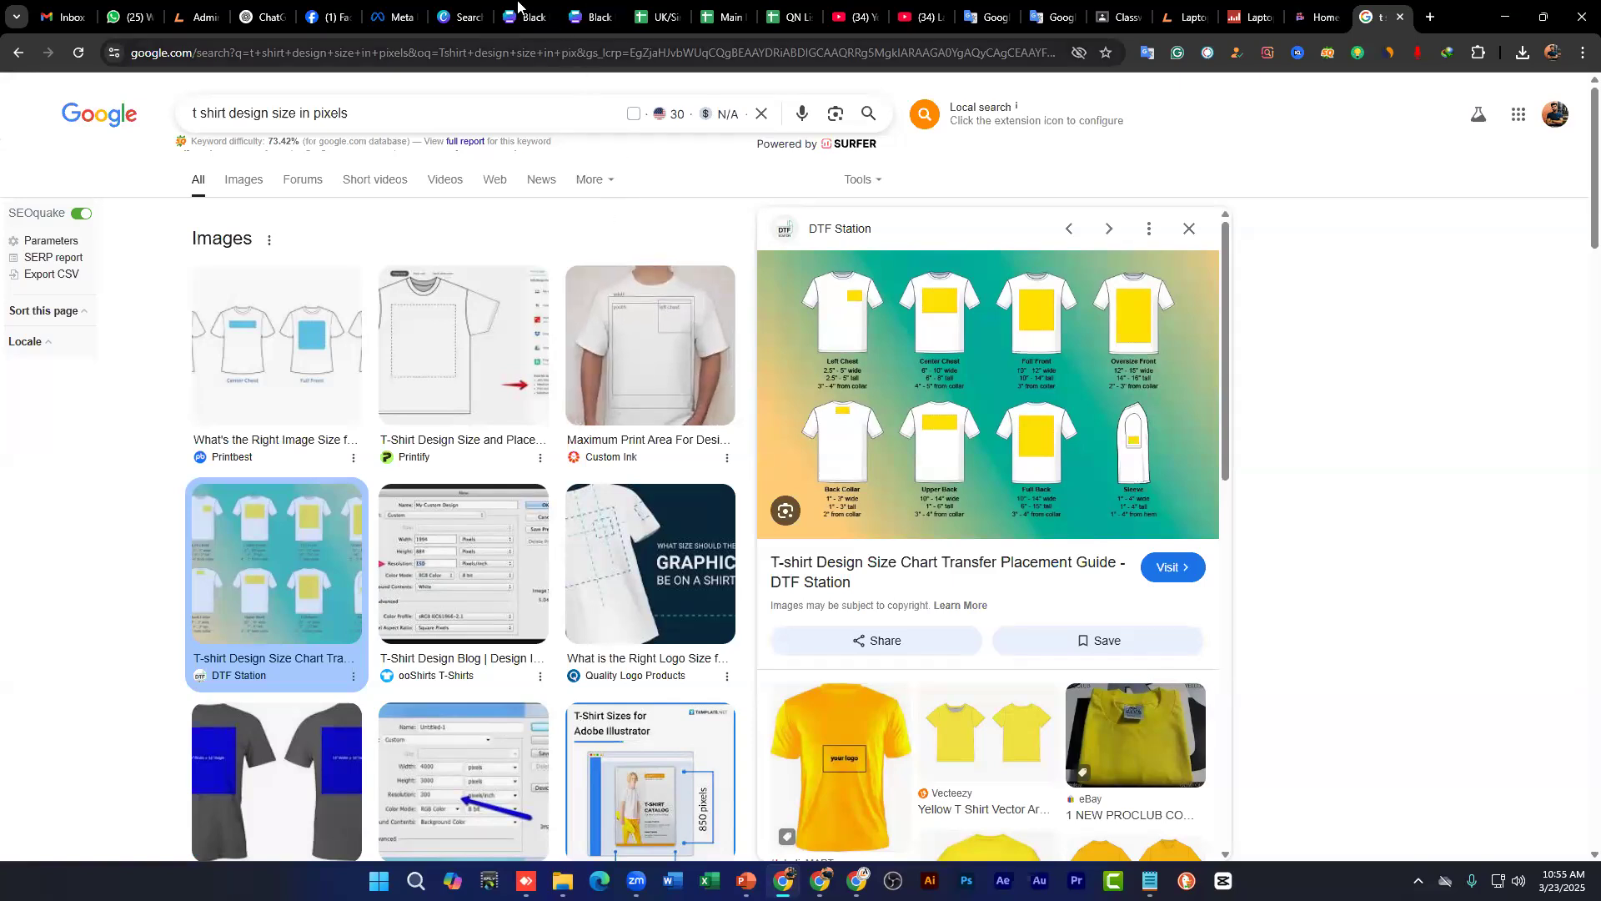
Step: Return to Canva's T-shirt template results, and switch to page 1 of the open Black Blue Illustrative Fearless T-Shirt design
{"action": "left_click", "coordinate": [460, 17]}
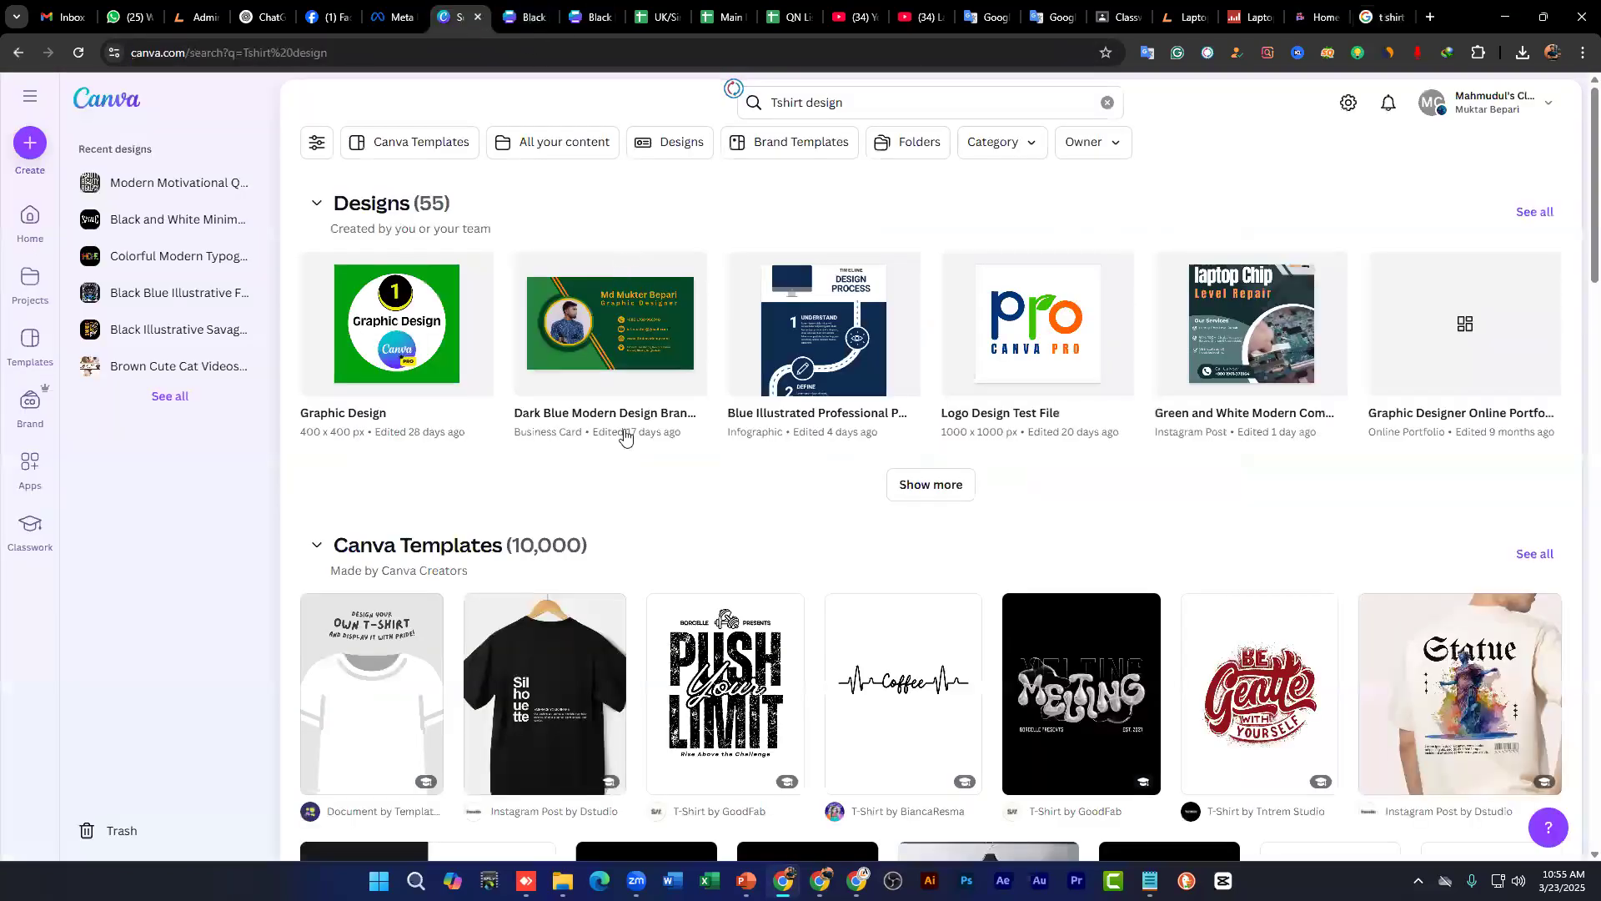
{"action": "scroll", "coordinate": [617, 555], "scroll_direction": "down", "scroll_amount": 3}
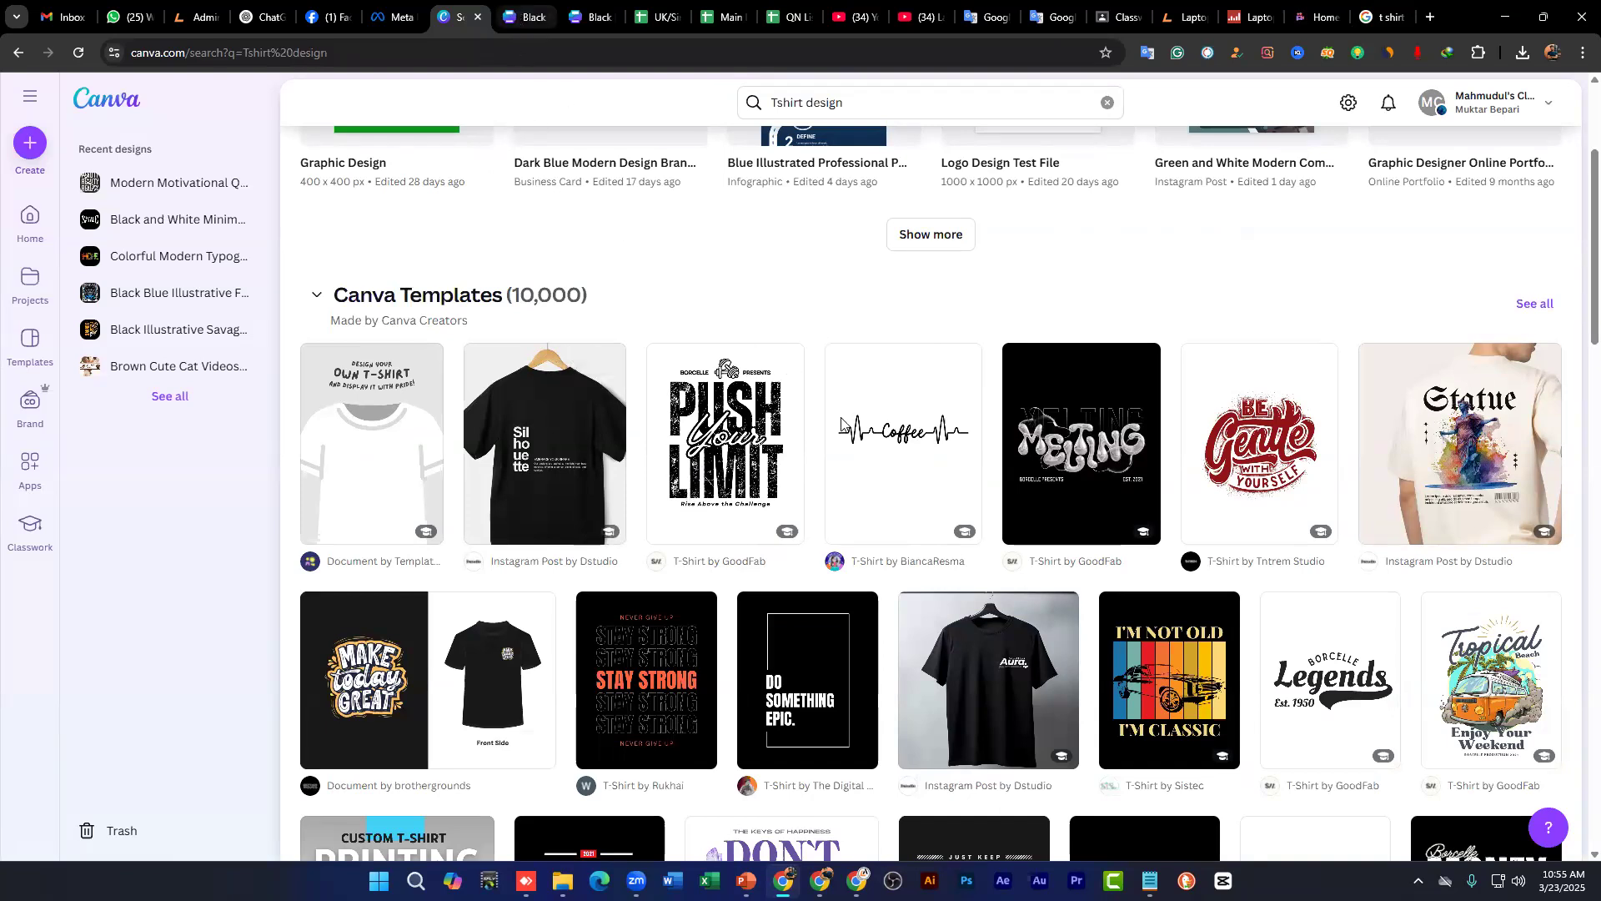
{"action": "key", "text": "ctrl+Tab"}
{"action": "scroll", "coordinate": [834, 267], "scroll_direction": "up", "scroll_amount": 7}
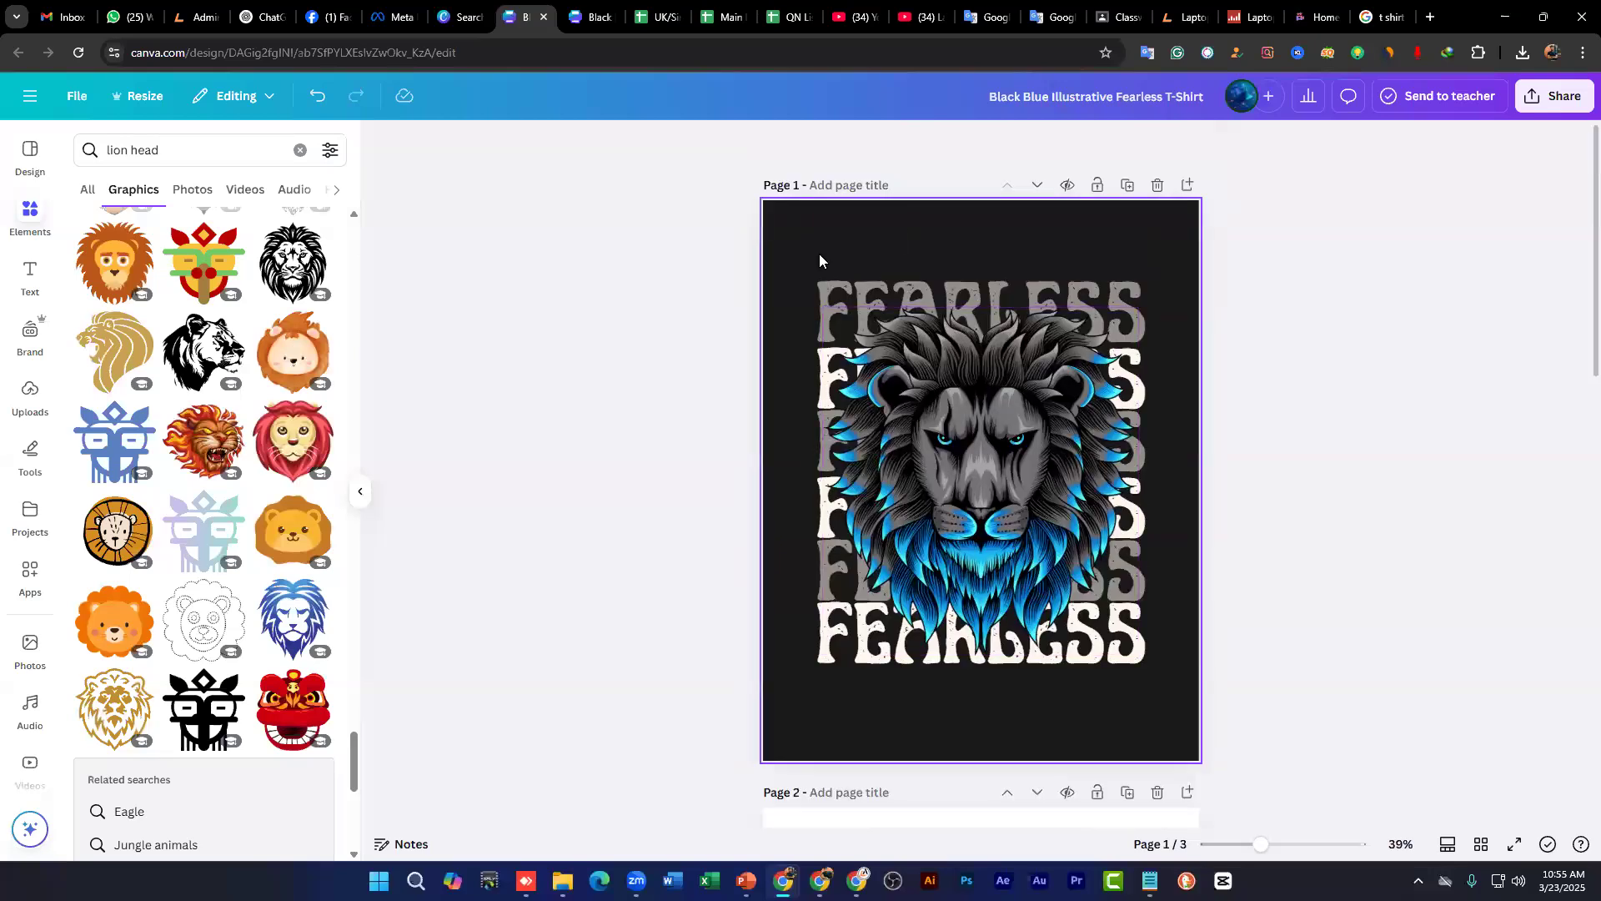
Step: Check the Fearless design's custom dimensions in px in the resize settings, leaving the design's size unchanged
{"action": "left_click", "coordinate": [813, 238]}
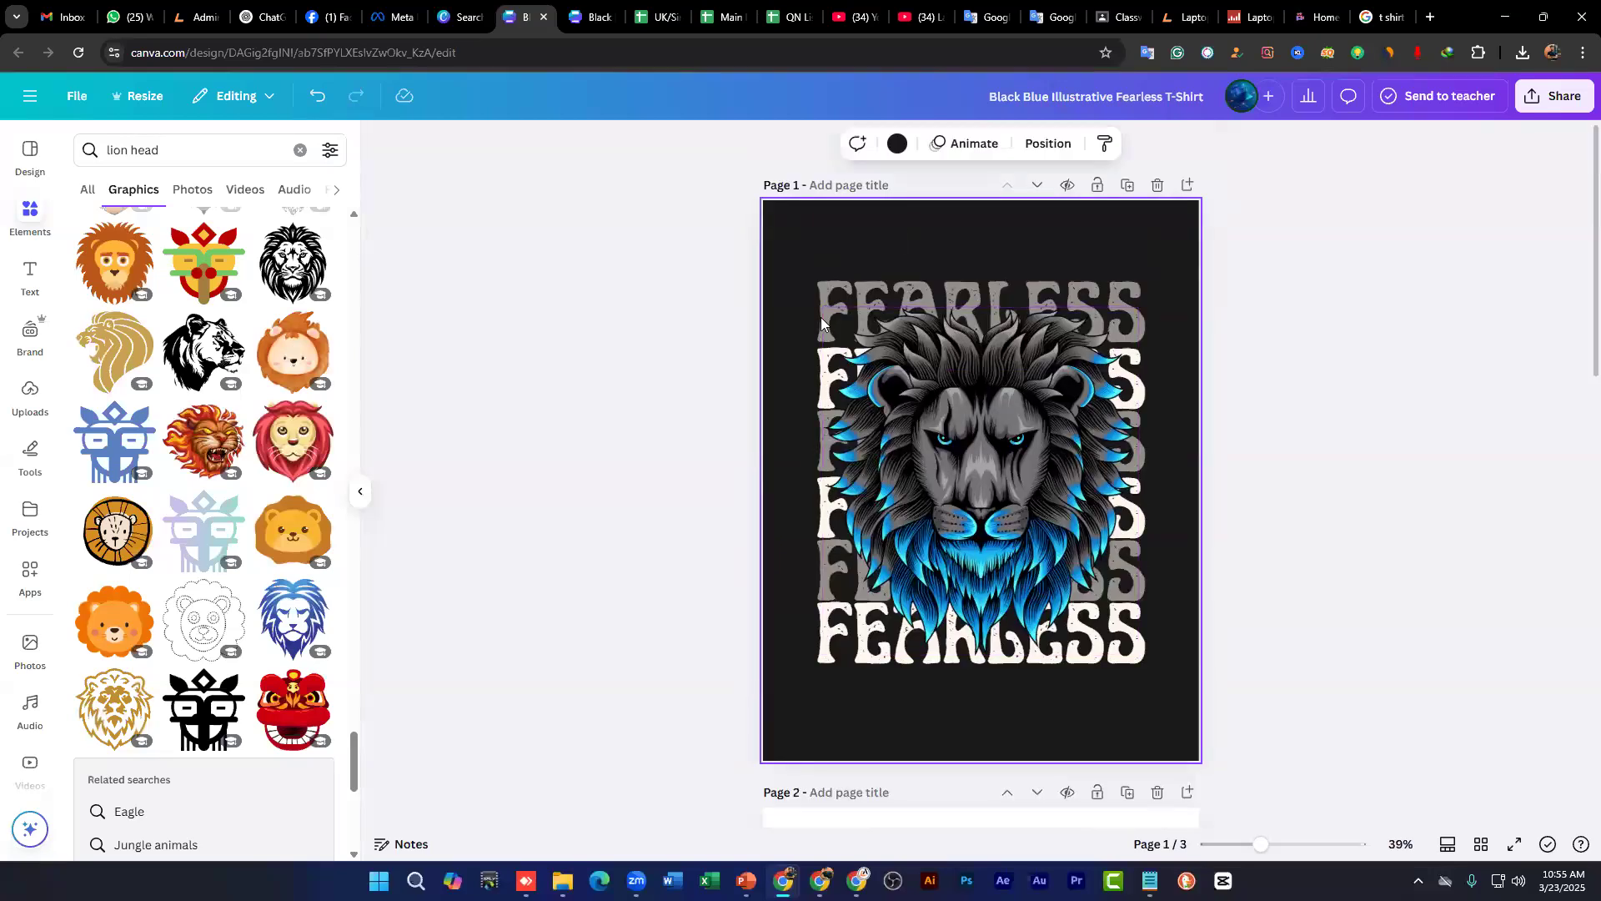
{"action": "left_click", "coordinate": [143, 98]}
{"action": "left_click", "coordinate": [250, 358]}
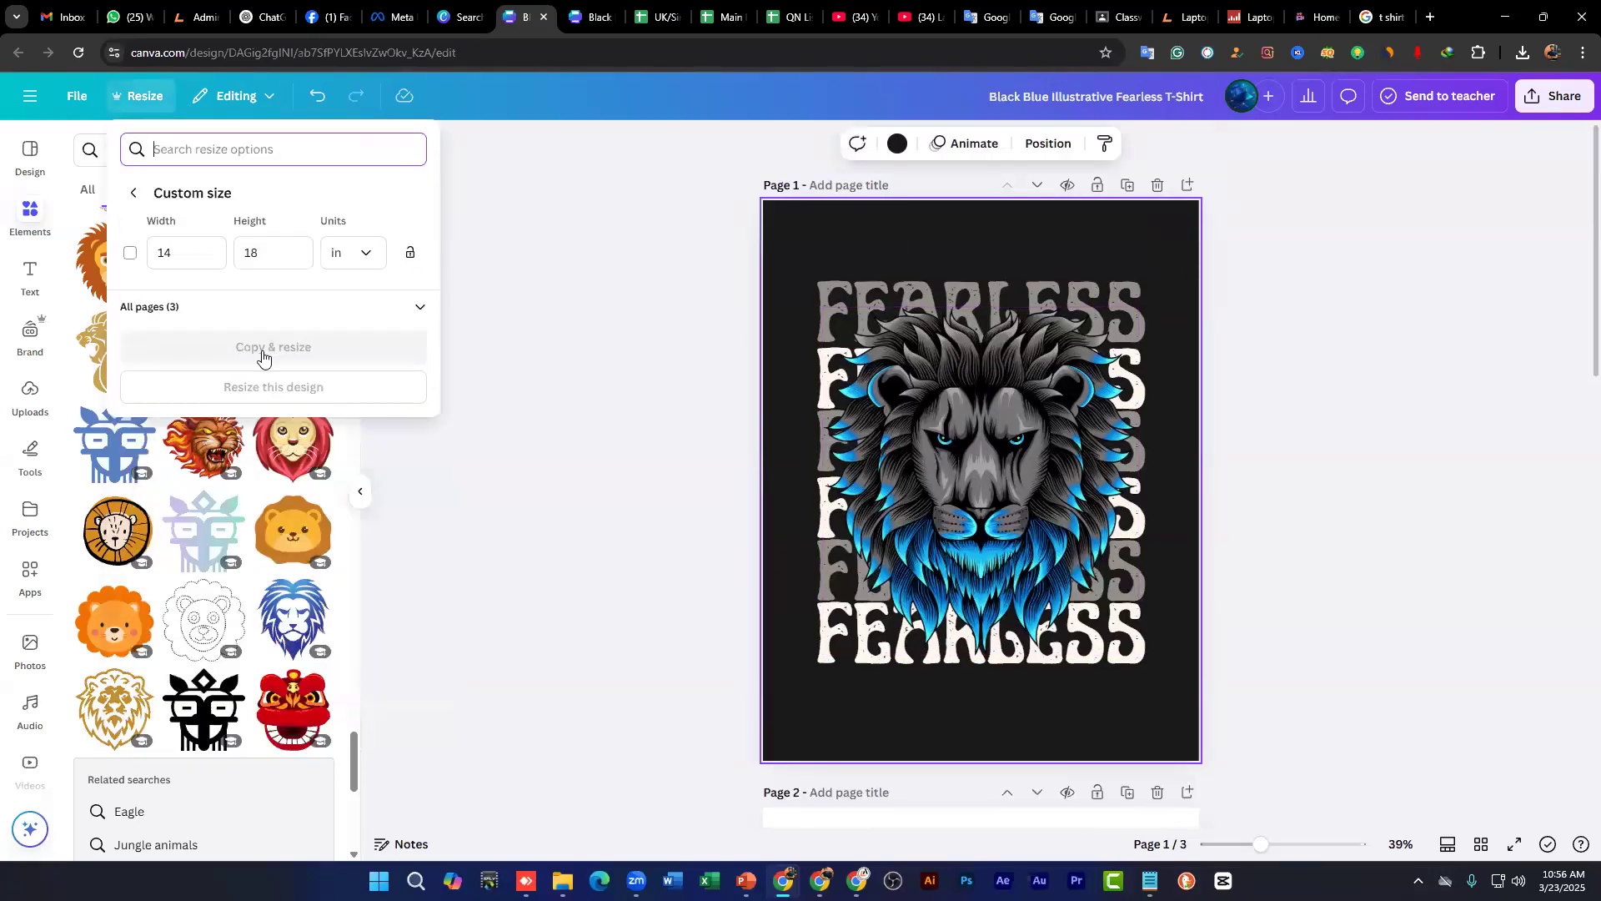
{"action": "left_click", "coordinate": [354, 257]}
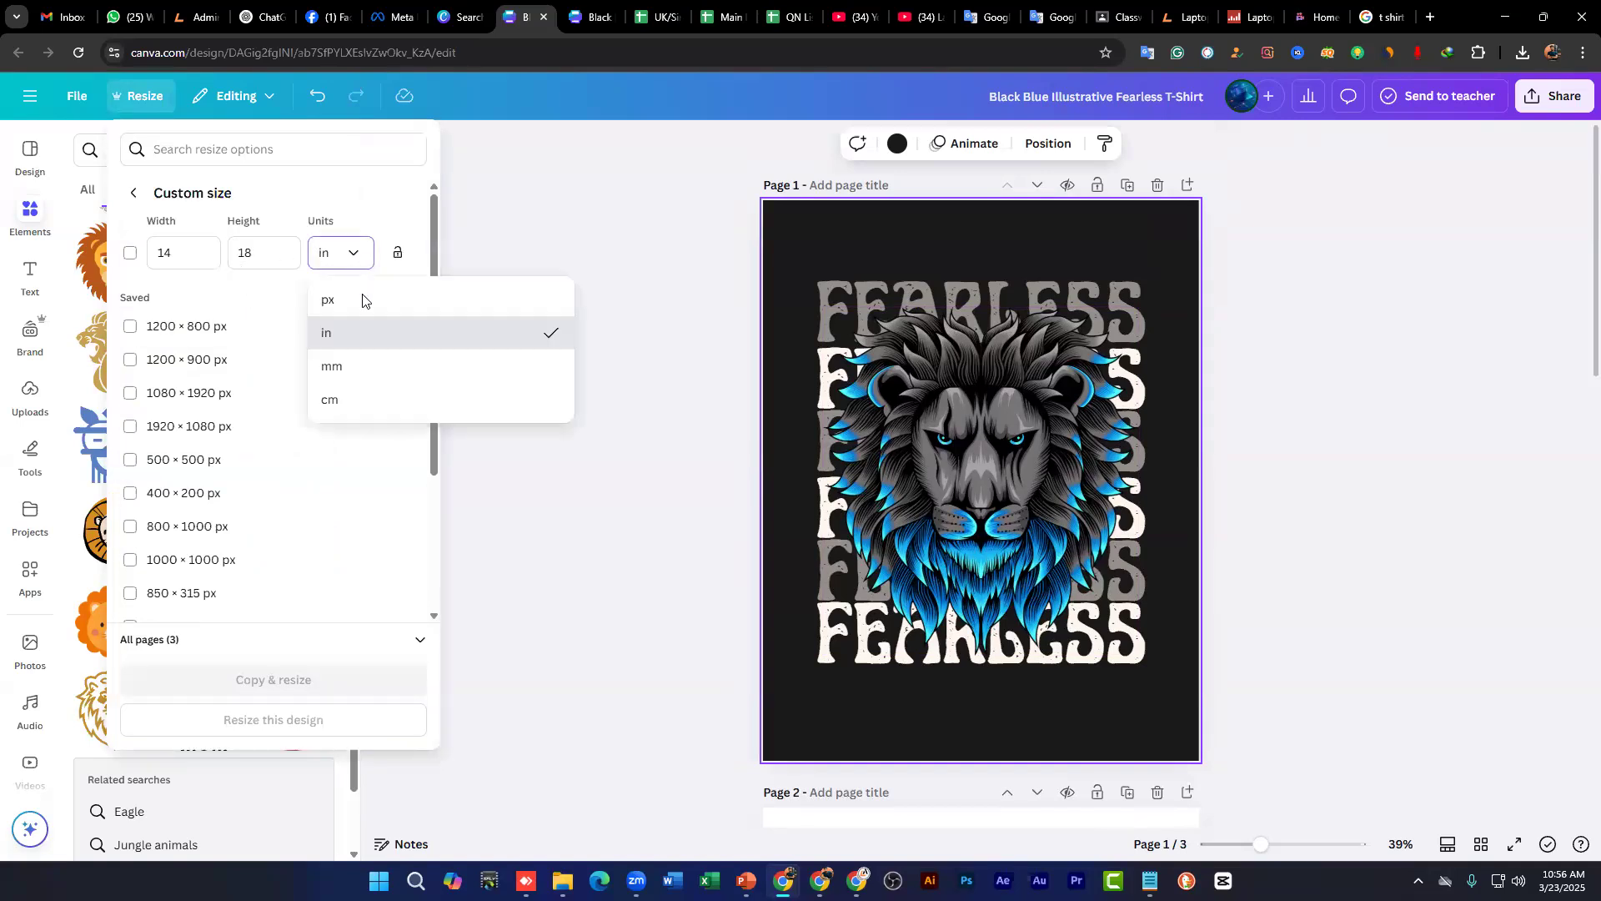
{"action": "left_click", "coordinate": [363, 302]}
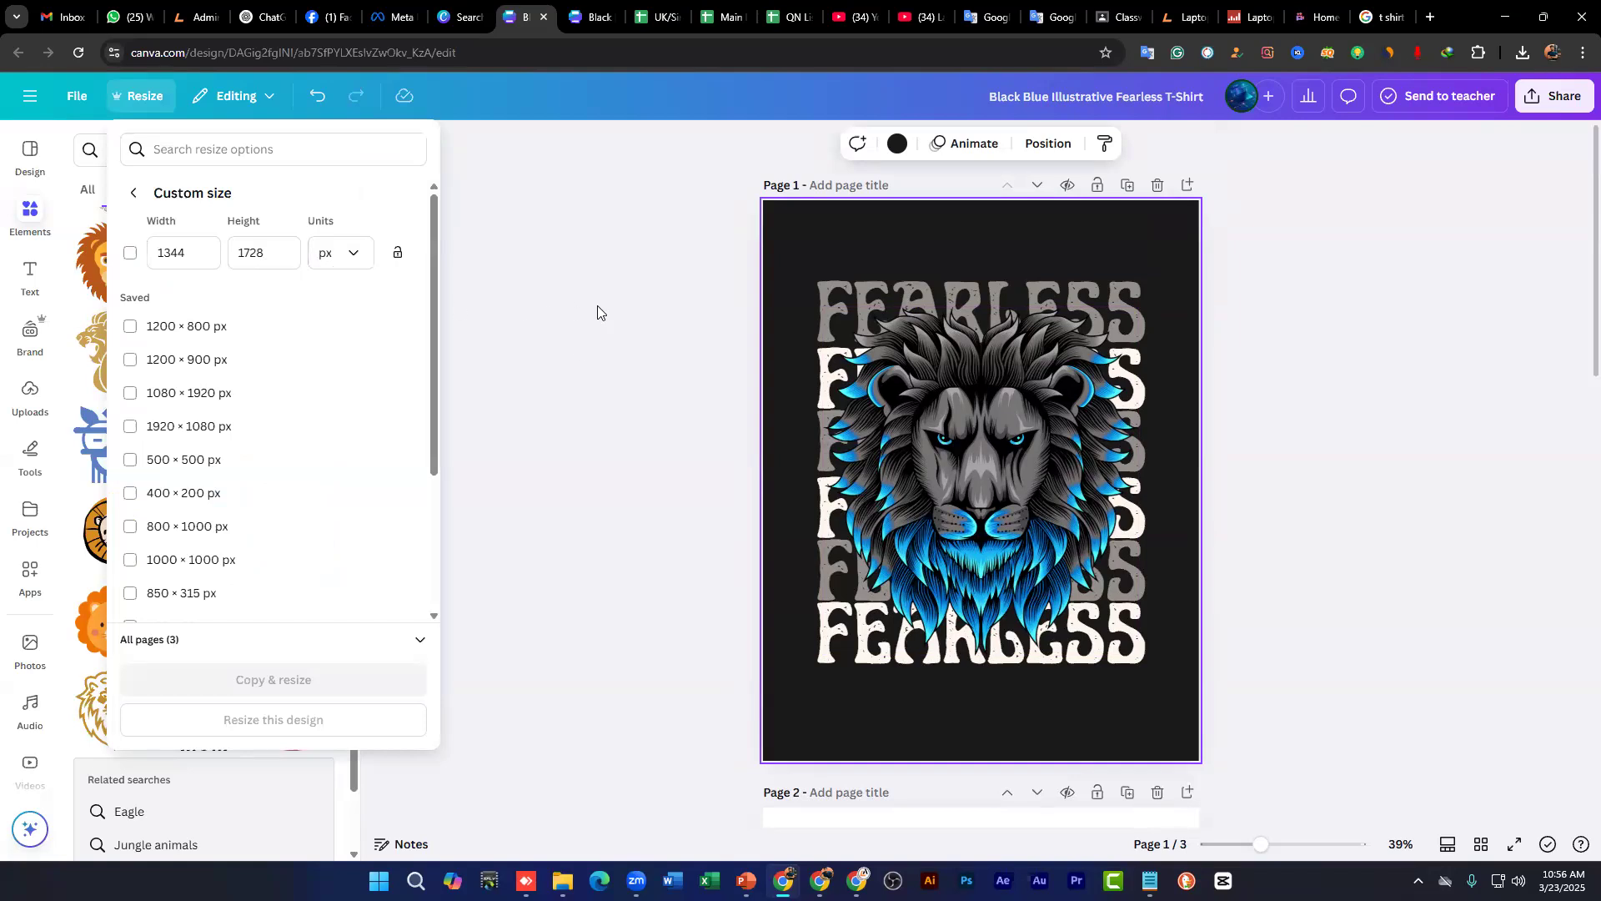
{"action": "left_click", "coordinate": [807, 242]}
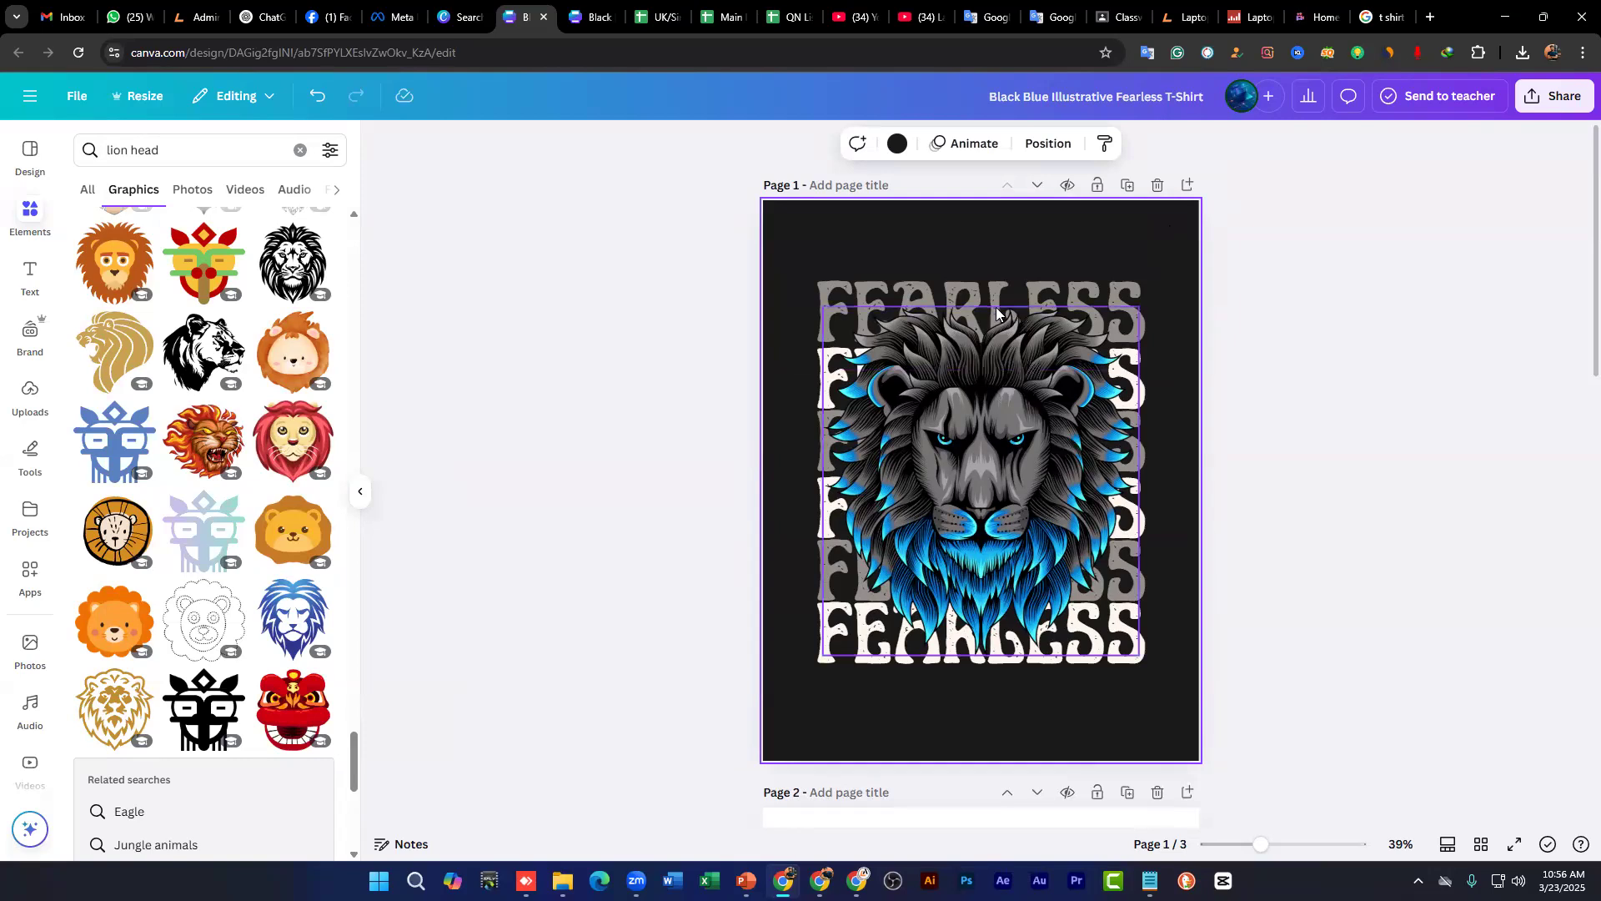
Step: Examine the T-shirt mockup on page 2, selecting the lion artwork and the grey shirt image in turn
{"action": "scroll", "coordinate": [975, 337], "scroll_direction": "down", "scroll_amount": 2}
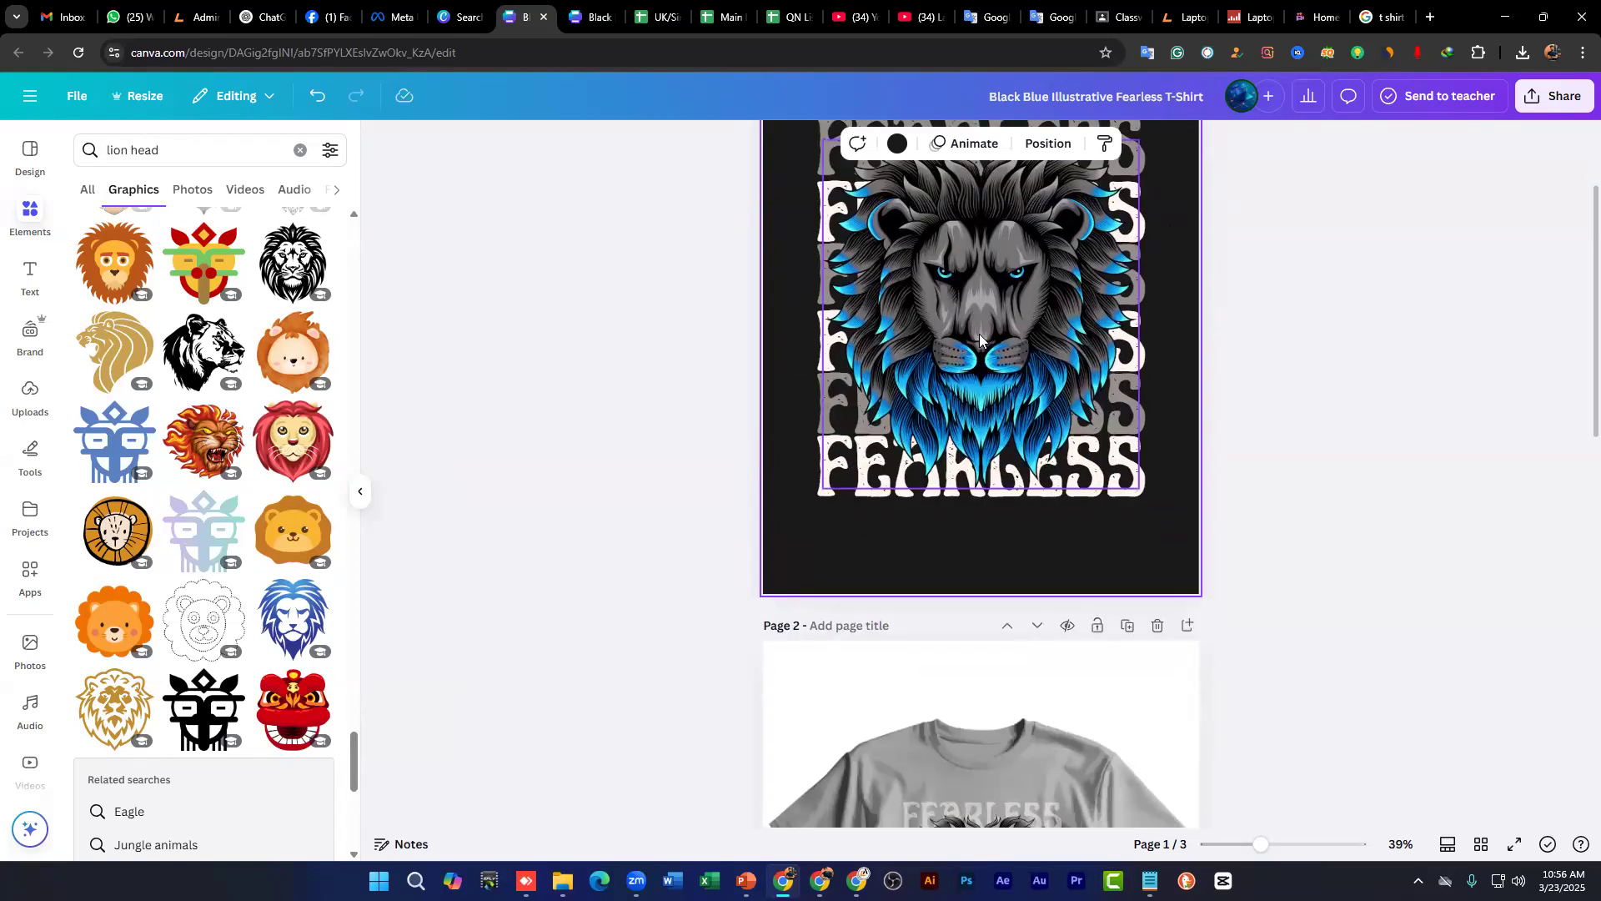
{"action": "scroll", "coordinate": [975, 335], "scroll_direction": "down", "scroll_amount": 4}
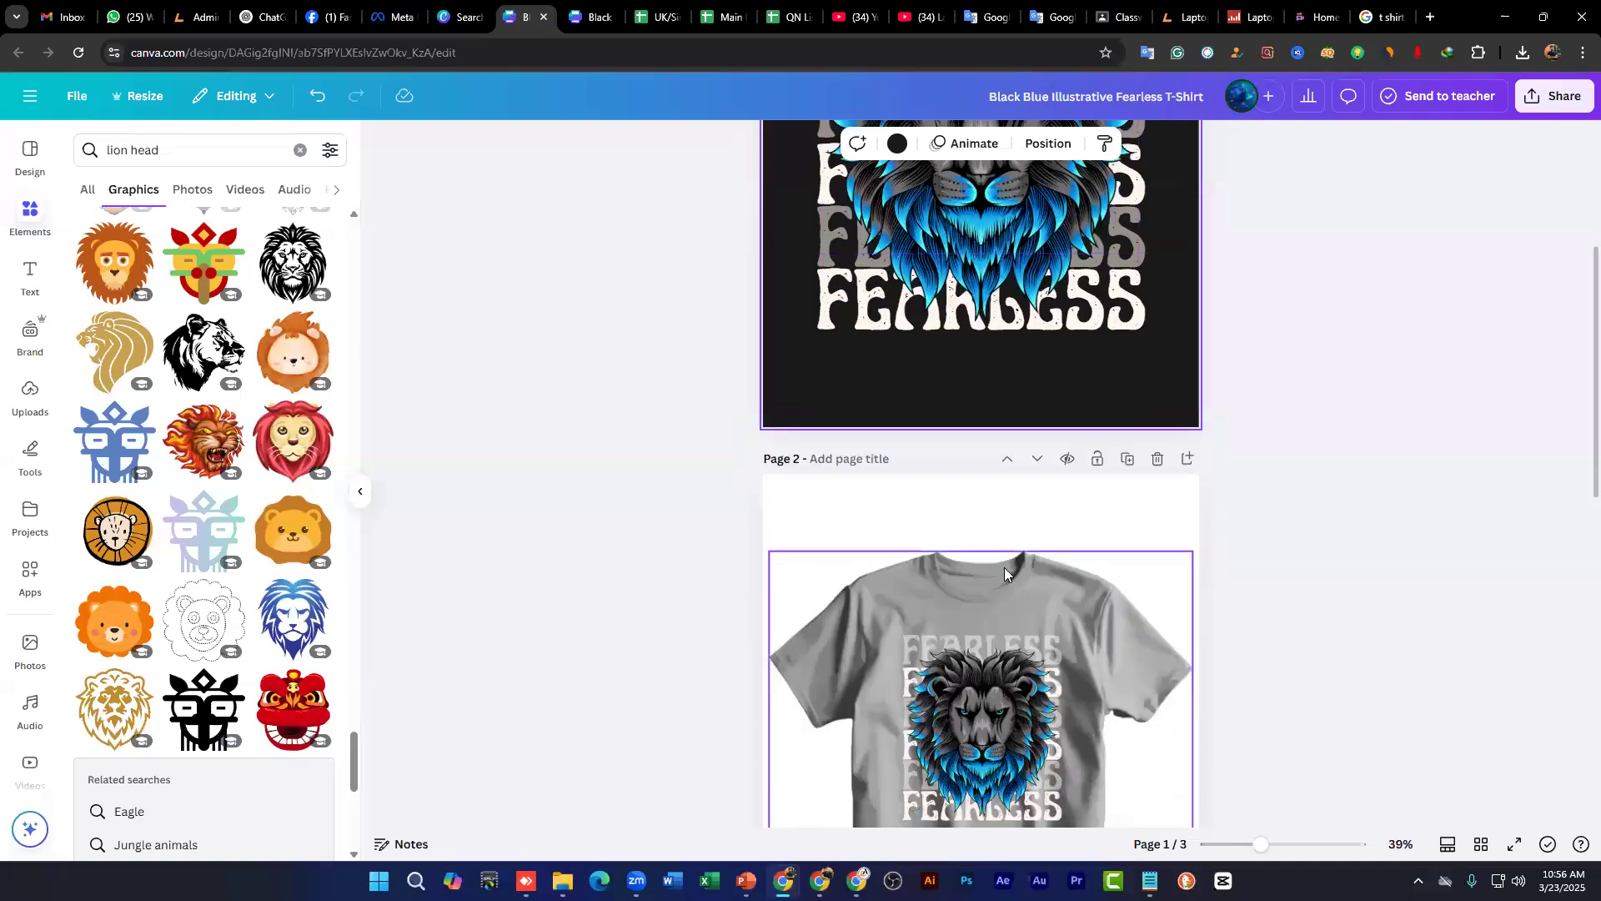
{"action": "left_click", "coordinate": [969, 535]}
{"action": "left_click_drag", "start_coordinate": [974, 484], "coordinate": [973, 481]}
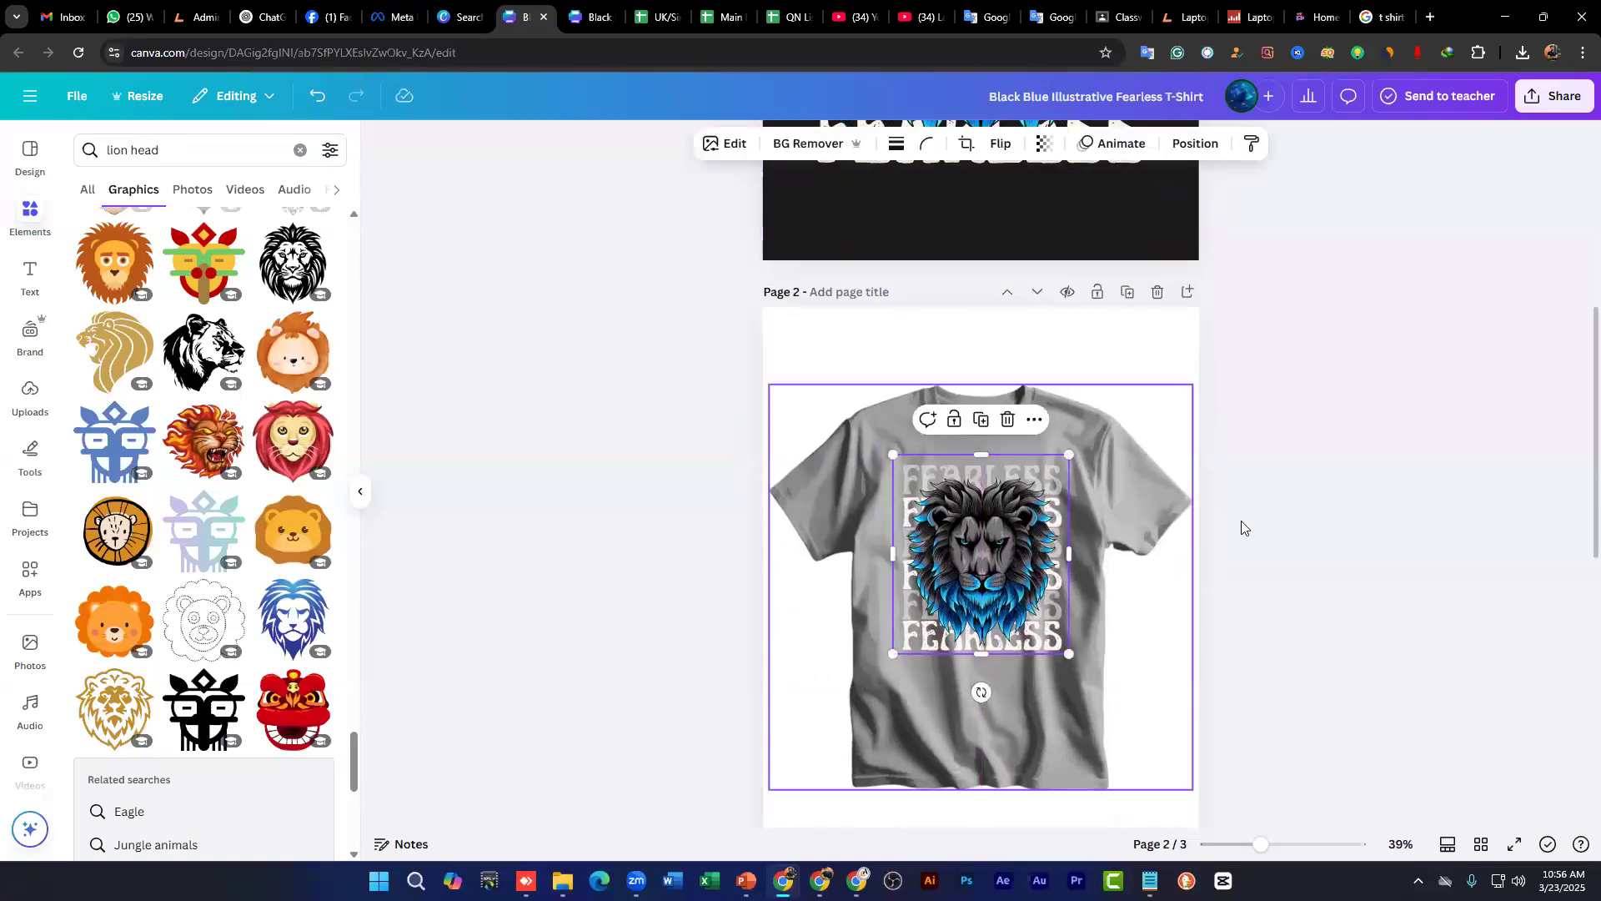
{"action": "left_click", "coordinate": [1262, 519]}
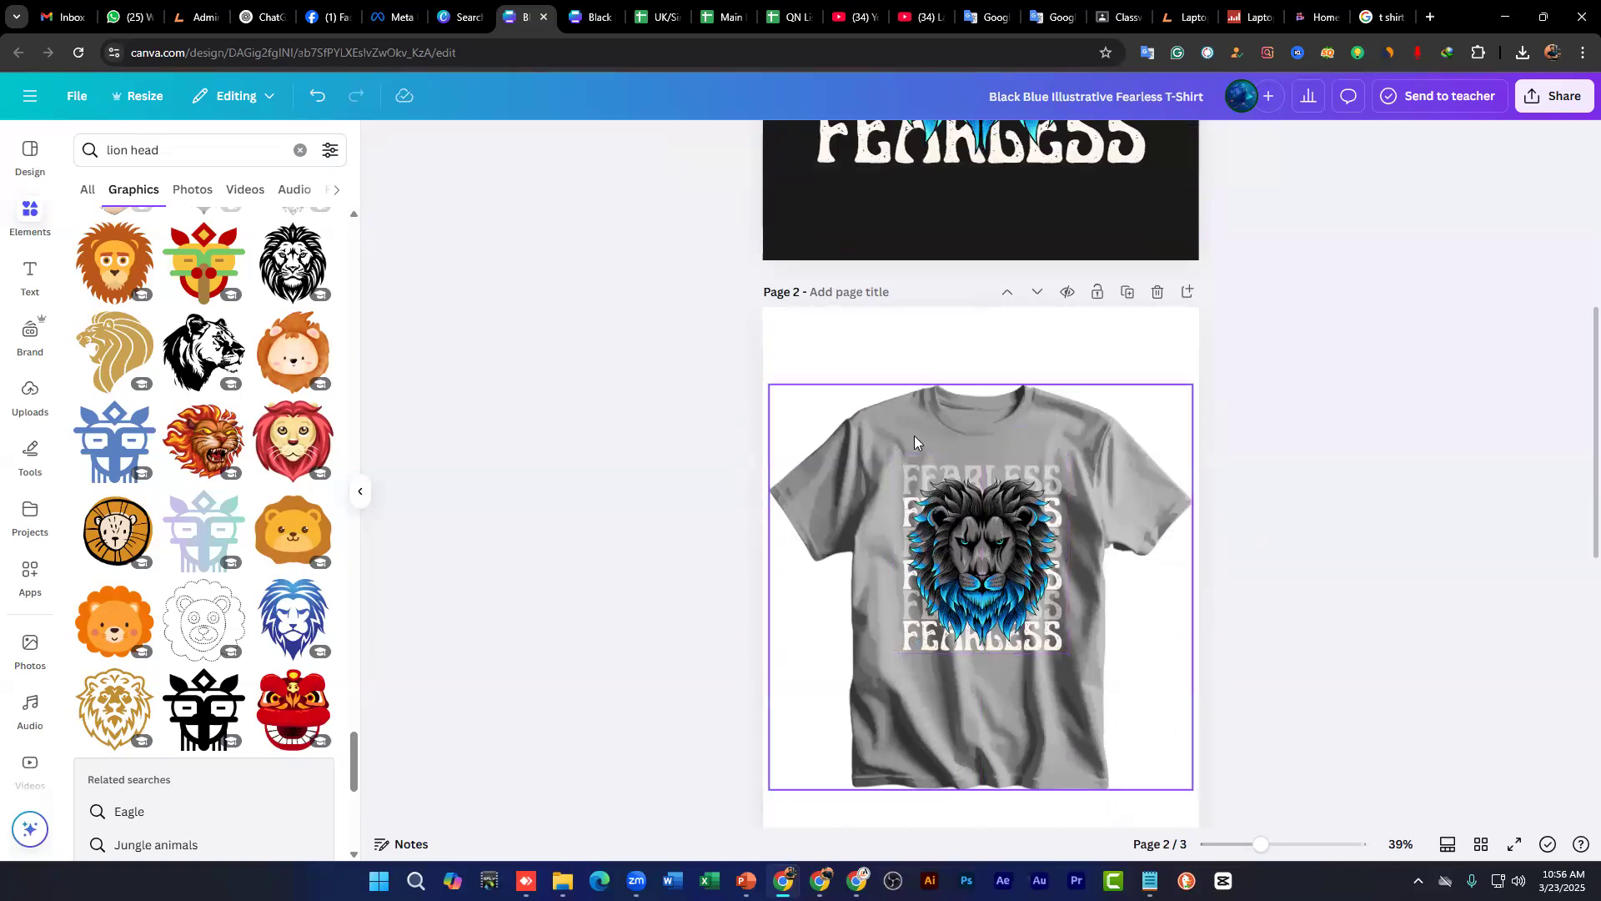
{"action": "left_click", "coordinate": [804, 406]}
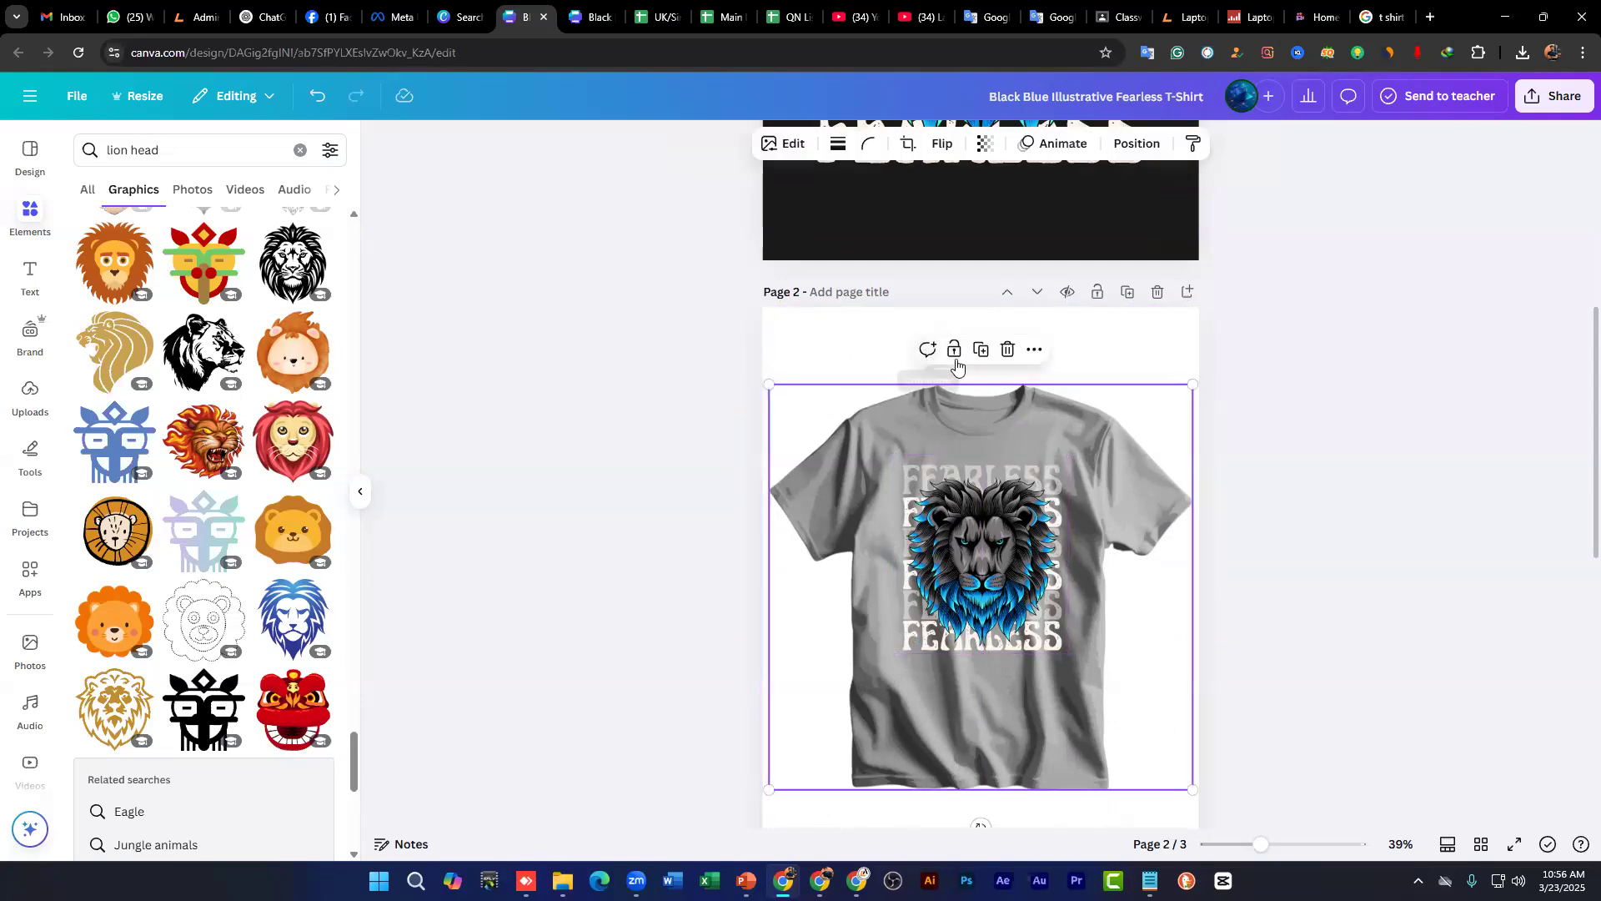
Step: Return to page 1 of the Fearless design and take a look at the open Black Illustrative Savage T-Shirt design
{"action": "left_click", "coordinate": [1259, 471]}
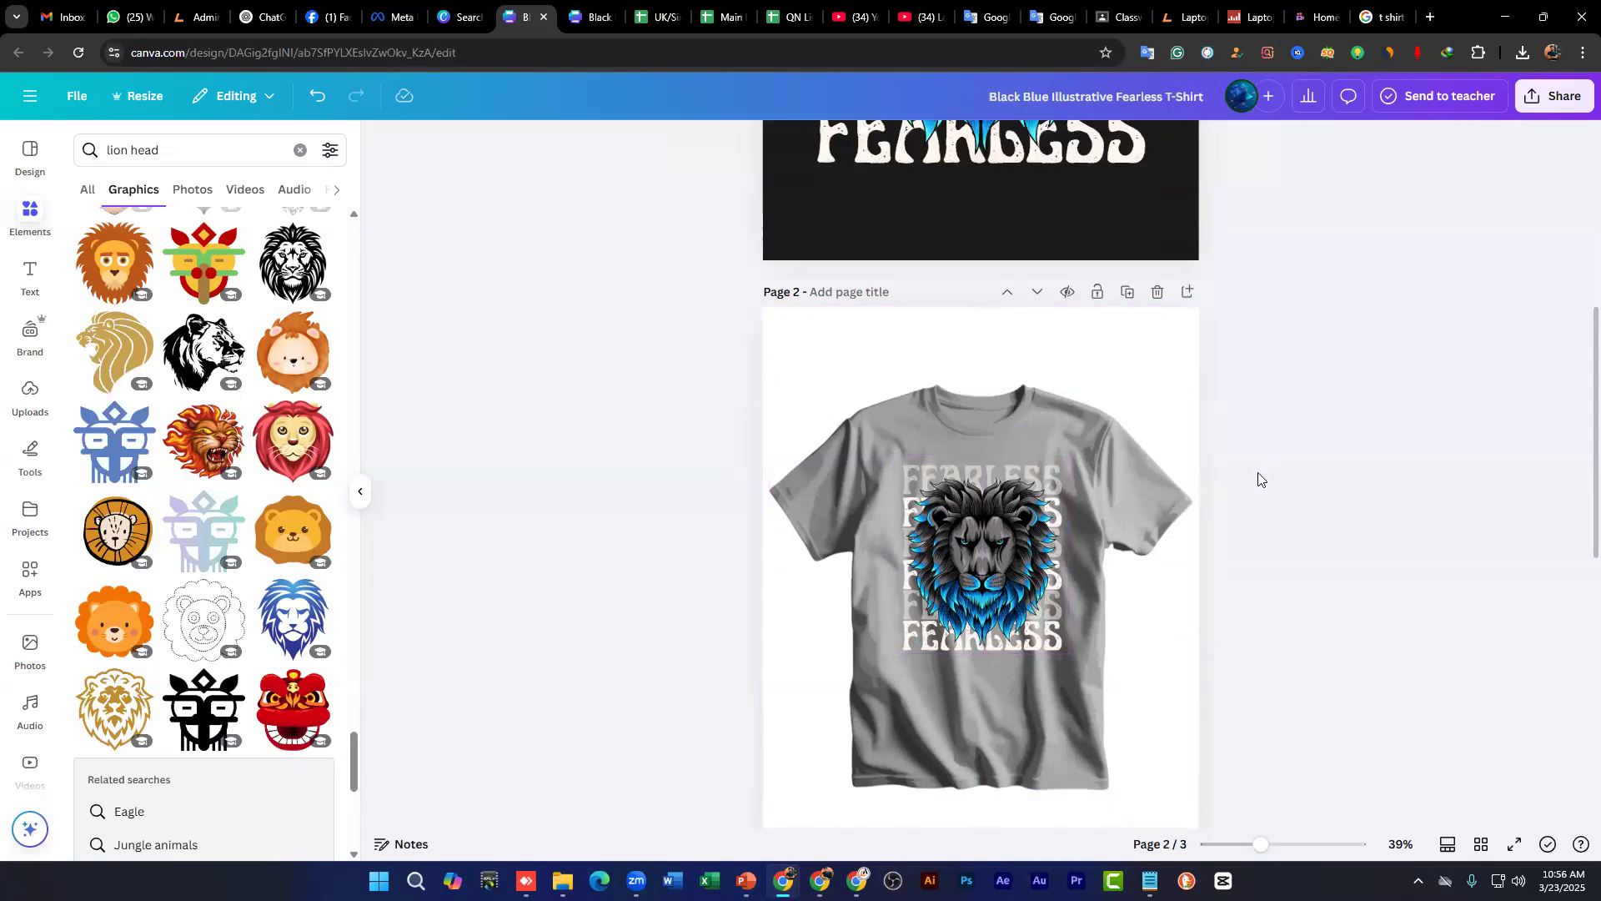
{"action": "scroll", "coordinate": [1084, 375], "scroll_direction": "up", "scroll_amount": 6}
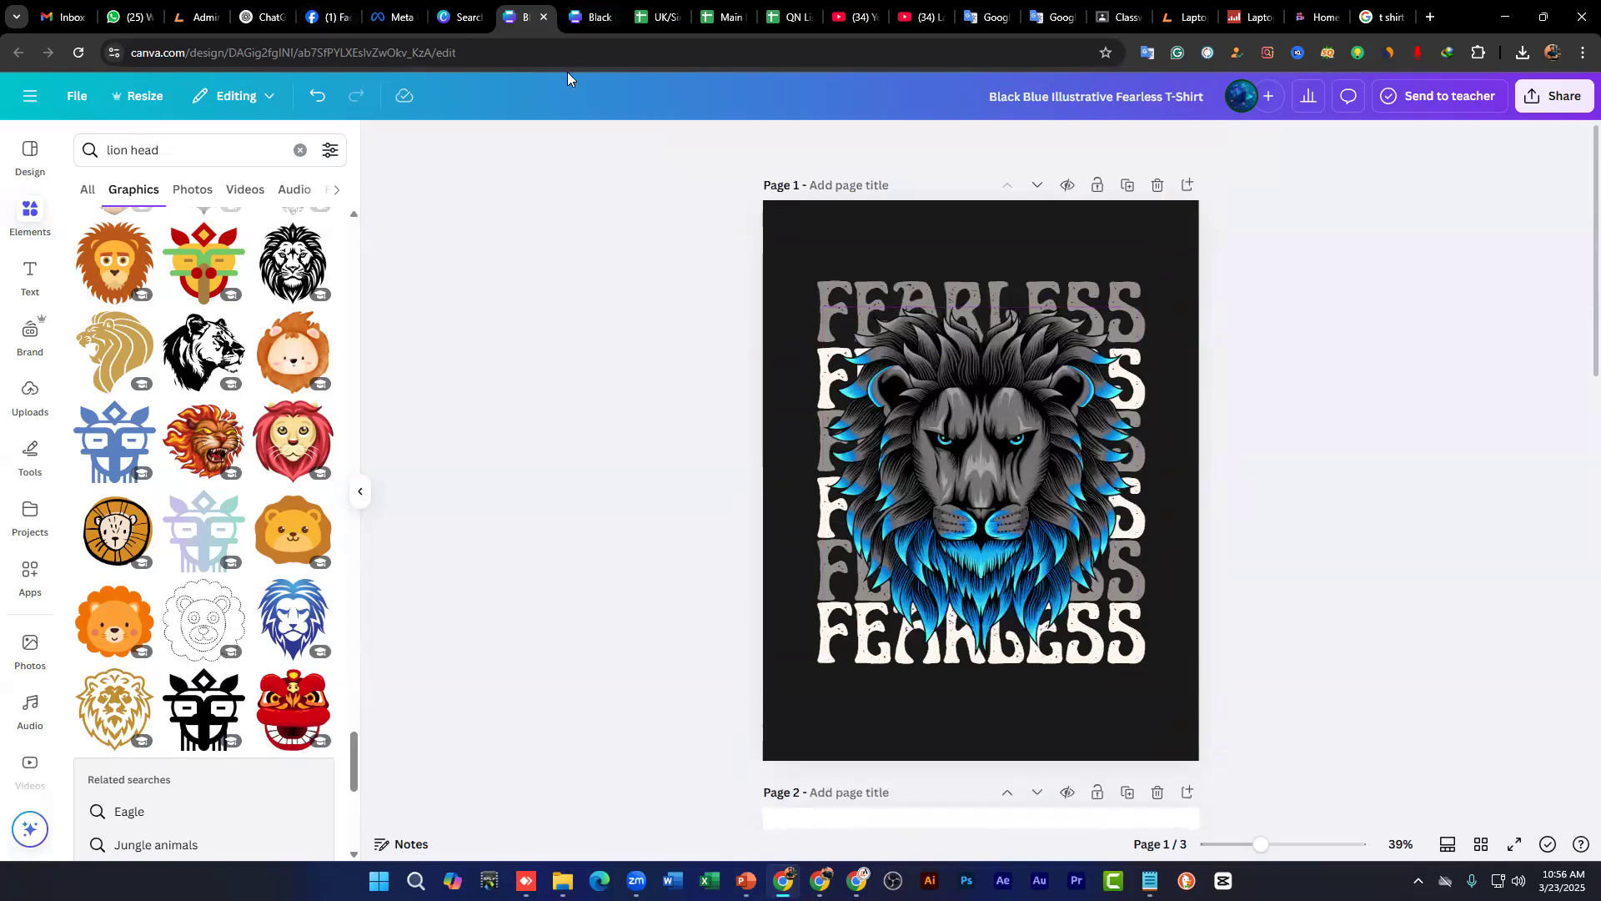
{"action": "mouse_move", "coordinate": [581, 19]}
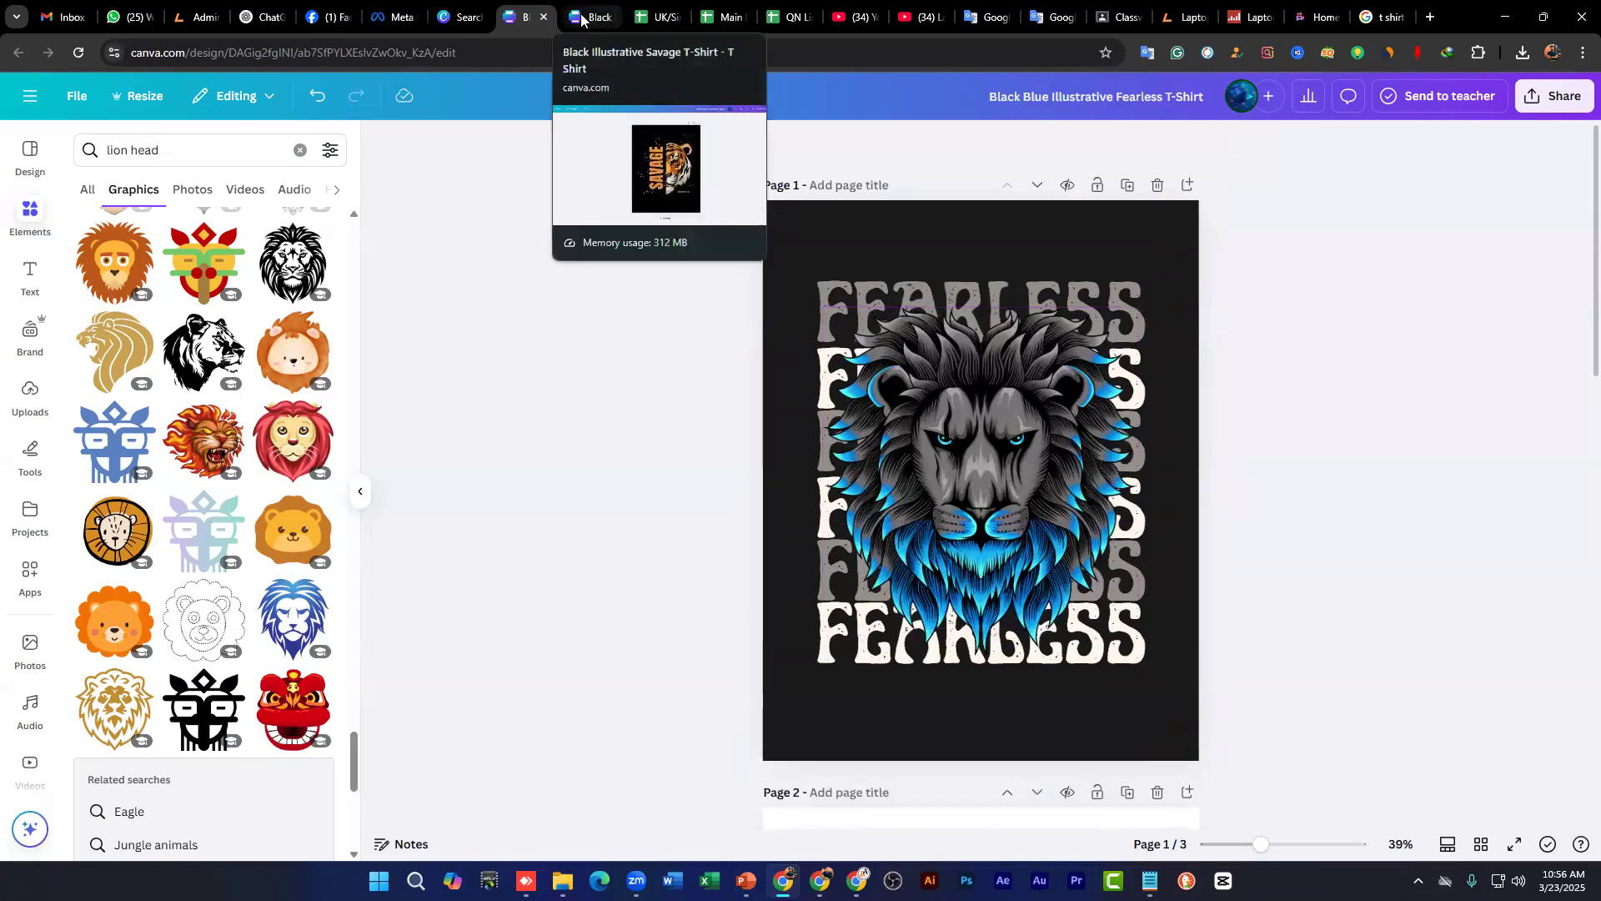
{"action": "left_click", "coordinate": [589, 19]}
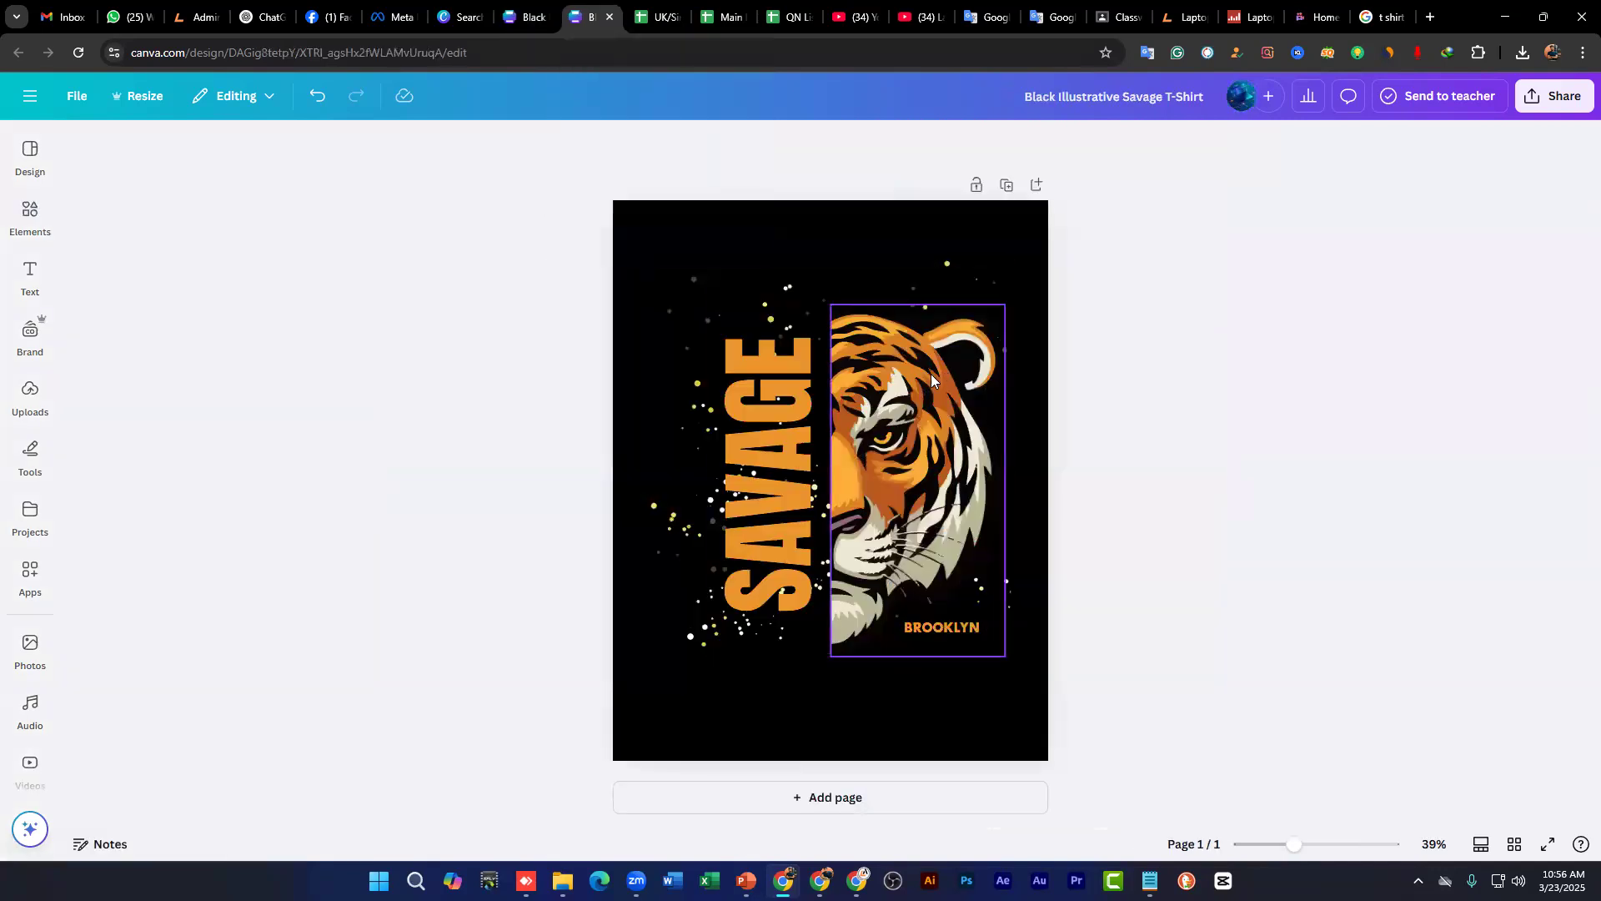
{"action": "left_click", "coordinate": [513, 10]}
Step: Browse further through the T-shirt template search results for design ideas
{"action": "left_click", "coordinate": [456, 15]}
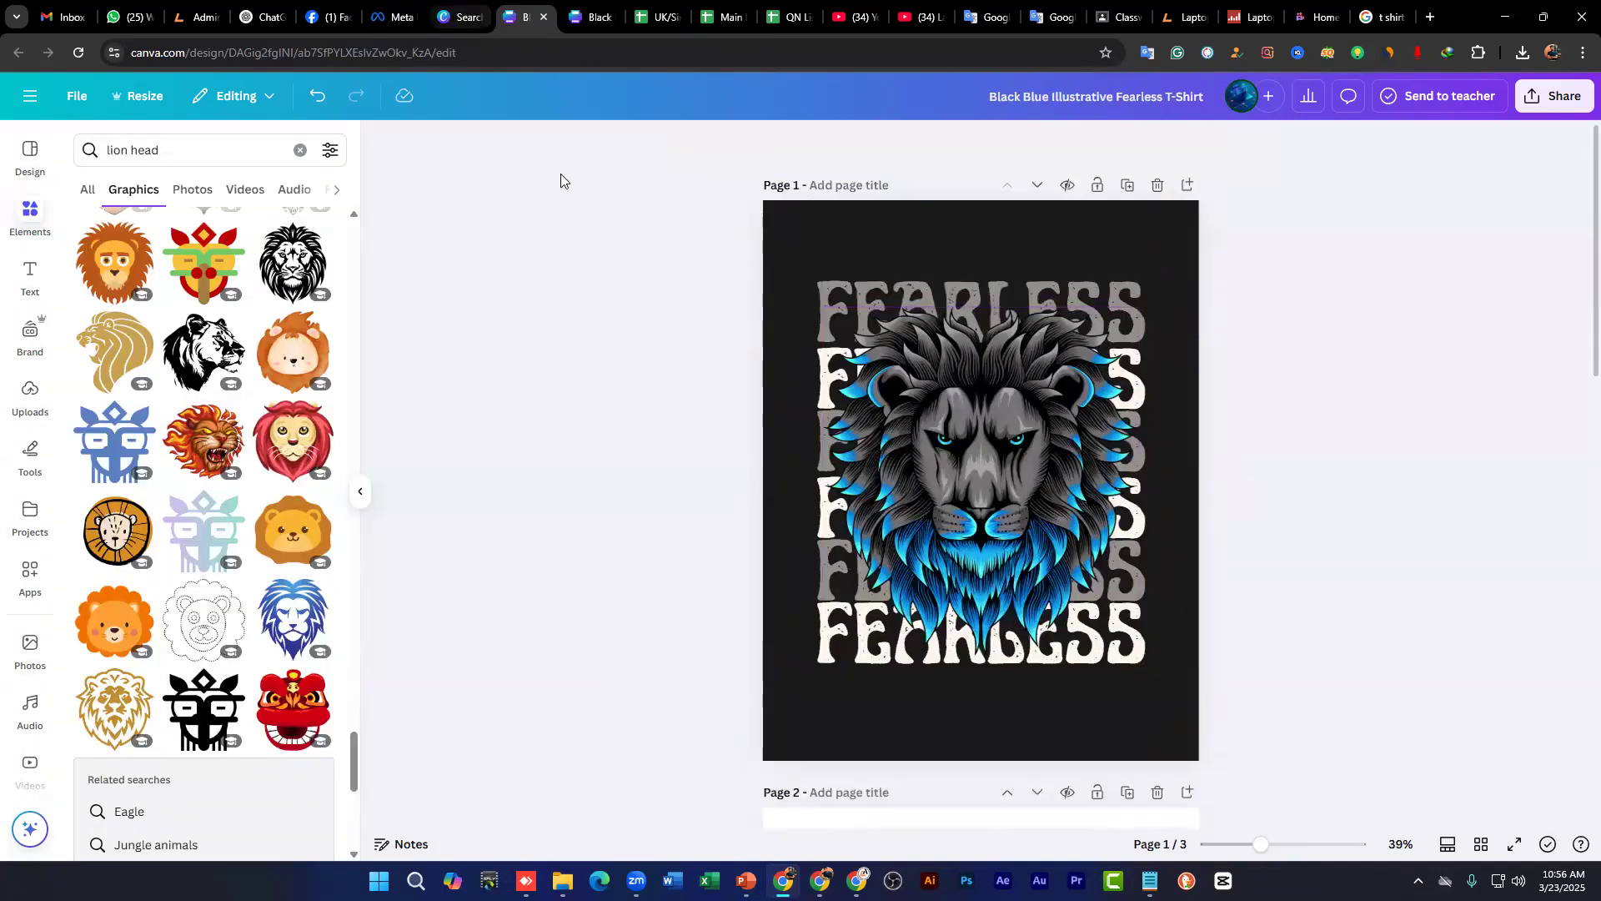
{"action": "scroll", "coordinate": [981, 490], "scroll_direction": "down", "scroll_amount": 2}
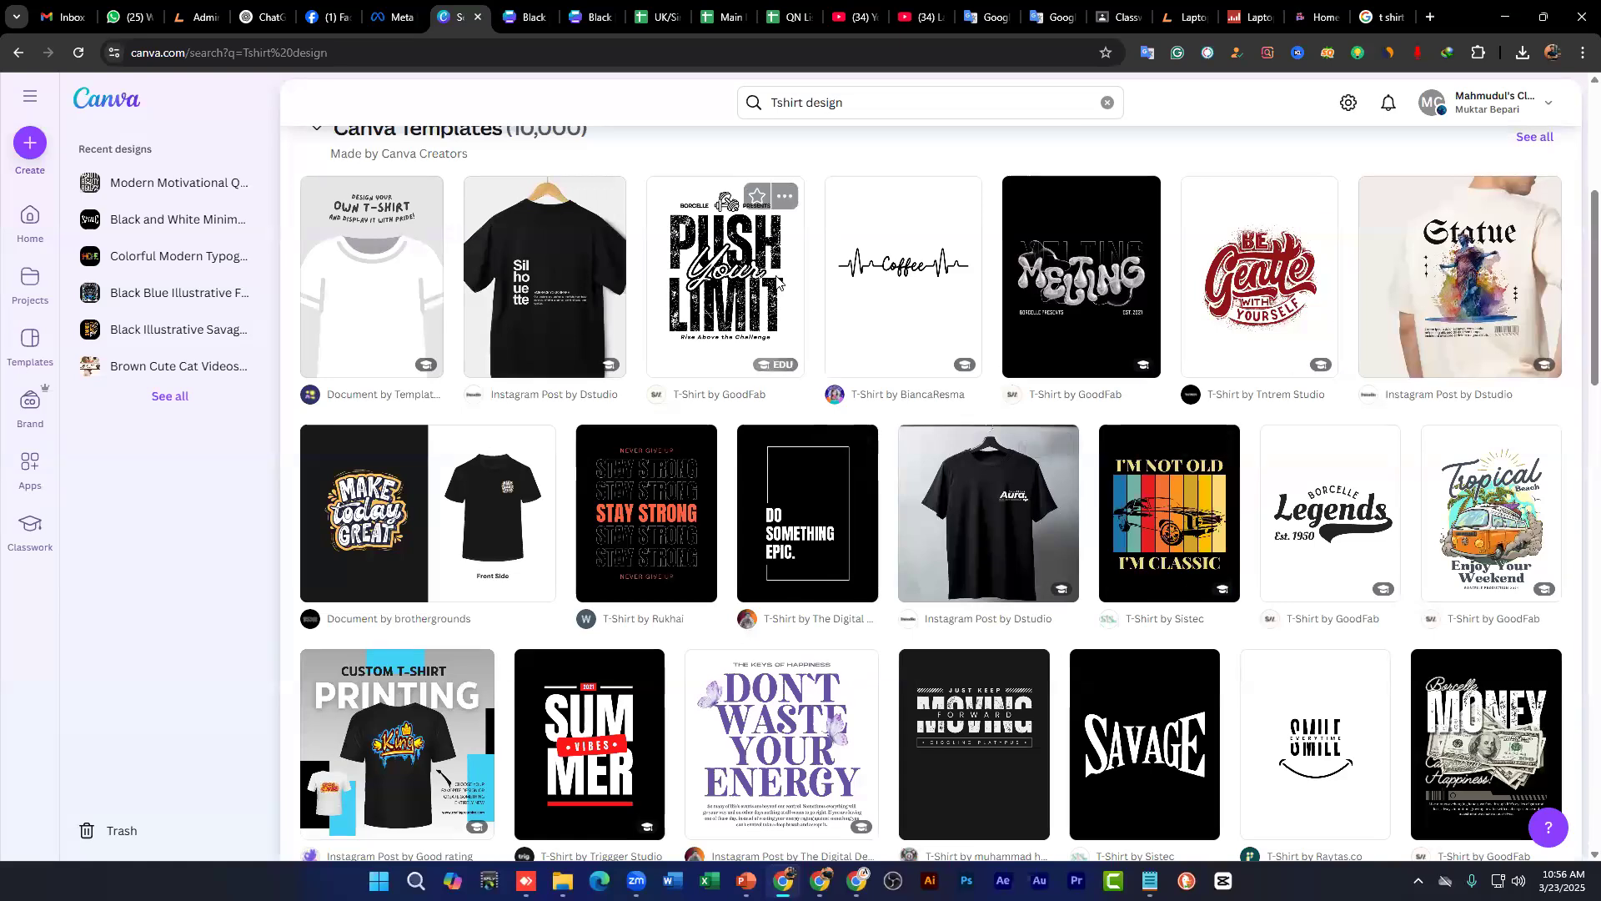
{"action": "scroll", "coordinate": [936, 404], "scroll_direction": "down", "scroll_amount": 5}
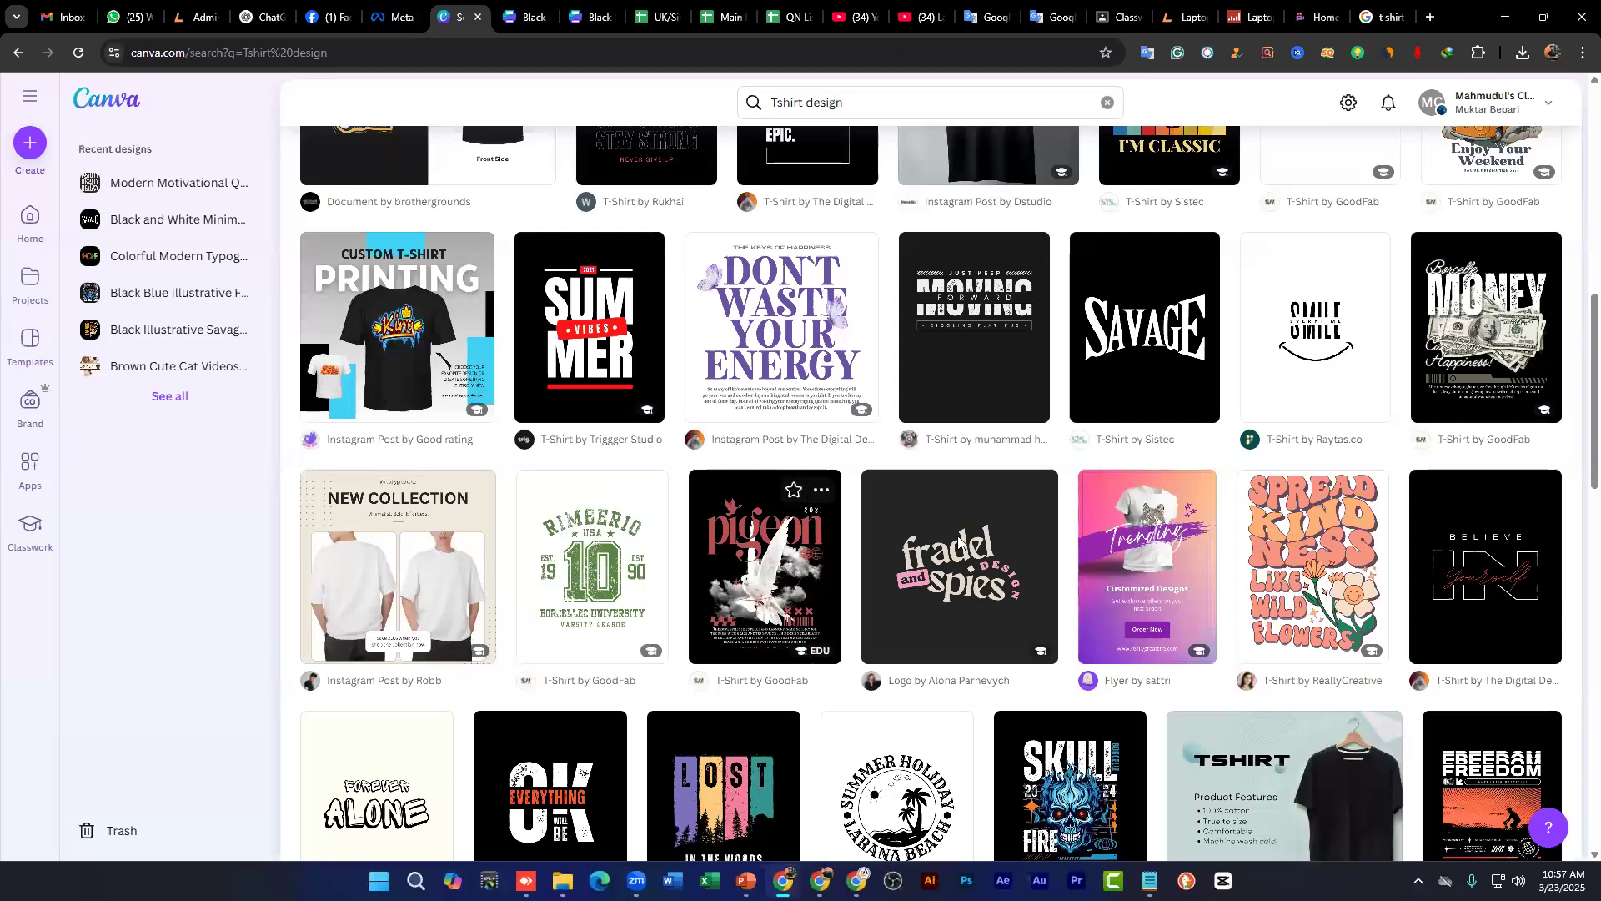
{"action": "scroll", "coordinate": [959, 541], "scroll_direction": "down", "scroll_amount": 5}
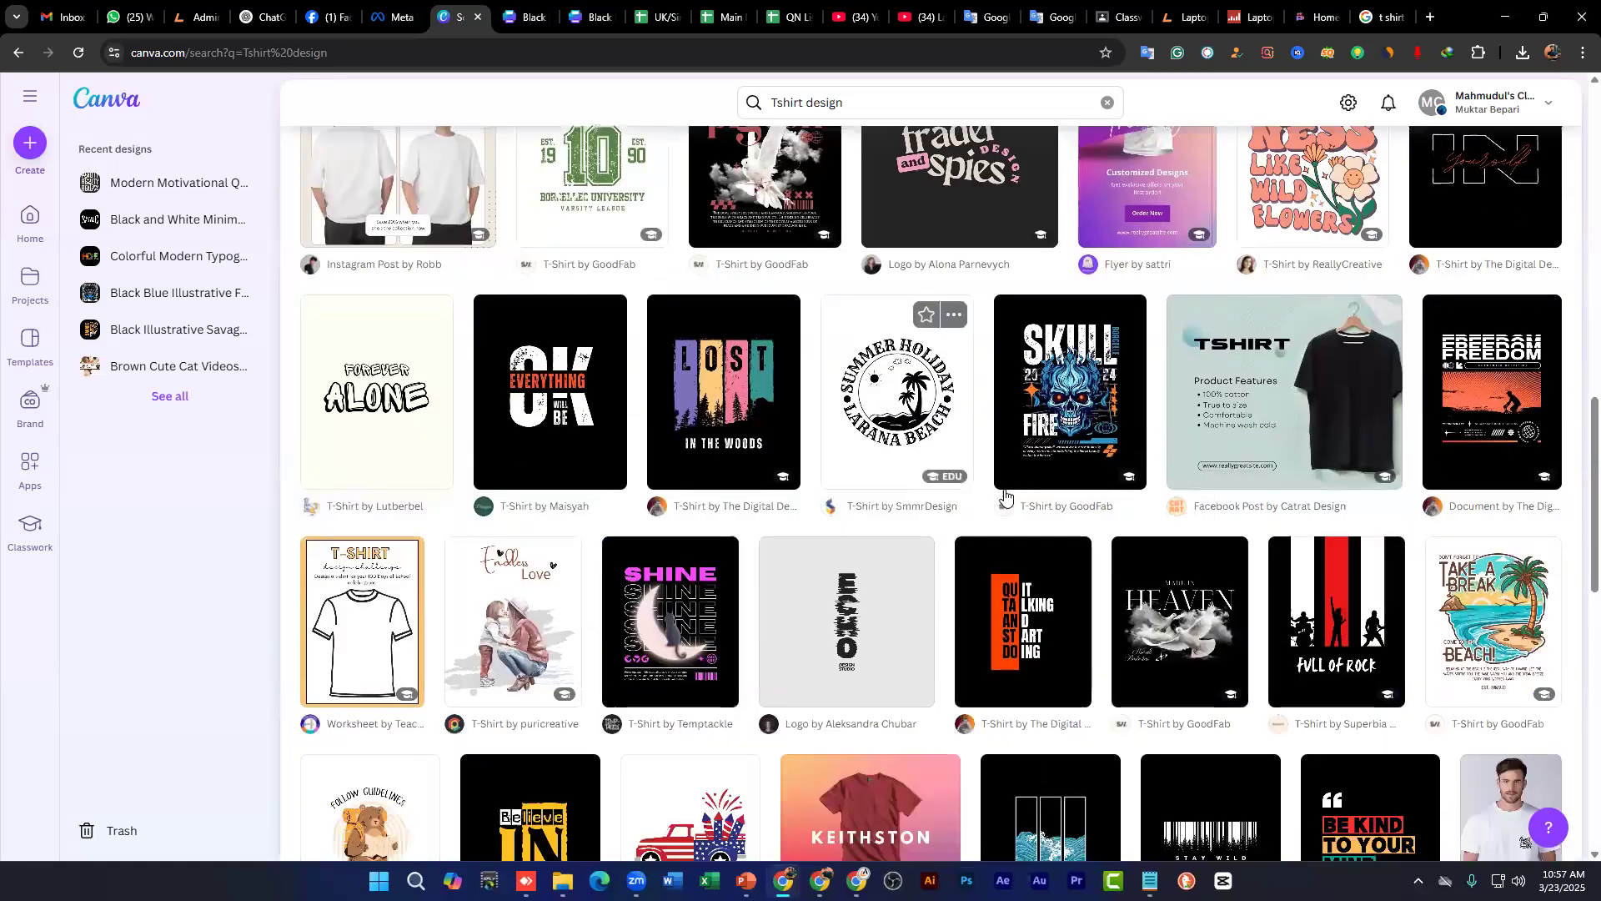
{"action": "scroll", "coordinate": [1001, 496], "scroll_direction": "down", "scroll_amount": 4}
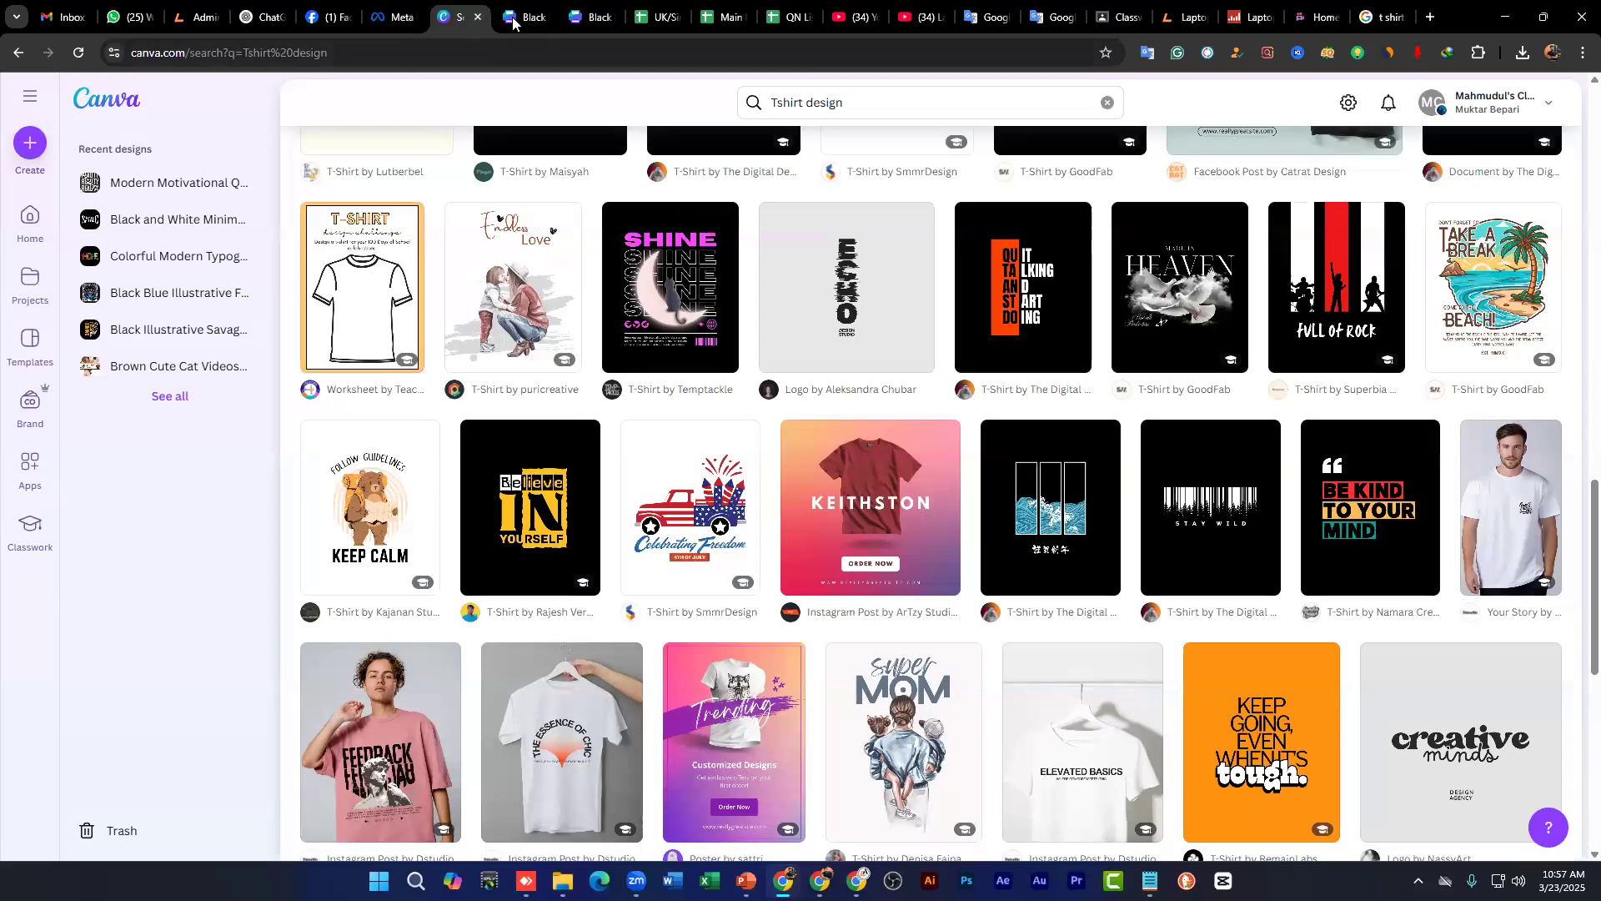
{"action": "scroll", "coordinate": [575, 445], "scroll_direction": "up", "scroll_amount": 9}
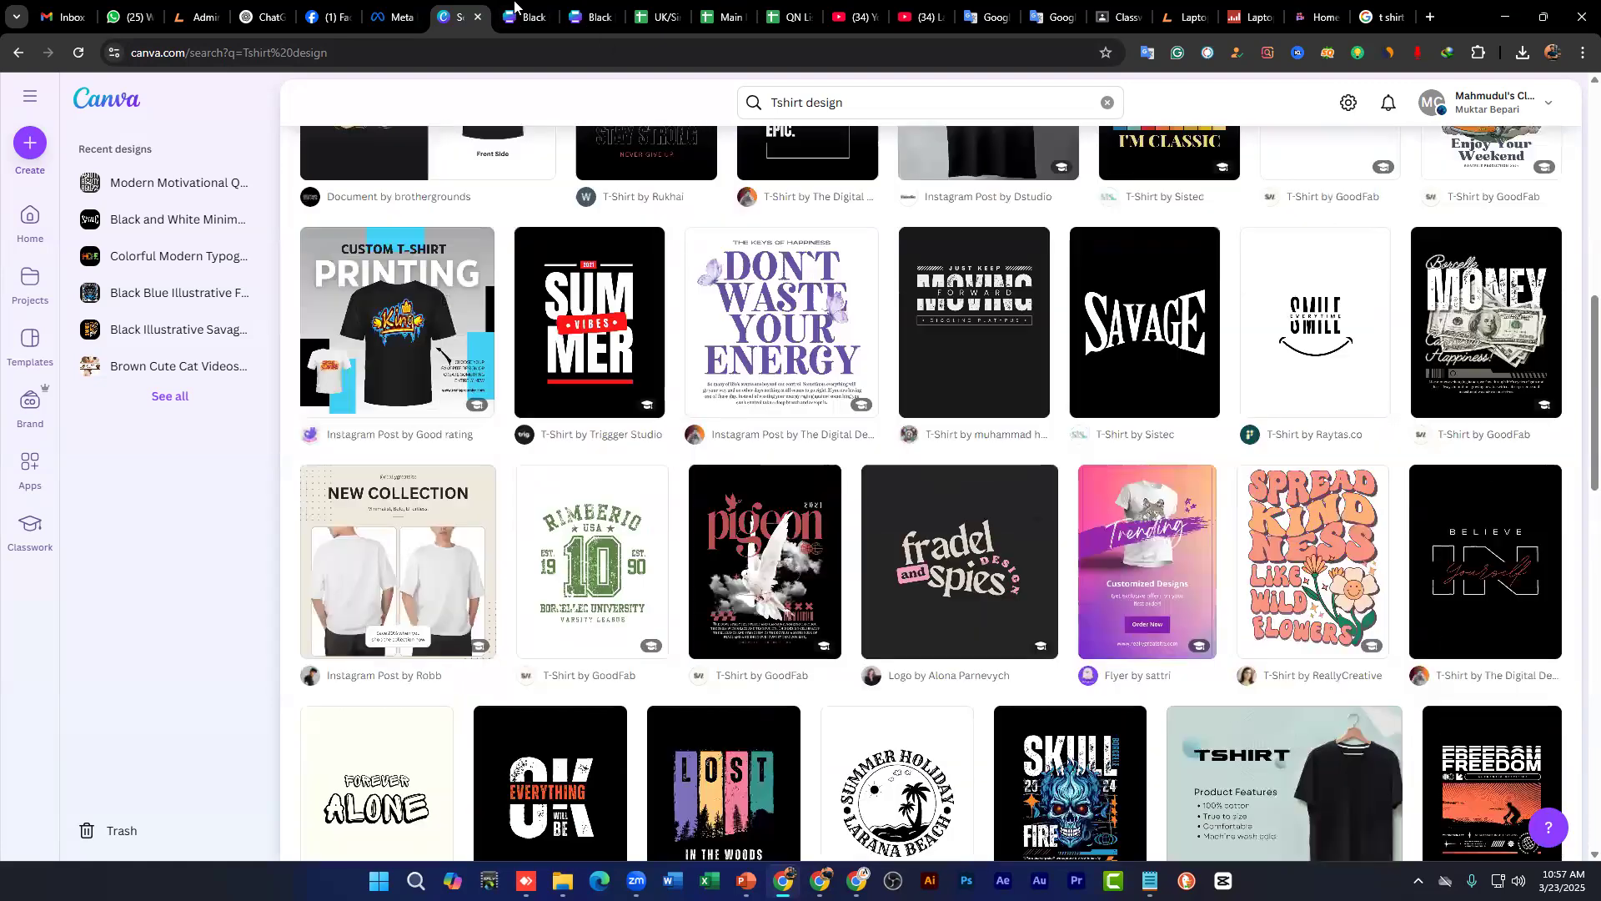
Step: Switch back to the Black Blue Illustrative Fearless T-Shirt design and duplicate its page 1
{"action": "left_click", "coordinate": [521, 15]}
{"action": "left_click", "coordinate": [590, 18]}
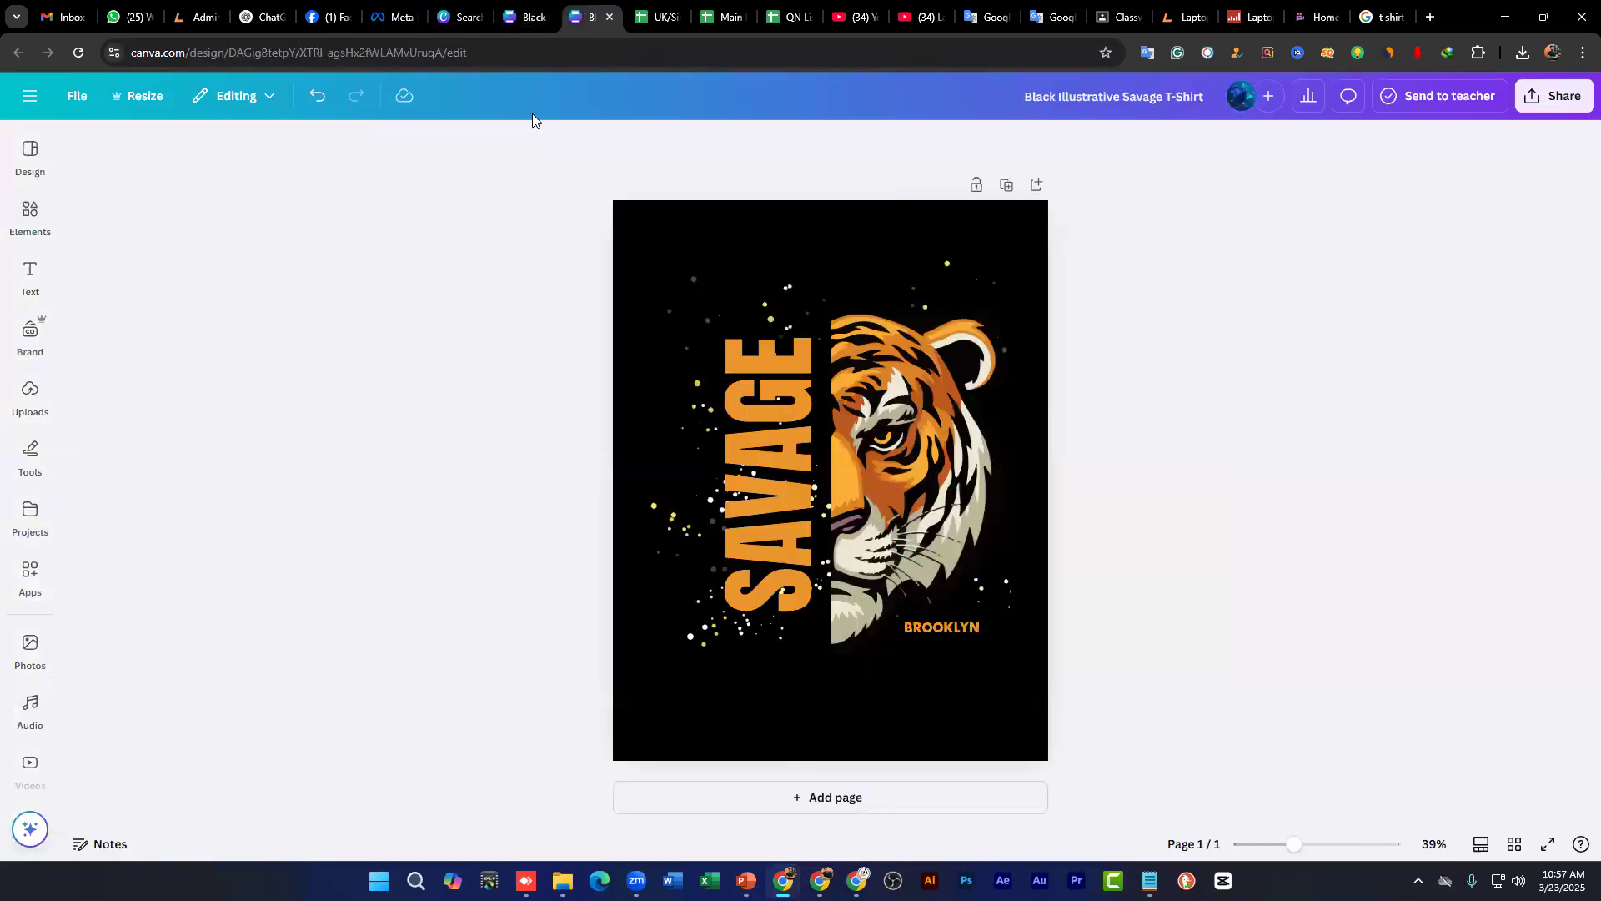
{"action": "left_click", "coordinate": [511, 7]}
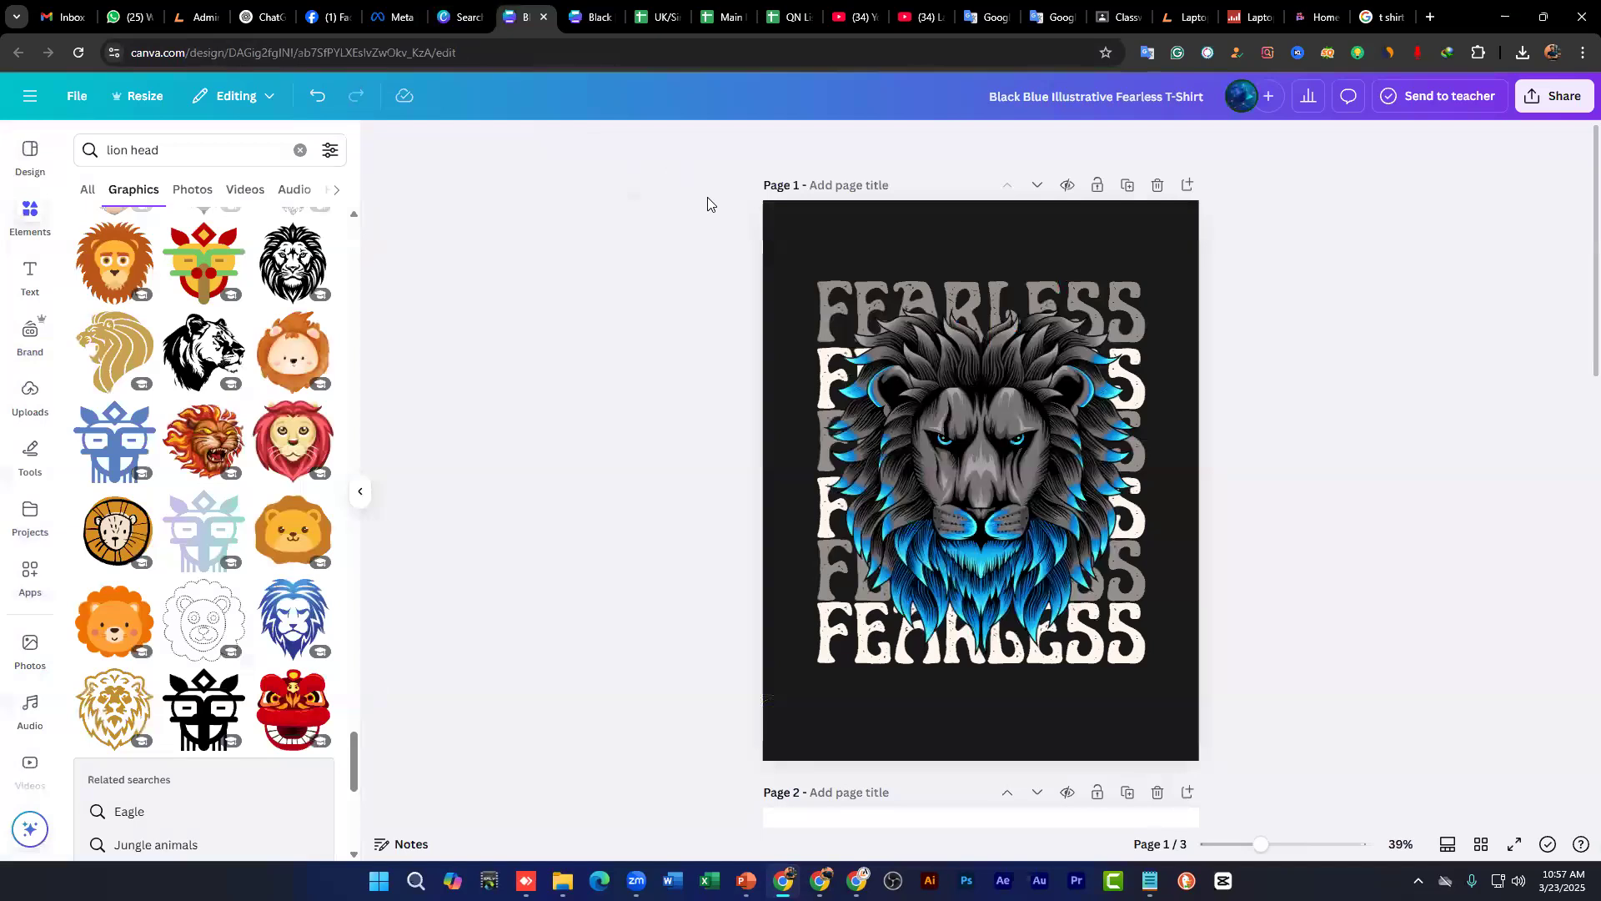
{"action": "left_click_drag", "start_coordinate": [1091, 423], "coordinate": [991, 354]}
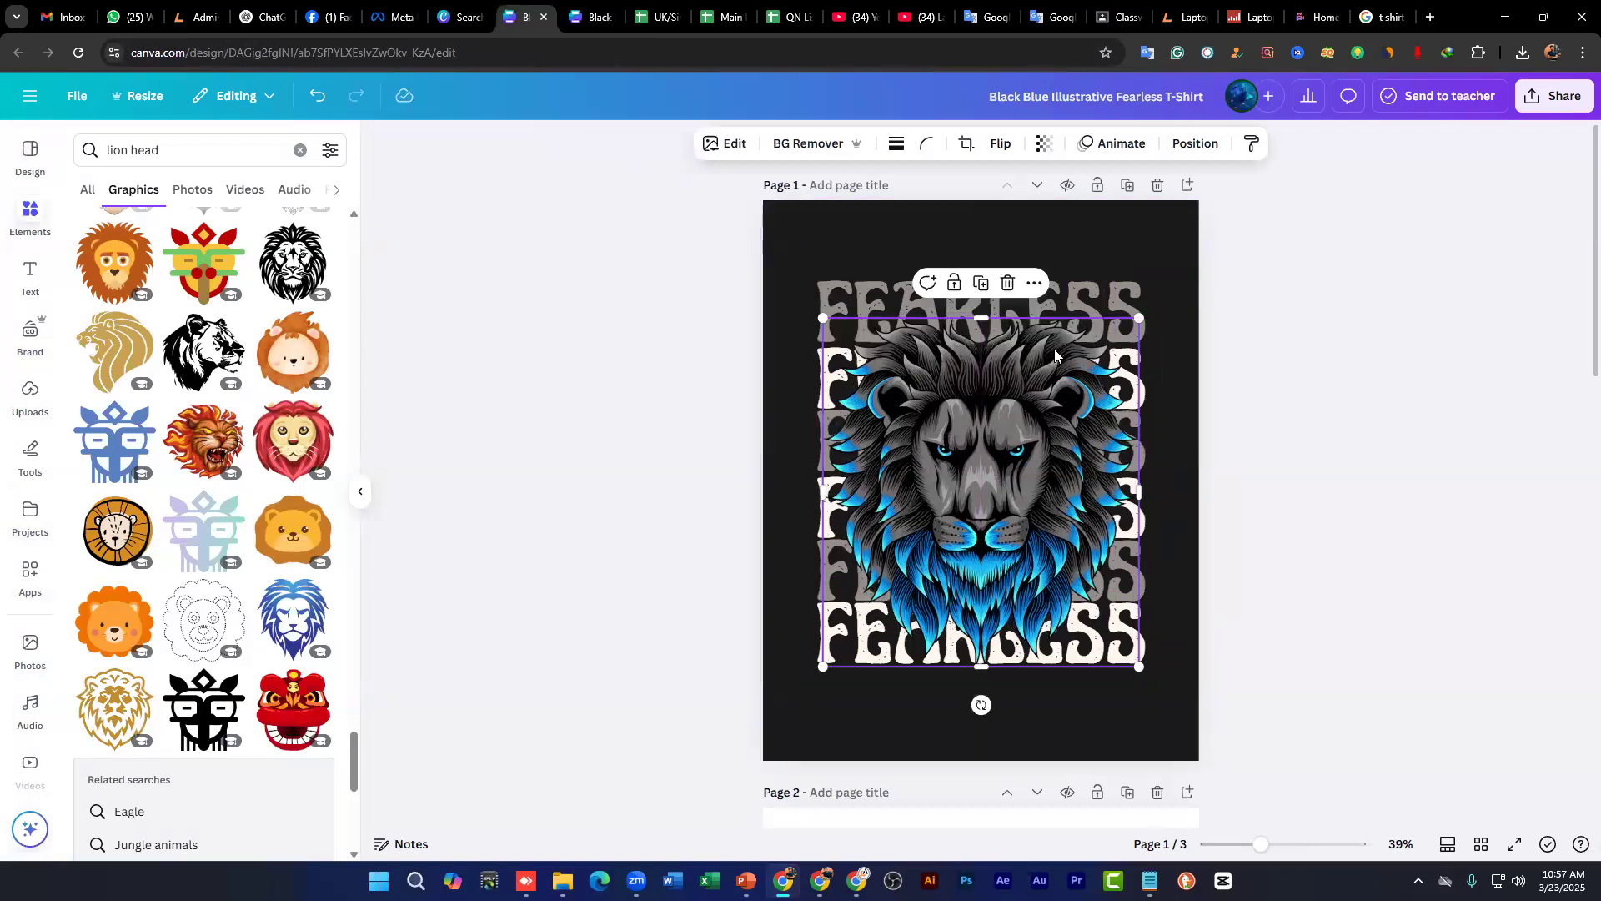
{"action": "left_click", "coordinate": [1127, 185]}
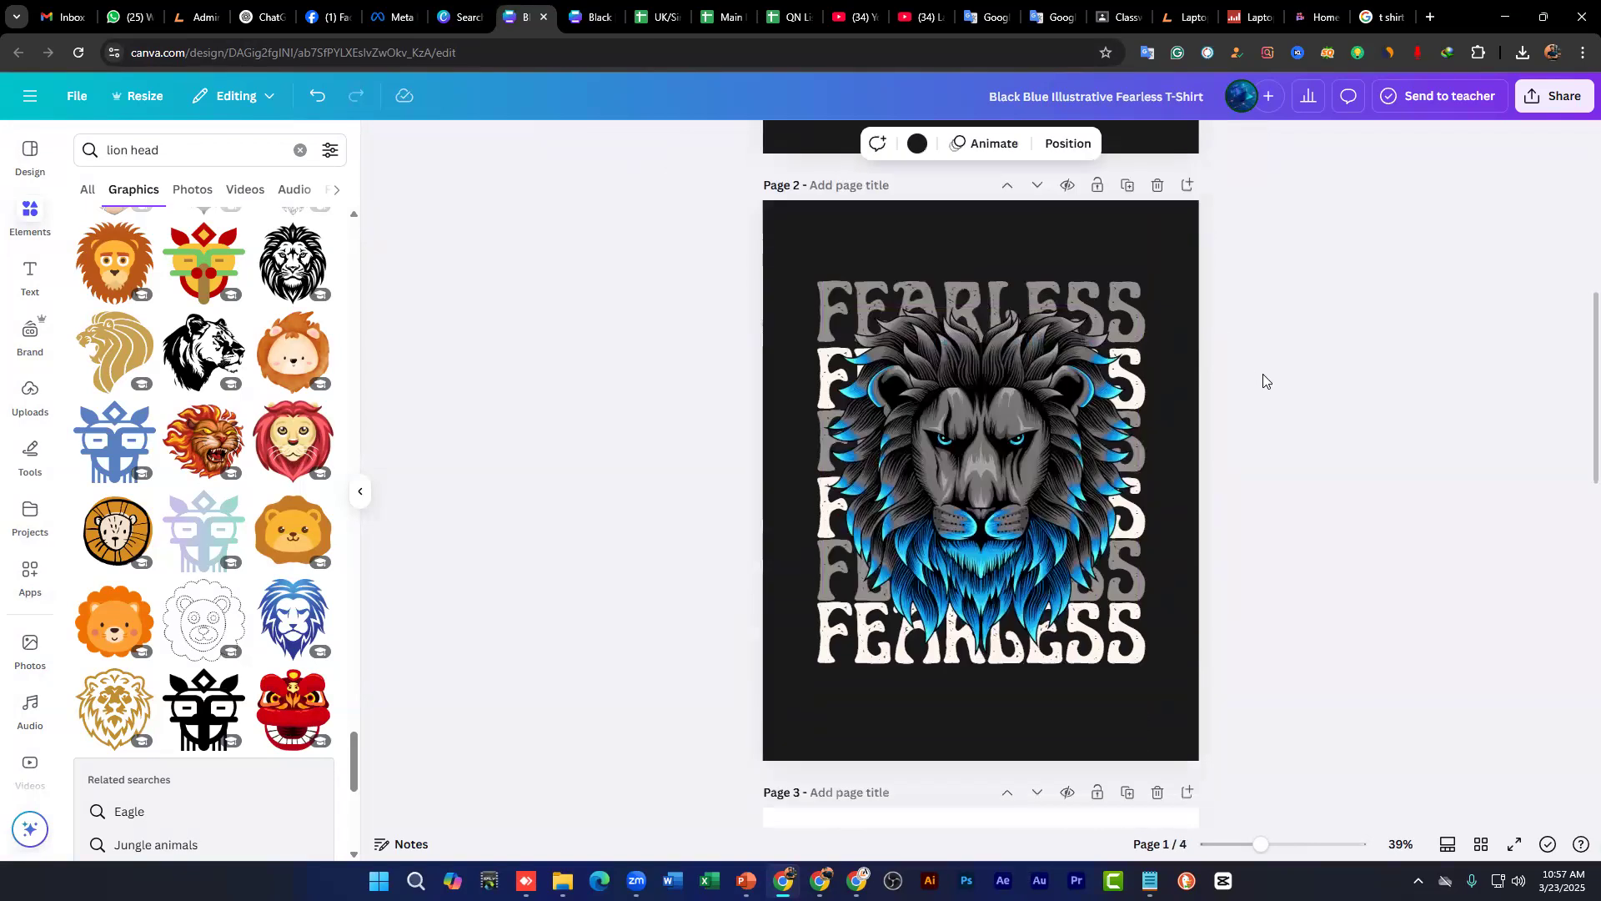
Step: Delete the lion artwork and all FEARLESS text lines from the duplicated page 2, leaving only its background
{"action": "scroll", "coordinate": [984, 292], "scroll_direction": "down", "scroll_amount": 2}
{"action": "scroll", "coordinate": [838, 272], "scroll_direction": "up", "scroll_amount": 3}
{"action": "left_click_drag", "start_coordinate": [619, 325], "coordinate": [1053, 732]}
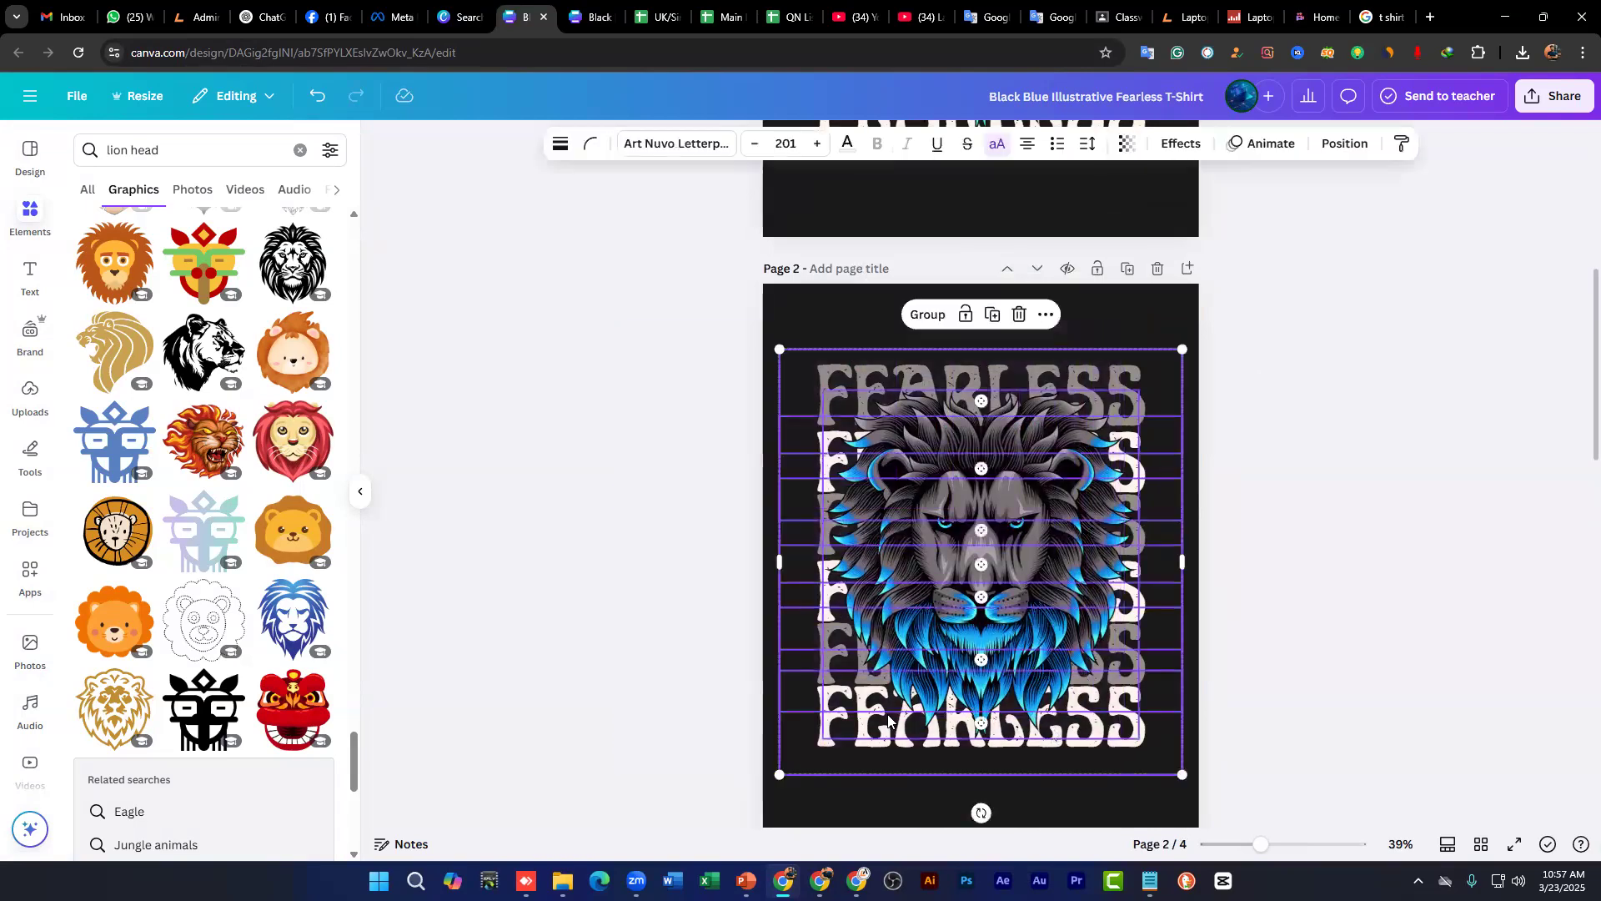
{"action": "key", "text": "Delete"}
Step: Try a white background colour on the emptied page 2, and undo the change
{"action": "left_click", "coordinate": [1076, 440]}
{"action": "left_click", "coordinate": [945, 143]}
{"action": "left_click", "coordinate": [223, 268]}
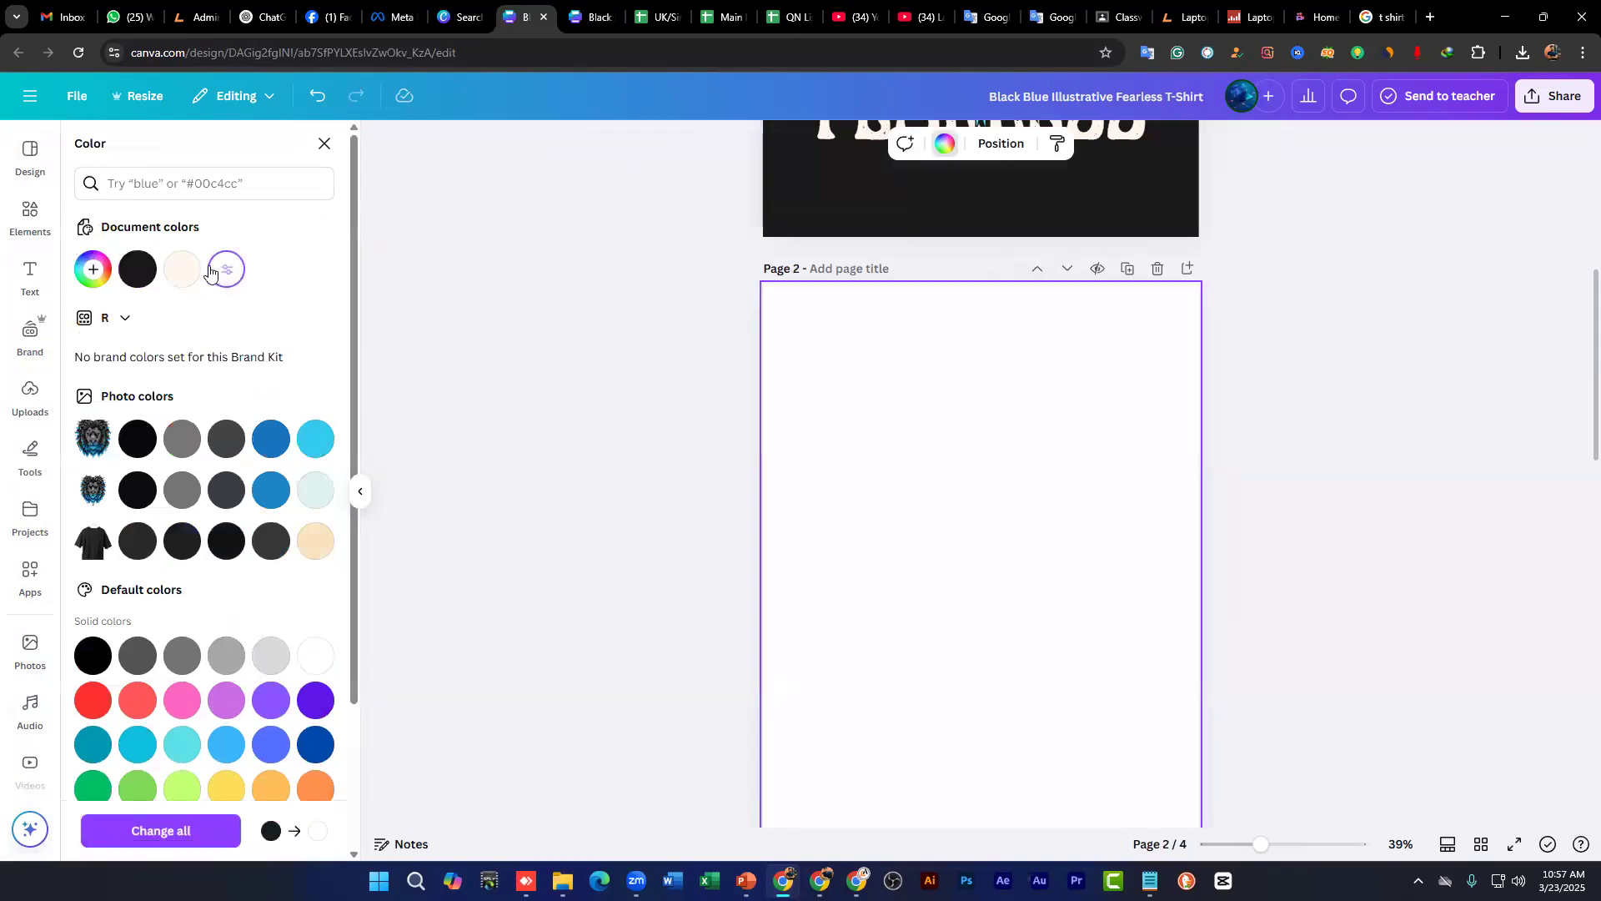
{"action": "key", "text": "ctrl+z"}
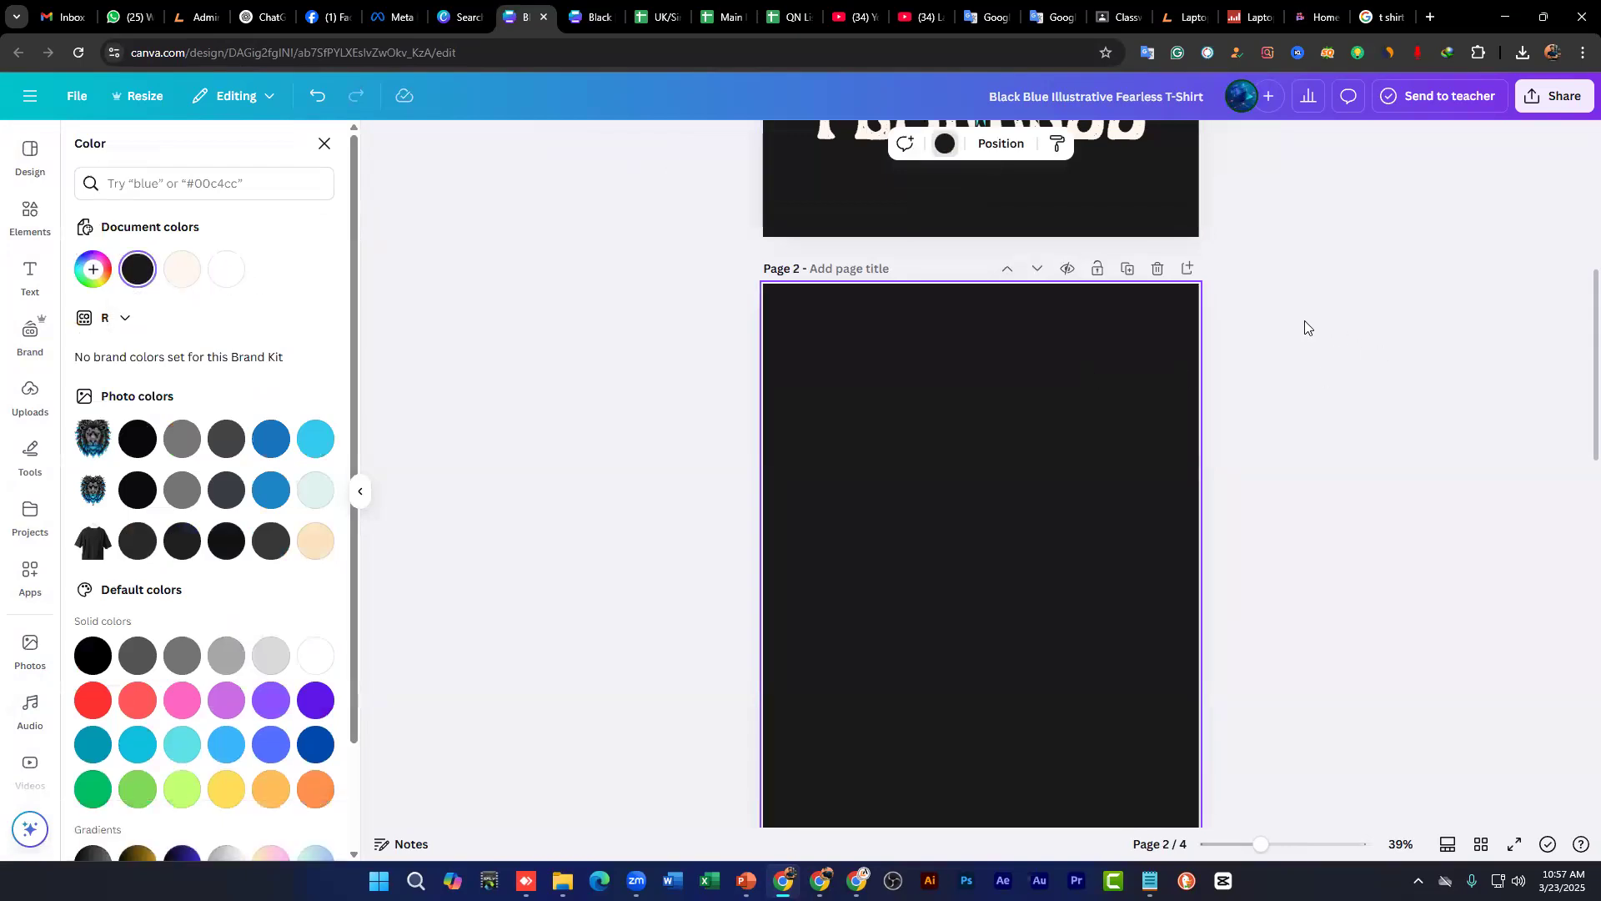
Step: Examine the lion artwork and the lowest FEARLESS text on page 1, and check which font the text uses
{"action": "scroll", "coordinate": [1225, 375], "scroll_direction": "up", "scroll_amount": 5}
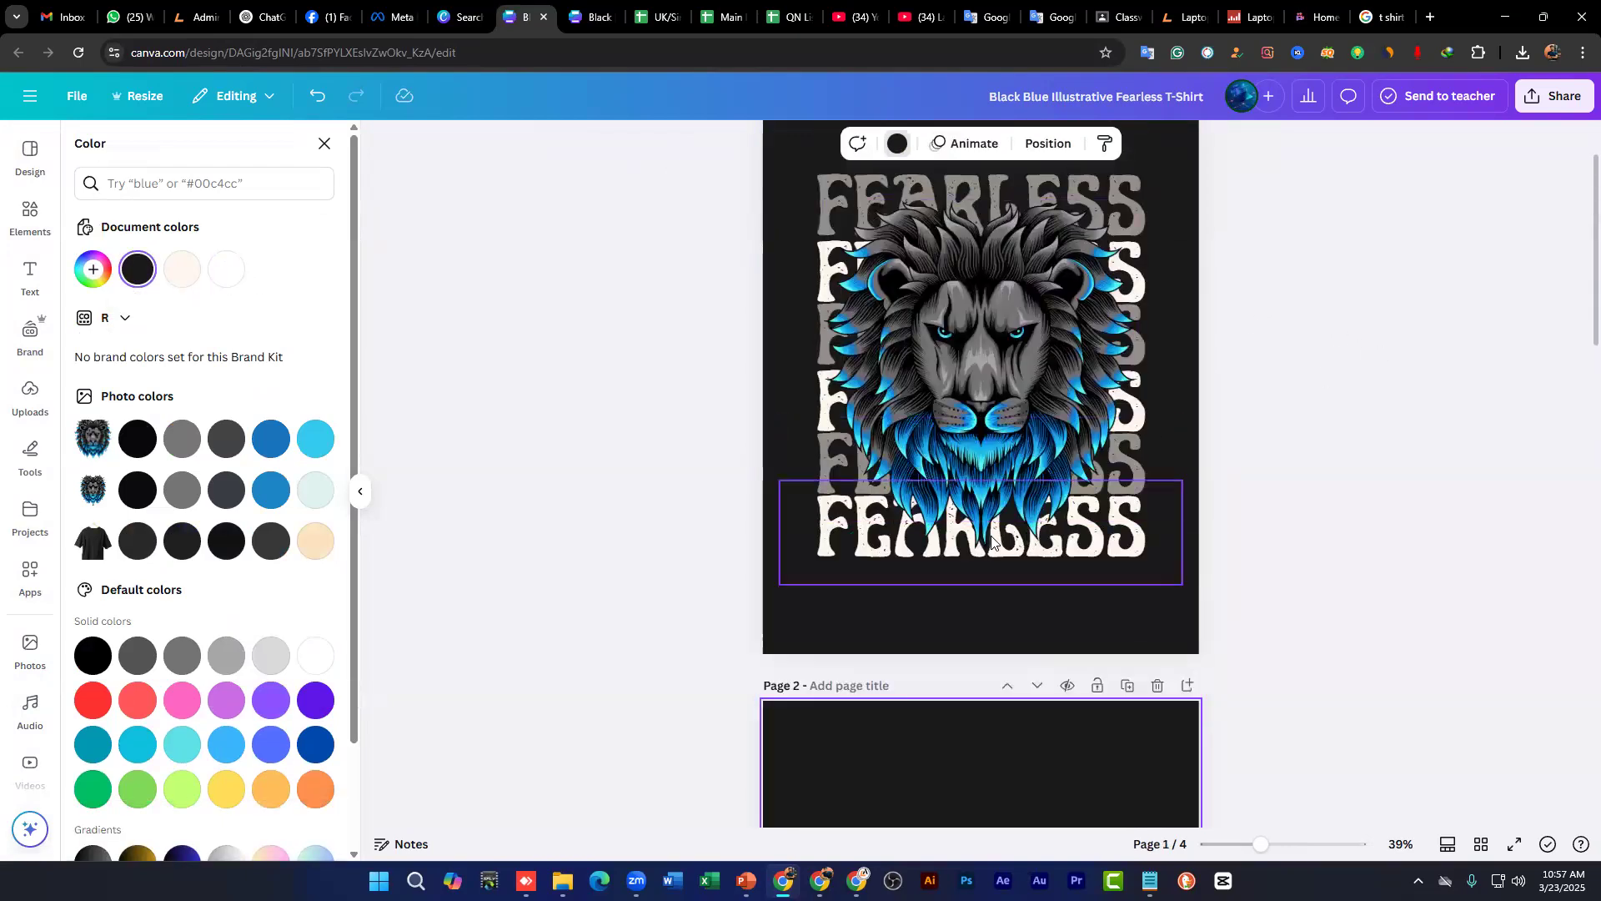
{"action": "left_click", "coordinate": [981, 400]}
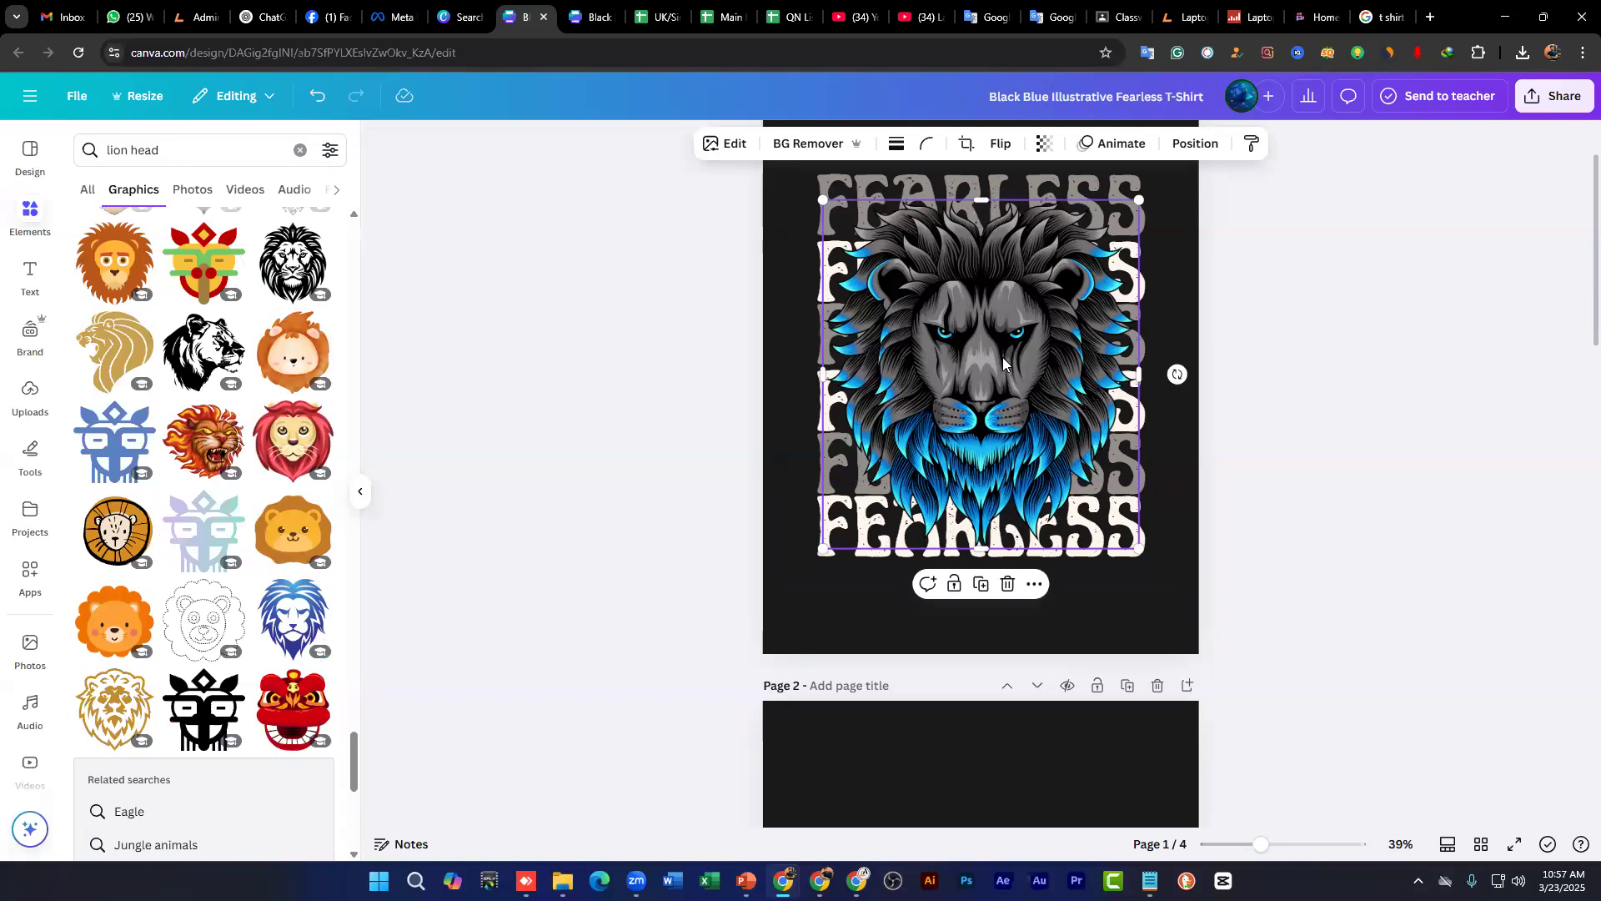
{"action": "left_click", "coordinate": [1104, 562]}
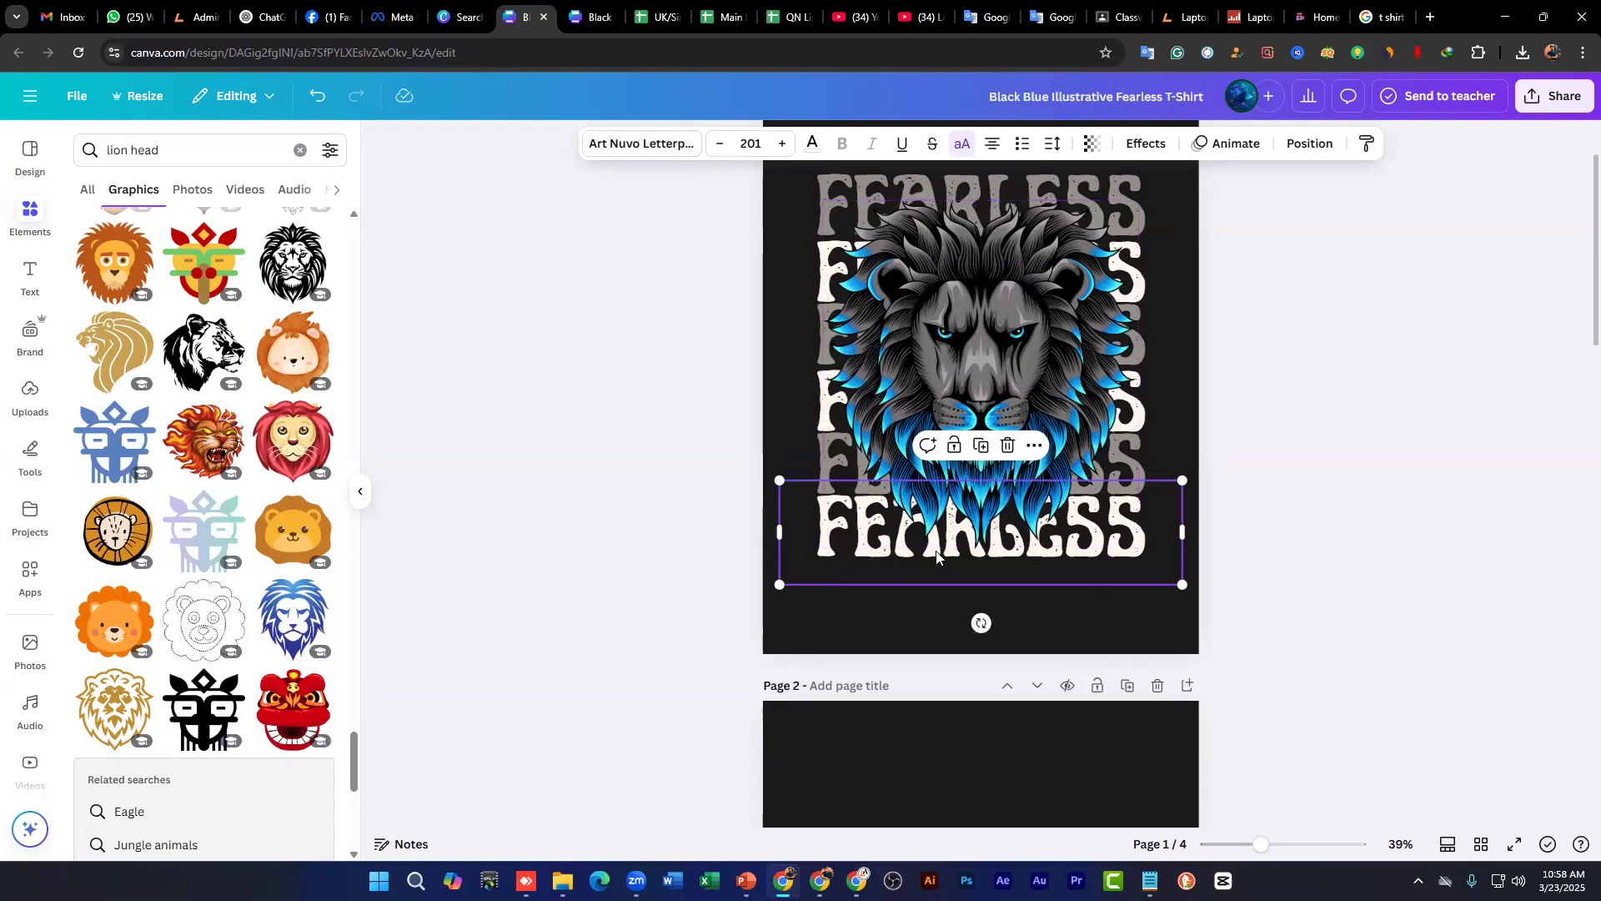
{"action": "double_click", "coordinate": [1060, 570]}
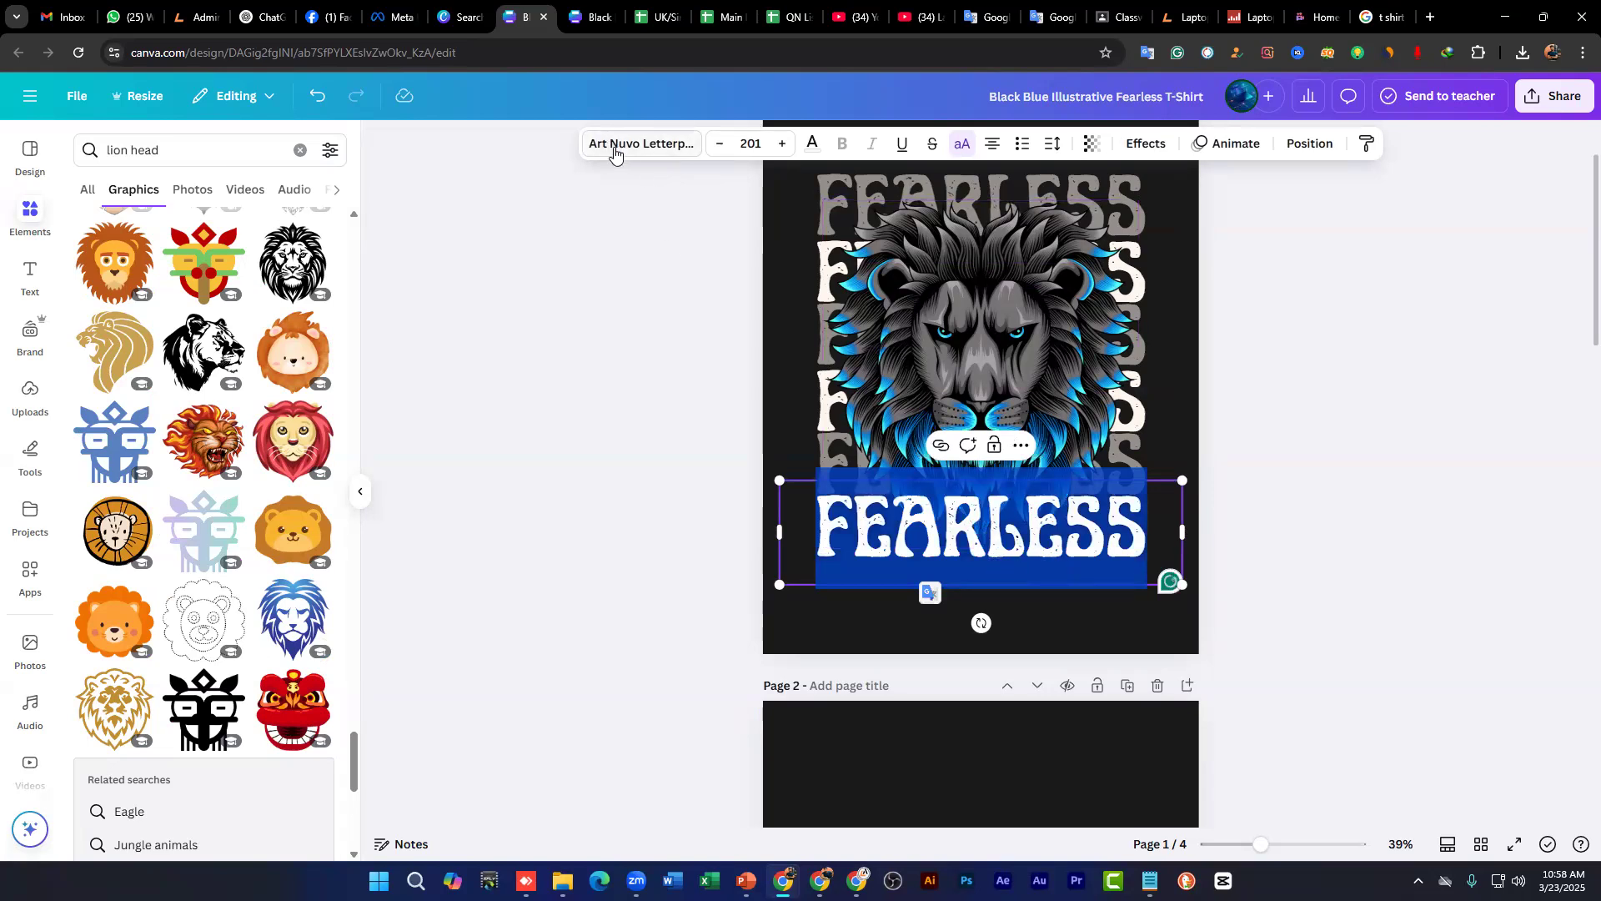
{"action": "left_click", "coordinate": [658, 146]}
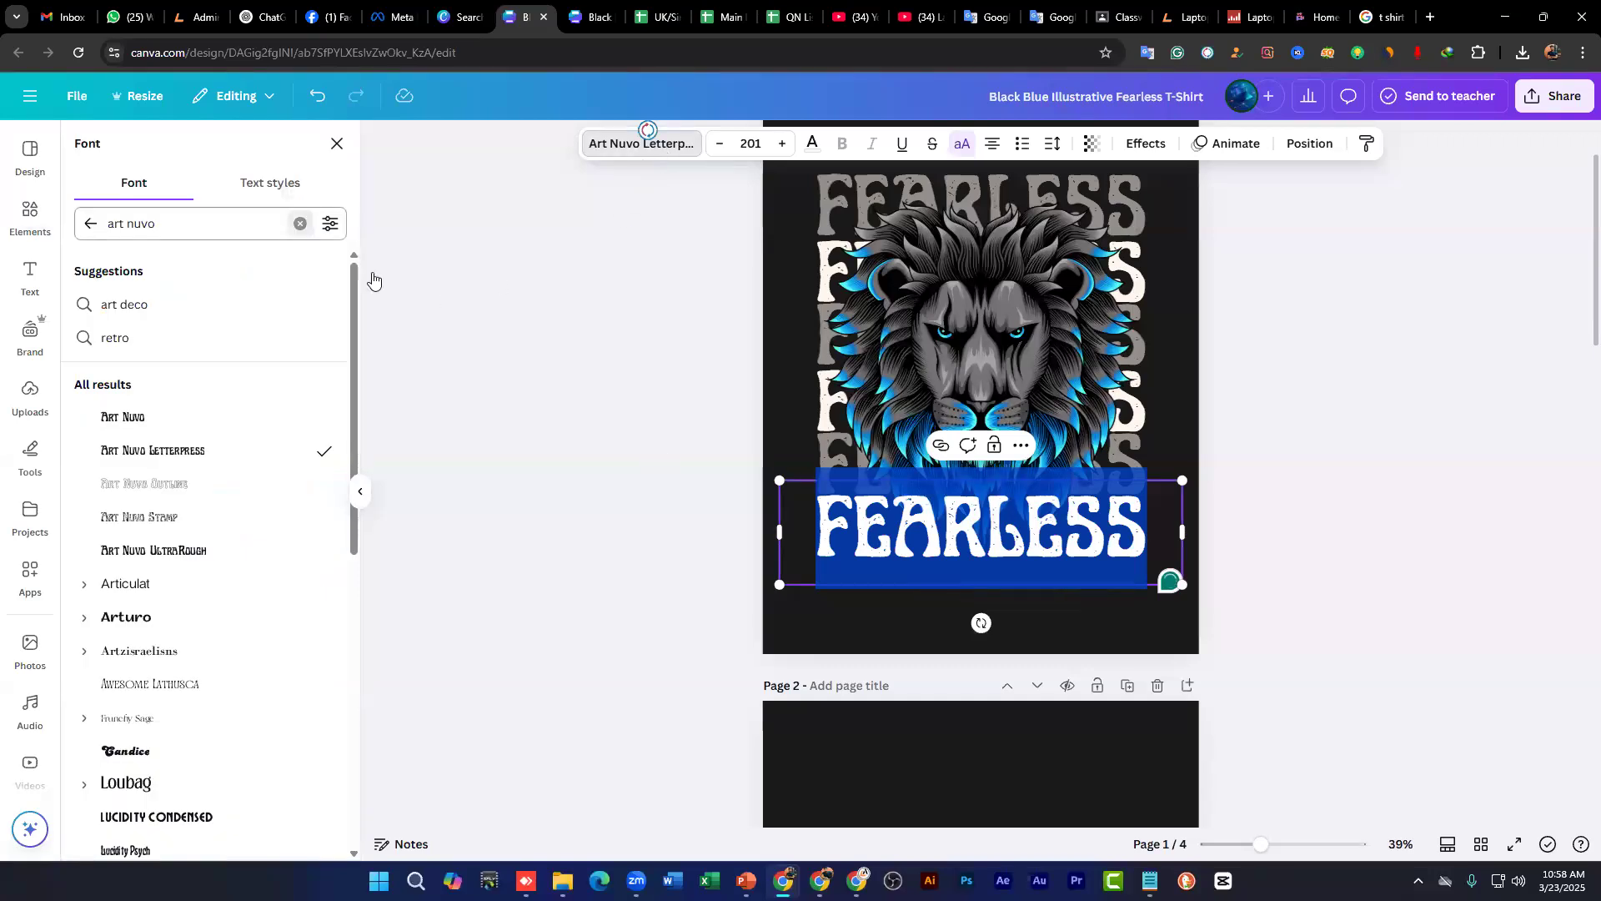
{"action": "key", "text": "Escape"}
Step: Add a heading to the empty page 2 and enter FEARLESS as its text
{"action": "scroll", "coordinate": [1015, 583], "scroll_direction": "down", "scroll_amount": 3}
{"action": "left_click", "coordinate": [933, 633]}
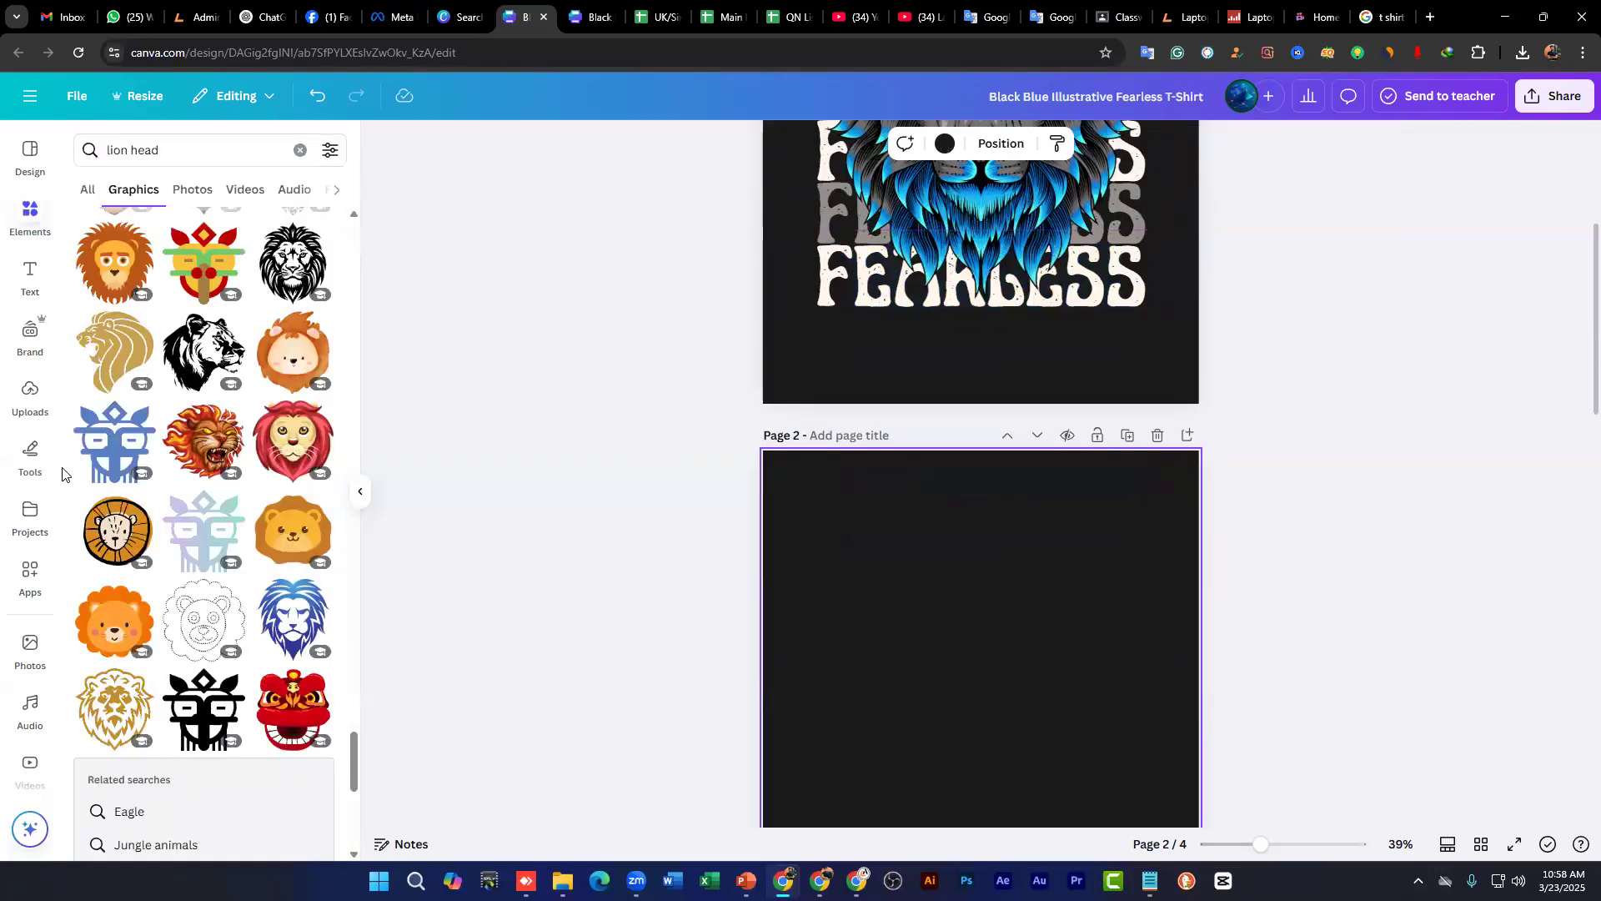
{"action": "left_click", "coordinate": [30, 275]}
{"action": "left_click", "coordinate": [146, 335]}
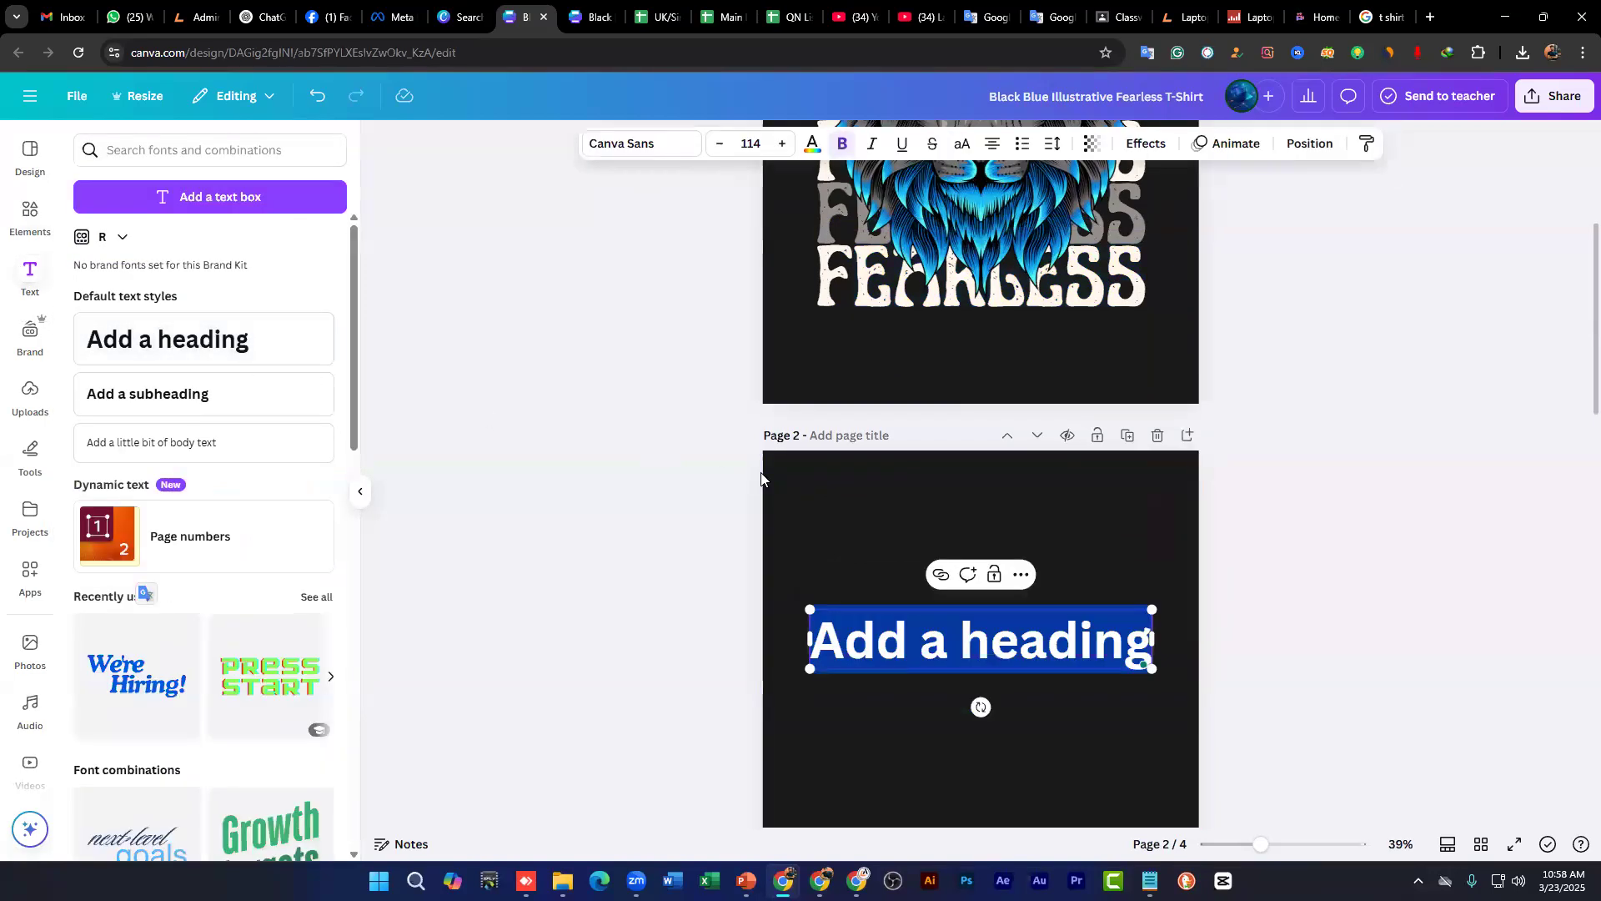
{"action": "type", "text": "fe"}
{"action": "key", "text": "BackSpace"}
{"action": "key", "text": "BackSpace"}
{"action": "type", "text": "F"}
{"action": "key", "text": "BackSpace"}
{"action": "type", "text": "FE"}
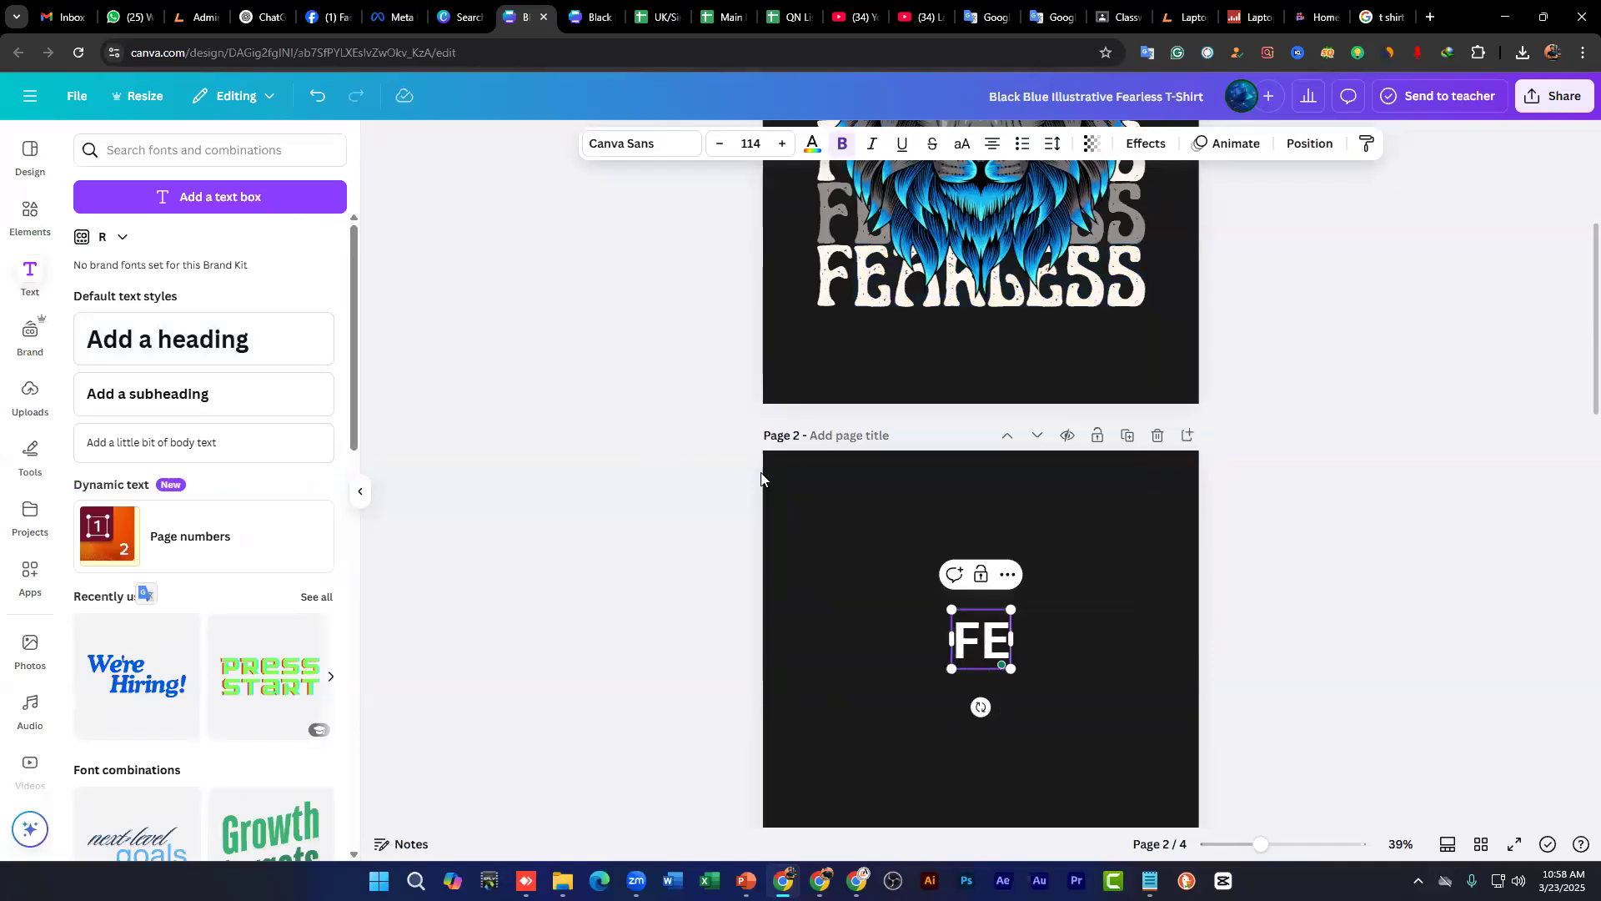
{"action": "type", "text": "ARLESS"}
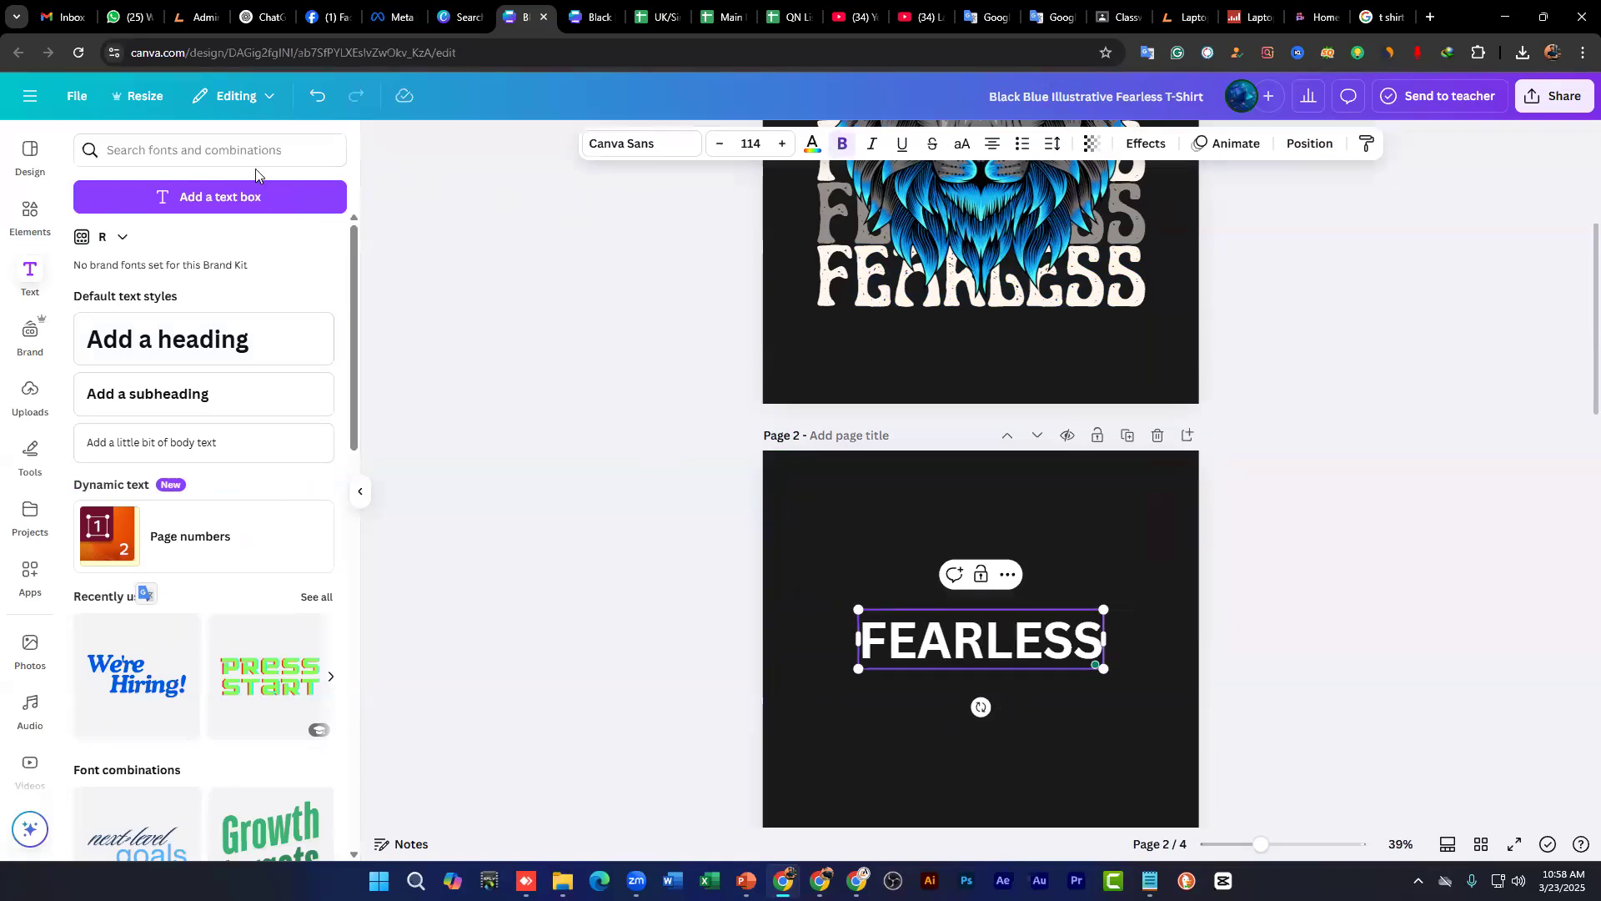
Step: Search the fonts for "art nuvo" and set the FEARLESS heading's font to Art Nuvo Letterpress
{"action": "left_click", "coordinate": [643, 145]}
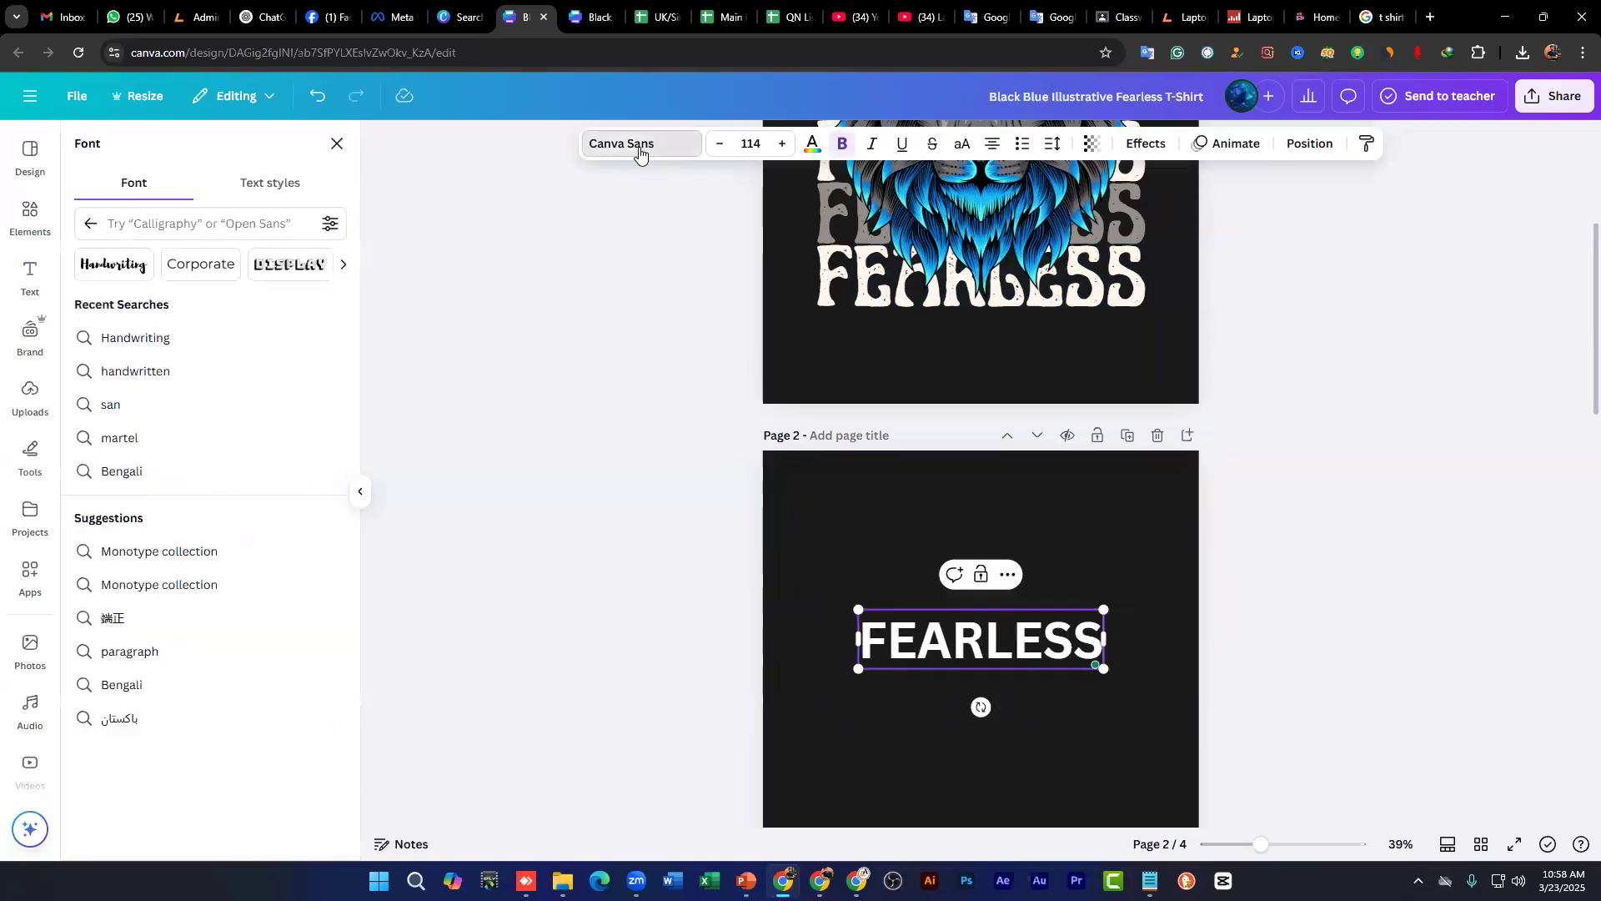
{"action": "type", "text": "ari"}
{"action": "key", "text": "BackSpace"}
{"action": "key", "text": "BackSpace"}
{"action": "key", "text": "BackSpace"}
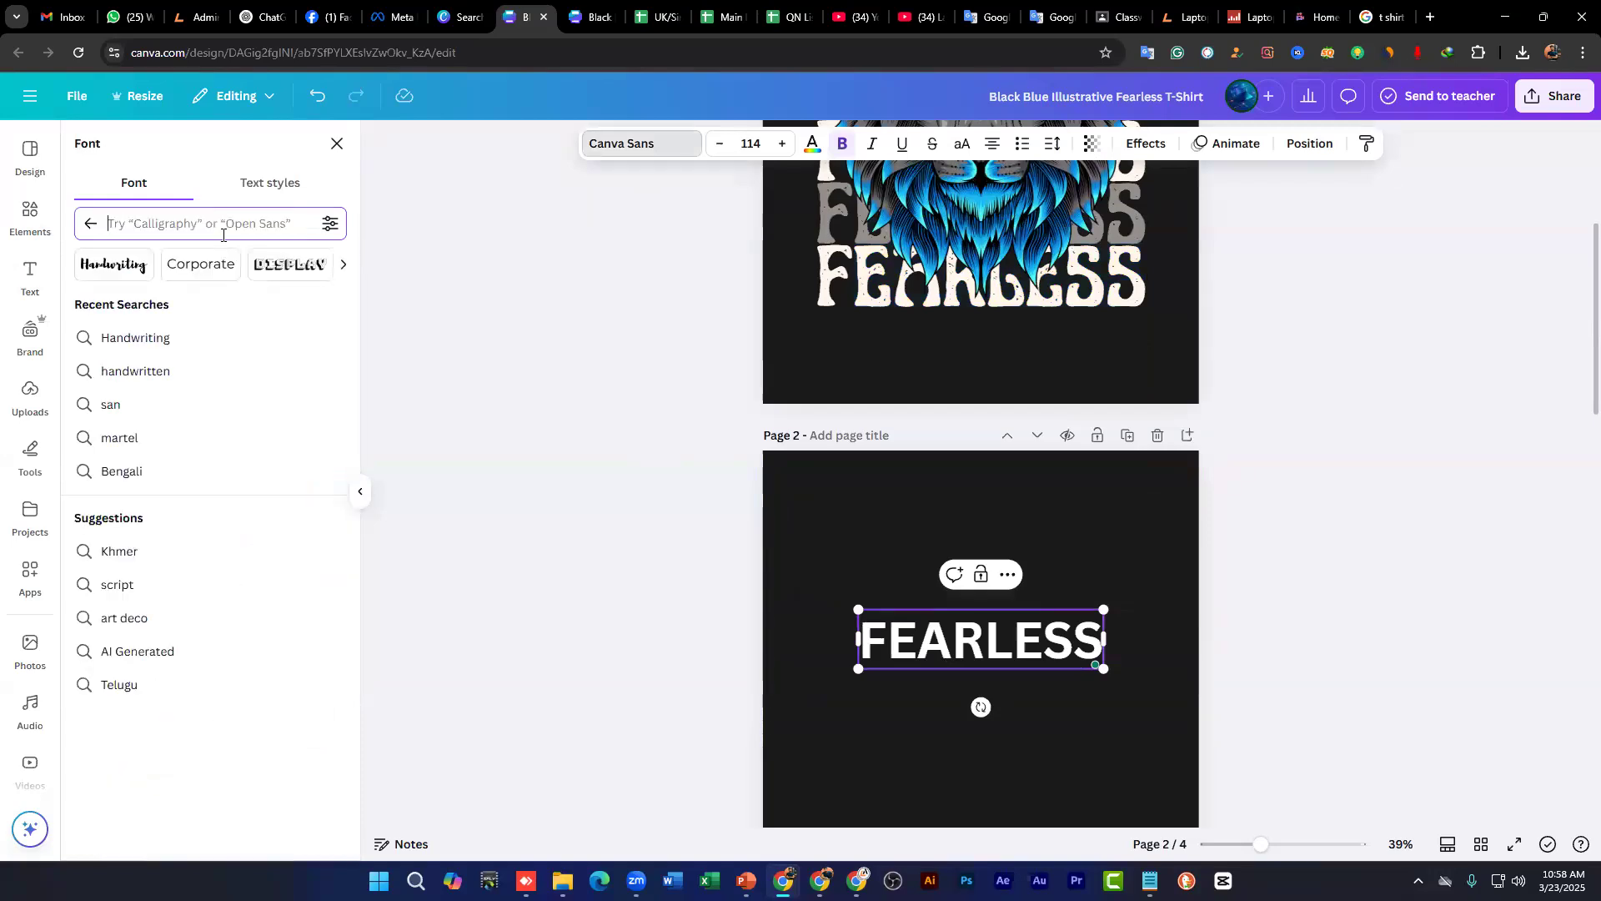
{"action": "type", "text": "art"}
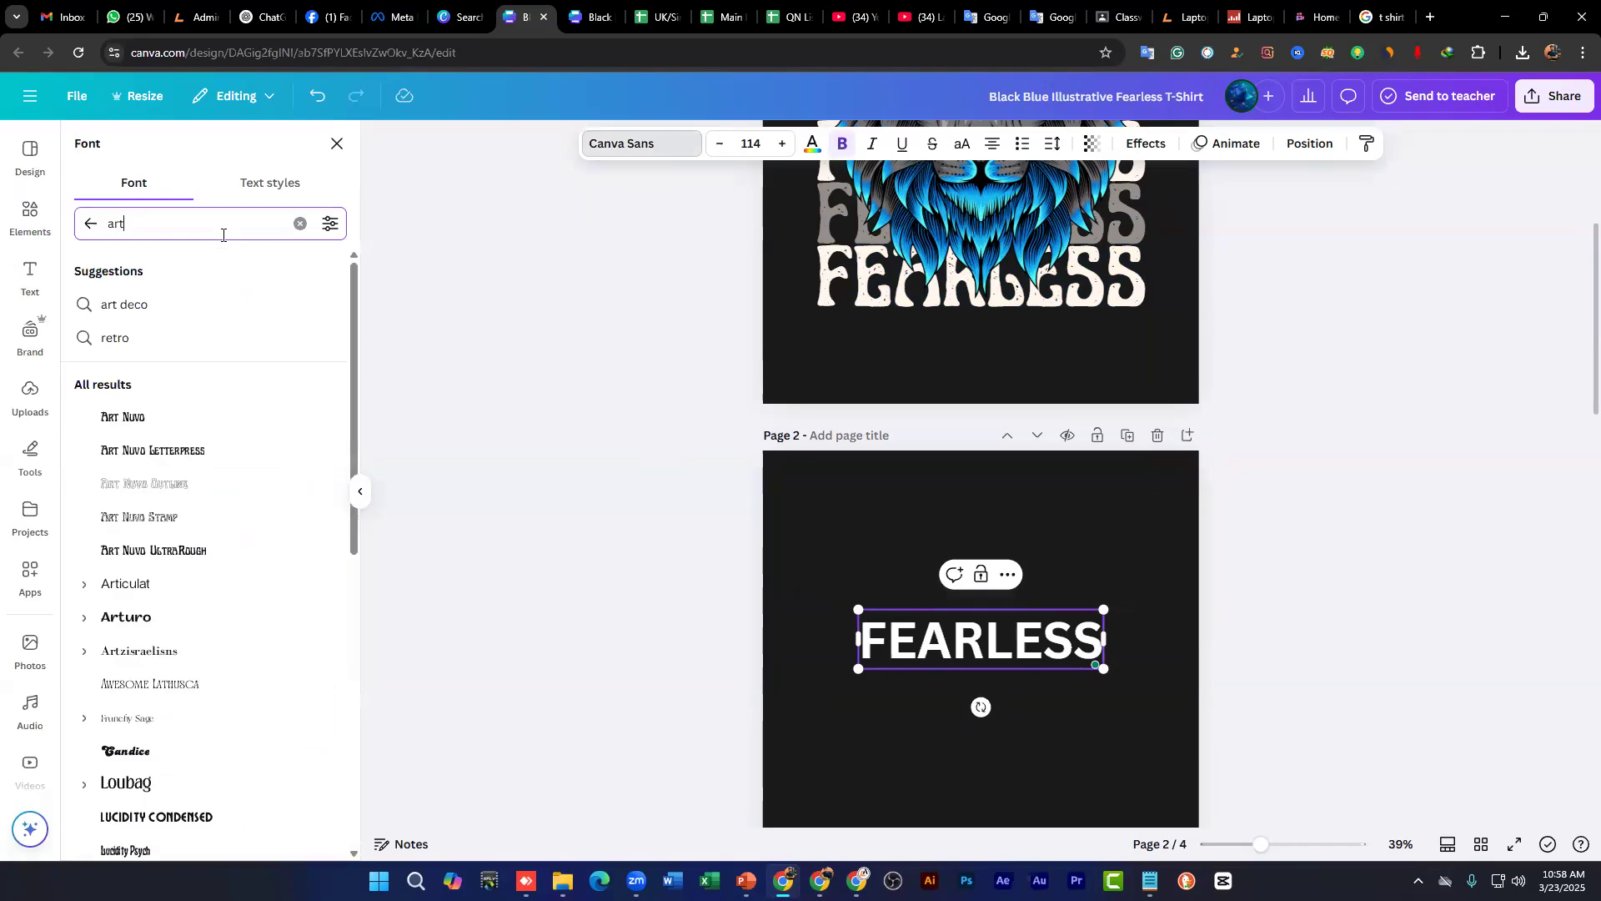
{"action": "type", "text": " nu"}
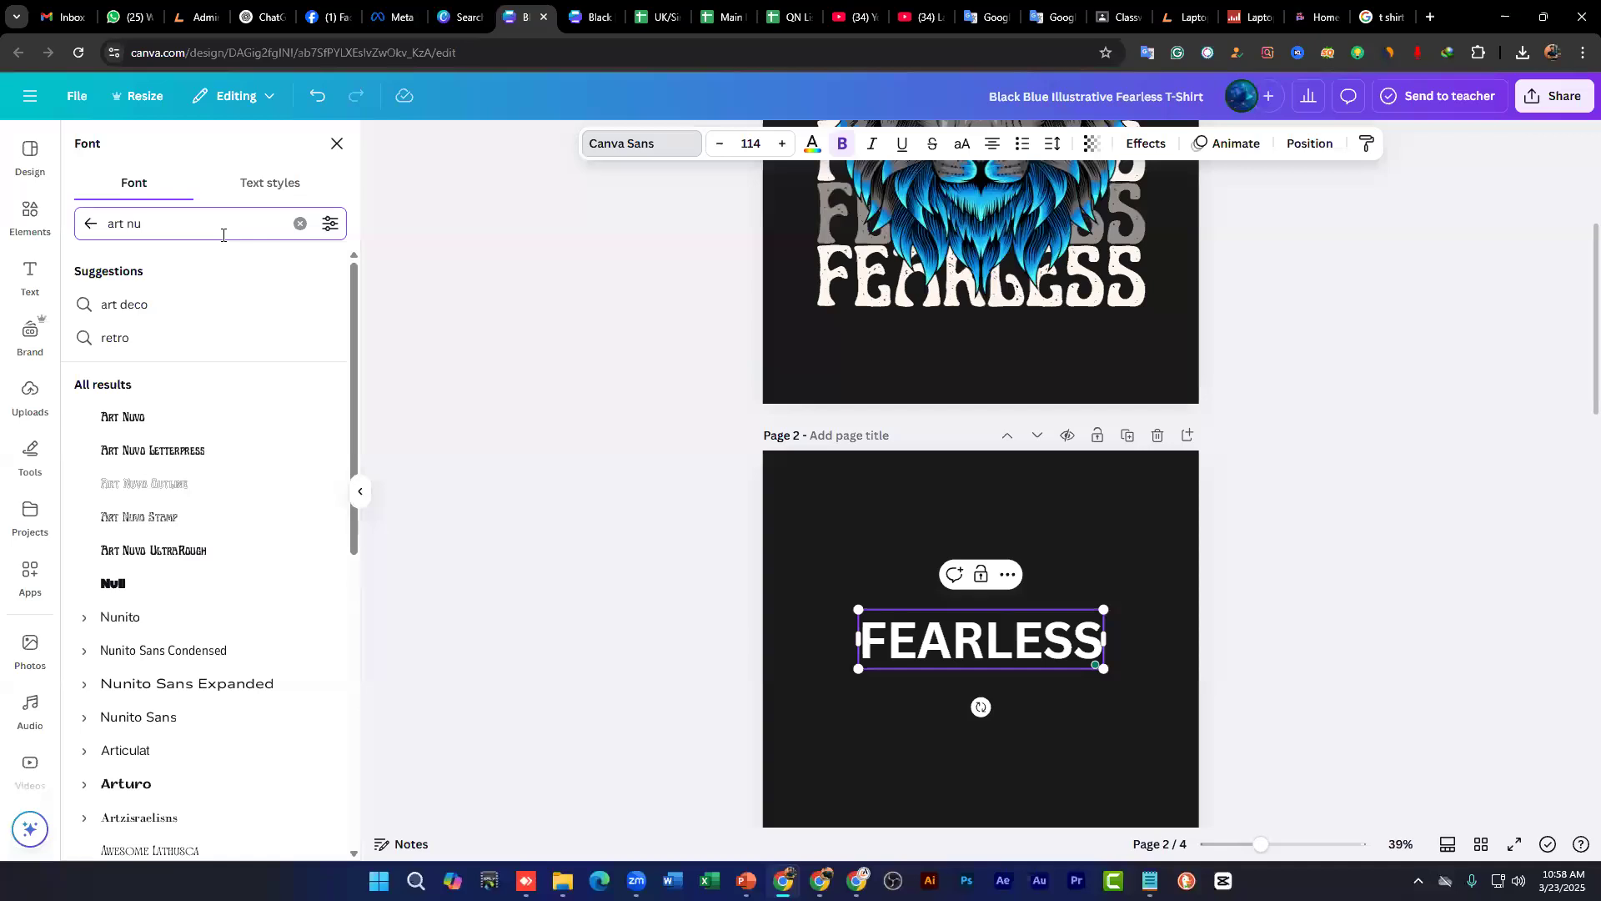
{"action": "type", "text": "vo"}
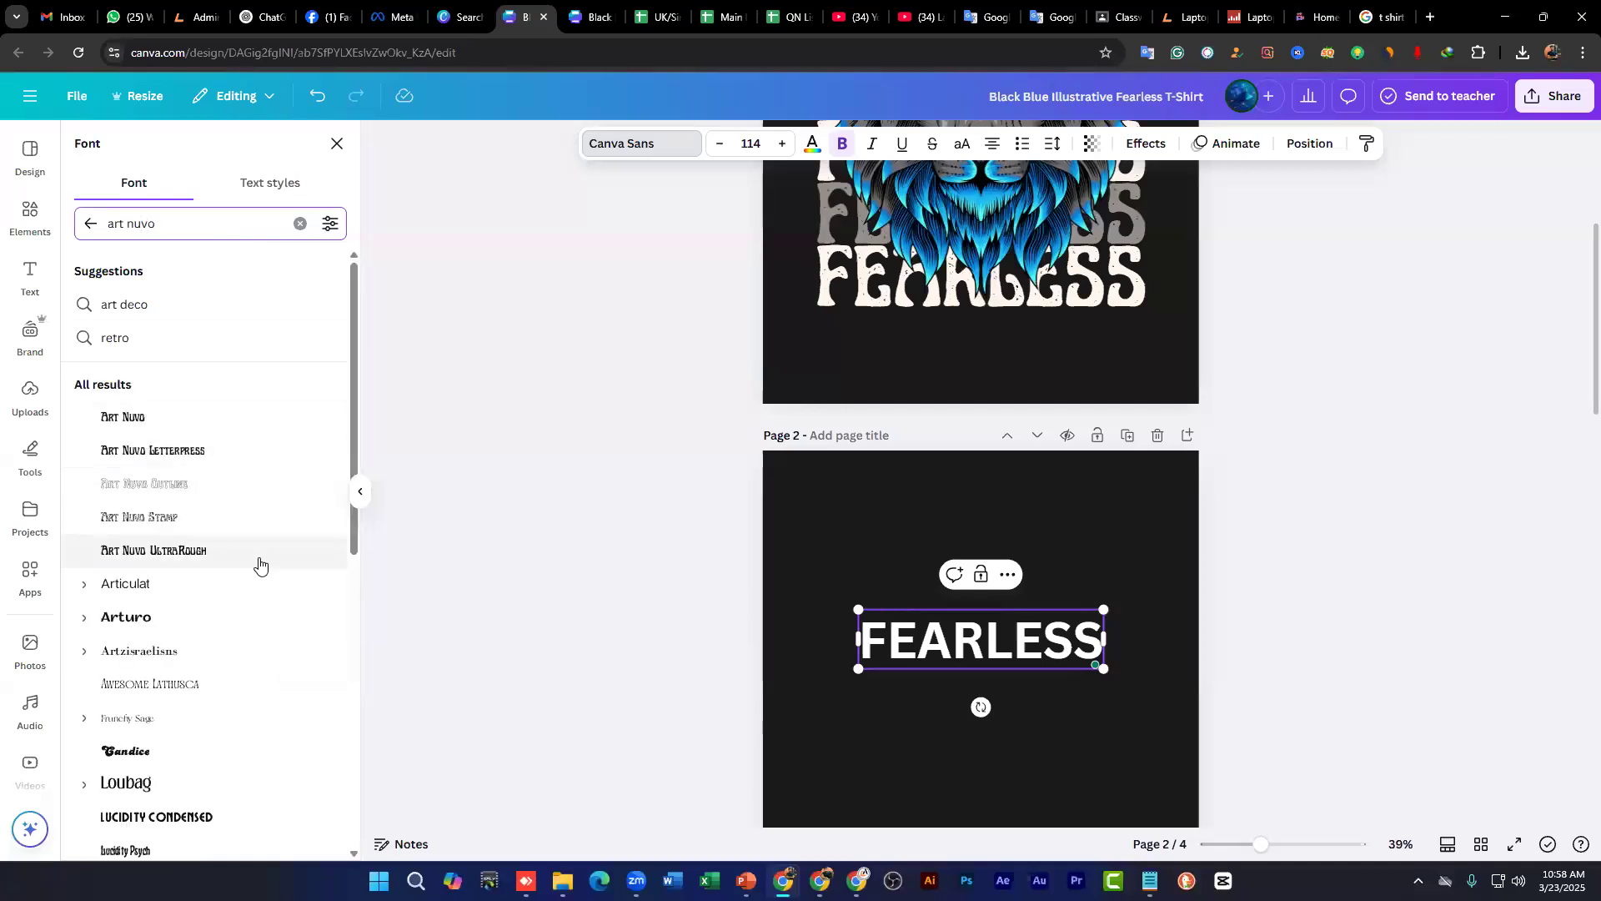
{"action": "left_click", "coordinate": [191, 453]}
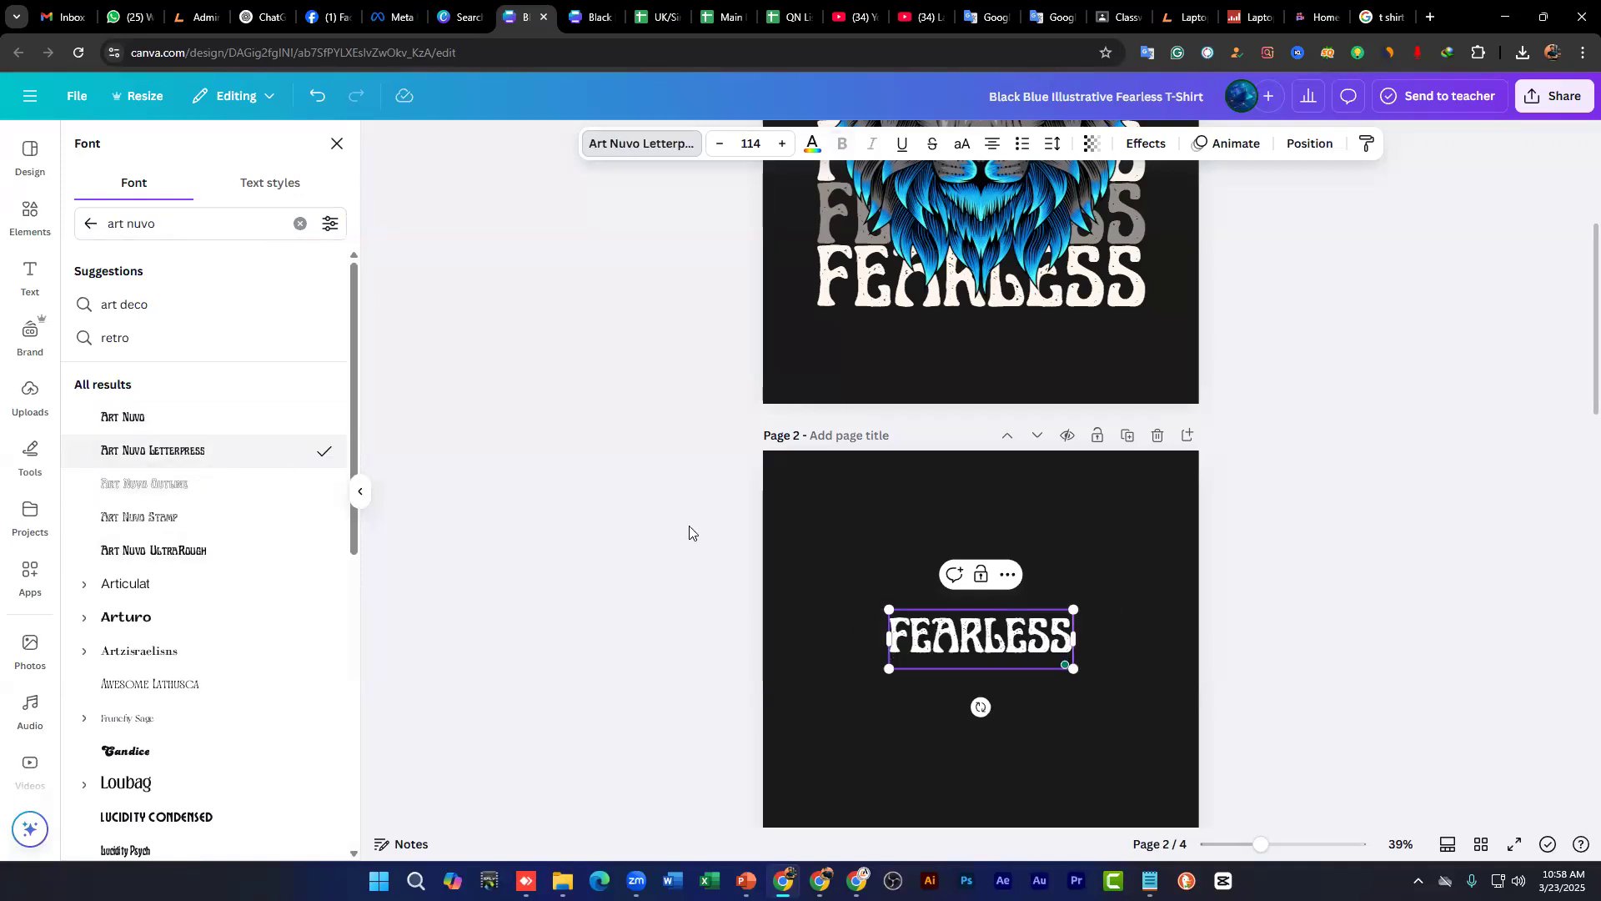
Step: Enlarge the FEARLESS heading on page 2 to a font size of about 207, matching the text width on page 1
{"action": "scroll", "coordinate": [1052, 517], "scroll_direction": "up", "scroll_amount": 2}
{"action": "scroll", "coordinate": [1053, 517], "scroll_direction": "down", "scroll_amount": 2}
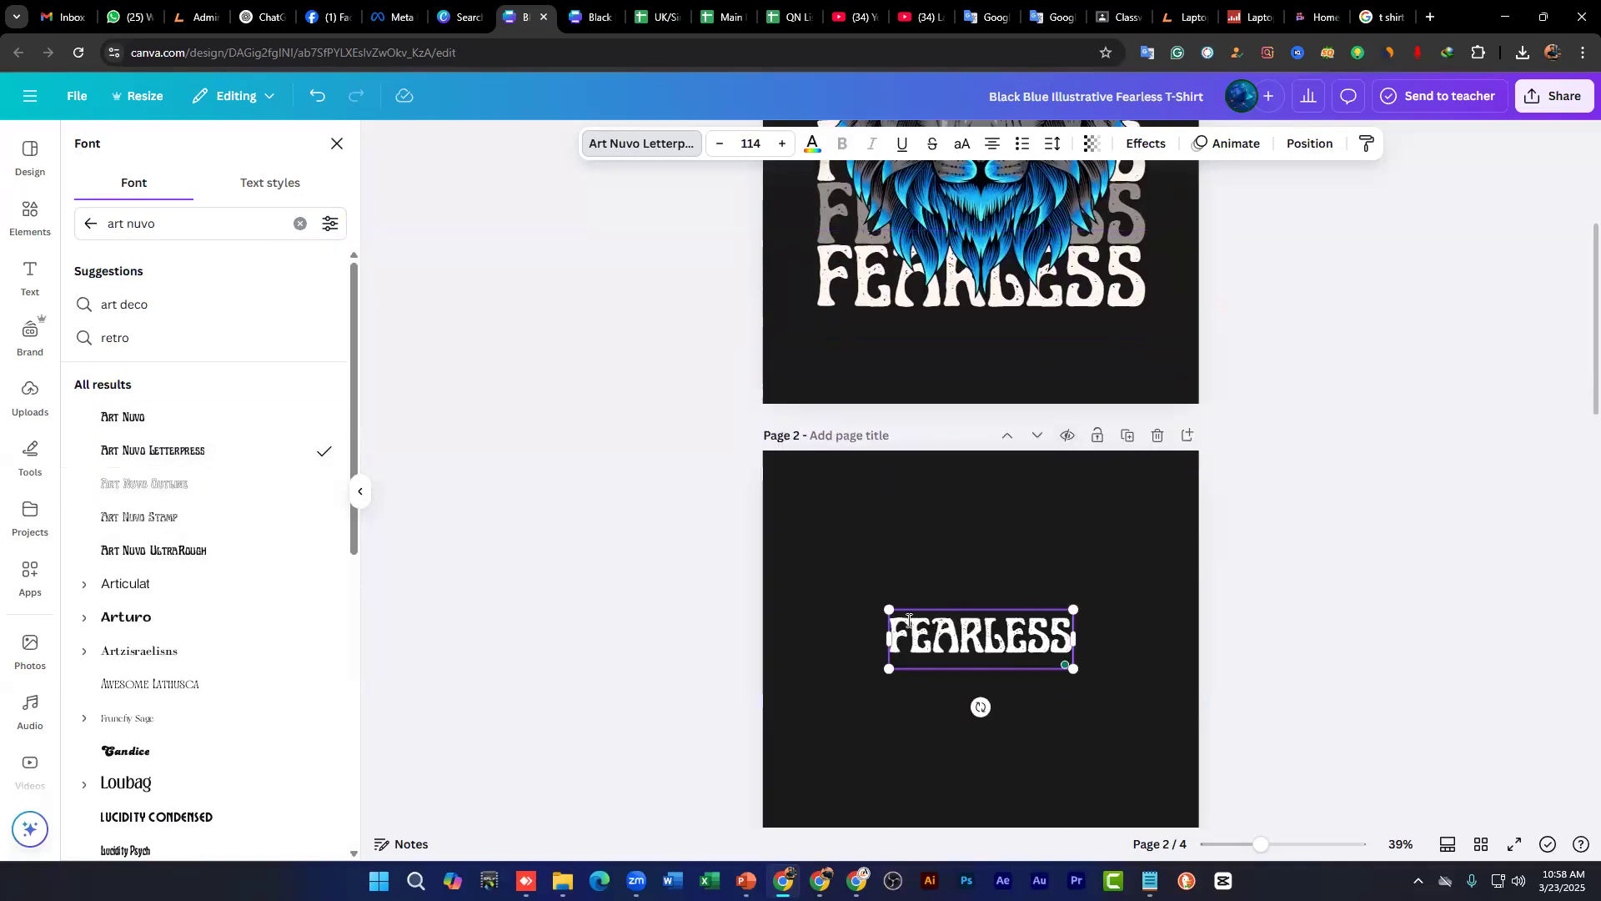
{"action": "left_click_drag", "start_coordinate": [889, 608], "coordinate": [832, 561]}
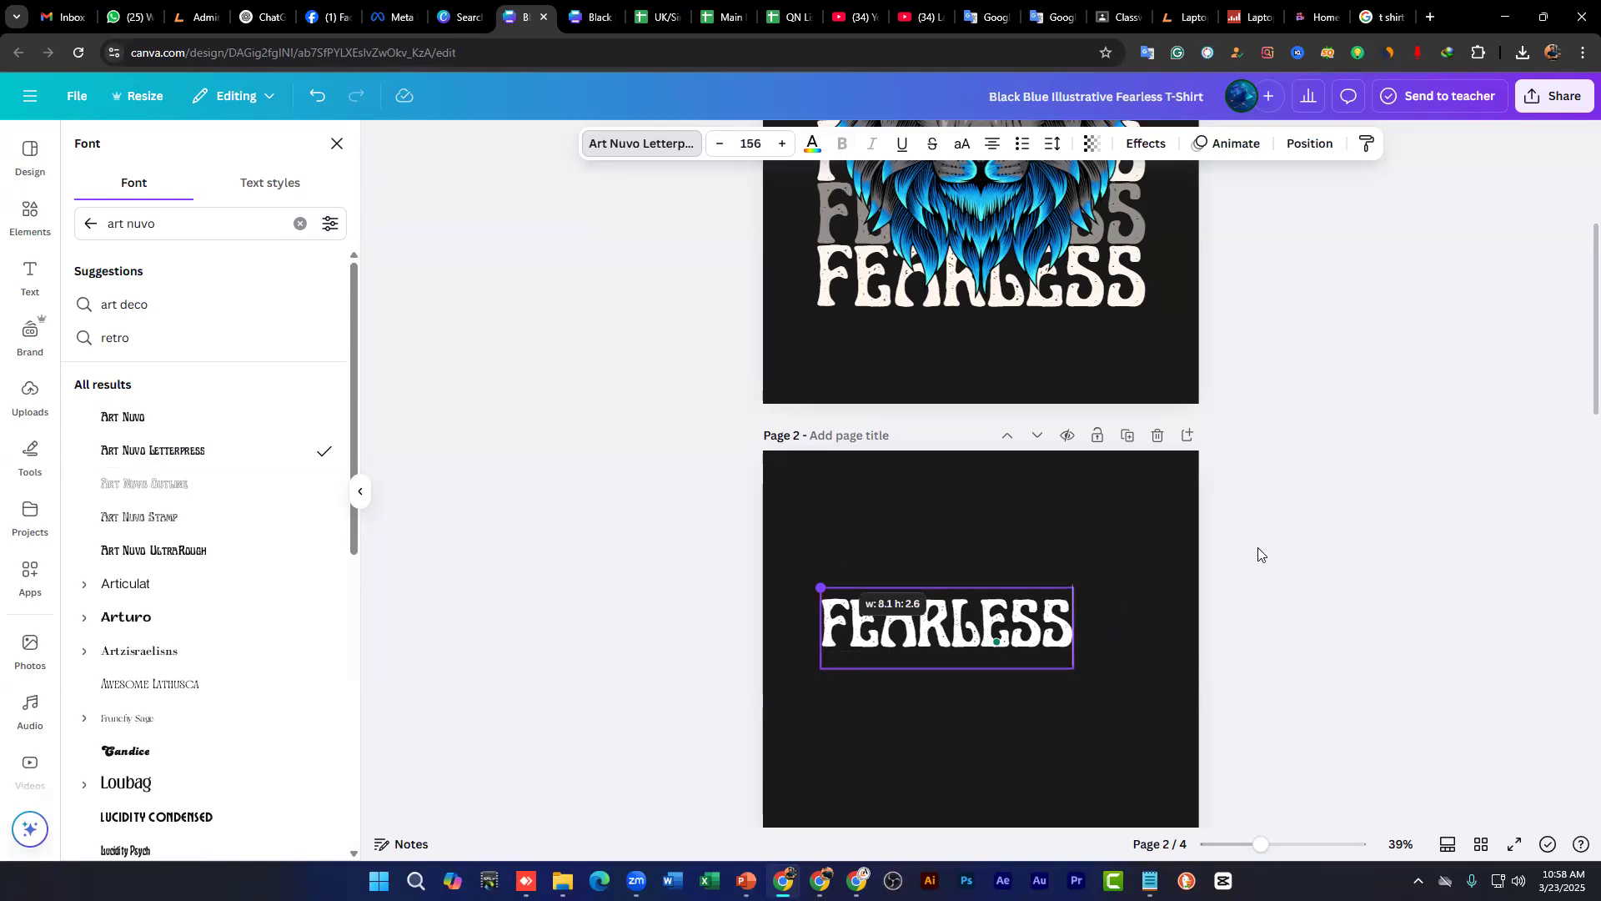
{"action": "left_click_drag", "start_coordinate": [1092, 570], "coordinate": [1159, 557]}
{"action": "scroll", "coordinate": [1079, 167], "scroll_direction": "up", "scroll_amount": 3}
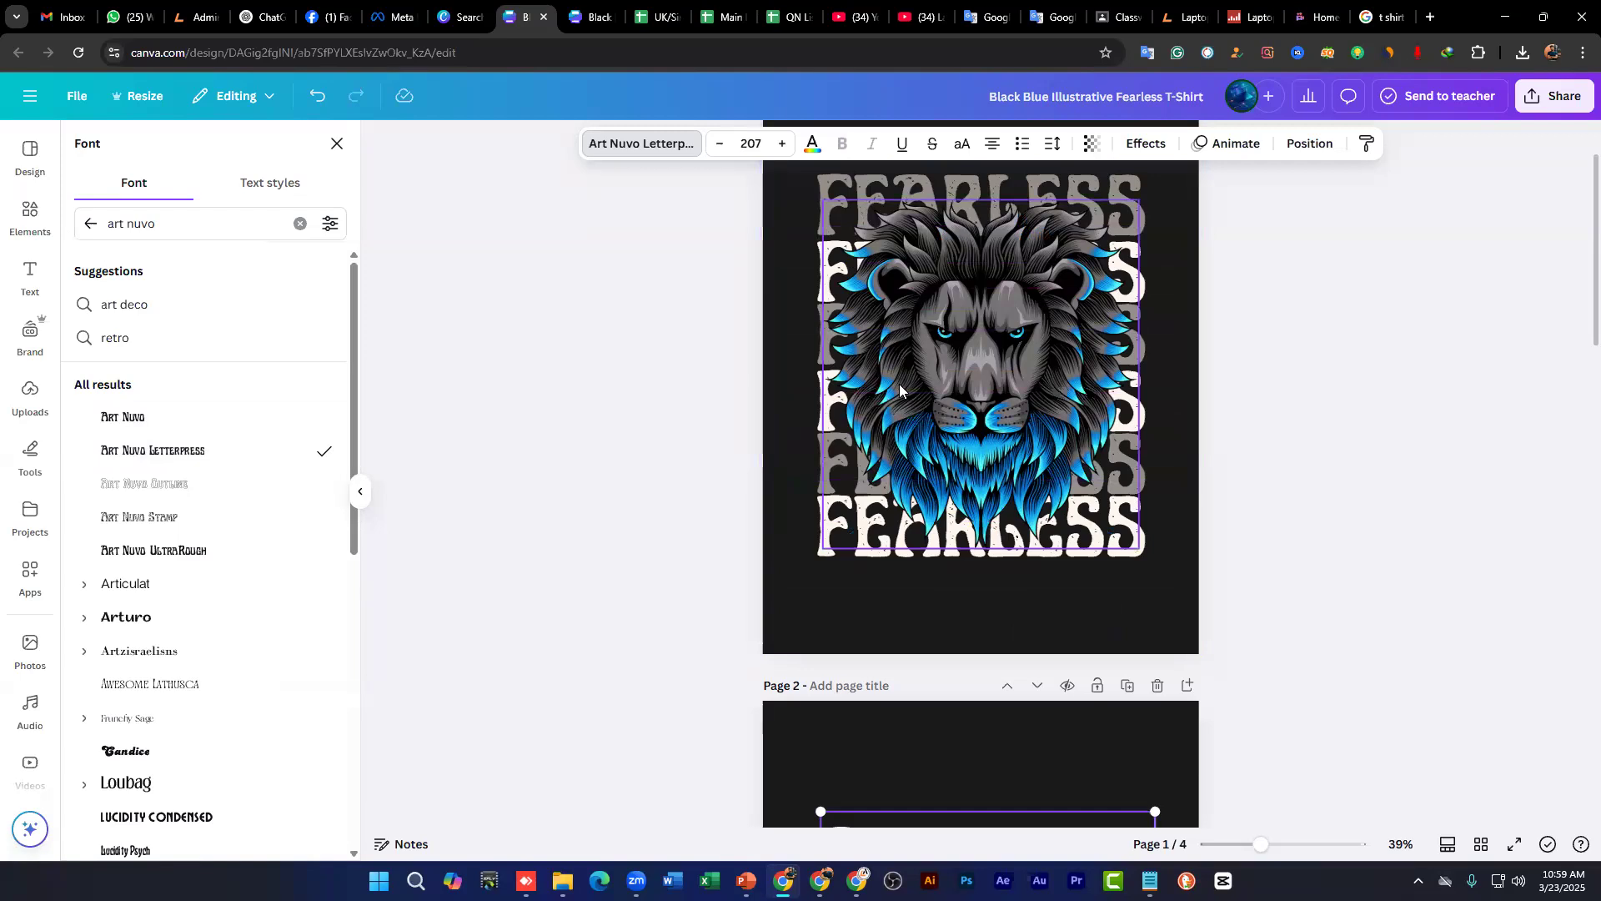
Step: Try the FEARLESS heading on page 2 at font sizes of about 216 and 184, comparing it with the page 1 text
{"action": "scroll", "coordinate": [1222, 467], "scroll_direction": "down", "scroll_amount": 2}
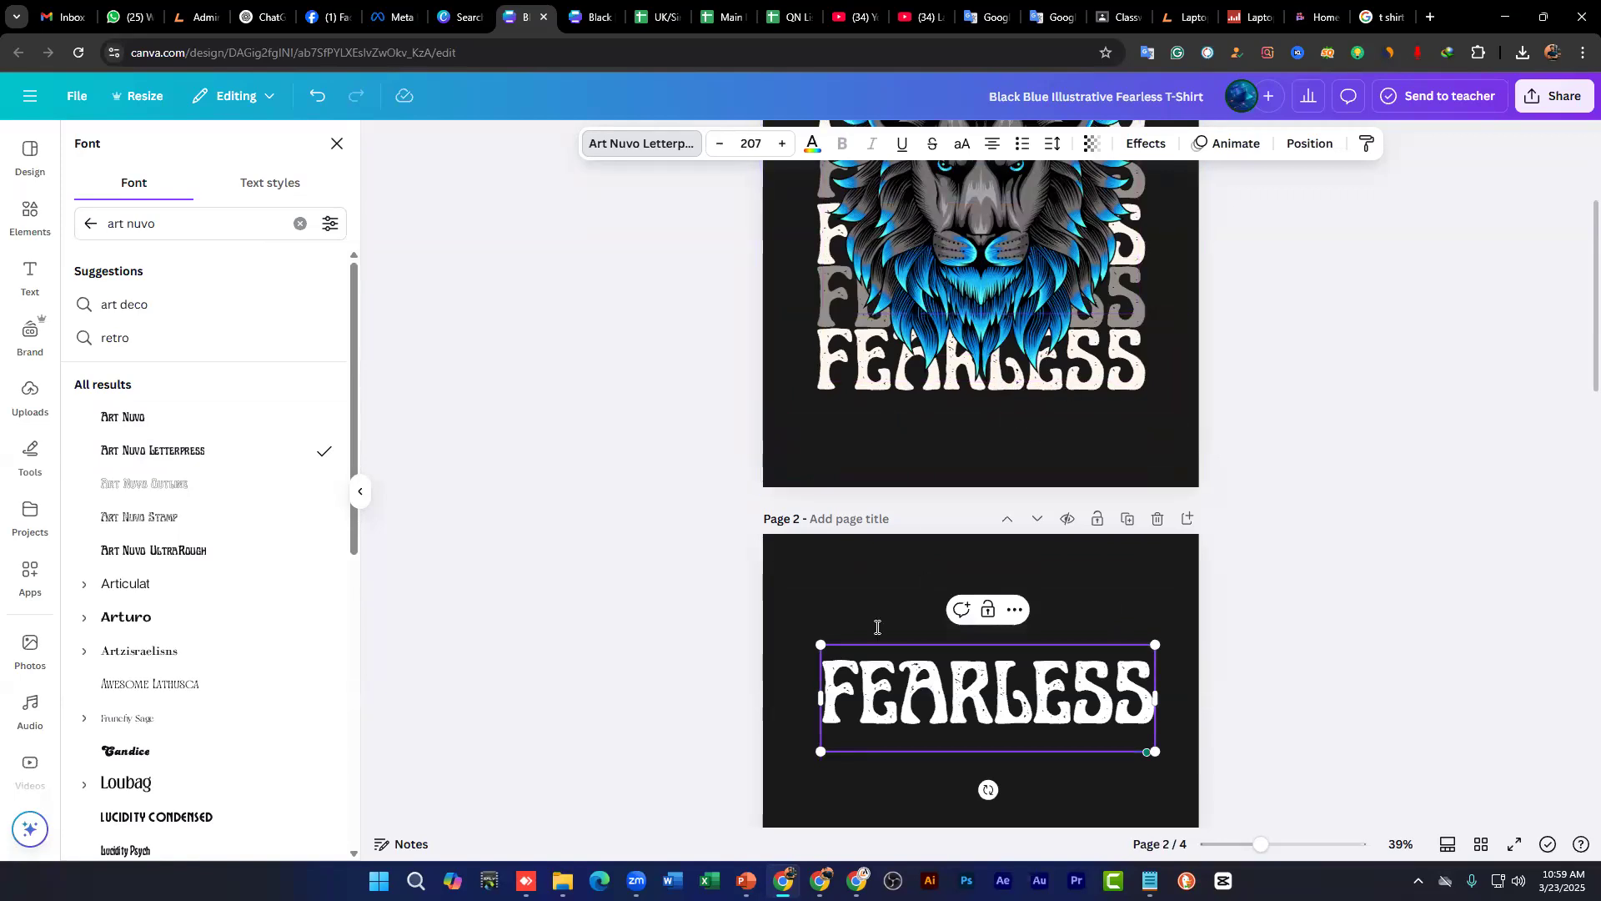
{"action": "left_click_drag", "start_coordinate": [822, 647], "coordinate": [807, 641]}
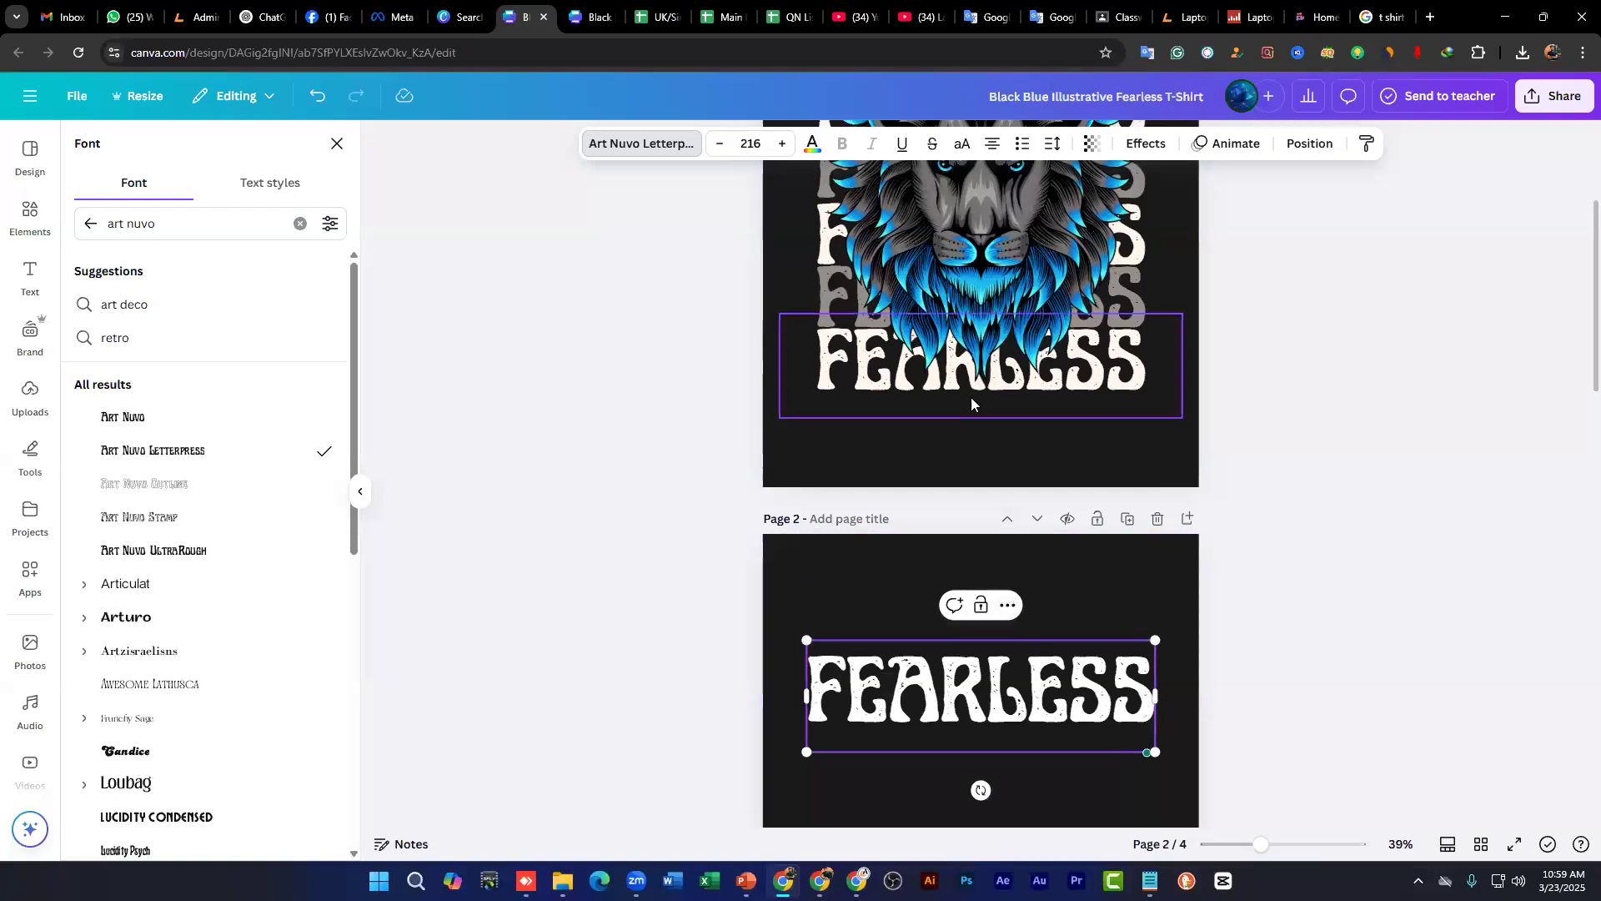
{"action": "scroll", "coordinate": [1126, 479], "scroll_direction": "down", "scroll_amount": 2}
{"action": "scroll", "coordinate": [1159, 425], "scroll_direction": "down", "scroll_amount": 3}
{"action": "scroll", "coordinate": [1164, 422], "scroll_direction": "up", "scroll_amount": 7}
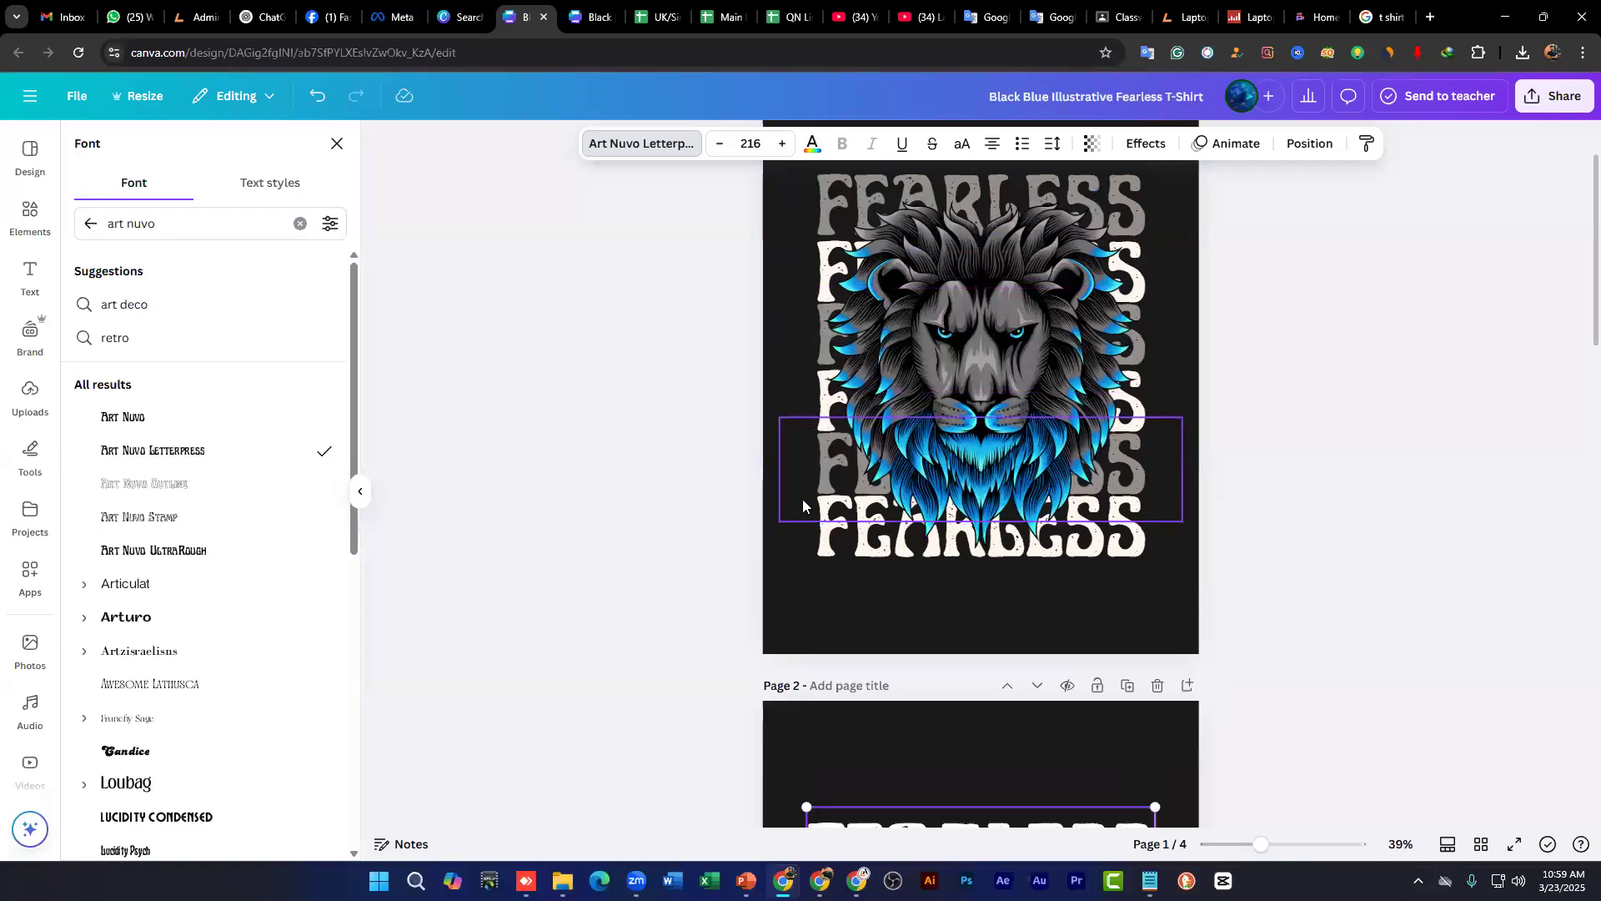
{"action": "scroll", "coordinate": [1126, 457], "scroll_direction": "down", "scroll_amount": 4}
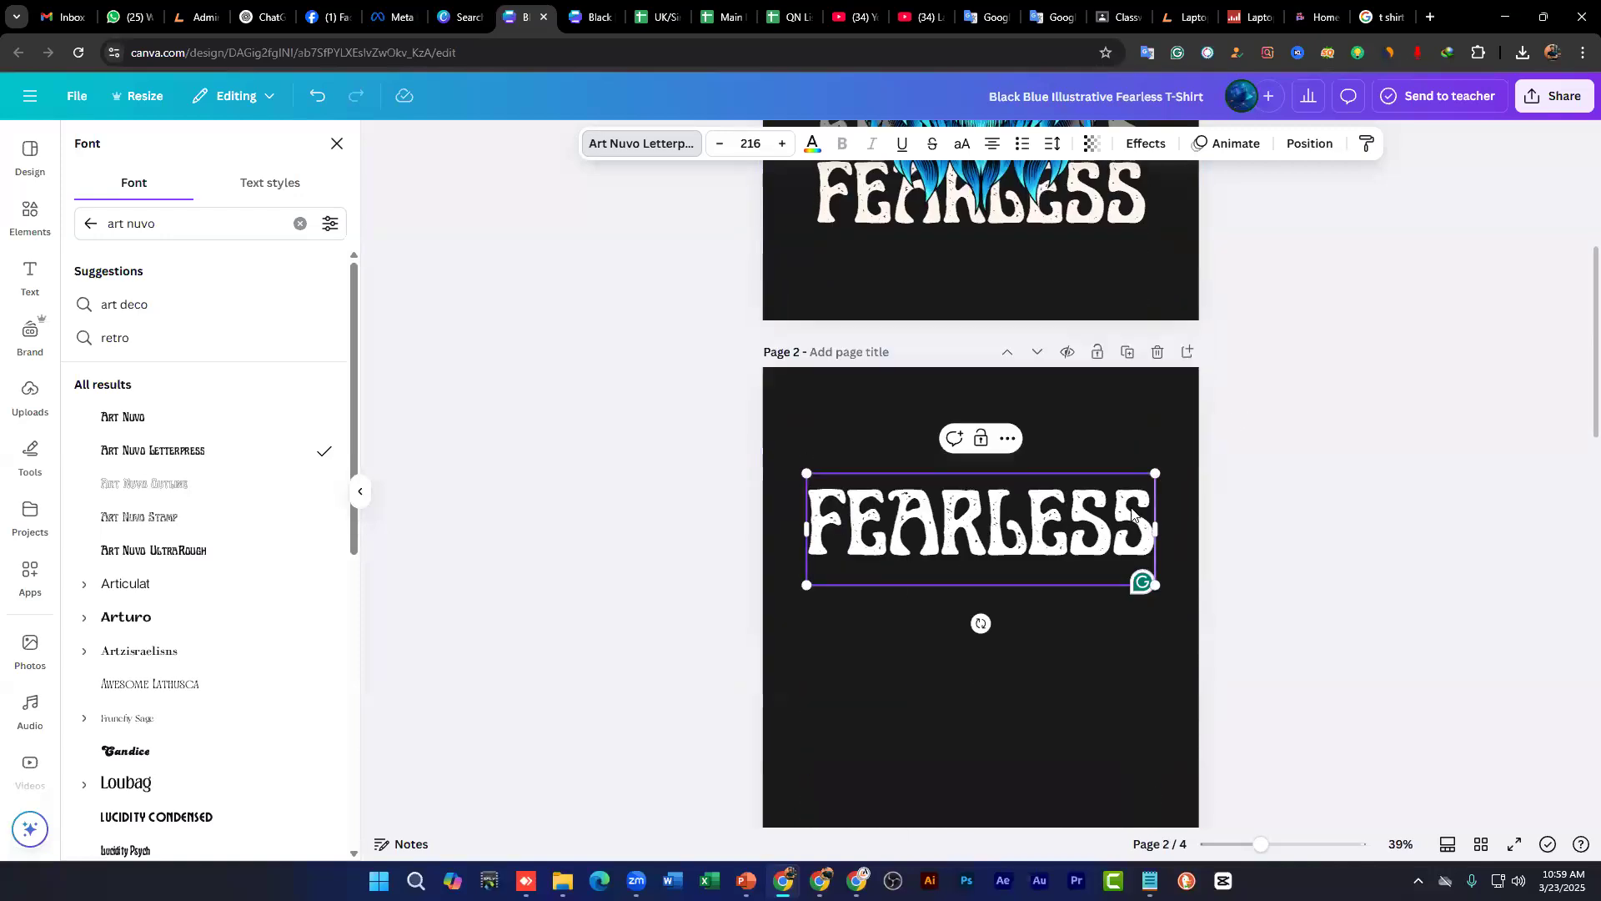
{"action": "scroll", "coordinate": [1131, 514], "scroll_direction": "down", "scroll_amount": 3}
{"action": "left_click_drag", "start_coordinate": [1155, 328], "coordinate": [1103, 318]}
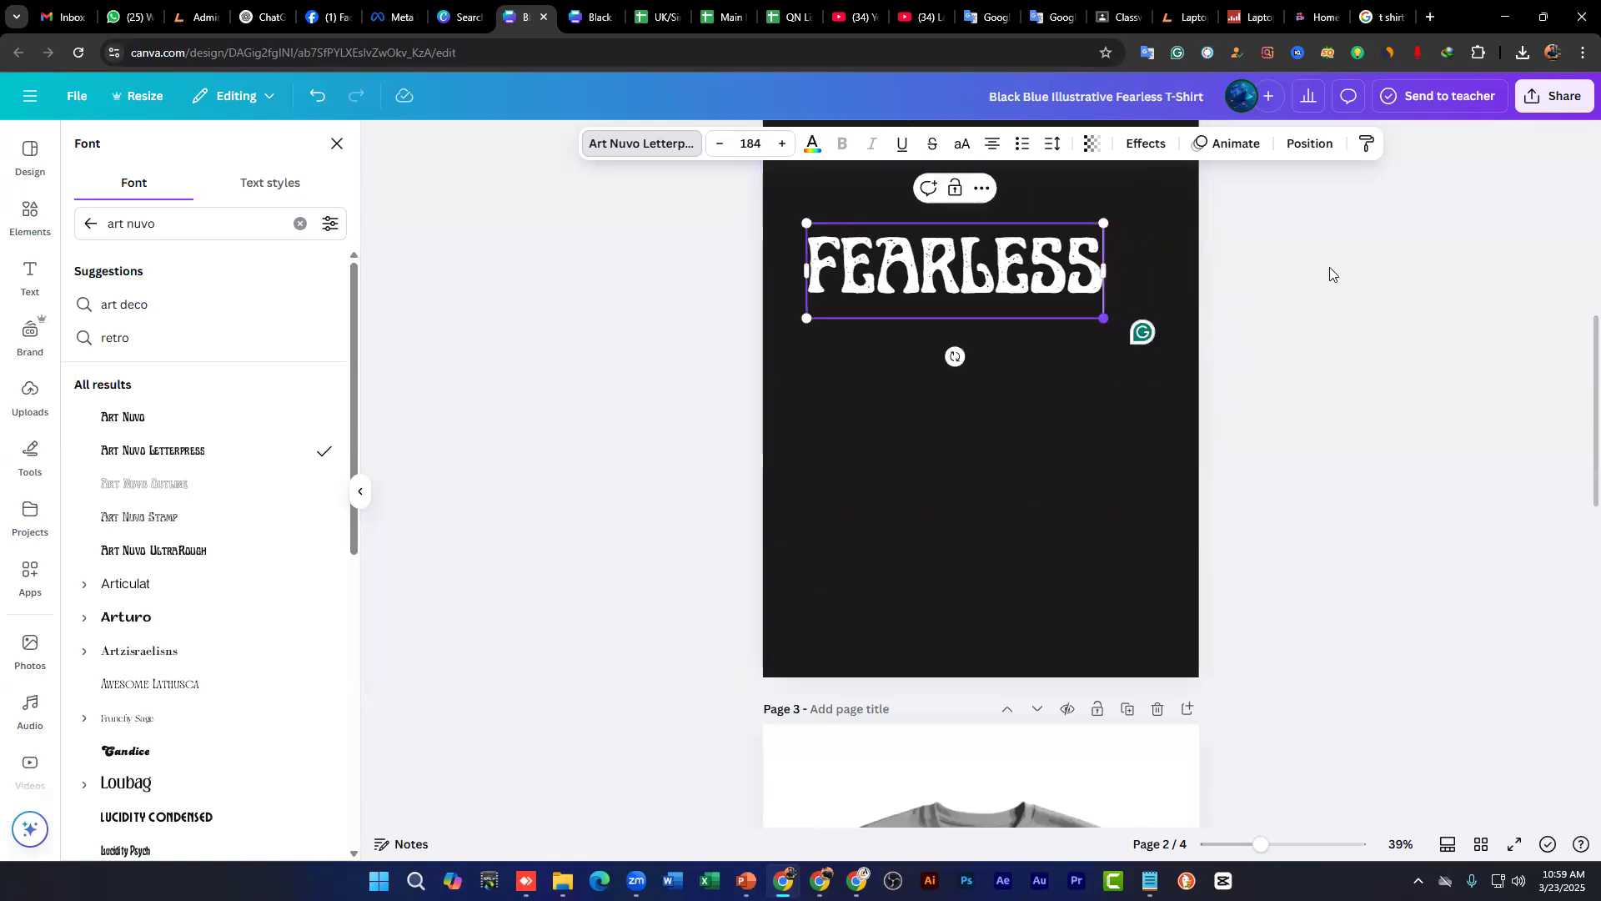
{"action": "scroll", "coordinate": [1330, 273], "scroll_direction": "up", "scroll_amount": 3}
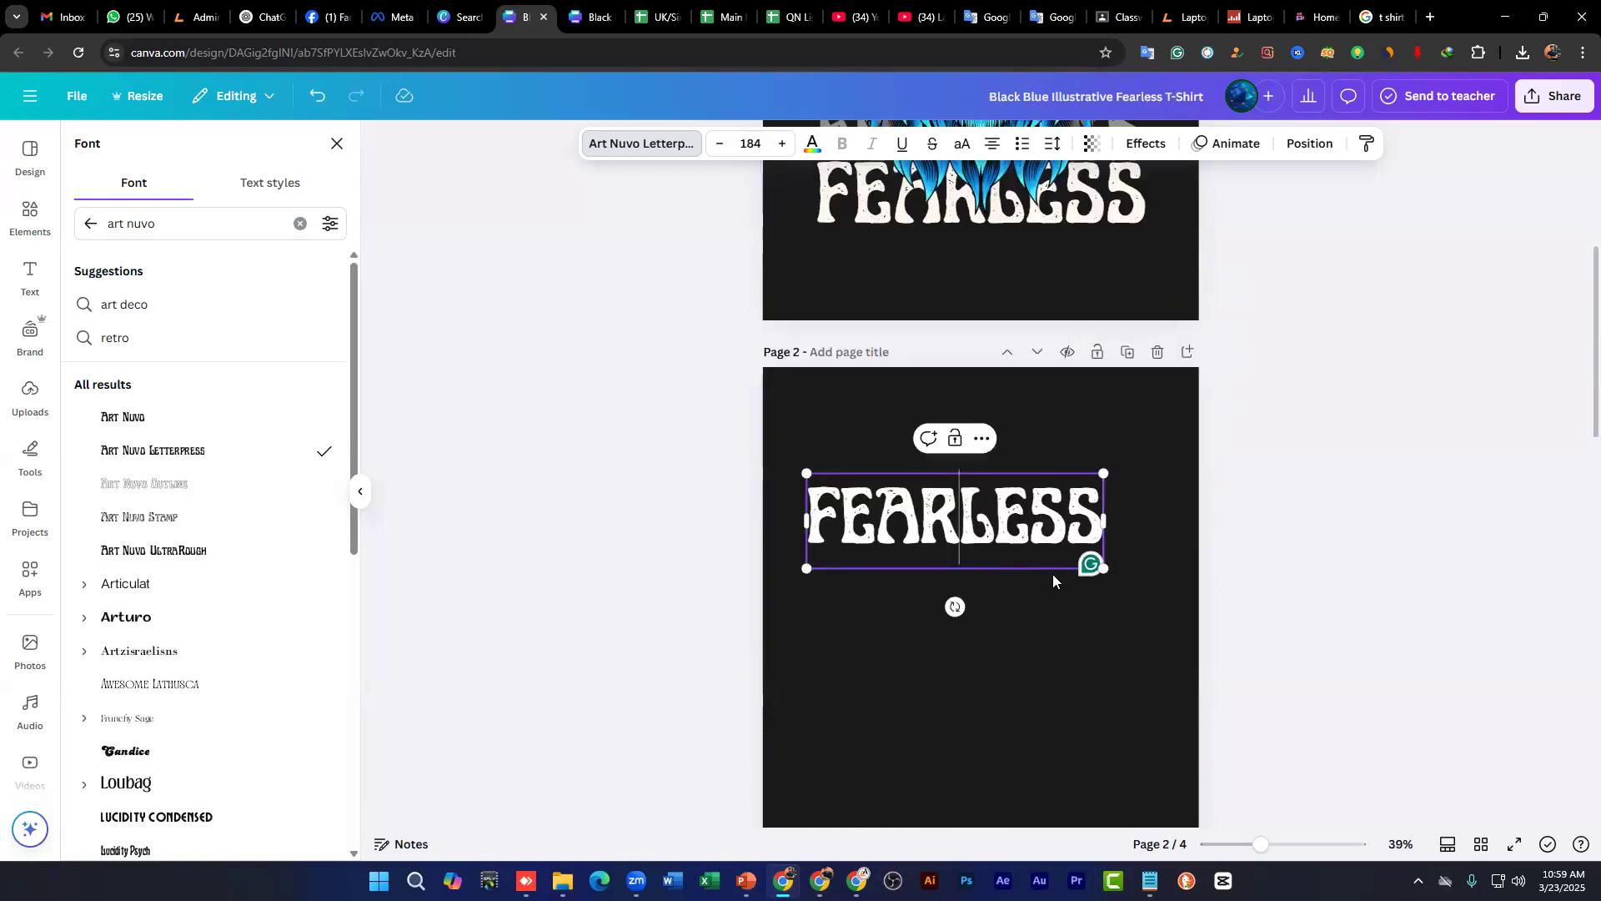
Step: Resize the FEARLESS heading to a font size of about 197 and place it horizontally centered near the upper edge of page 2
{"action": "left_click_drag", "start_coordinate": [961, 527], "coordinate": [1099, 524]}
{"action": "left_click_drag", "start_coordinate": [993, 498], "coordinate": [995, 497]}
{"action": "left_click_drag", "start_coordinate": [857, 513], "coordinate": [798, 543]}
{"action": "left_click_drag", "start_coordinate": [918, 500], "coordinate": [973, 525]}
{"action": "left_click_drag", "start_coordinate": [1131, 529], "coordinate": [1143, 534]}
{"action": "mouse_move", "coordinate": [1036, 489]}
{"action": "left_mouse_down"}
{"action": "mouse_move", "coordinate": [983, 492]}
{"action": "mouse_move", "coordinate": [1014, 483]}
{"action": "left_mouse_up"}
{"action": "left_click_drag", "start_coordinate": [825, 530], "coordinate": [815, 535]}
{"action": "left_click_drag", "start_coordinate": [984, 473], "coordinate": [999, 559]}
Step: Duplicate the FEARLESS heading repeatedly to build a tightly stacked column of six lines on page 2
{"action": "left_click", "coordinate": [981, 397]}
{"action": "scroll", "coordinate": [1154, 522], "scroll_direction": "down", "scroll_amount": 3}
{"action": "left_click", "coordinate": [981, 211]}
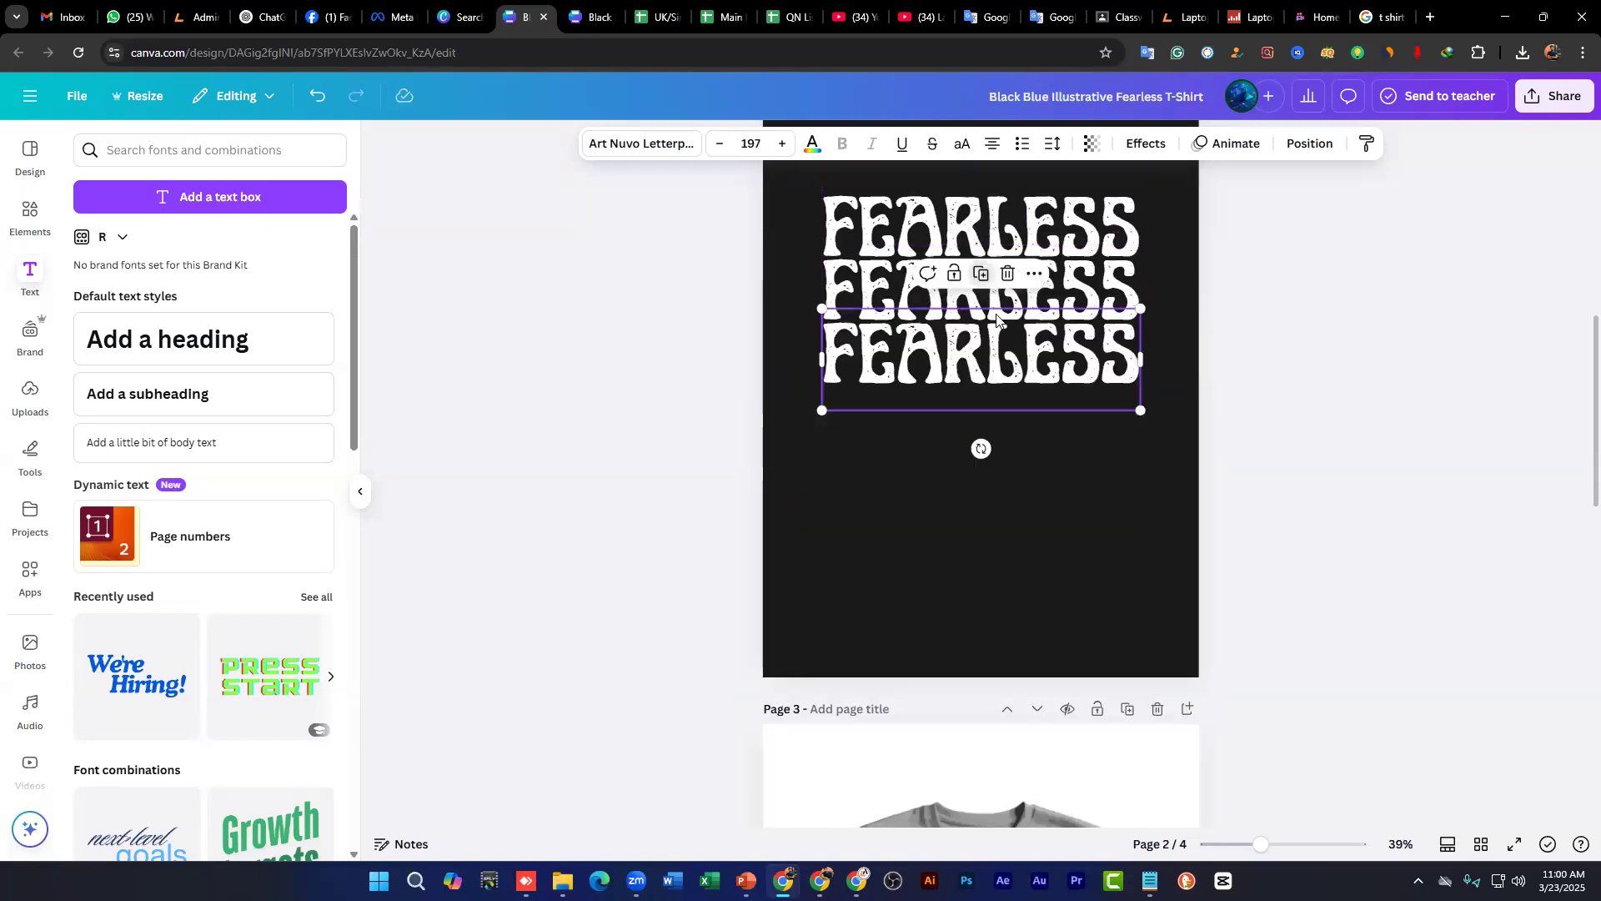
{"action": "left_click", "coordinate": [983, 276]}
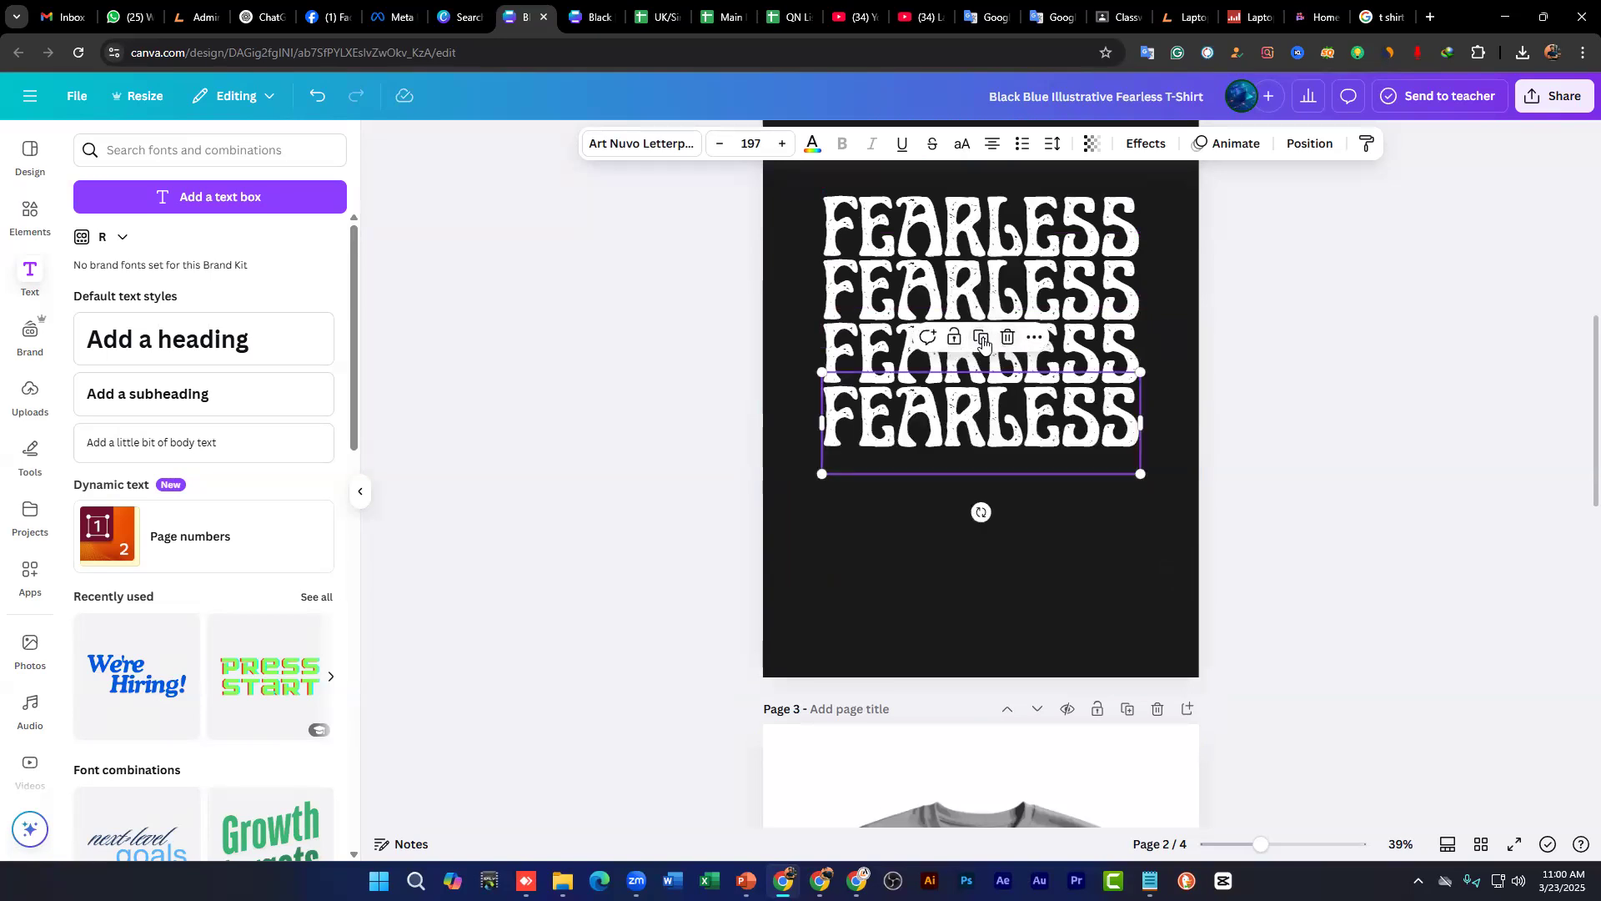
{"action": "left_click", "coordinate": [981, 338]}
{"action": "left_click", "coordinate": [981, 402]}
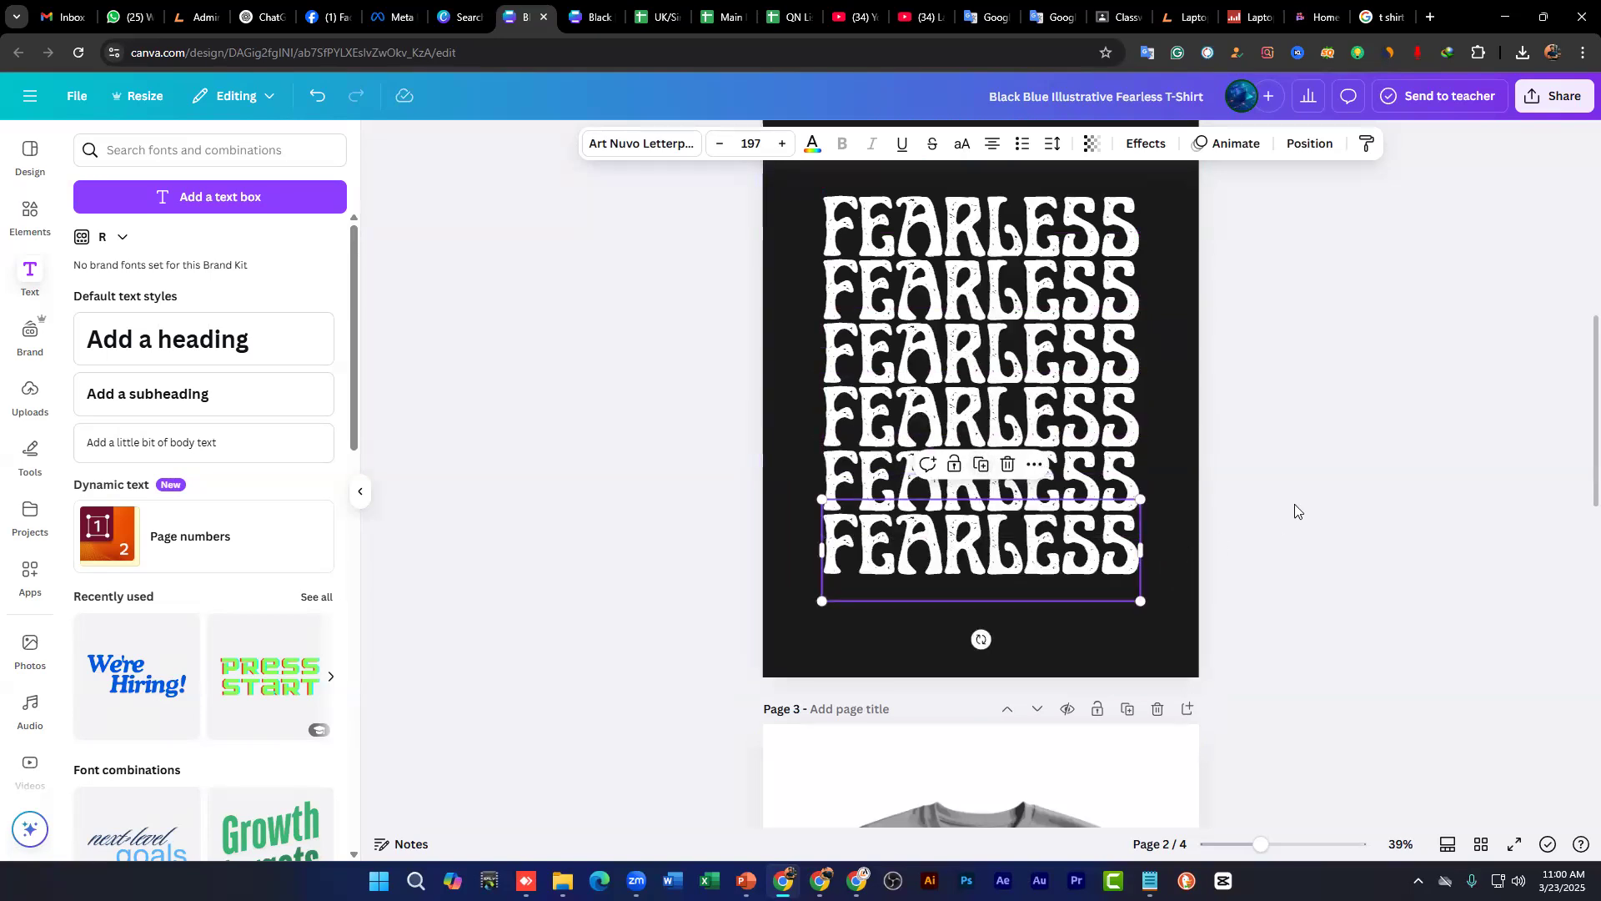
Step: Select all six FEARLESS lines together and move the stack slightly down to center it vertically on page 2
{"action": "scroll", "coordinate": [1295, 495], "scroll_direction": "up", "scroll_amount": 5}
{"action": "scroll", "coordinate": [1293, 489], "scroll_direction": "up", "scroll_amount": 3}
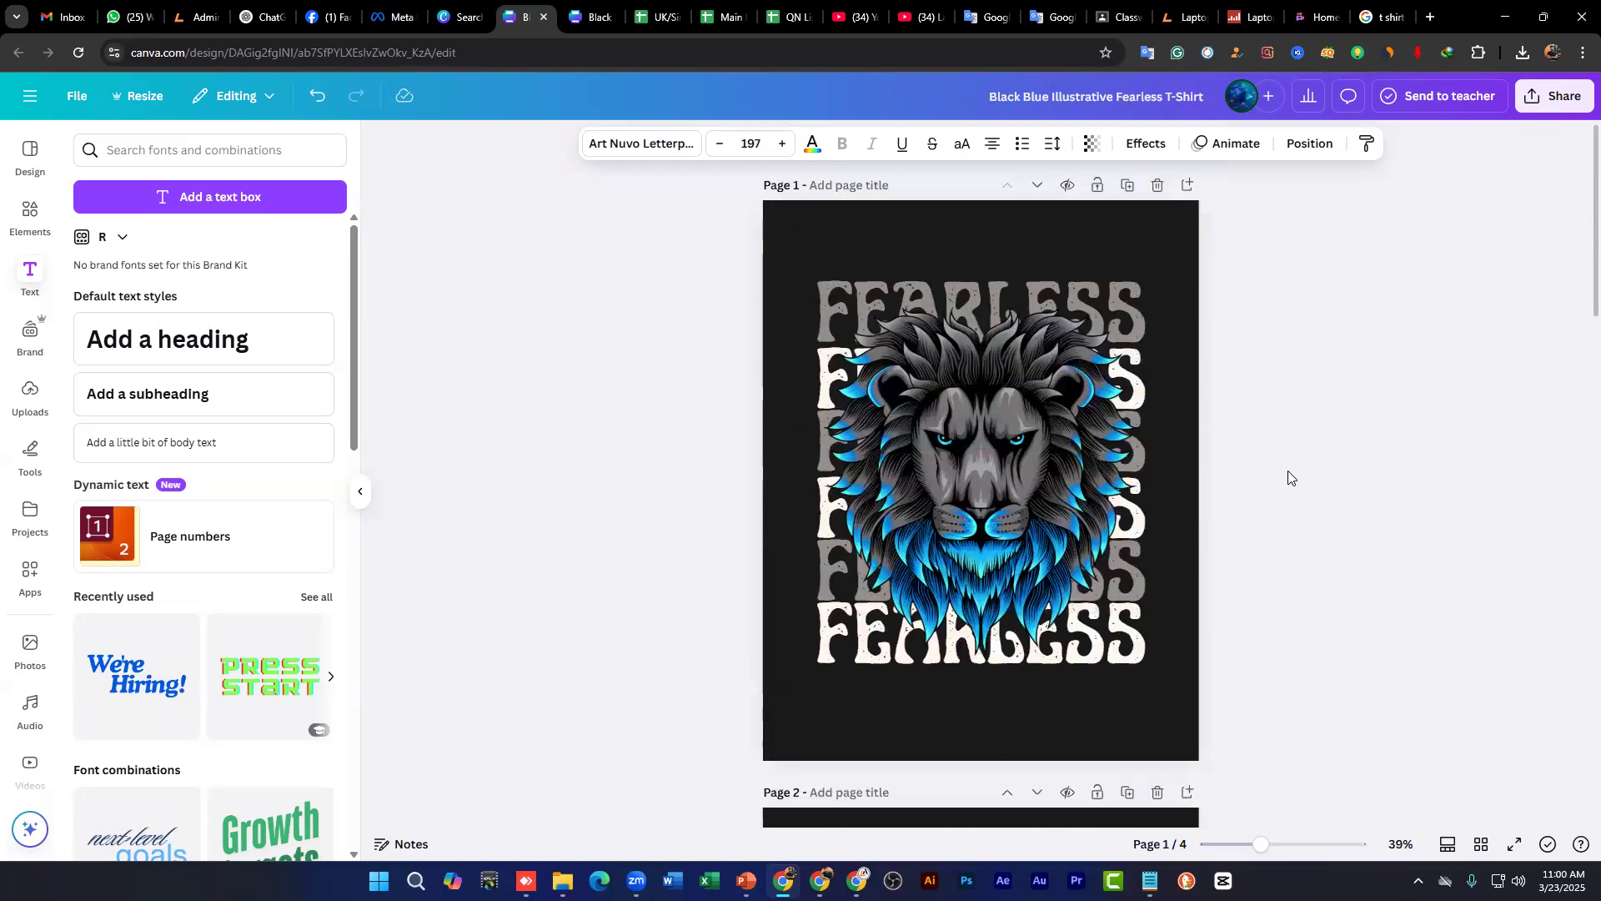
{"action": "scroll", "coordinate": [1288, 470], "scroll_direction": "down", "scroll_amount": 8}
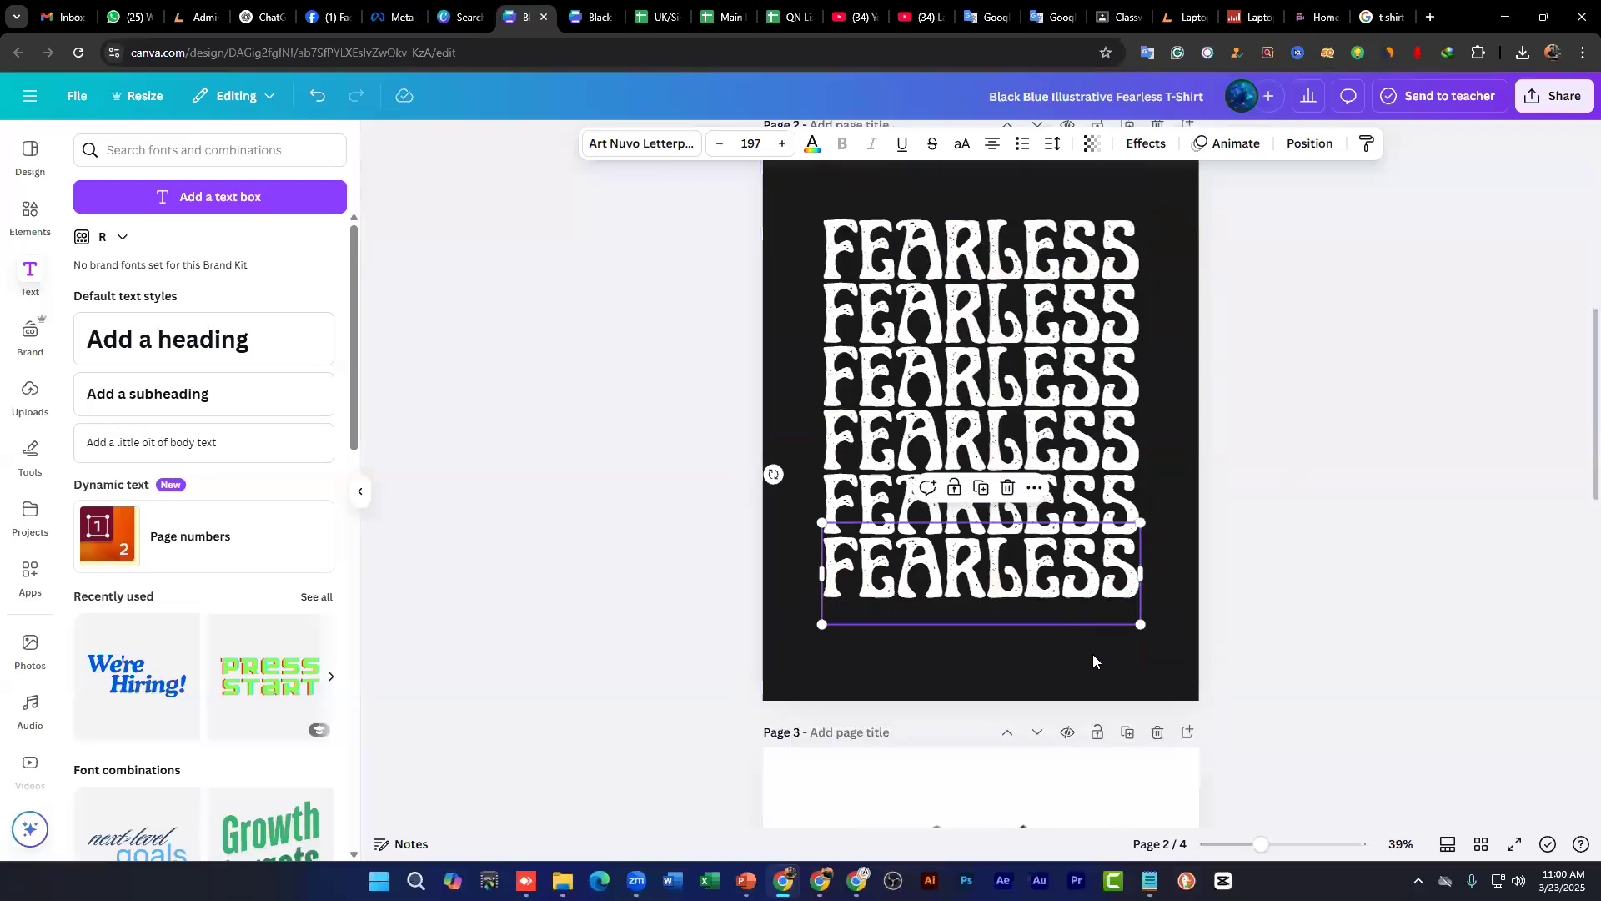
{"action": "left_click_drag", "start_coordinate": [1094, 661], "coordinate": [957, 345]}
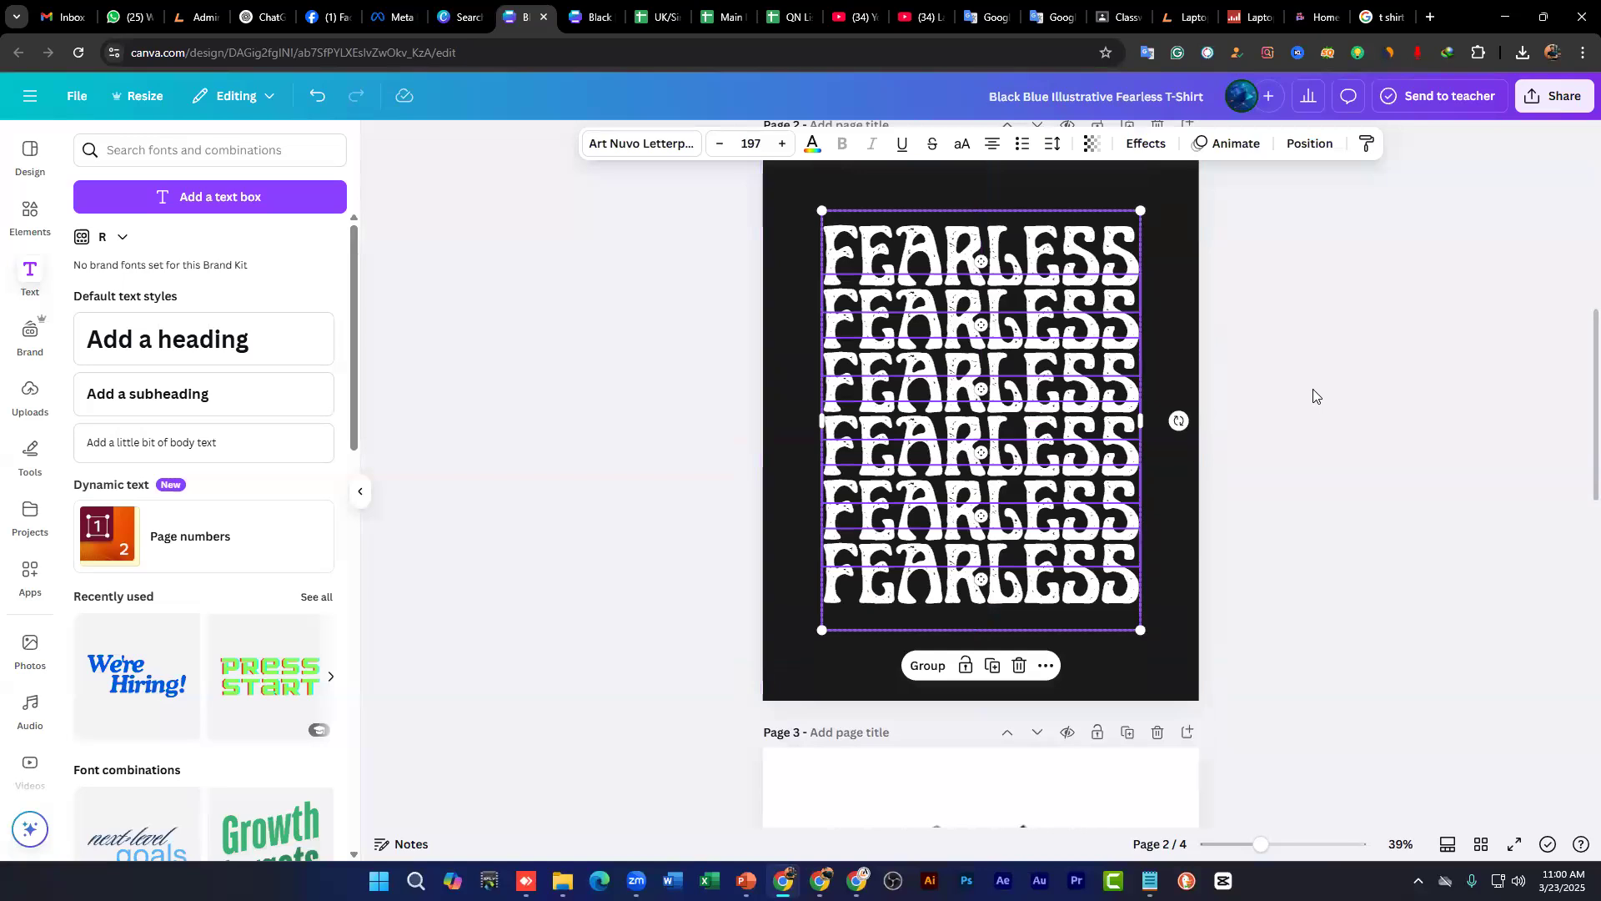
{"action": "left_click", "coordinate": [1265, 382]}
Step: Color the first FEARLESS line on page 2 with the medium gray from the lion's photo colors, following page 1
{"action": "scroll", "coordinate": [1246, 358], "scroll_direction": "up", "scroll_amount": 8}
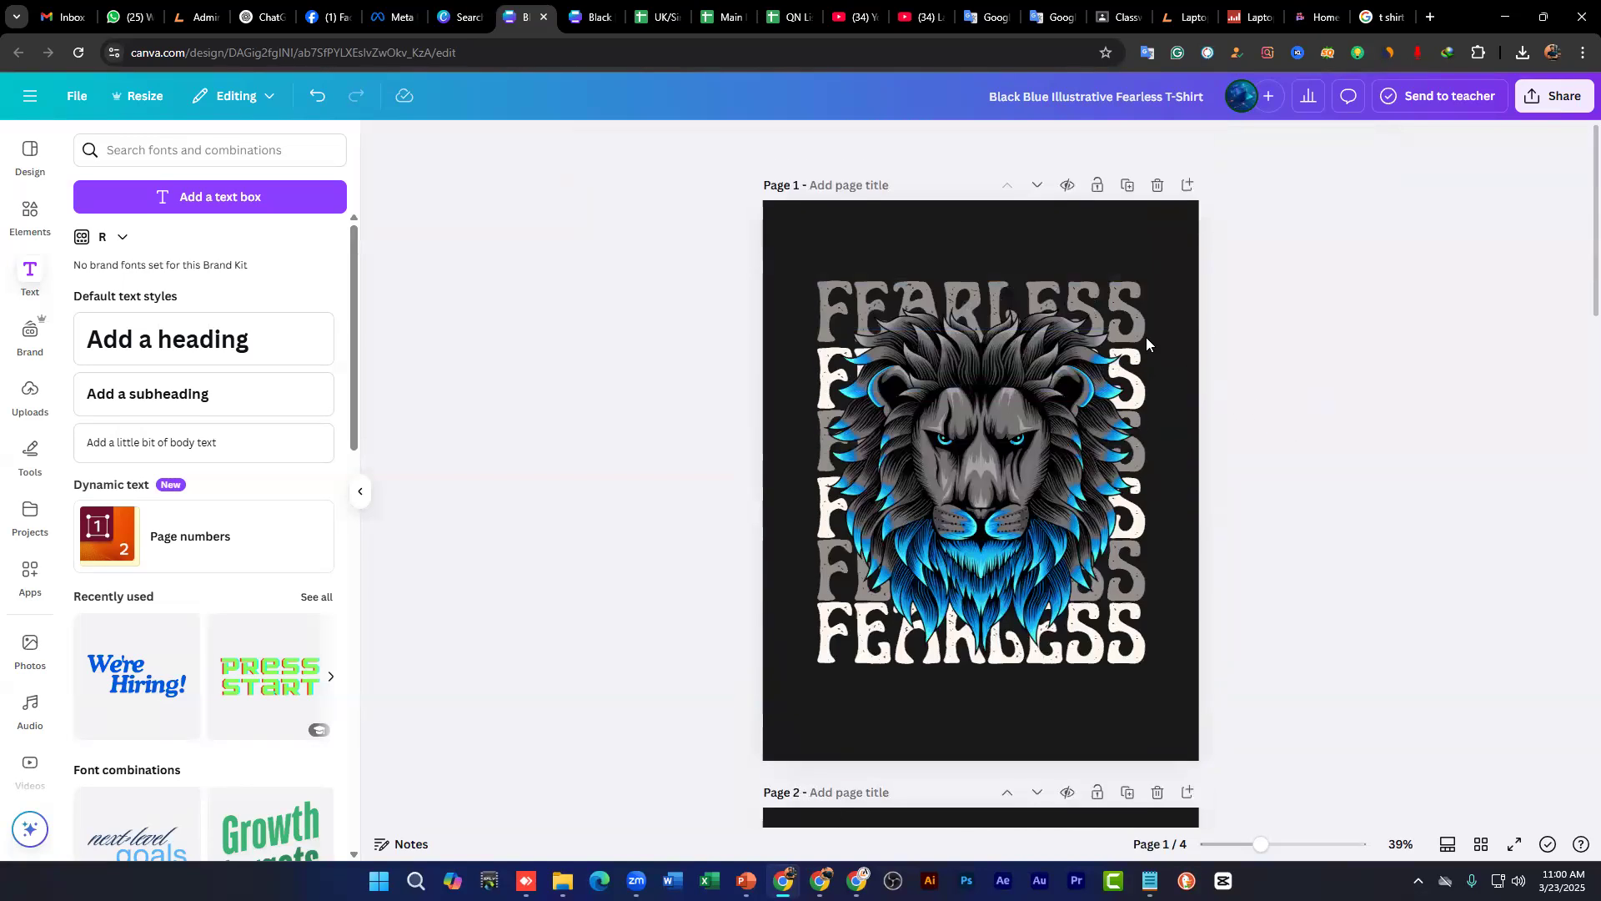
{"action": "scroll", "coordinate": [1044, 557], "scroll_direction": "down", "scroll_amount": 5}
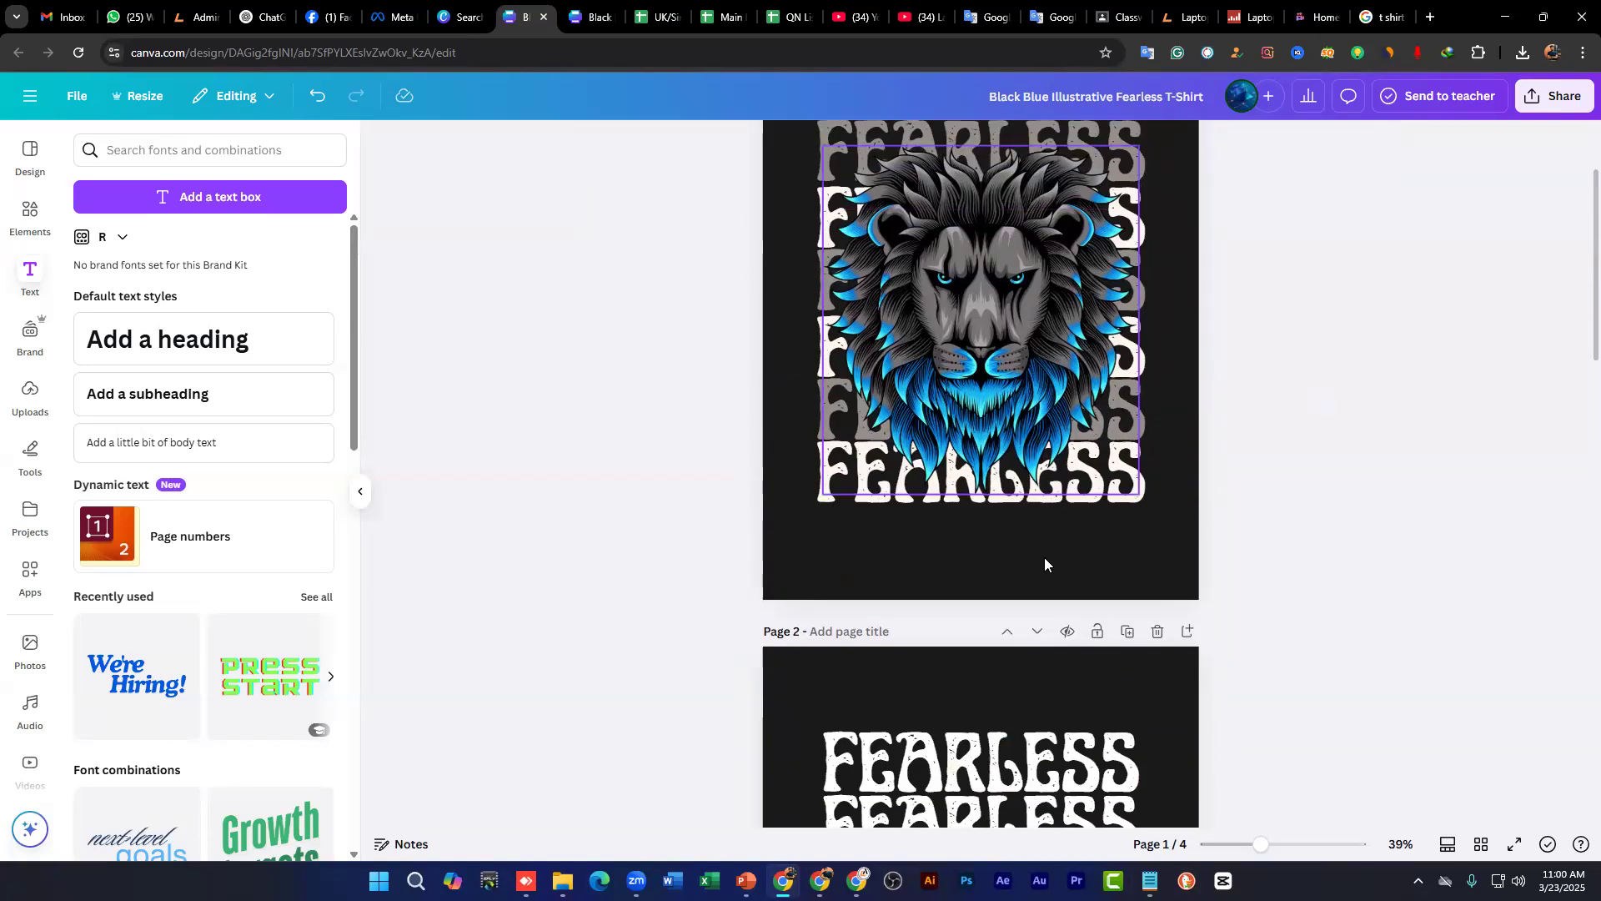
{"action": "left_click", "coordinate": [948, 590]}
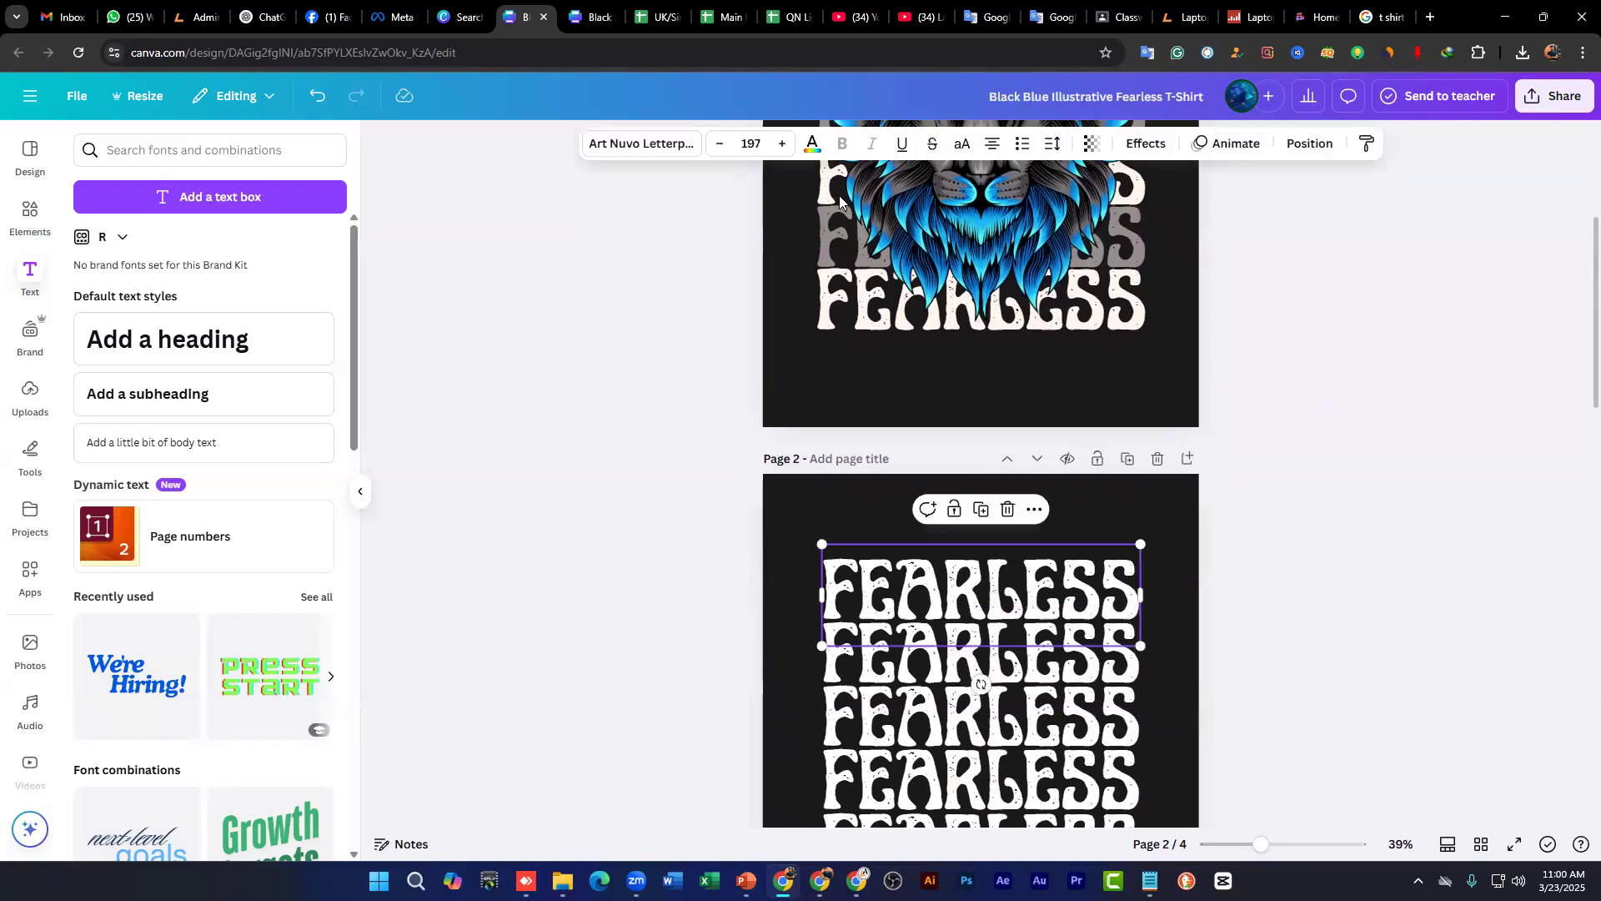
{"action": "left_click", "coordinate": [809, 154]}
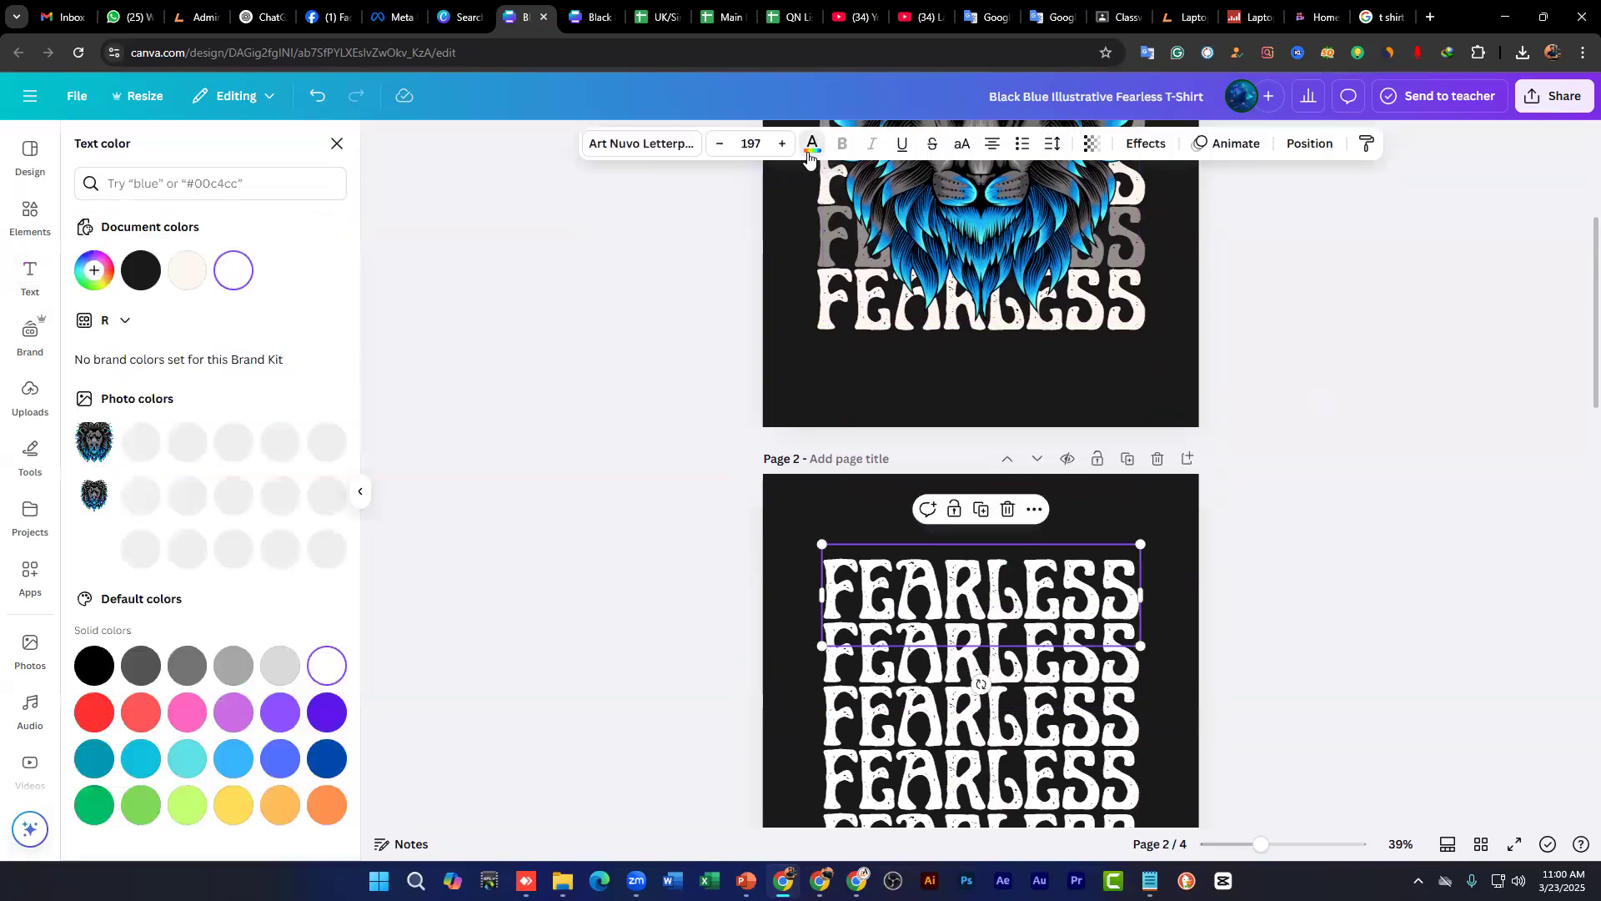
{"action": "left_click", "coordinate": [188, 275]}
{"action": "left_click", "coordinate": [184, 449]}
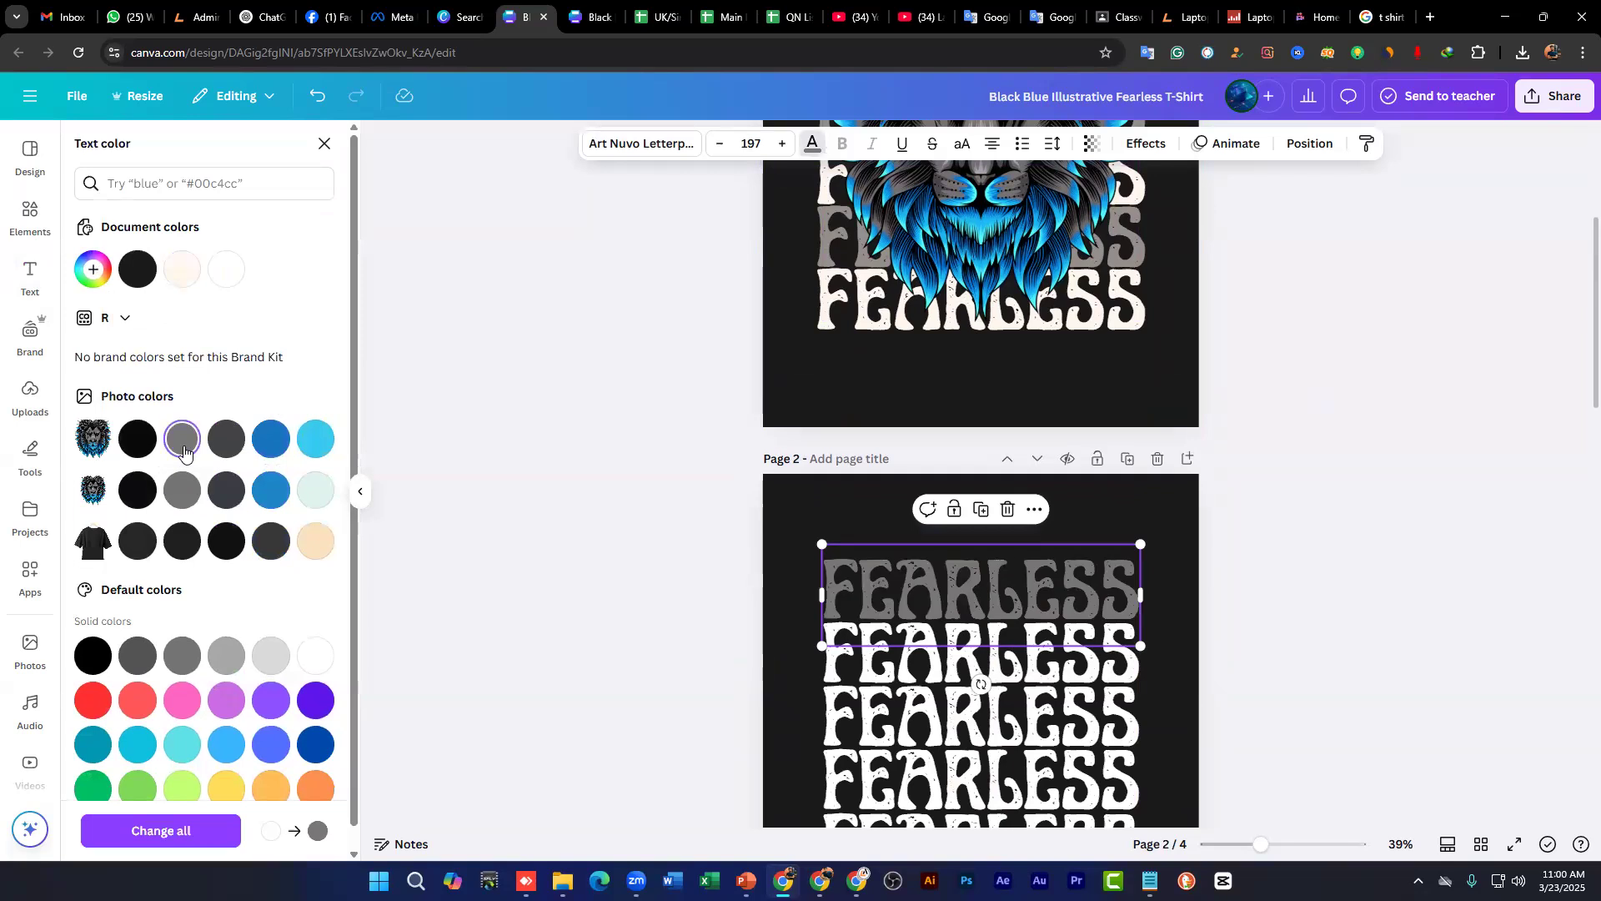
{"action": "scroll", "coordinate": [1188, 508], "scroll_direction": "down", "scroll_amount": 2}
{"action": "scroll", "coordinate": [1275, 413], "scroll_direction": "up", "scroll_amount": 5}
{"action": "scroll", "coordinate": [1105, 421], "scroll_direction": "down", "scroll_amount": 5}
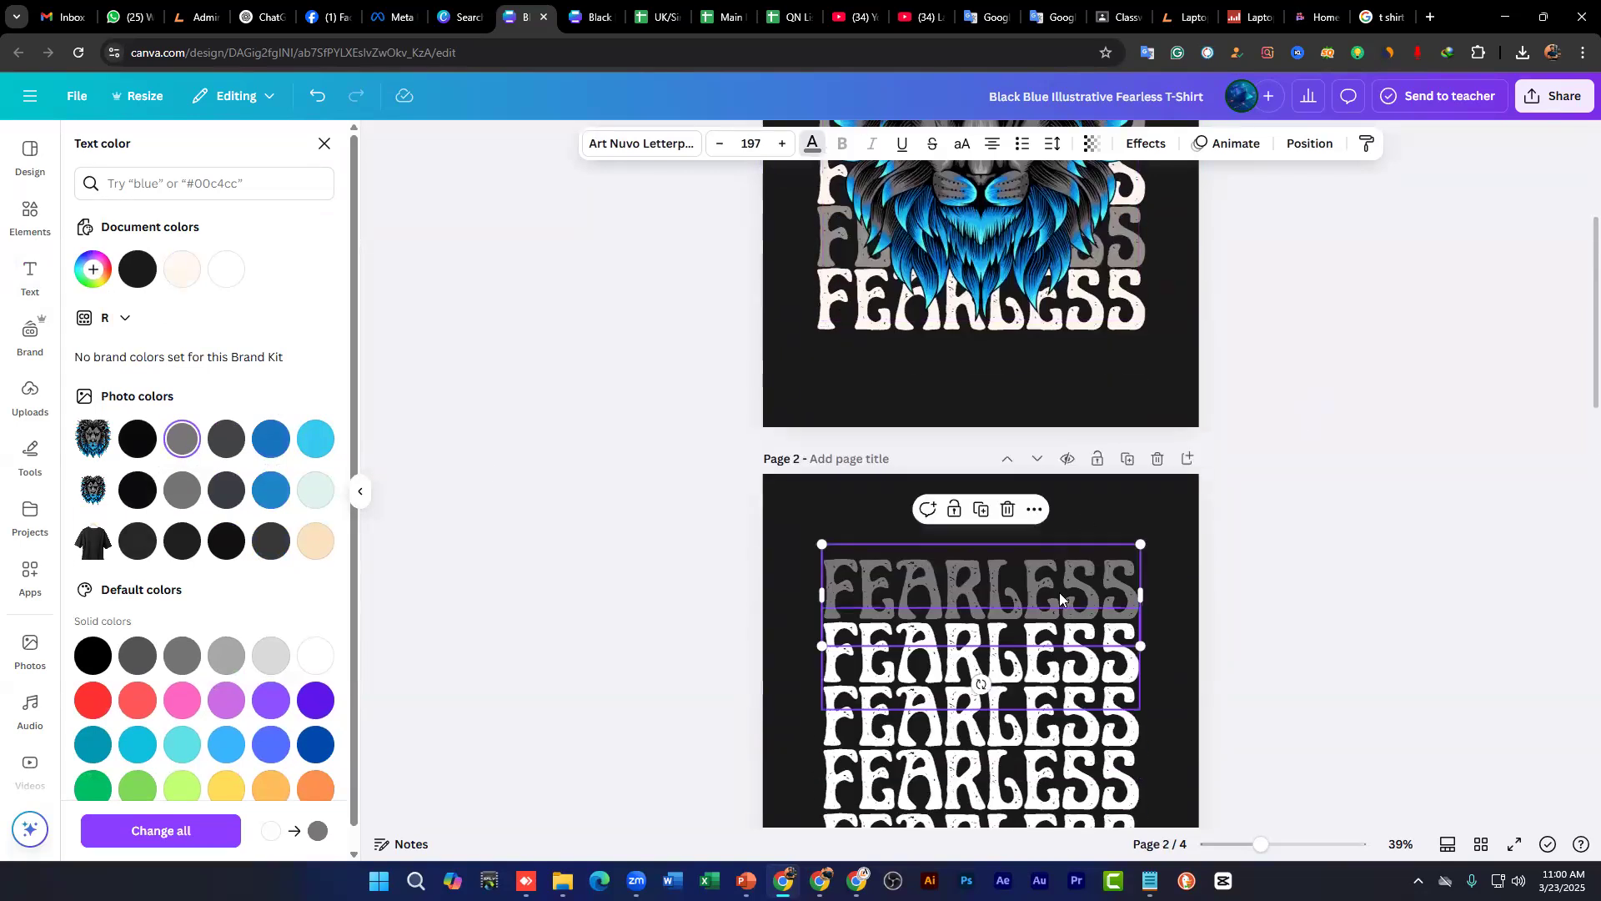
Step: Color the third and fifth FEARLESS lines on page 2 with the same medium gray from the lion's photo colors
{"action": "left_click", "coordinate": [1023, 555]}
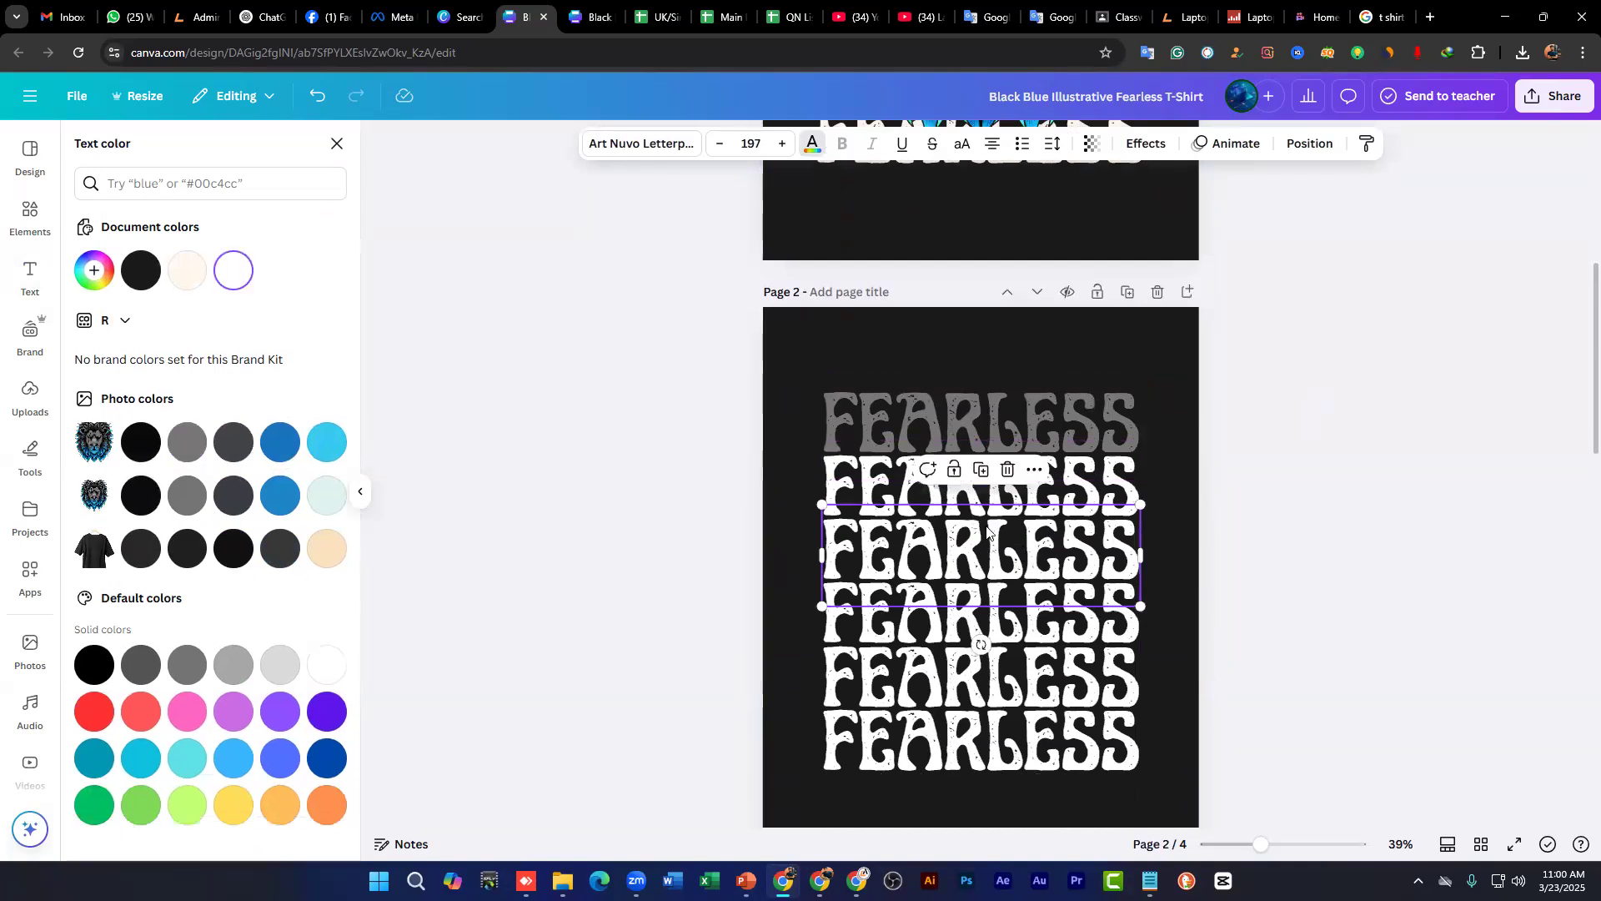
{"action": "left_click", "coordinate": [188, 442]}
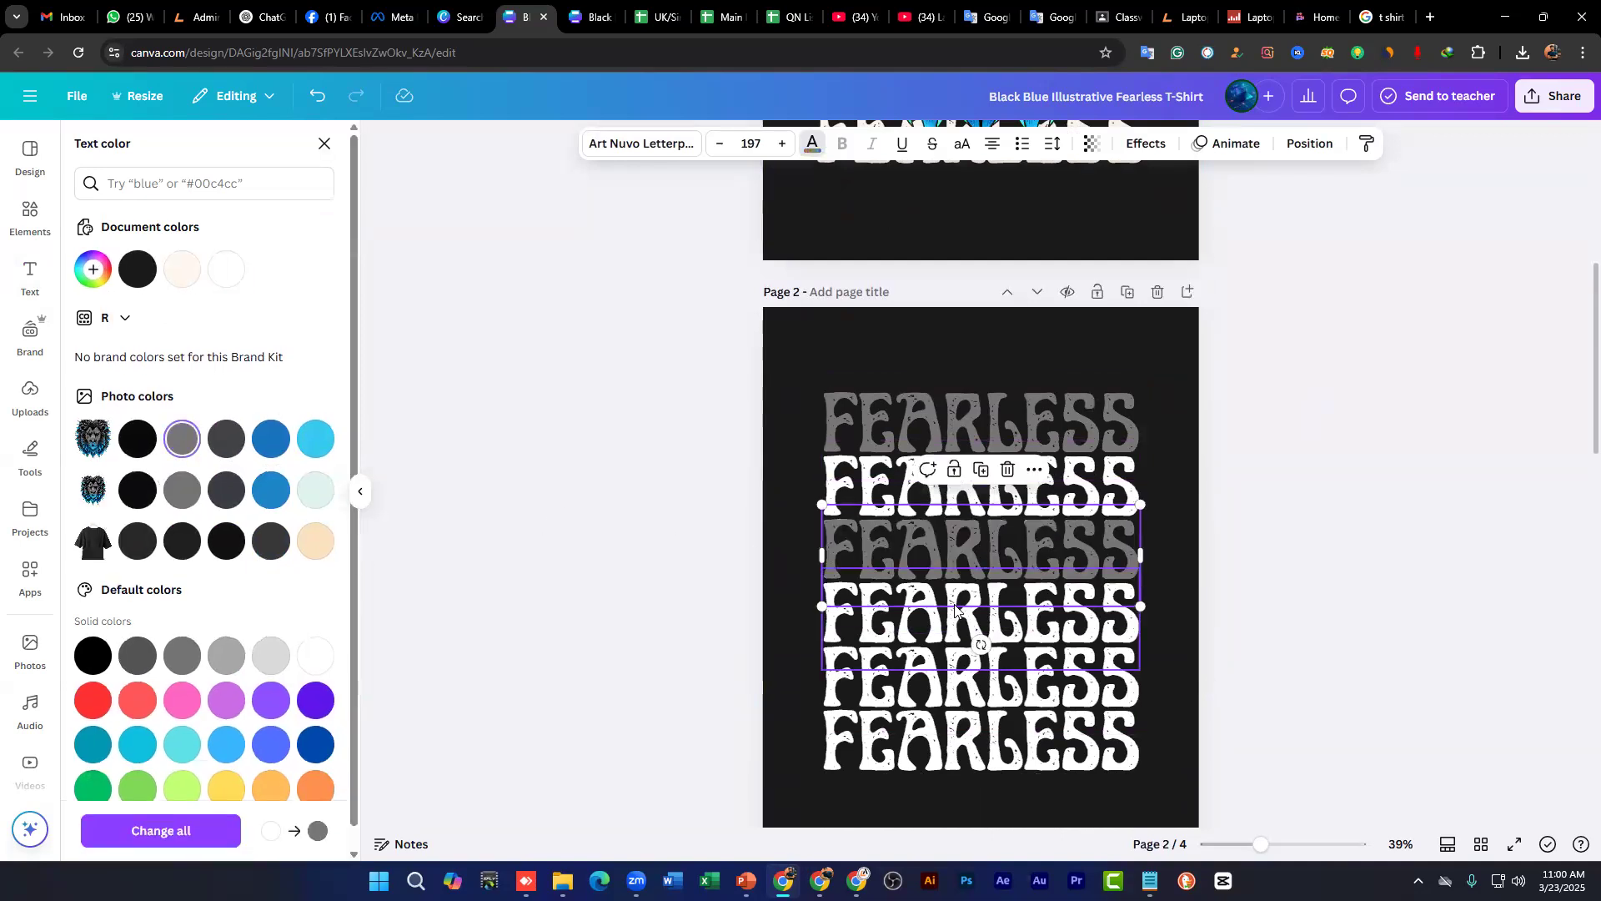
{"action": "left_click", "coordinate": [1289, 539]}
{"action": "left_click", "coordinate": [957, 420]}
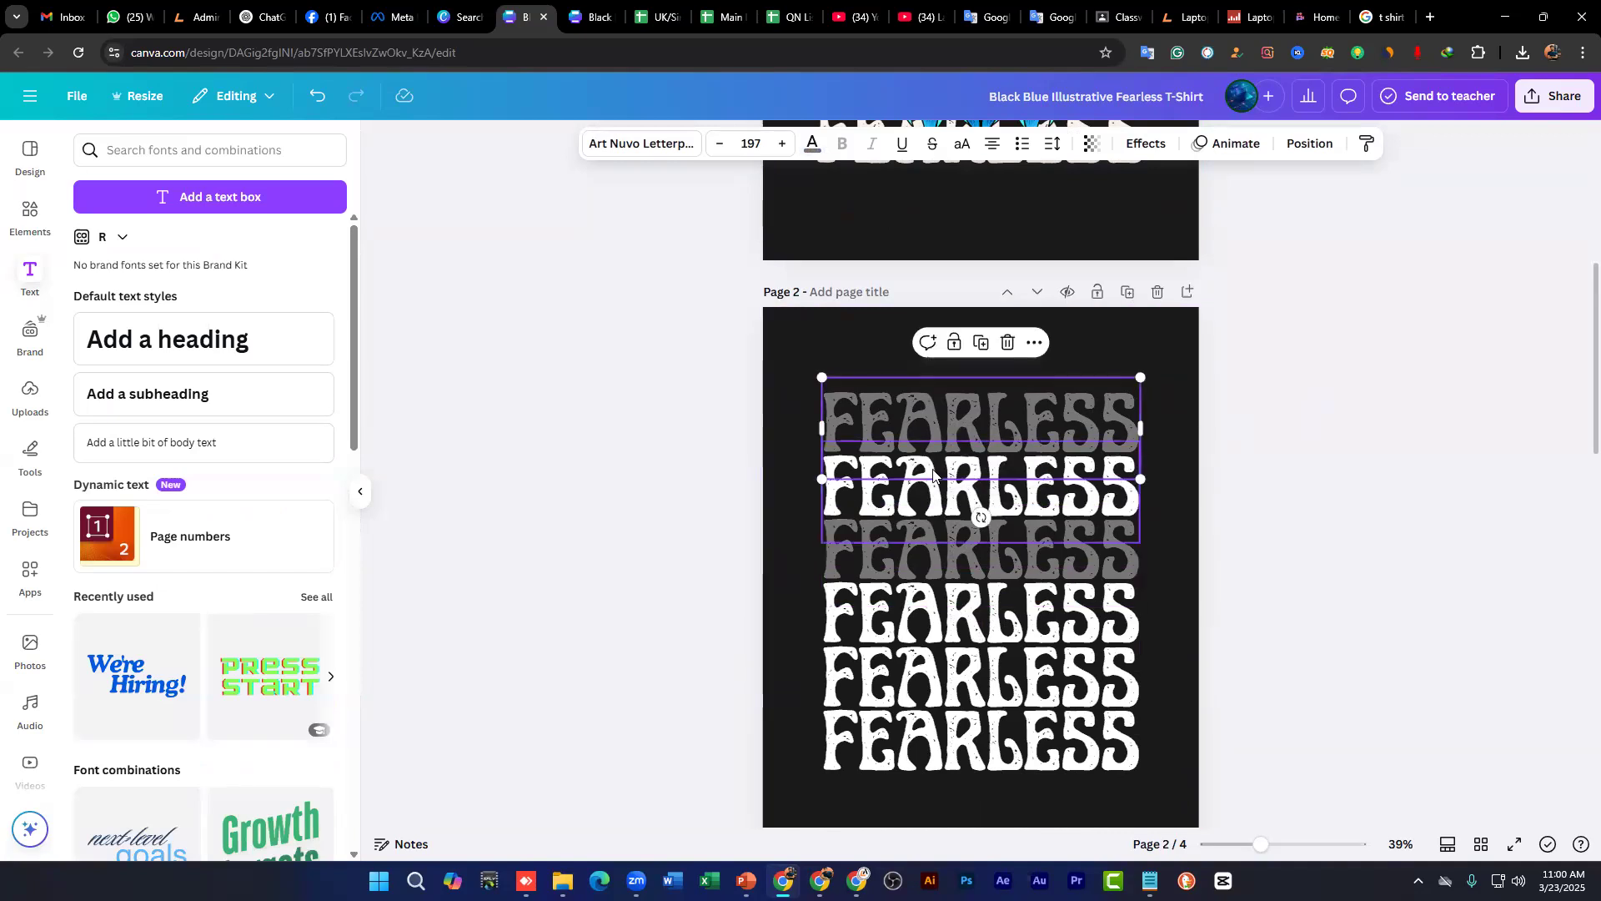
{"action": "left_click", "coordinate": [813, 145]}
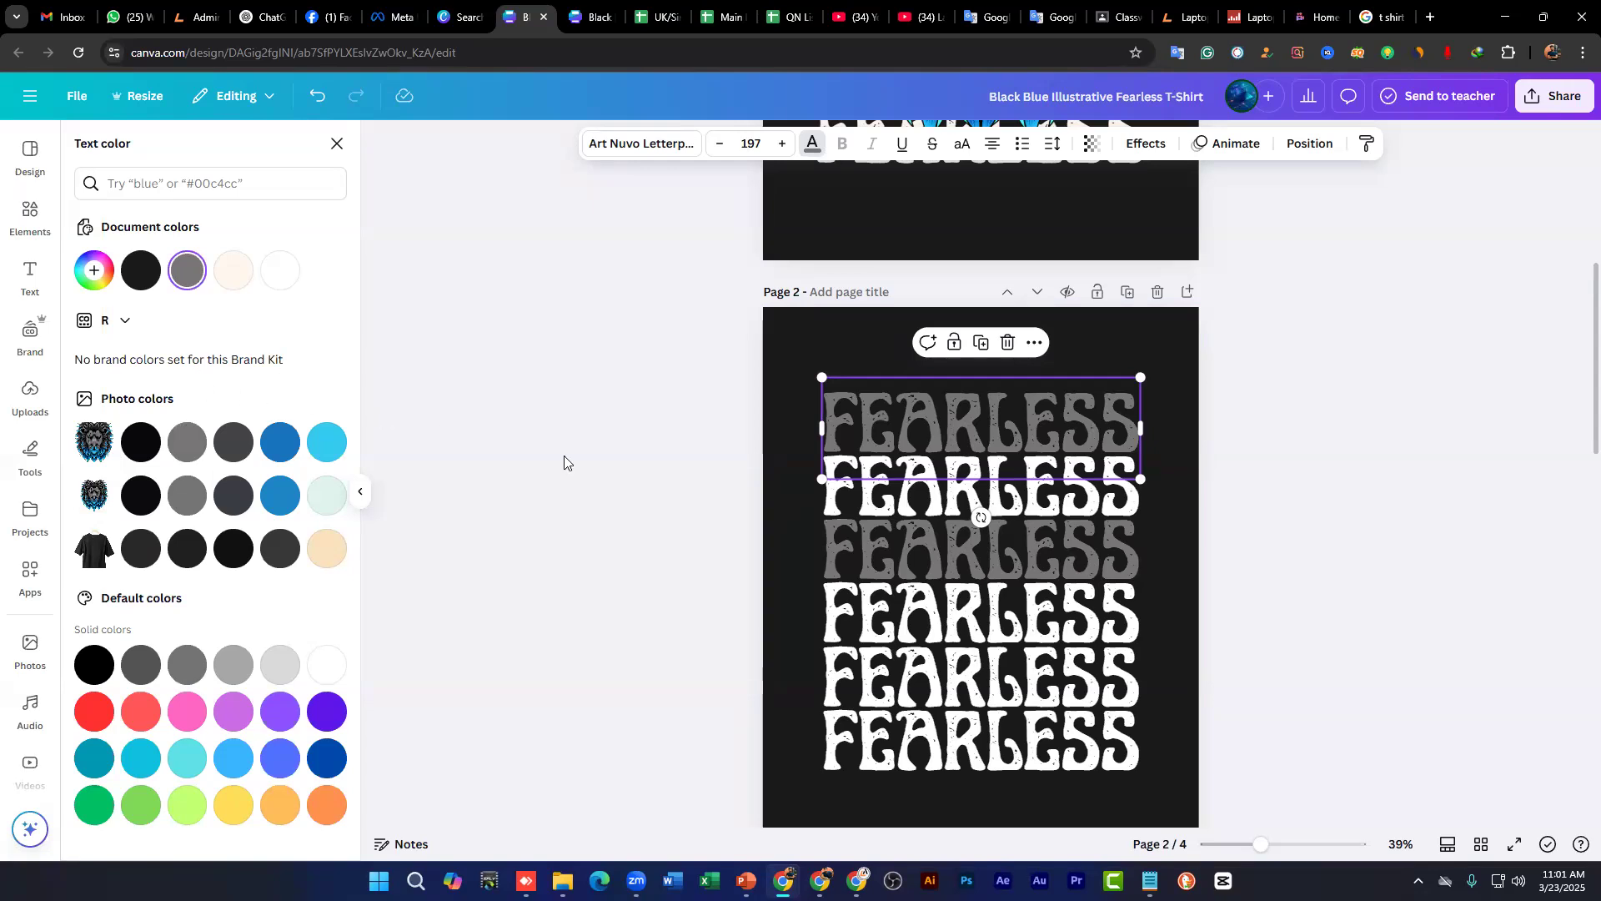
{"action": "scroll", "coordinate": [1159, 450], "scroll_direction": "down", "scroll_amount": 1}
{"action": "scroll", "coordinate": [1159, 450], "scroll_direction": "down", "scroll_amount": 3}
{"action": "left_click", "coordinate": [921, 500]}
{"action": "left_click", "coordinate": [179, 454]}
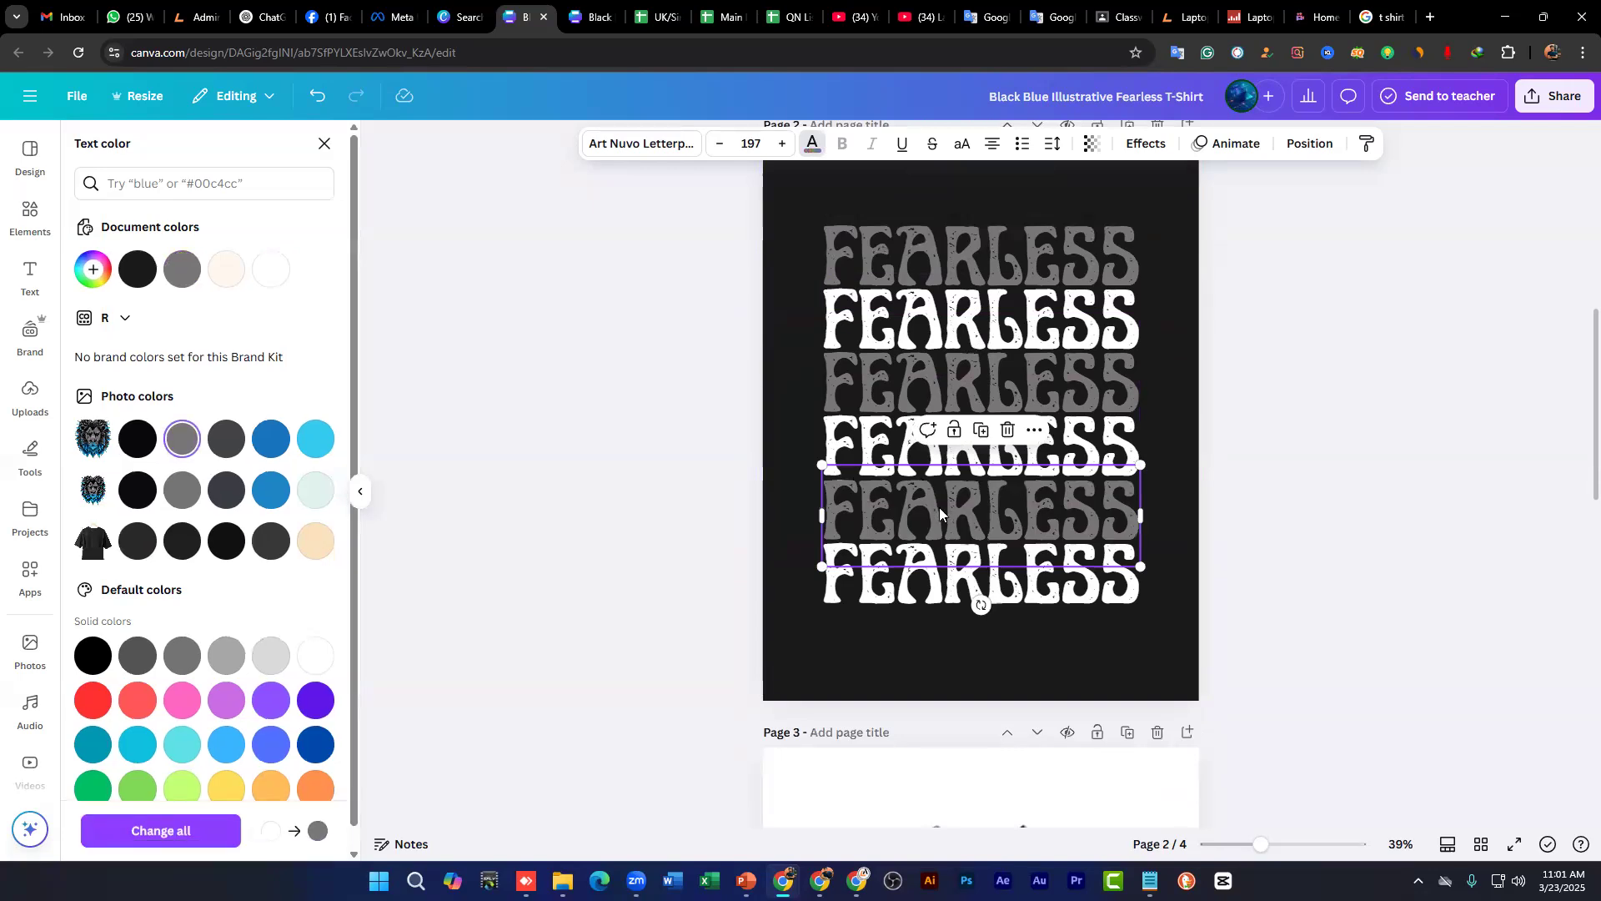
Step: Compare the gray and white text stack on page 2 with the page 1 design and inspect its lion artwork
{"action": "scroll", "coordinate": [1177, 480], "scroll_direction": "up", "scroll_amount": 4}
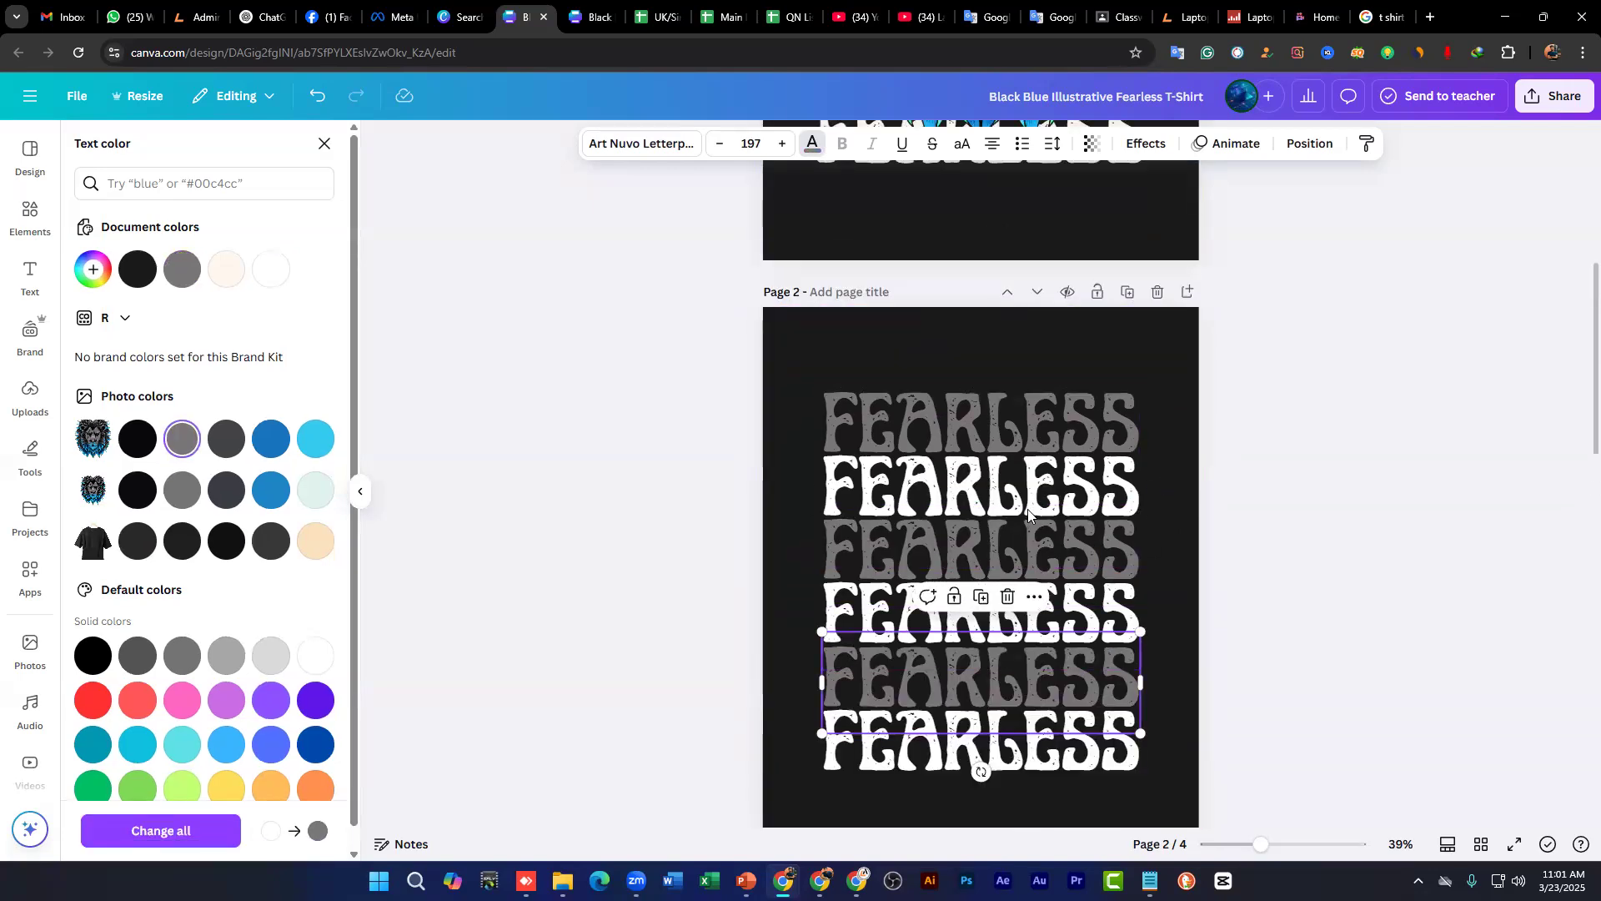
{"action": "scroll", "coordinate": [1027, 509], "scroll_direction": "up", "scroll_amount": 10}
{"action": "scroll", "coordinate": [1027, 509], "scroll_direction": "down", "scroll_amount": 10}
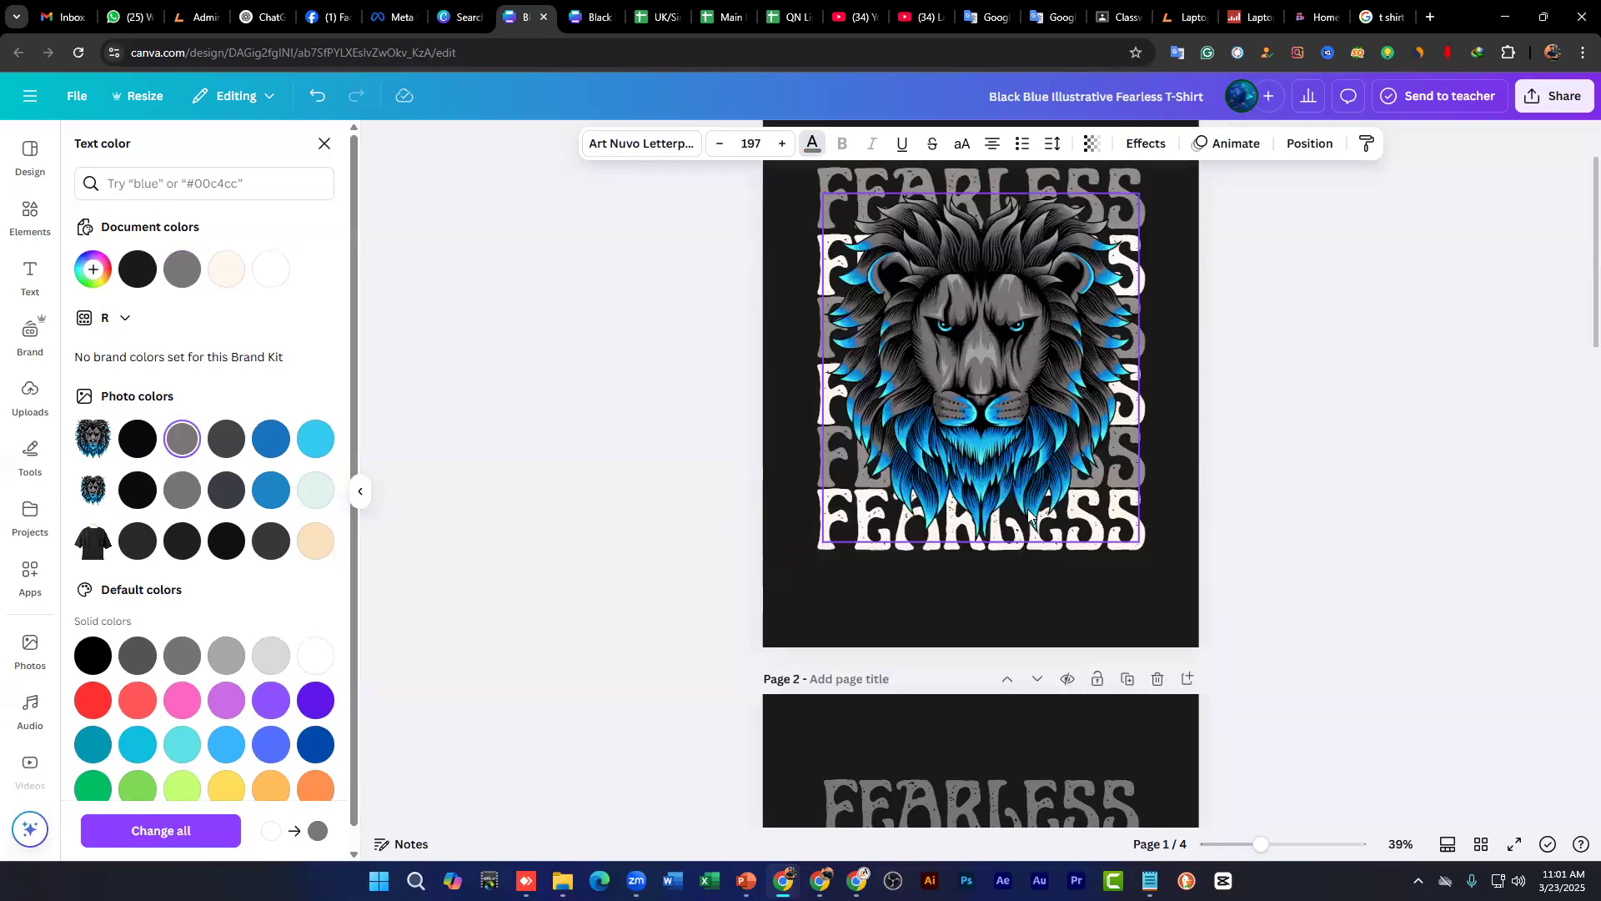
{"action": "left_click", "coordinate": [1261, 483]}
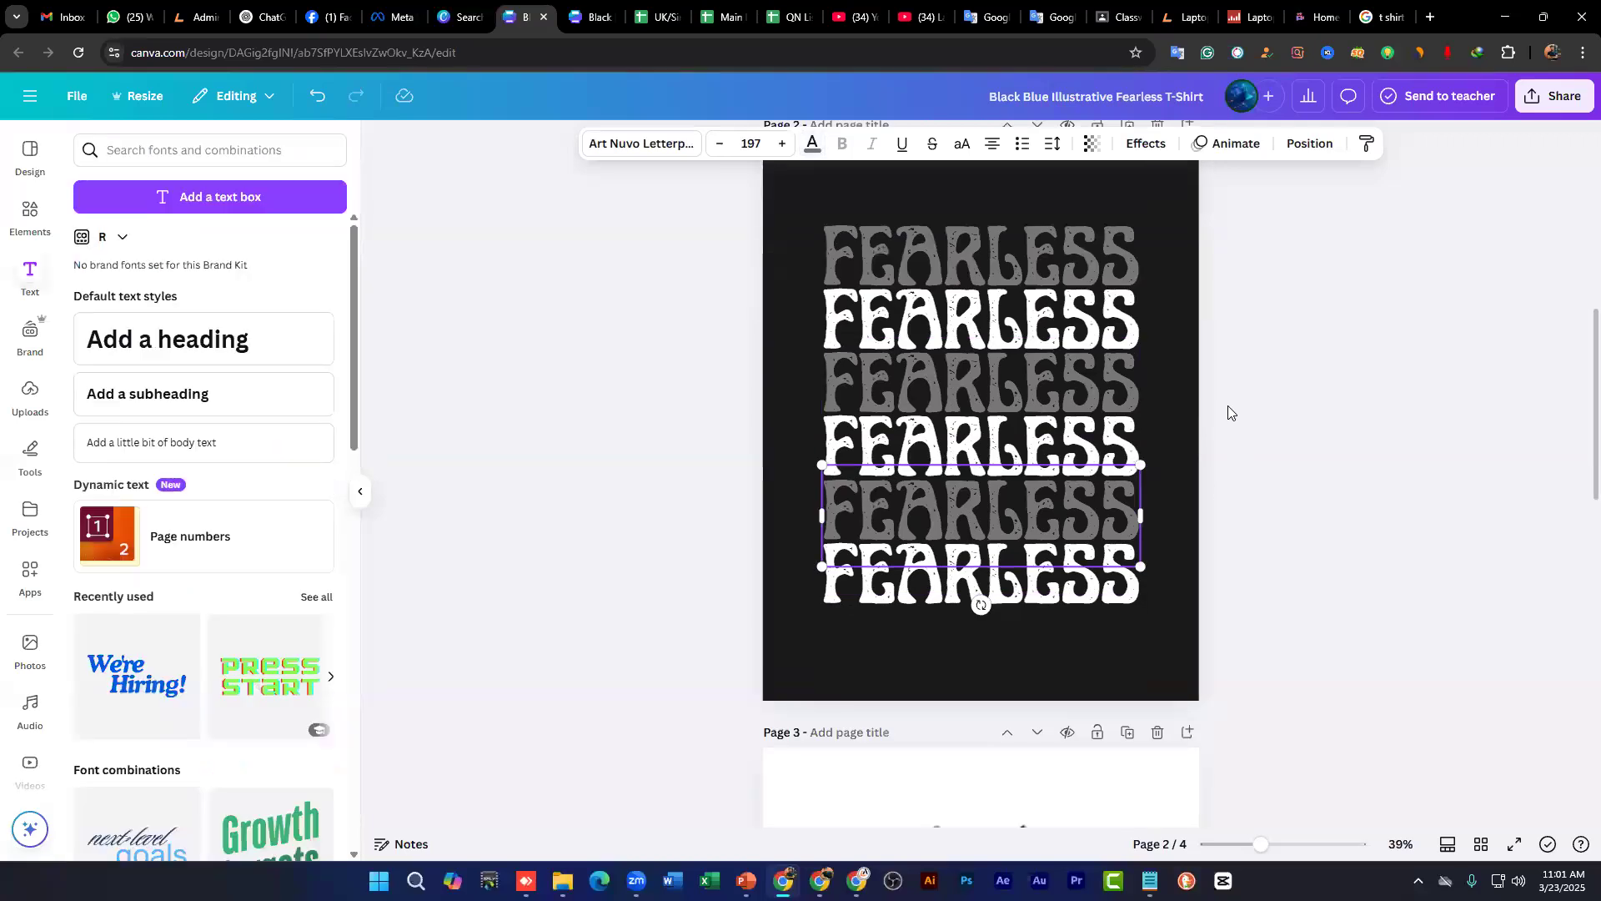
{"action": "left_click", "coordinate": [1259, 448]}
{"action": "scroll", "coordinate": [974, 250], "scroll_direction": "up", "scroll_amount": 5}
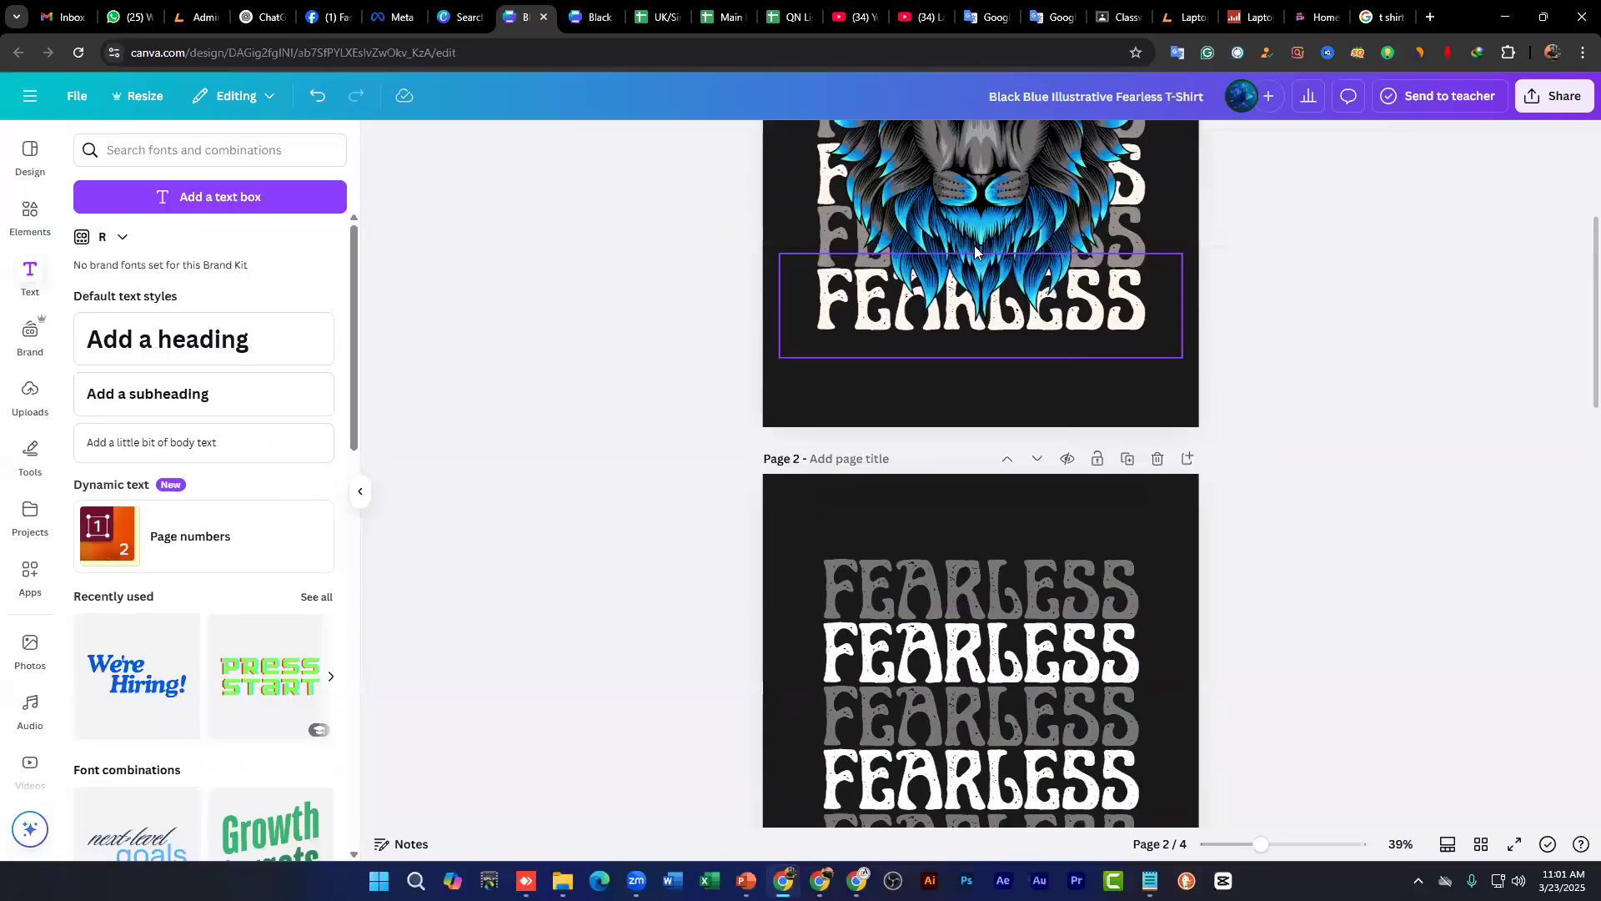
{"action": "scroll", "coordinate": [1001, 334], "scroll_direction": "up", "scroll_amount": 4}
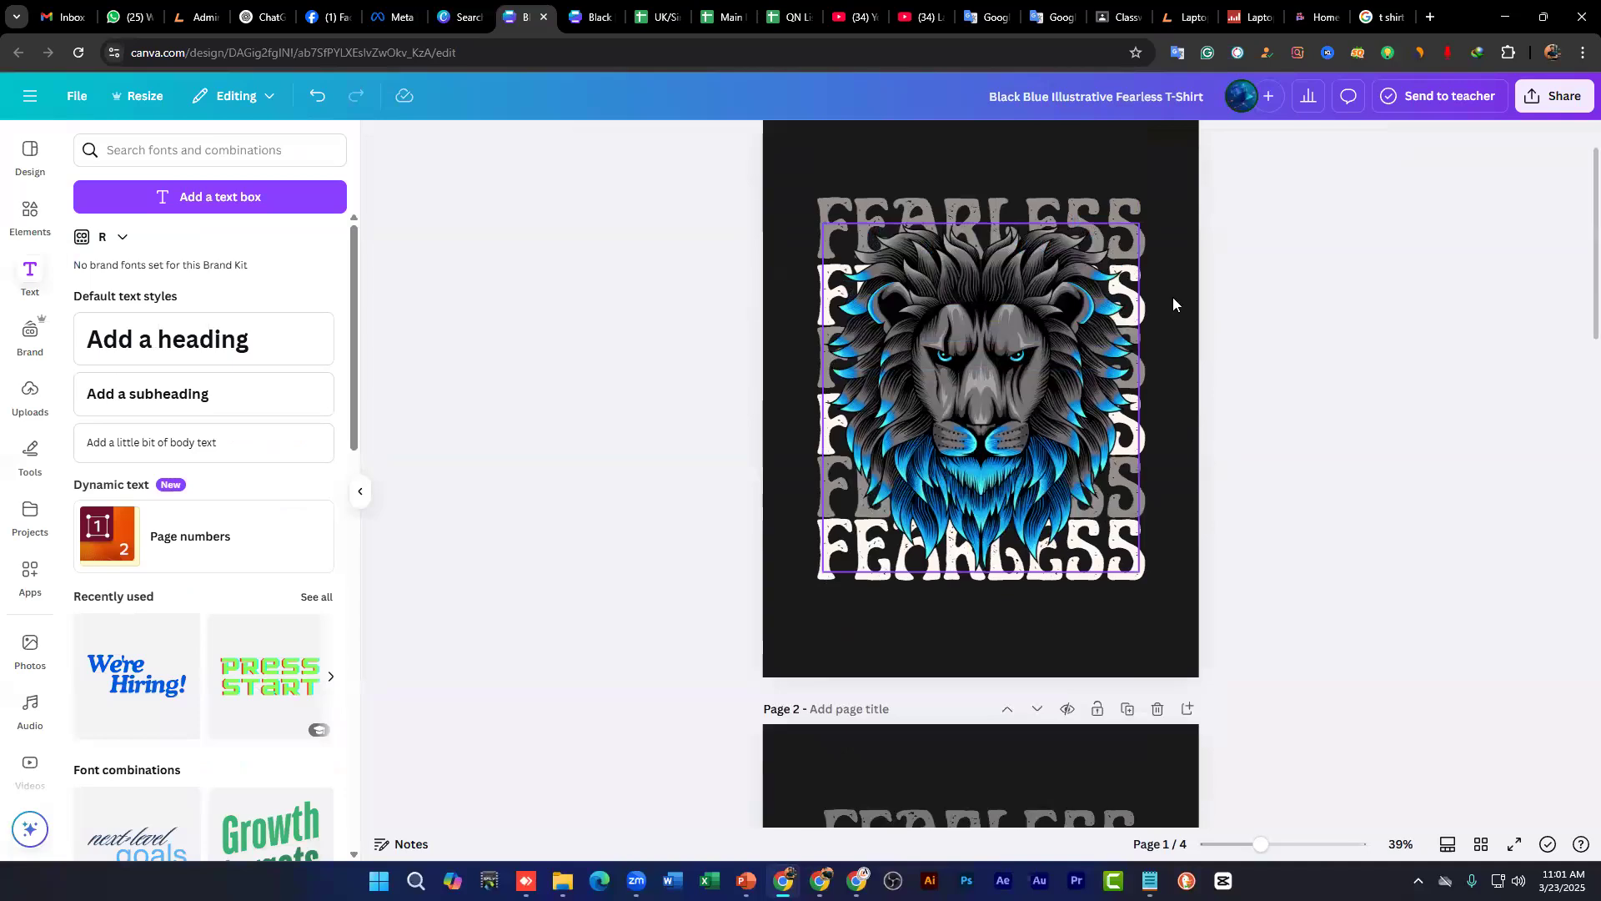
{"action": "left_click", "coordinate": [959, 385]}
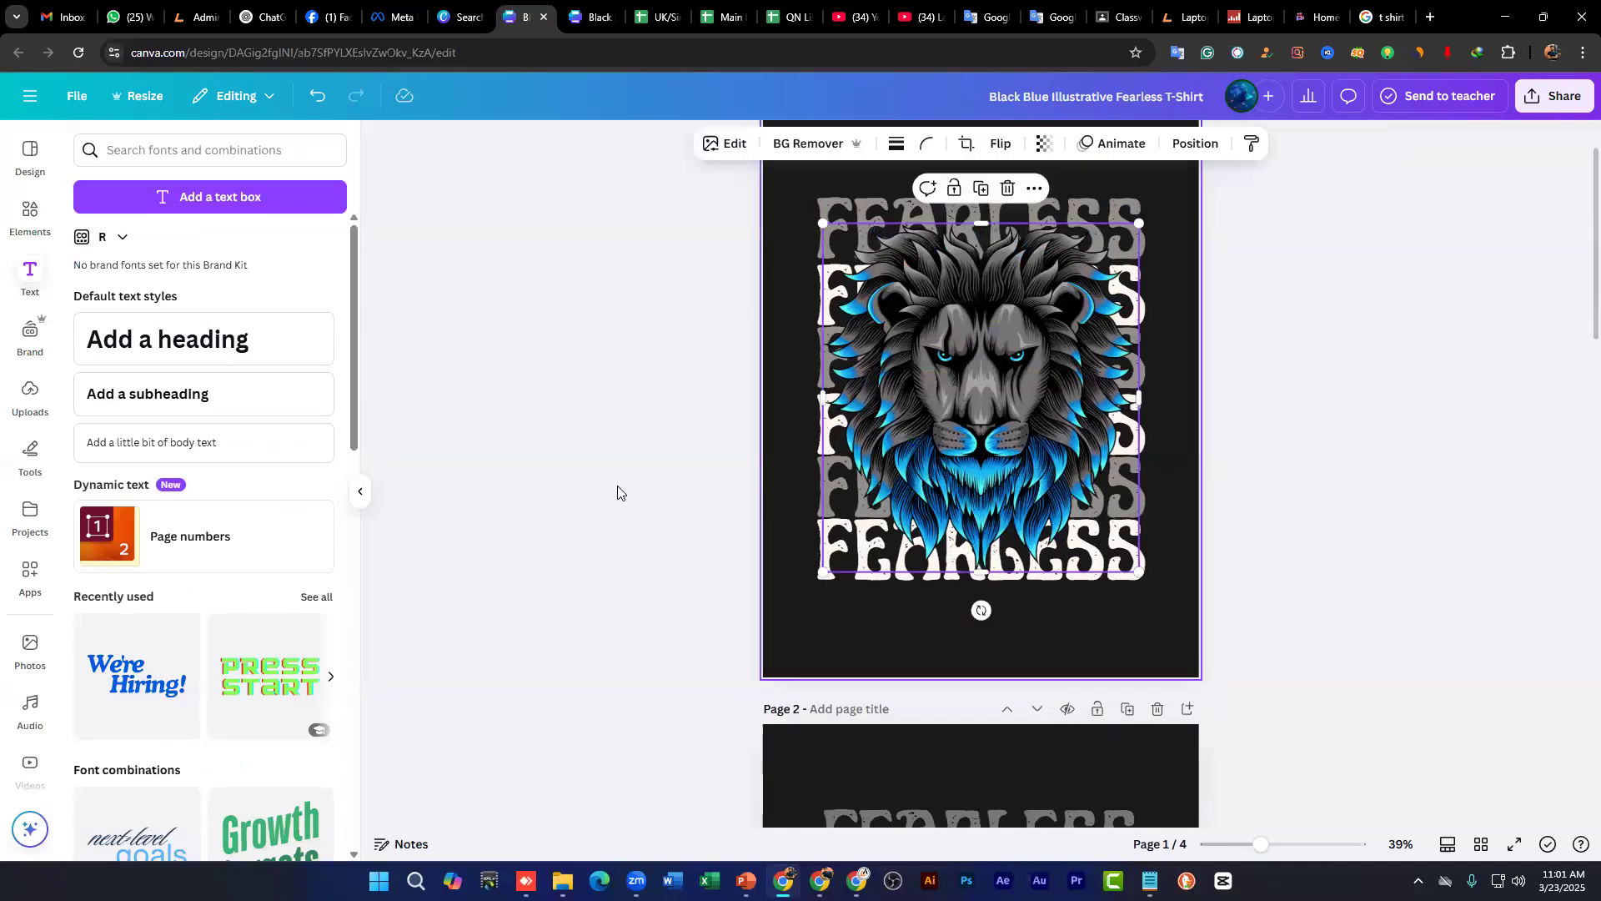
Step: Search the elements library for "lion head" and show the results of all types from the beginning
{"action": "left_click", "coordinate": [33, 221]}
{"action": "left_click", "coordinate": [161, 150]}
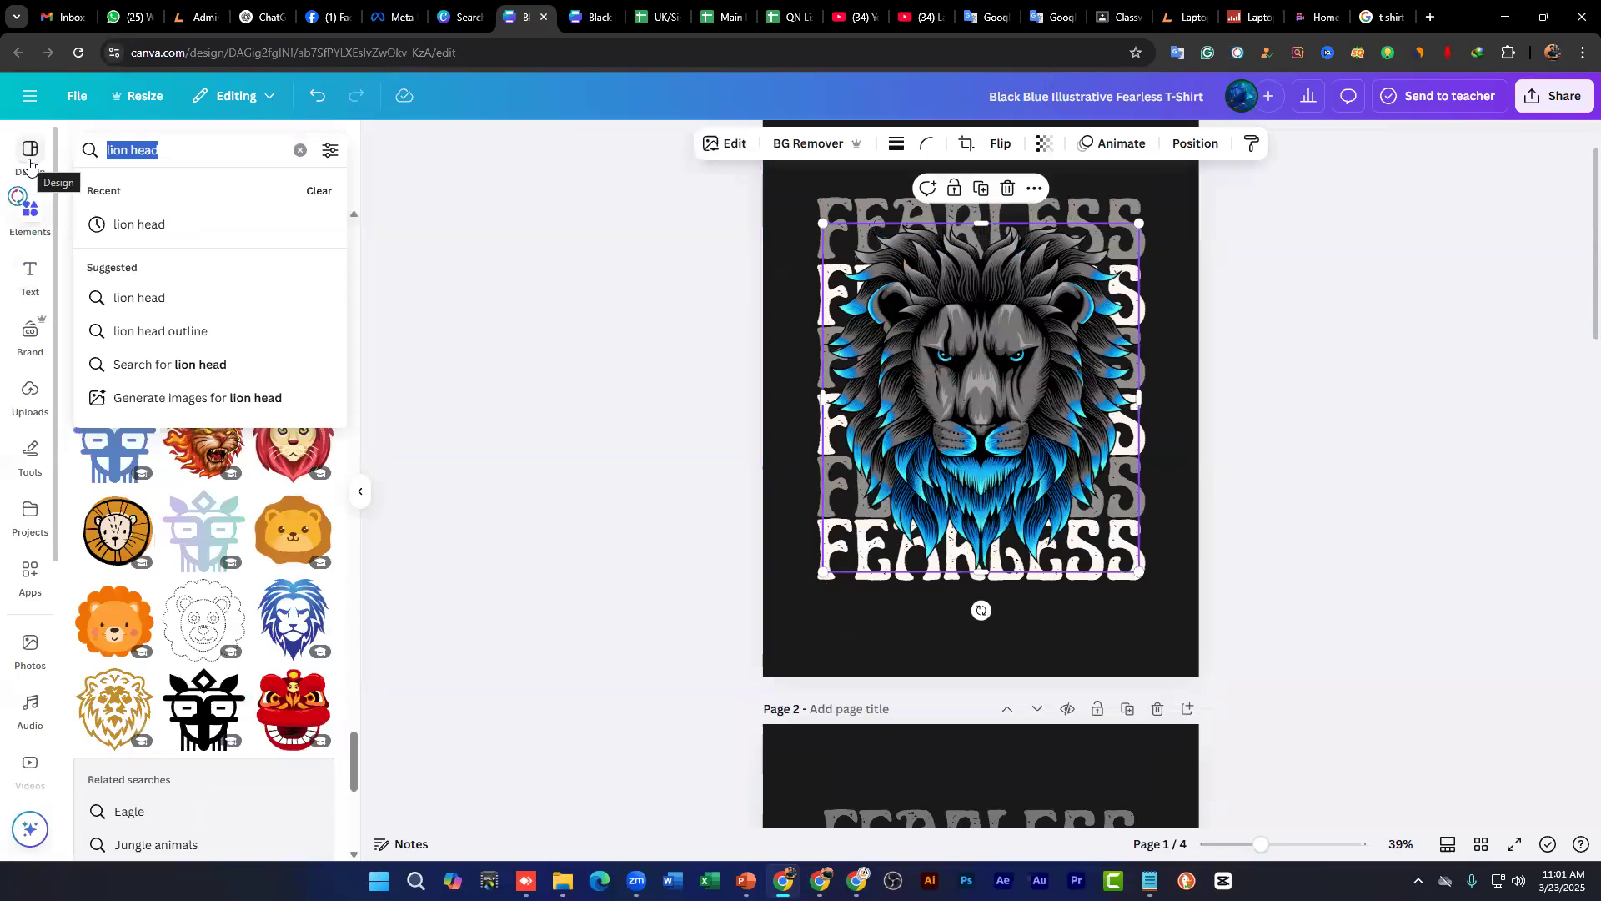
{"action": "type", "text": "lion h"}
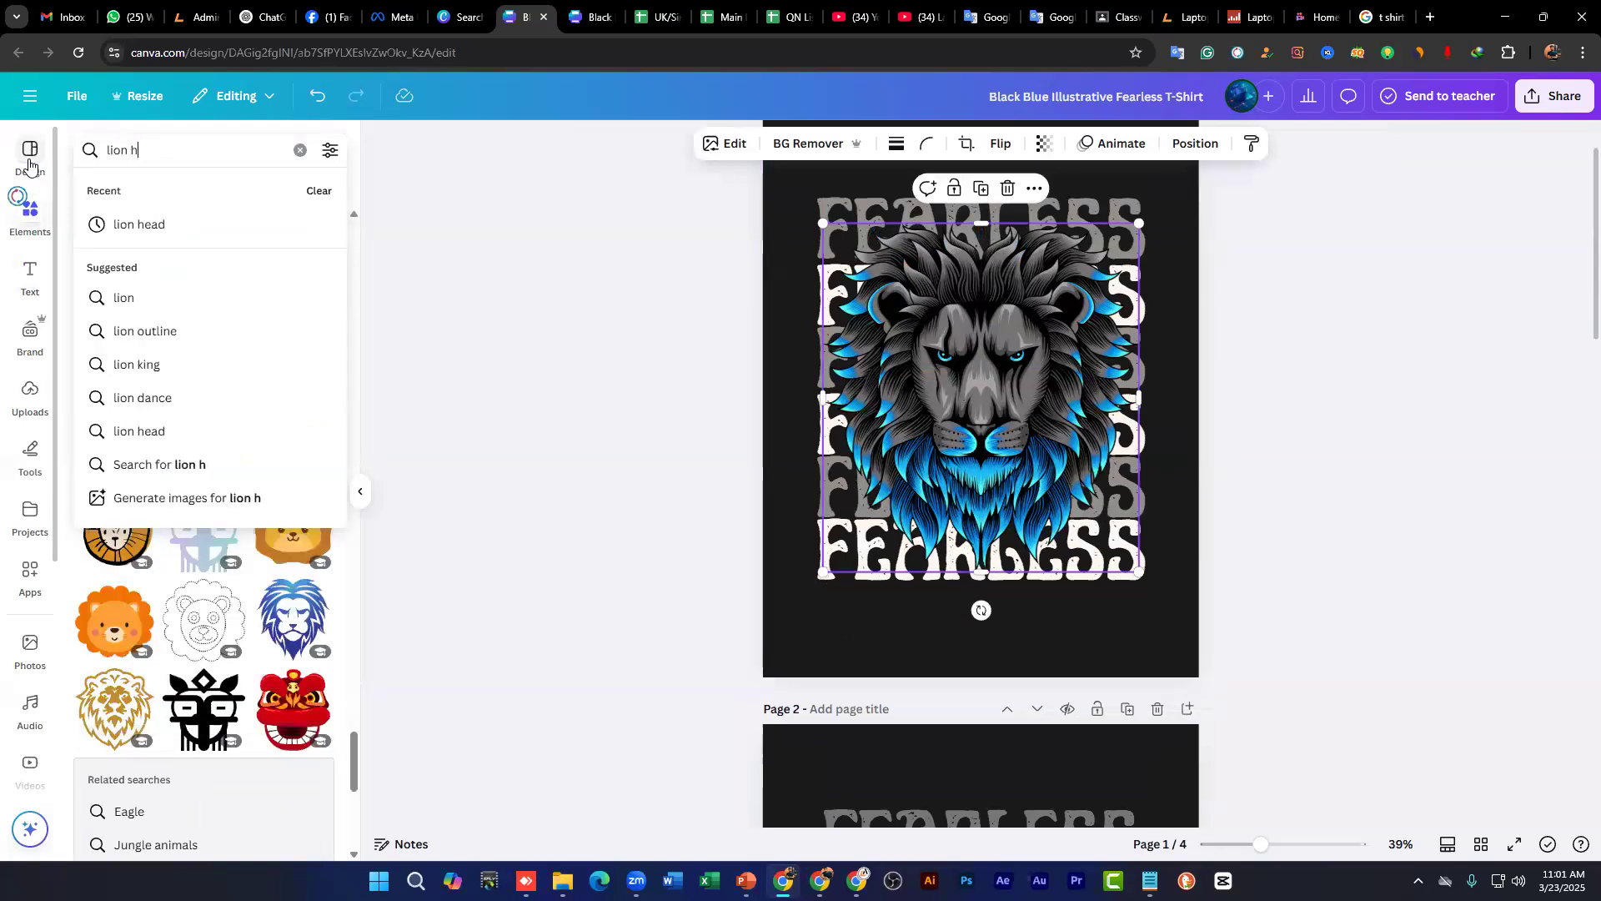
{"action": "type", "text": "ead"}
{"action": "key", "text": "Return"}
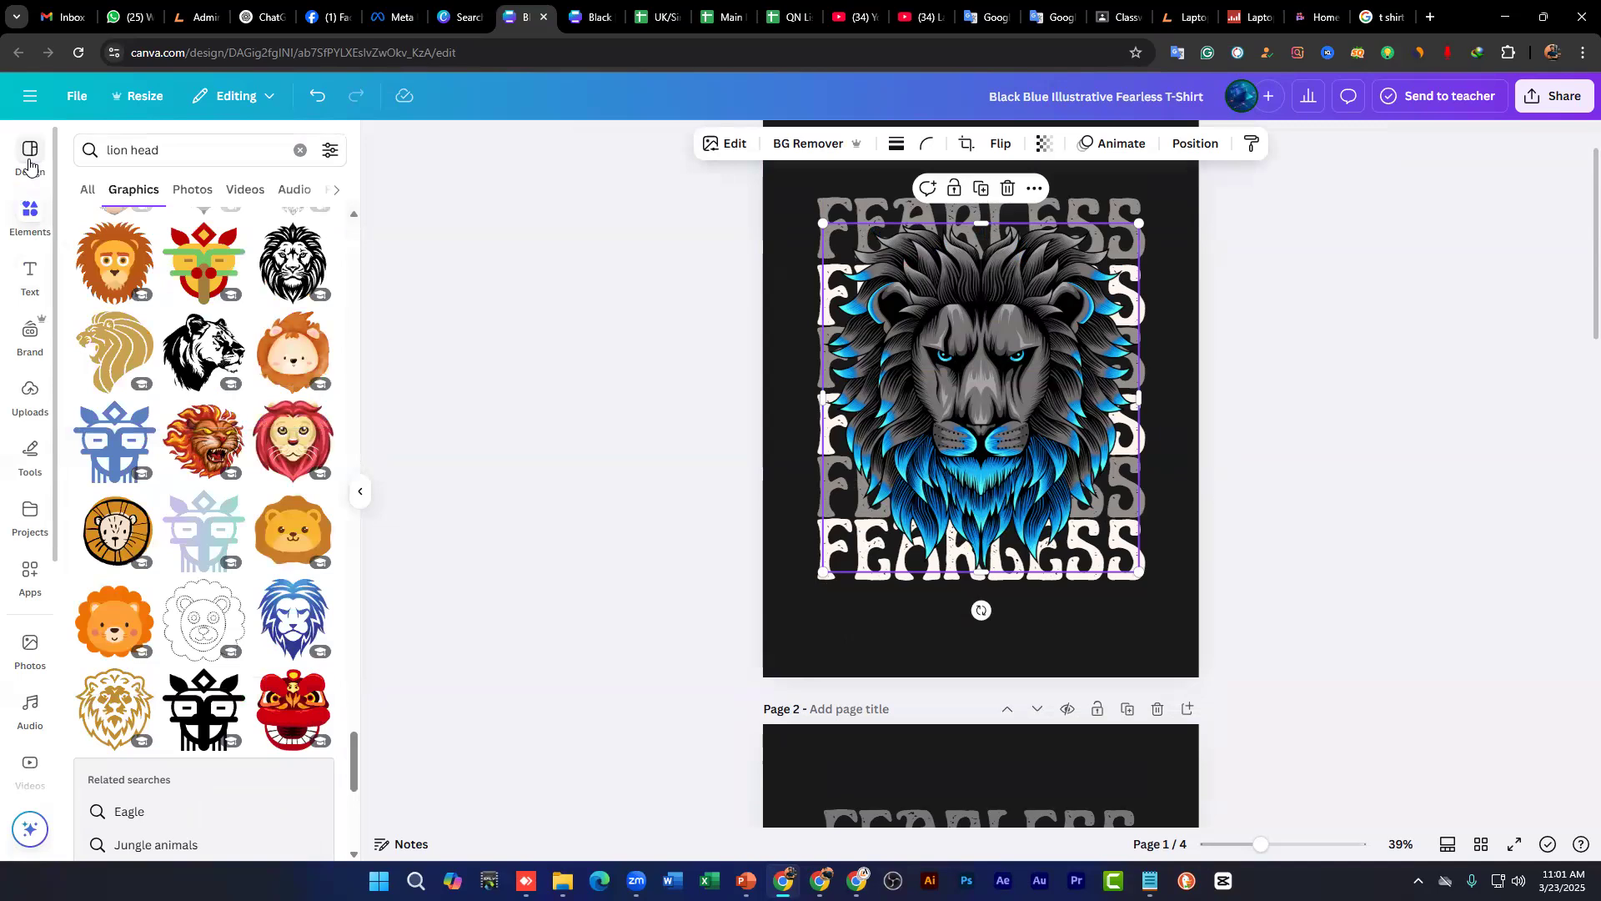
{"action": "left_click", "coordinate": [203, 143]}
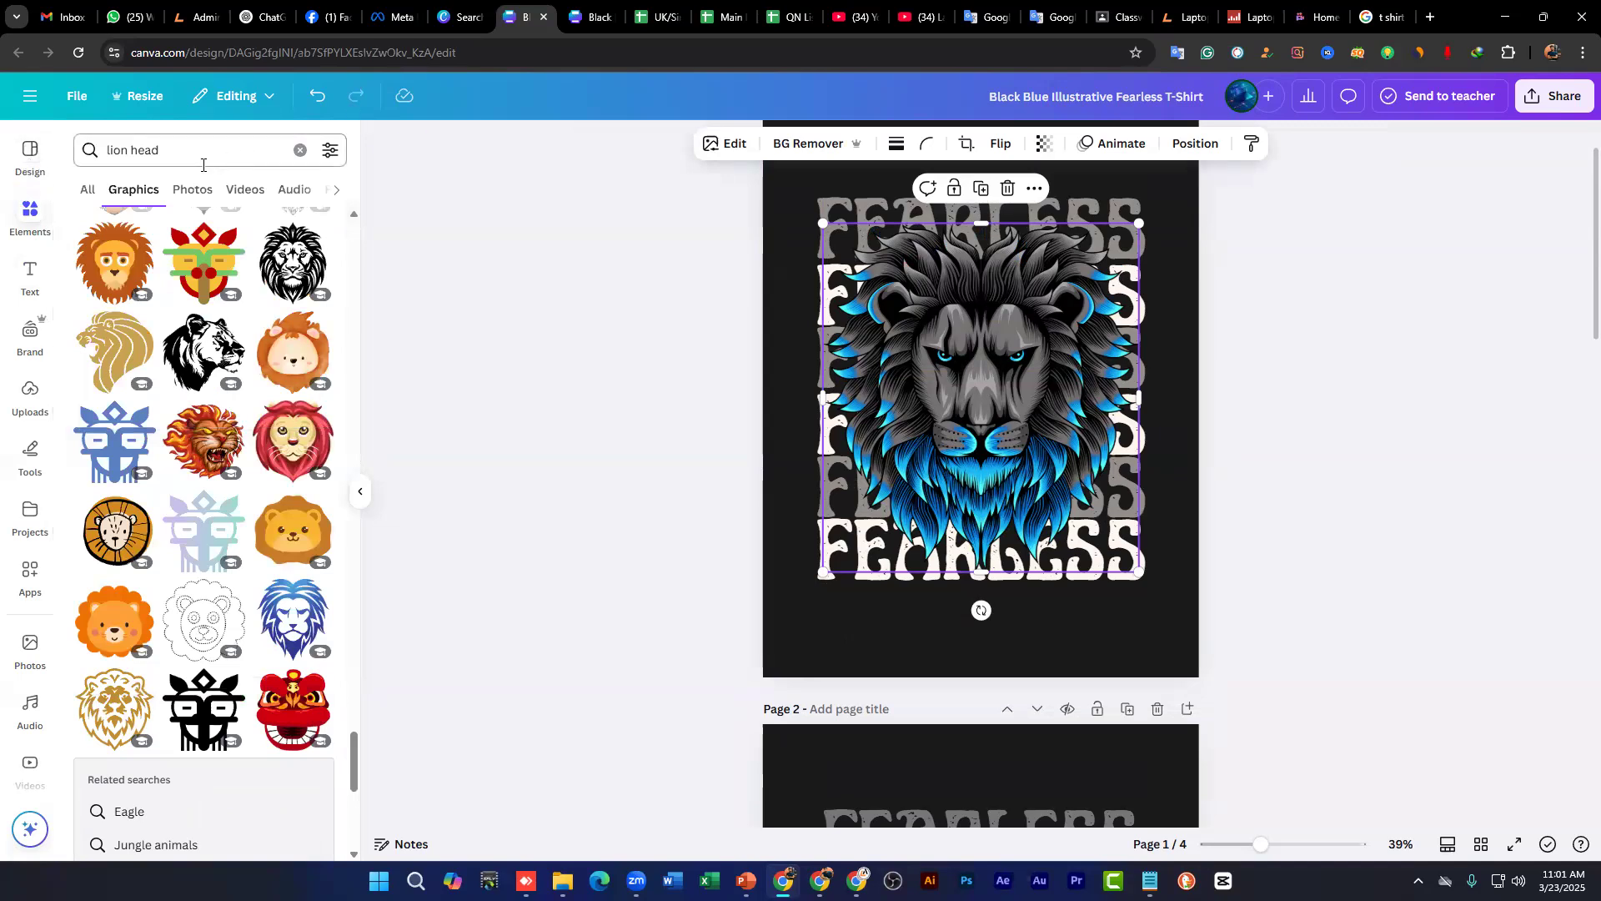
{"action": "key", "text": "Return"}
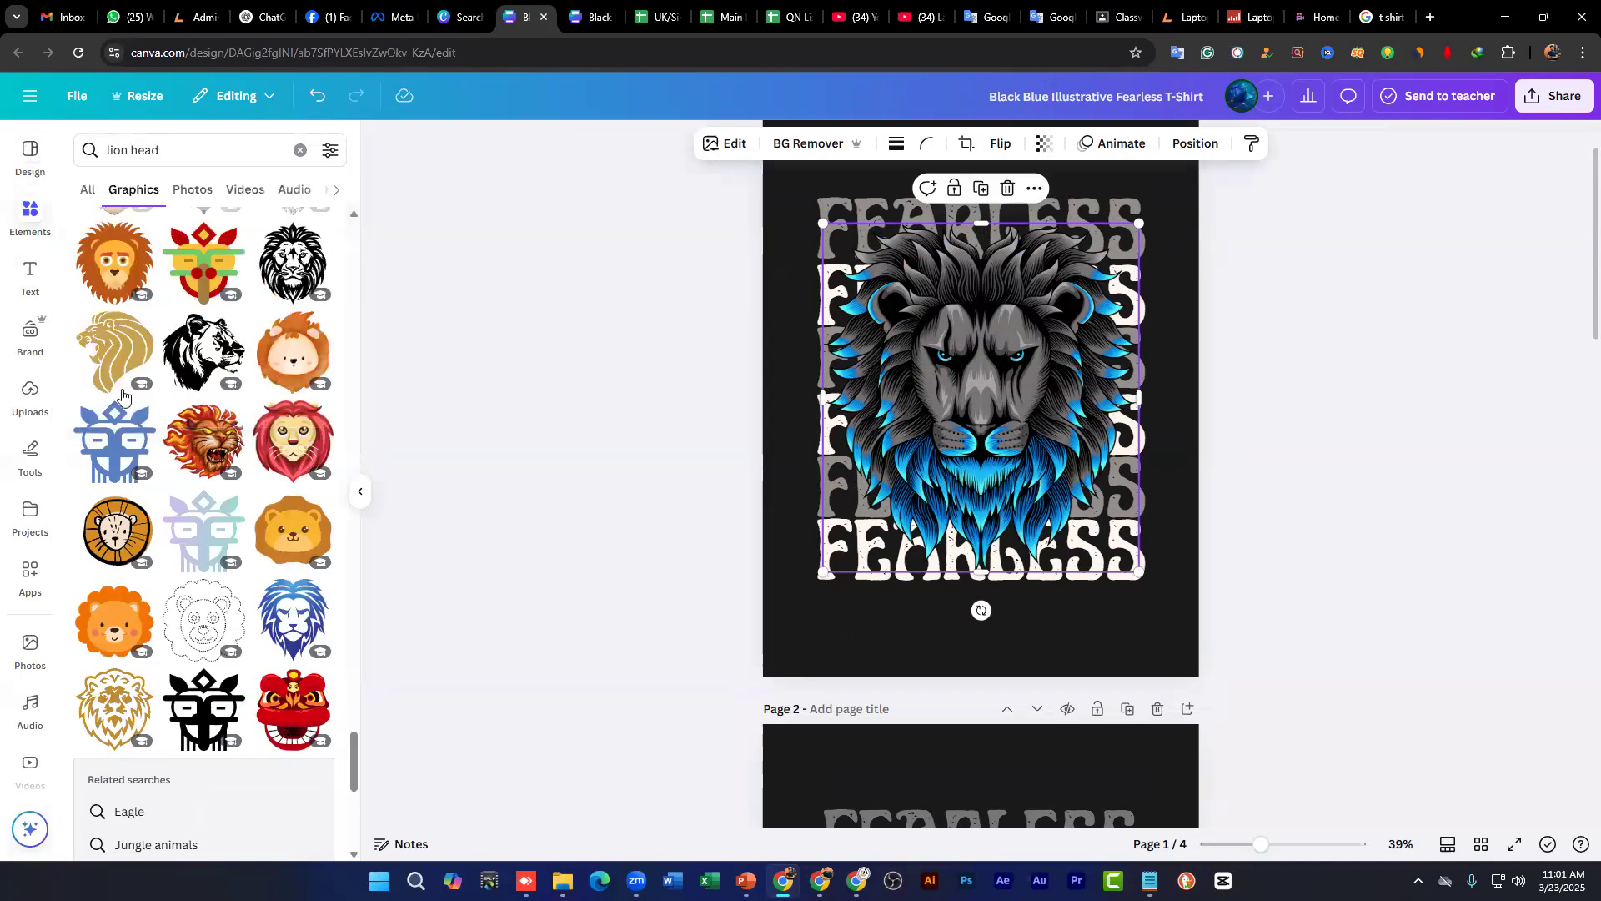
{"action": "scroll", "coordinate": [128, 389], "scroll_direction": "up", "scroll_amount": 17}
{"action": "scroll", "coordinate": [126, 387], "scroll_direction": "up", "scroll_amount": 5}
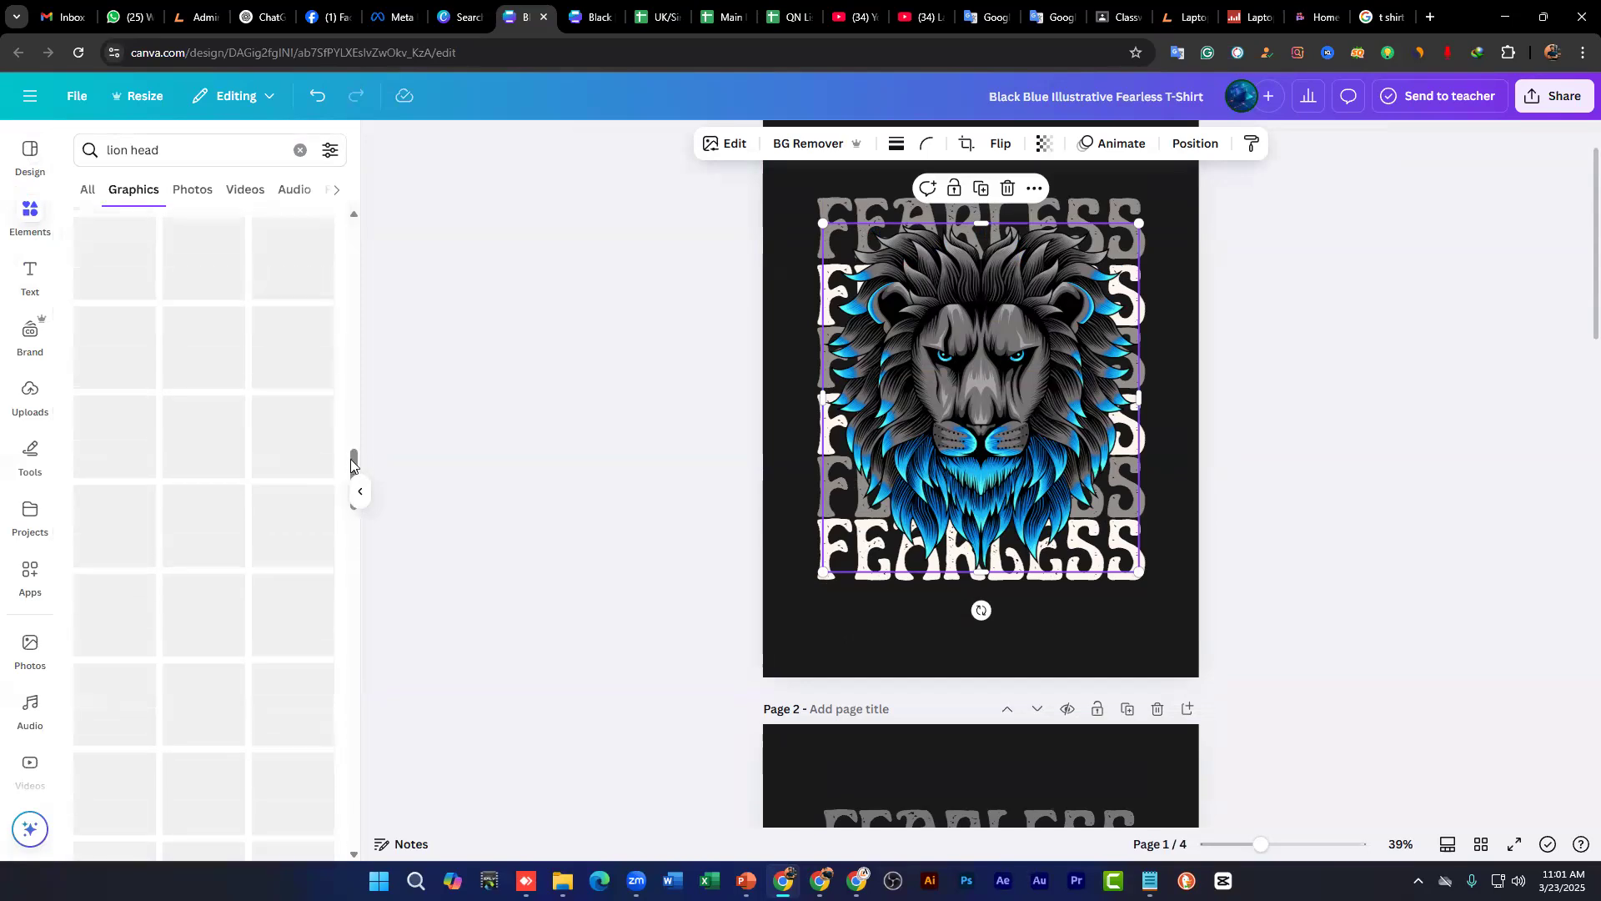
{"action": "left_click_drag", "start_coordinate": [355, 461], "coordinate": [386, 200]}
{"action": "left_click", "coordinate": [89, 191]}
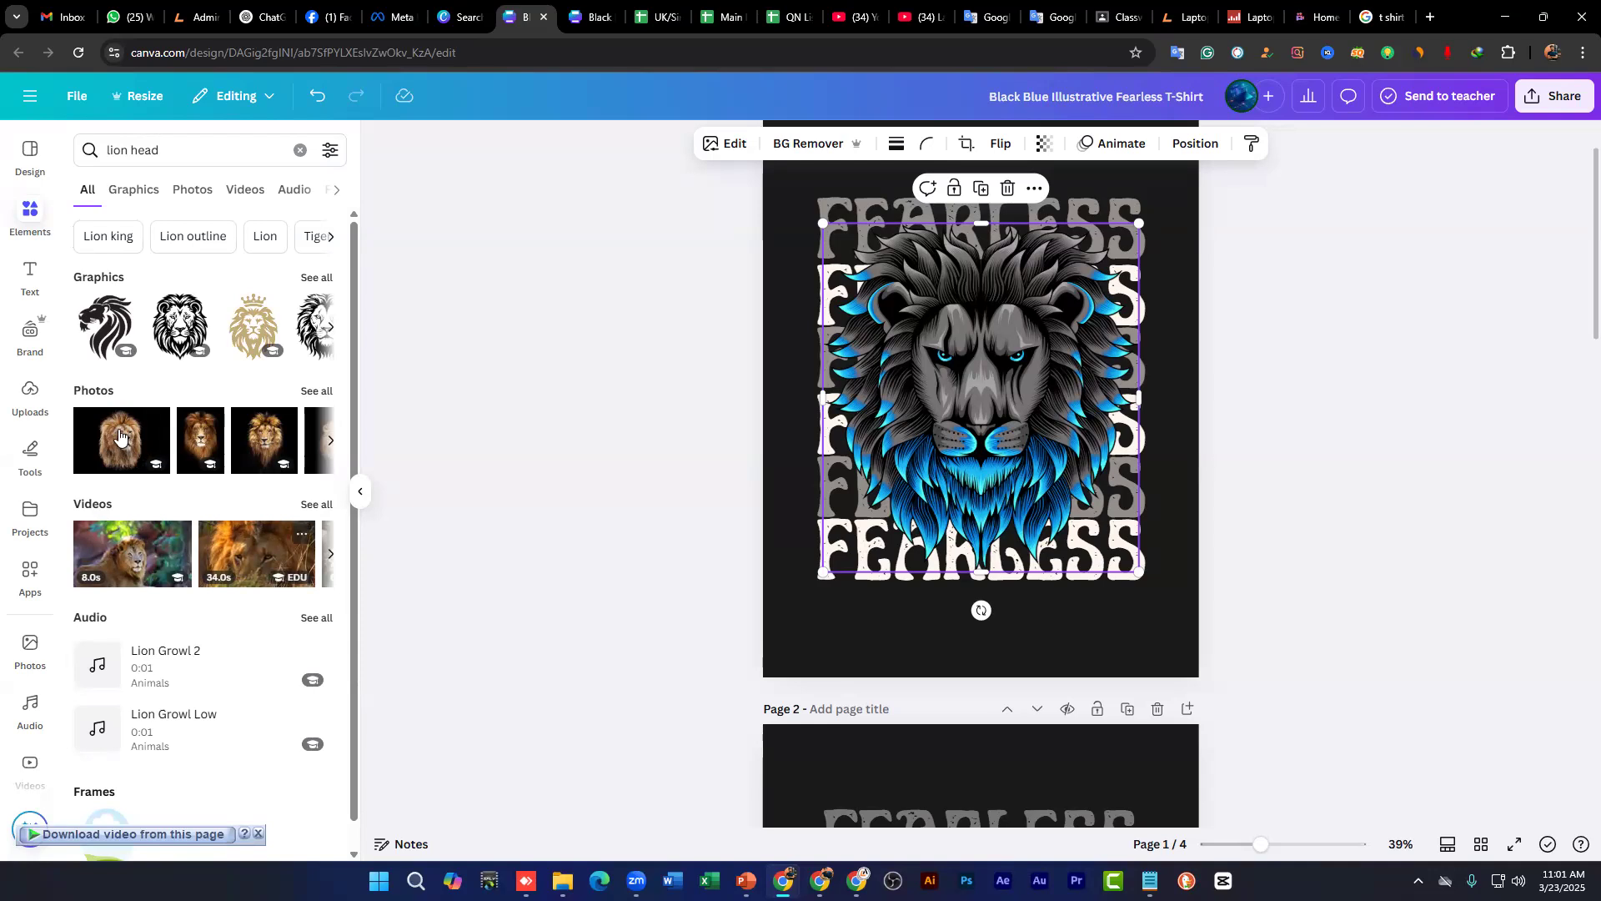
Step: Browse the lion head photo results, then the graphics results, for artwork resembling the page 1 lion
{"action": "left_click", "coordinate": [308, 391]}
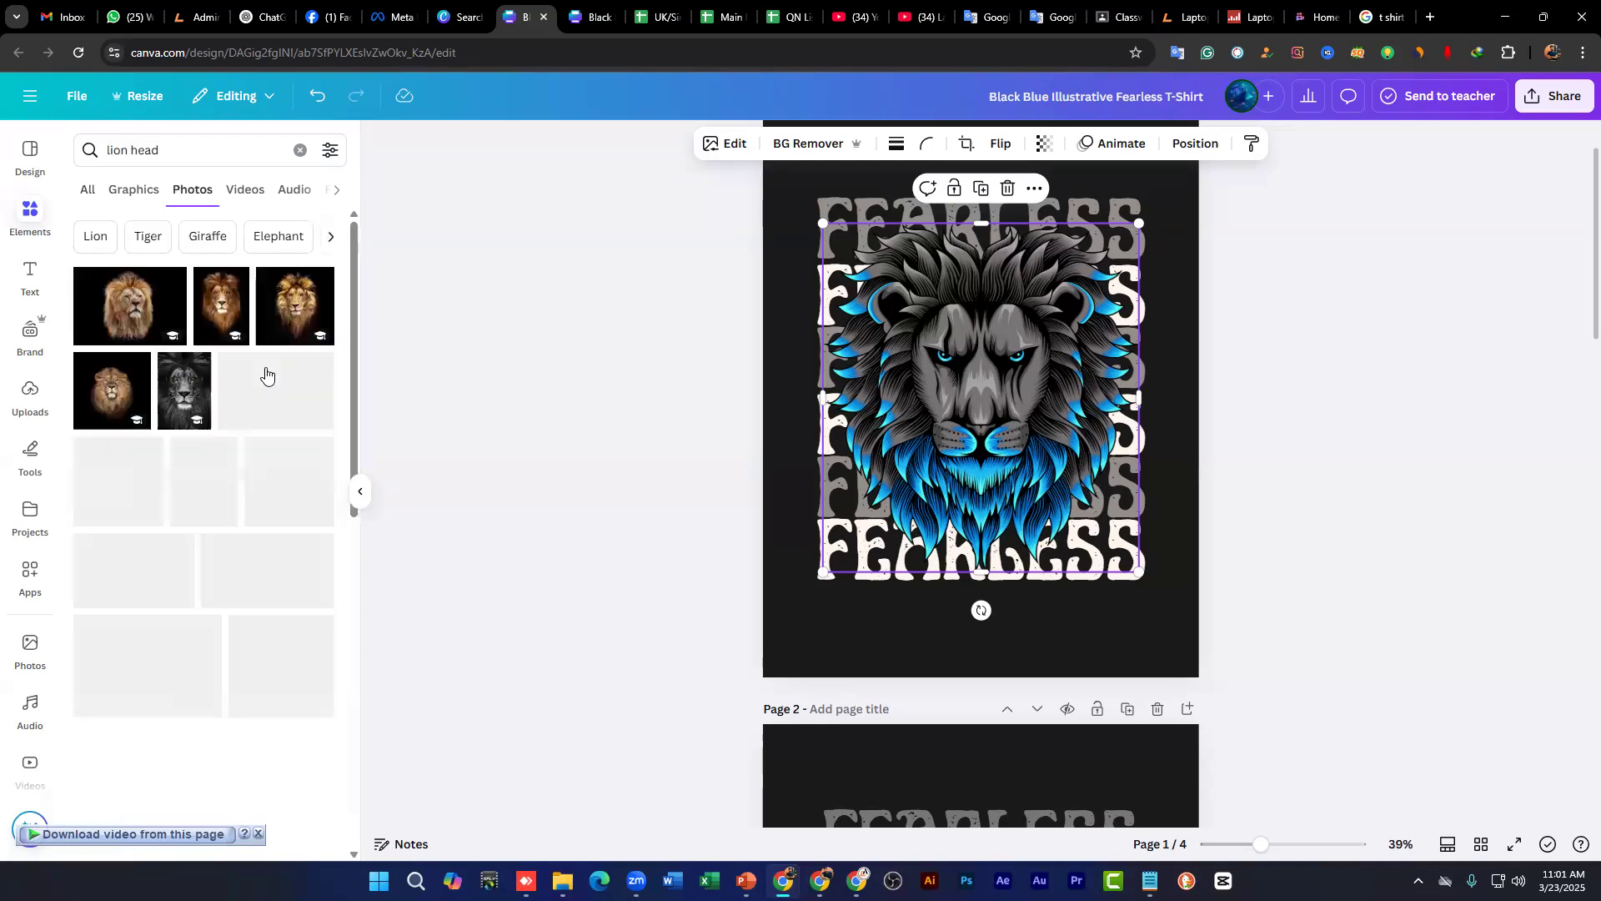
{"action": "scroll", "coordinate": [283, 535], "scroll_direction": "down", "scroll_amount": 4}
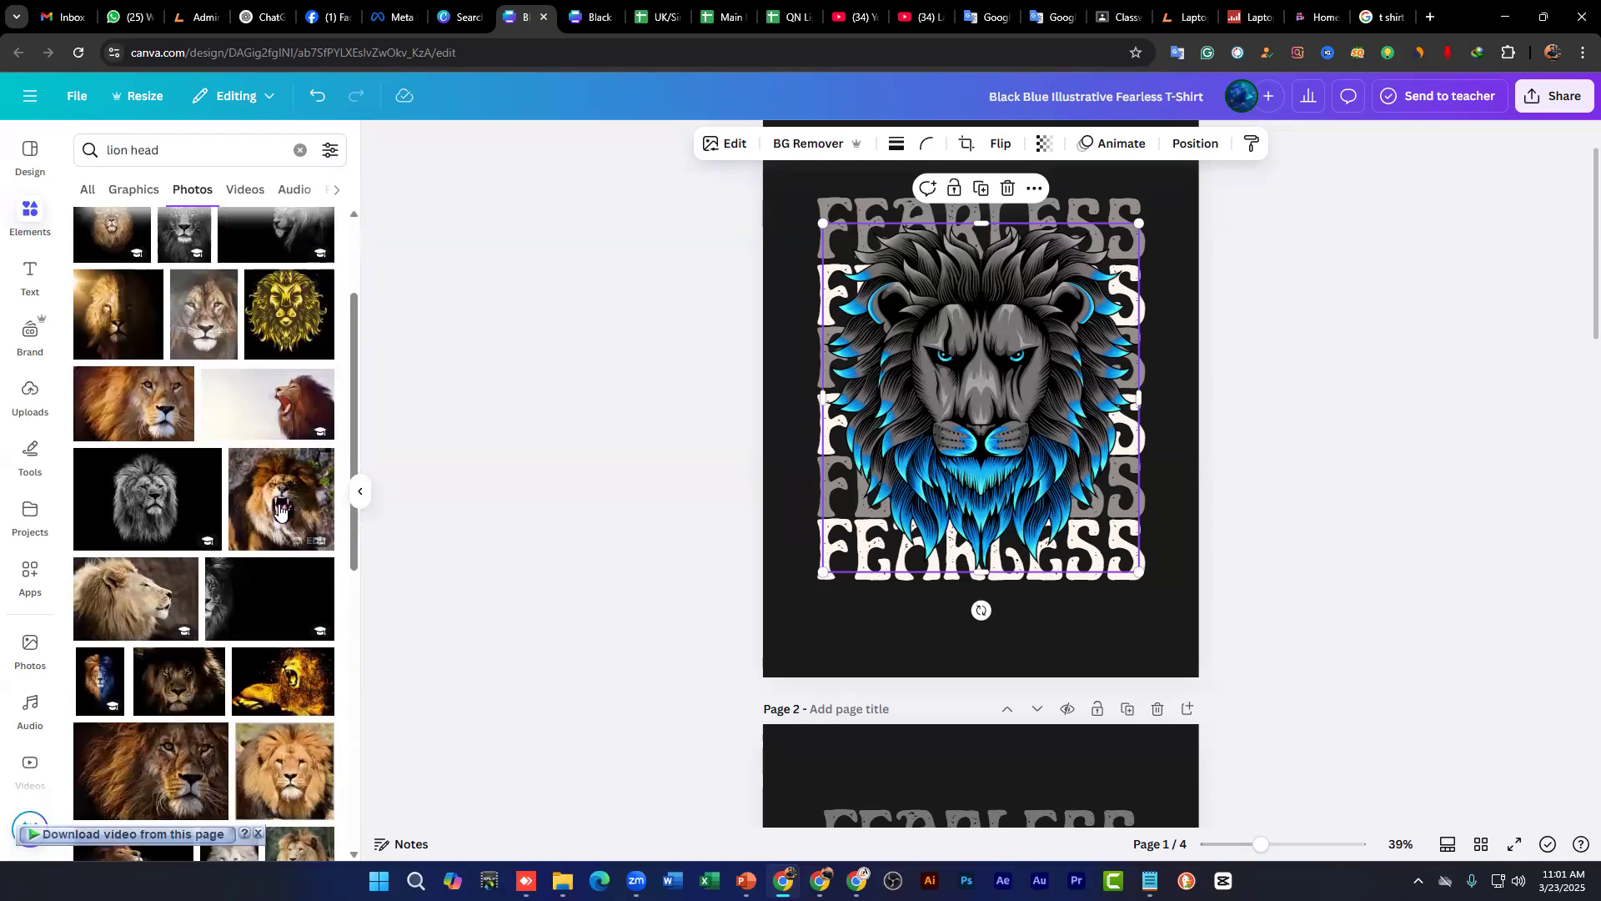
{"action": "scroll", "coordinate": [279, 501], "scroll_direction": "down", "scroll_amount": 3}
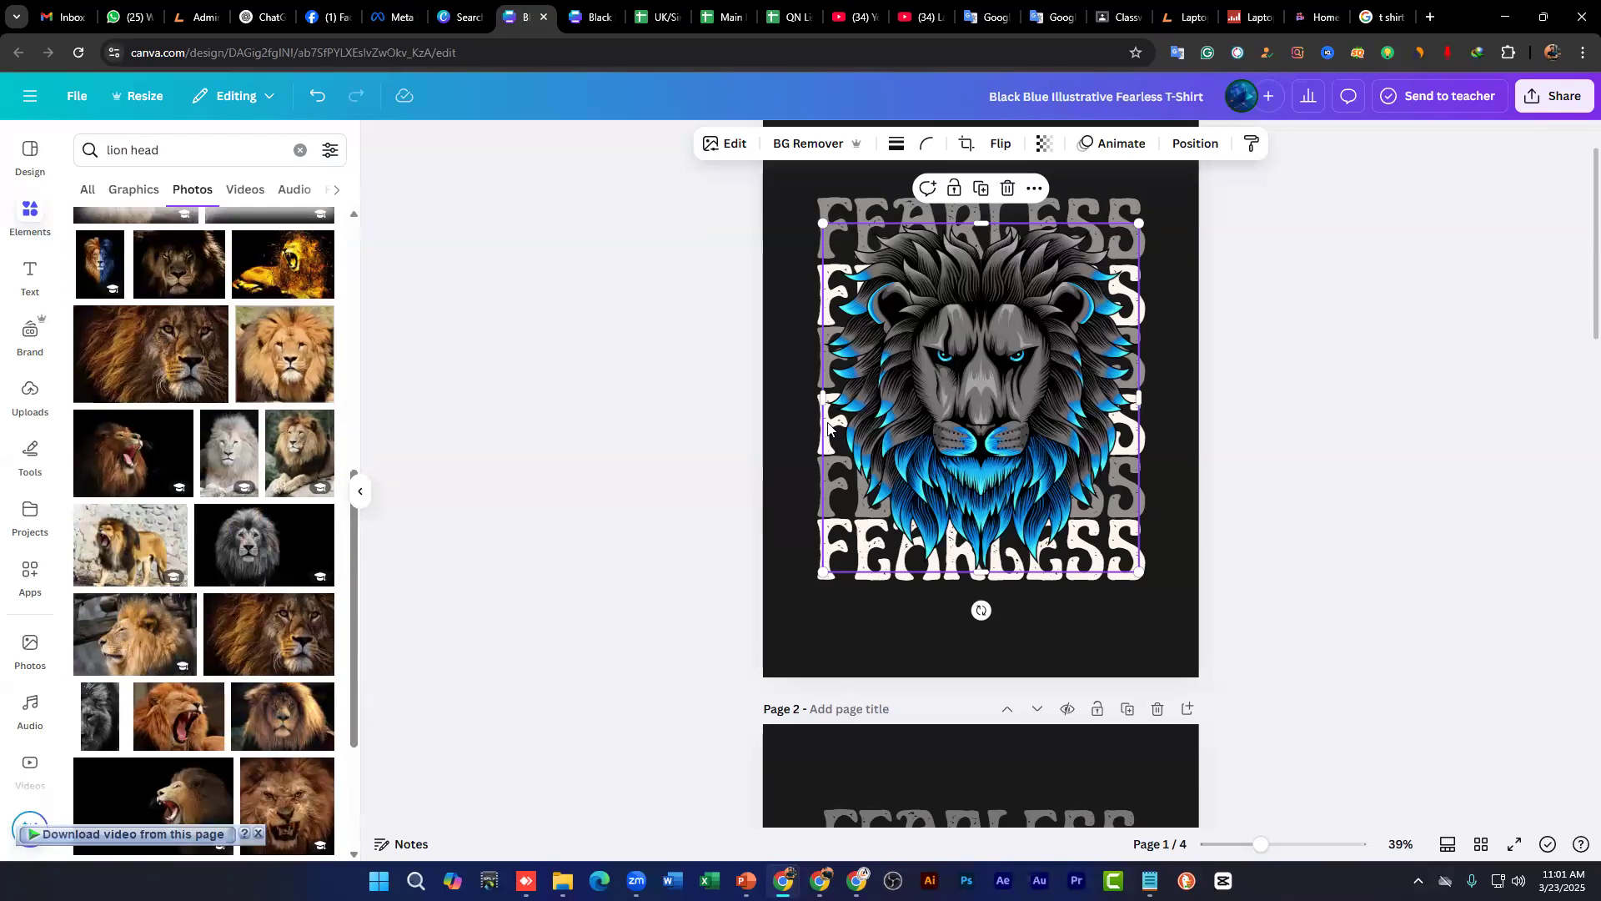
{"action": "scroll", "coordinate": [217, 530], "scroll_direction": "down", "scroll_amount": 8}
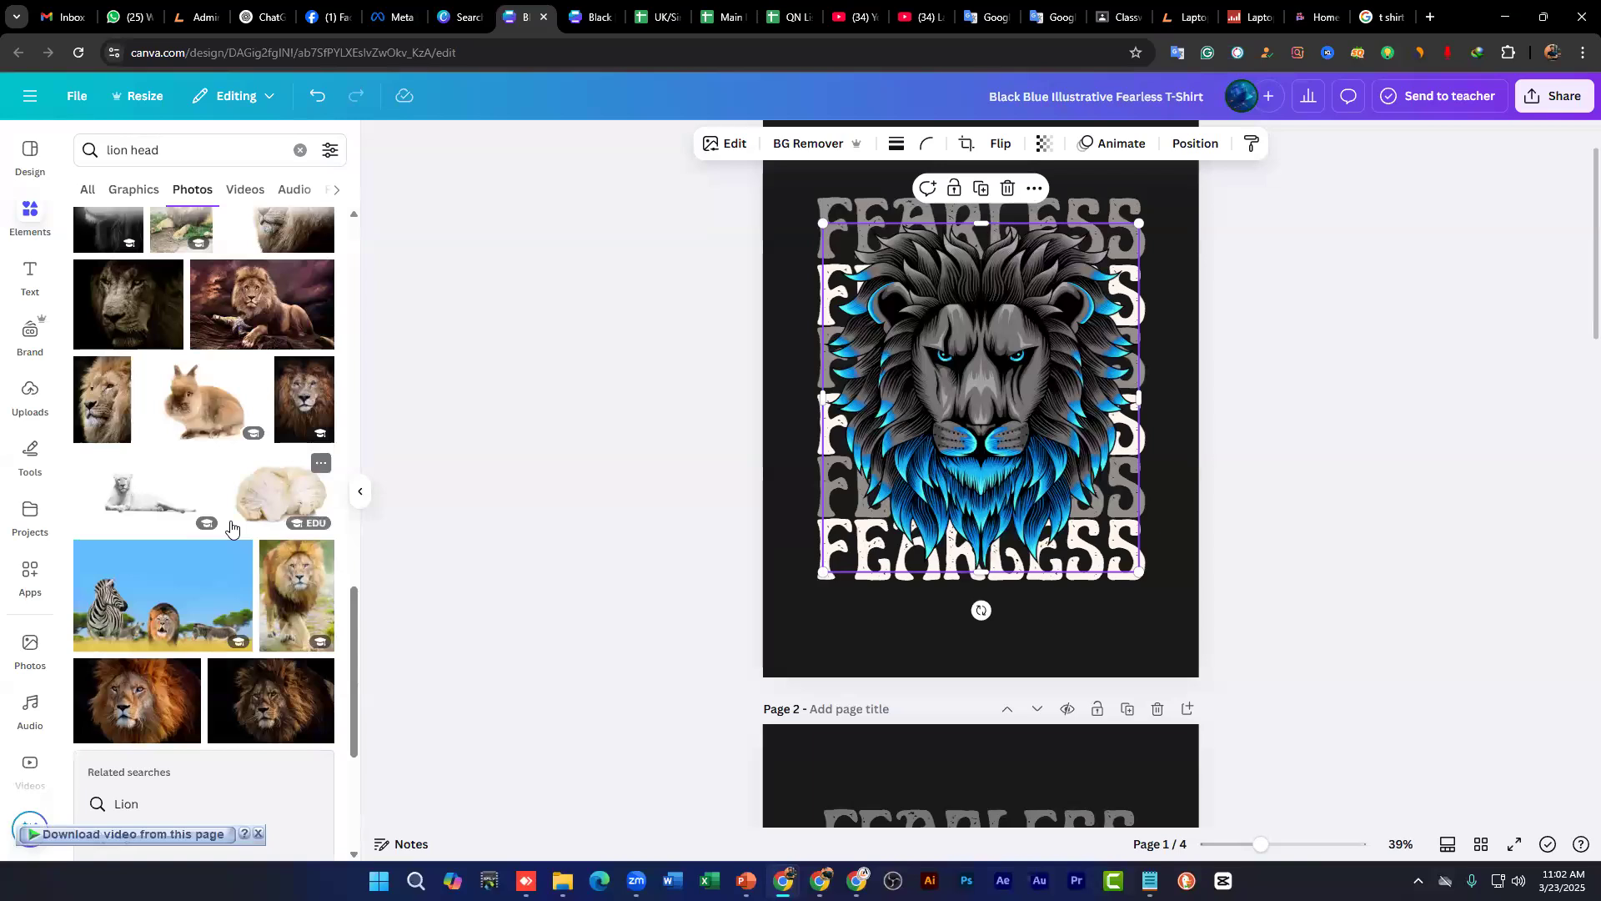
{"action": "scroll", "coordinate": [231, 527], "scroll_direction": "down", "scroll_amount": 10}
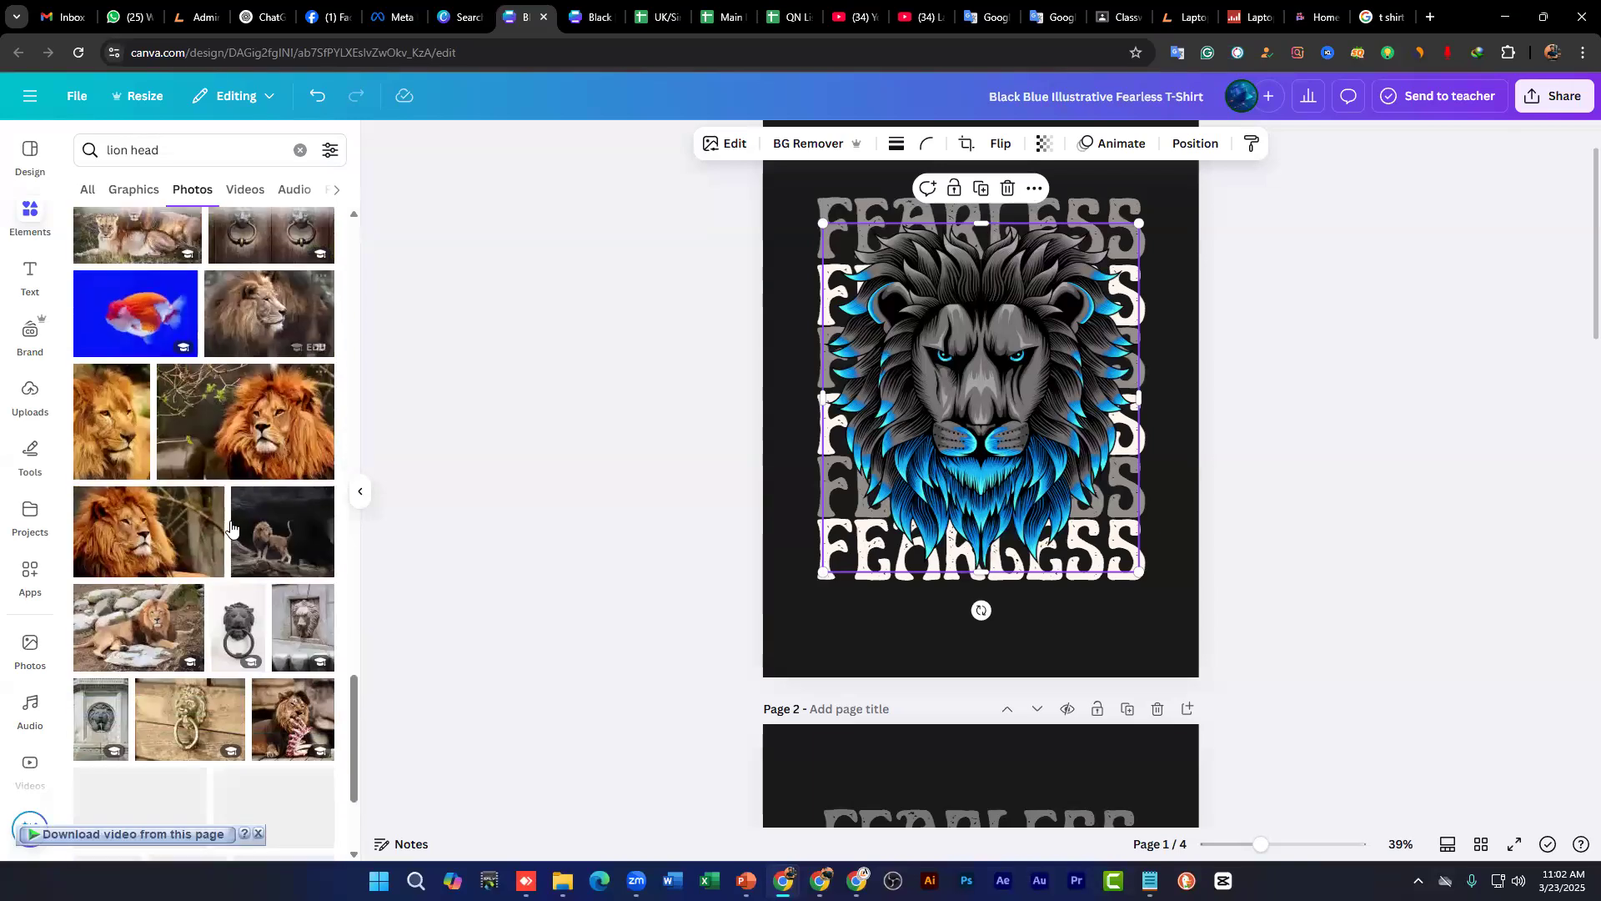
{"action": "scroll", "coordinate": [237, 523], "scroll_direction": "down", "scroll_amount": 10}
{"action": "scroll", "coordinate": [248, 512], "scroll_direction": "up", "scroll_amount": 20}
{"action": "left_click", "coordinate": [116, 191]}
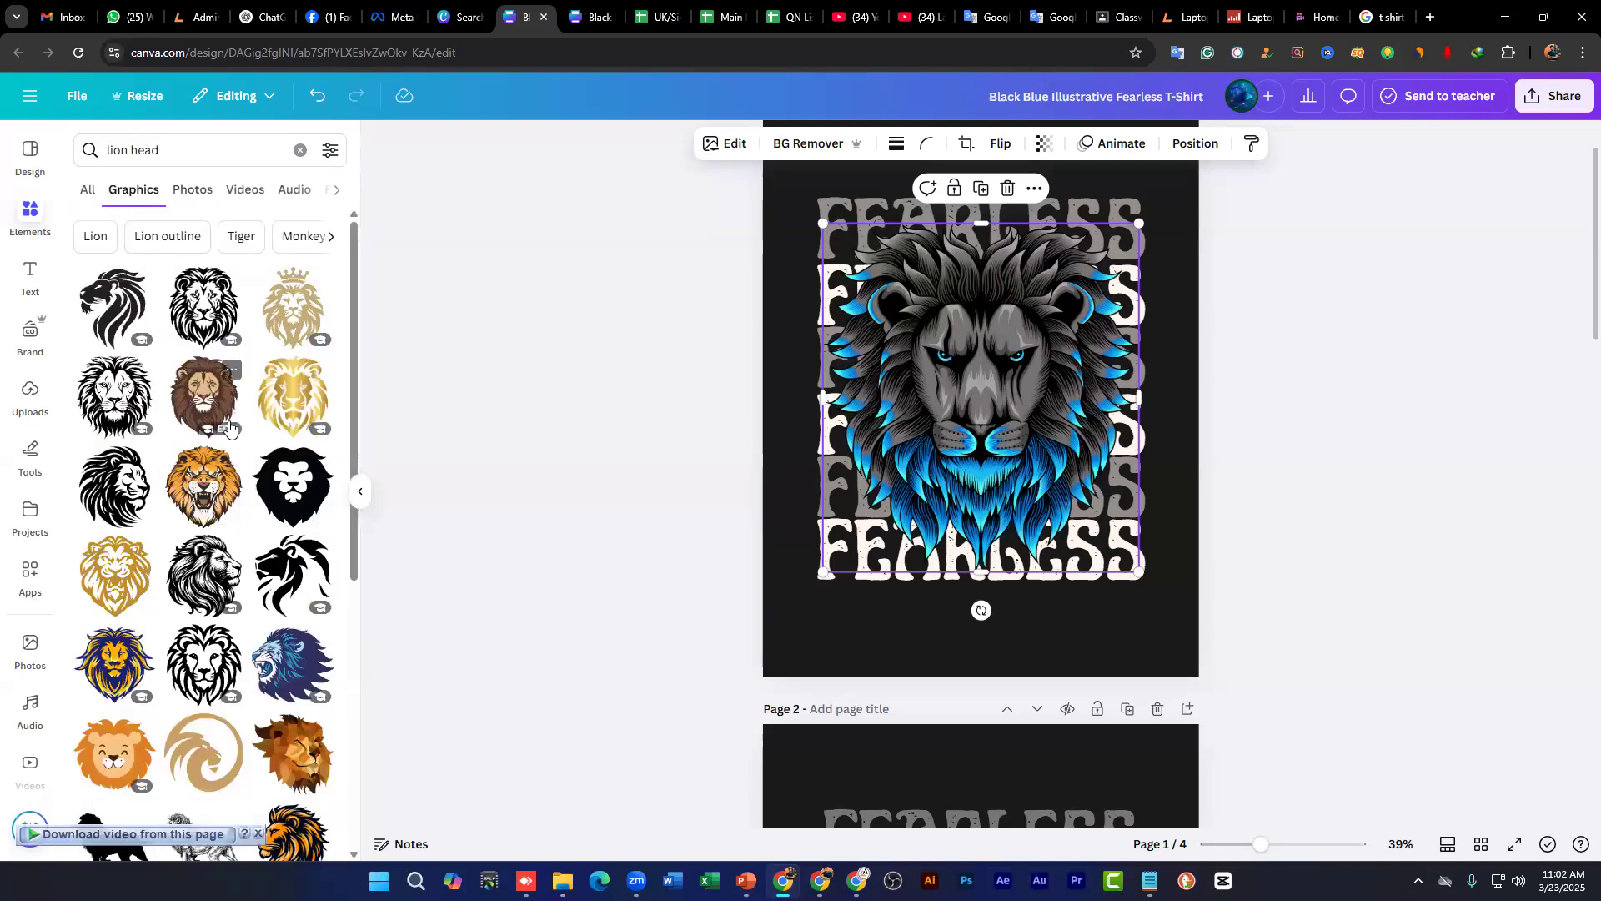
{"action": "scroll", "coordinate": [237, 450], "scroll_direction": "down", "scroll_amount": 2}
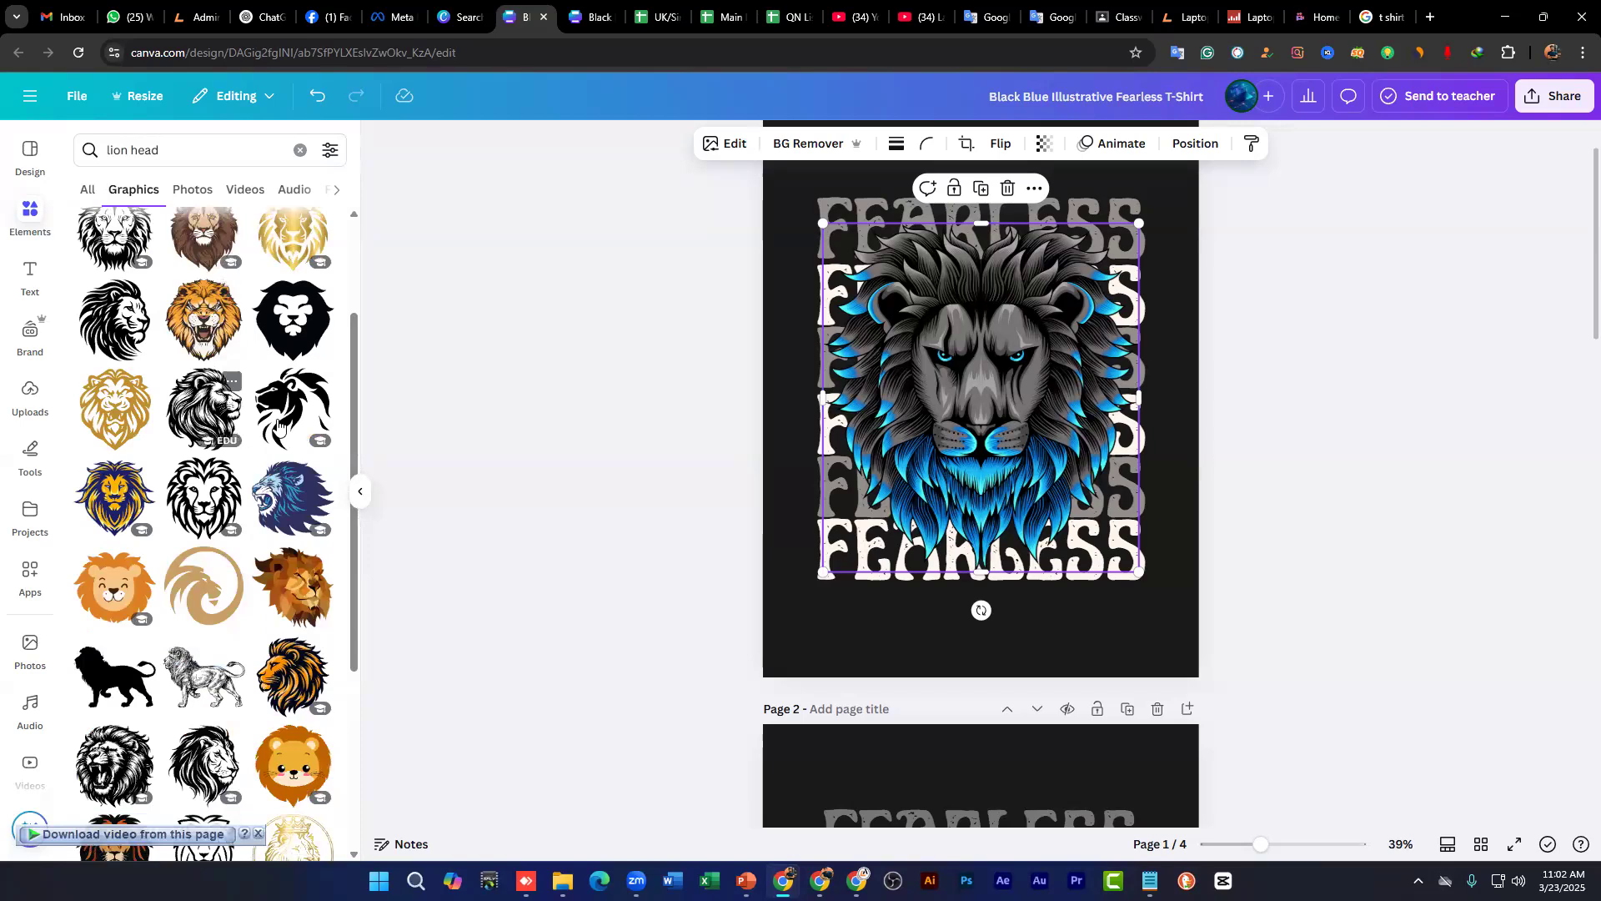
{"action": "scroll", "coordinate": [280, 426], "scroll_direction": "up", "scroll_amount": 2}
Step: Try the black front-facing lion head graphic in the middle of the FEARLESS stack on page 2
{"action": "scroll", "coordinate": [1089, 515], "scroll_direction": "down", "scroll_amount": 4}
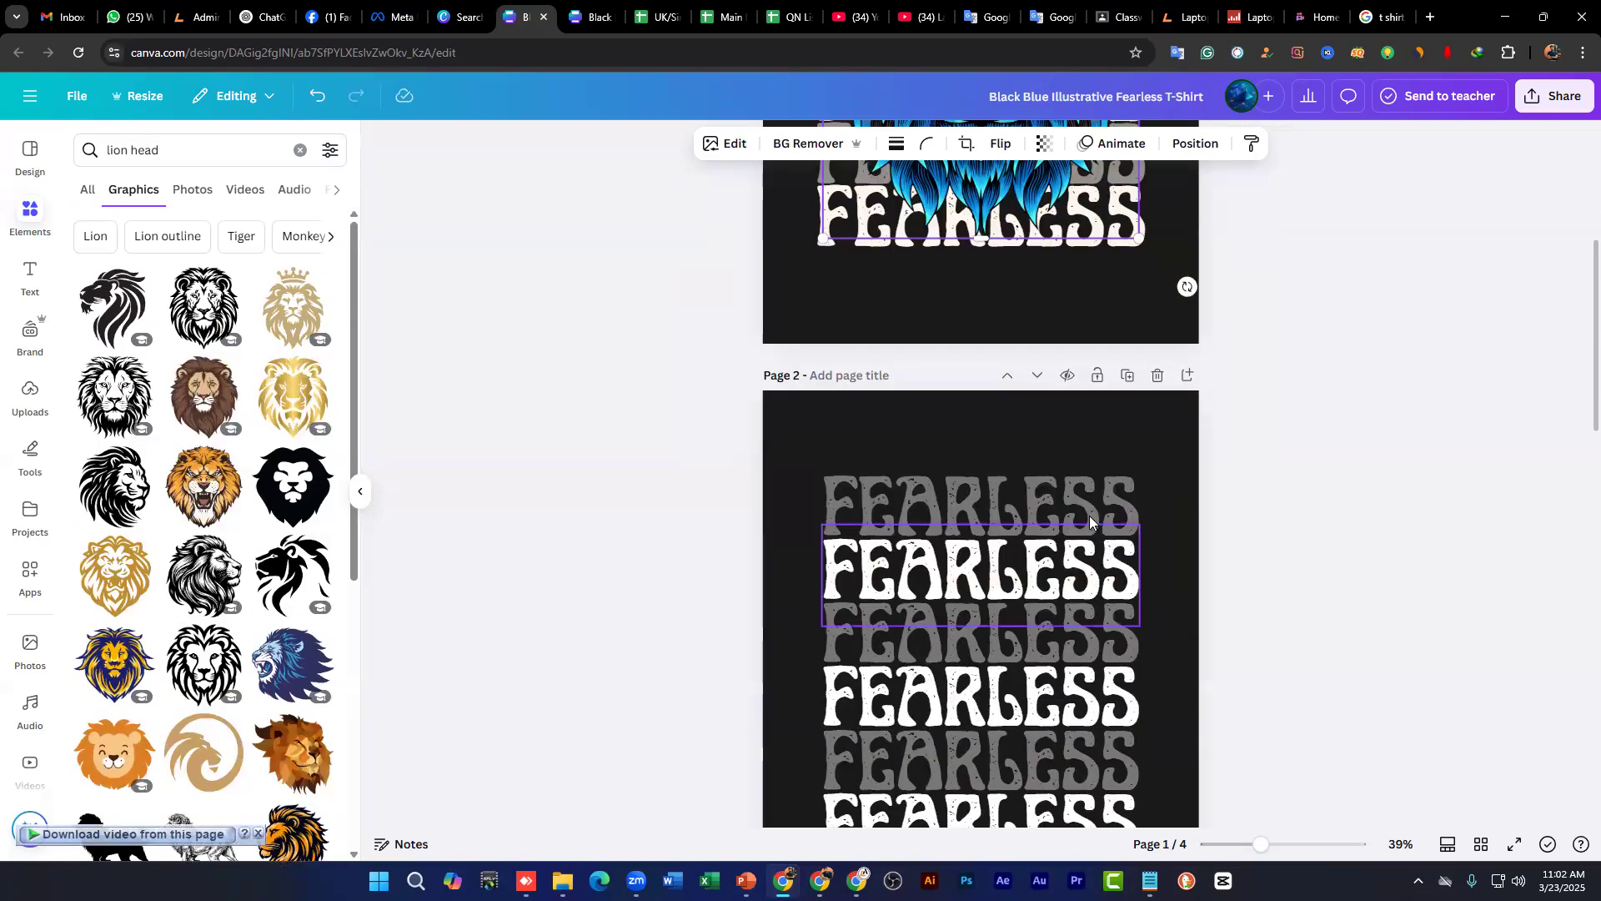
{"action": "scroll", "coordinate": [1089, 515], "scroll_direction": "down", "scroll_amount": 1}
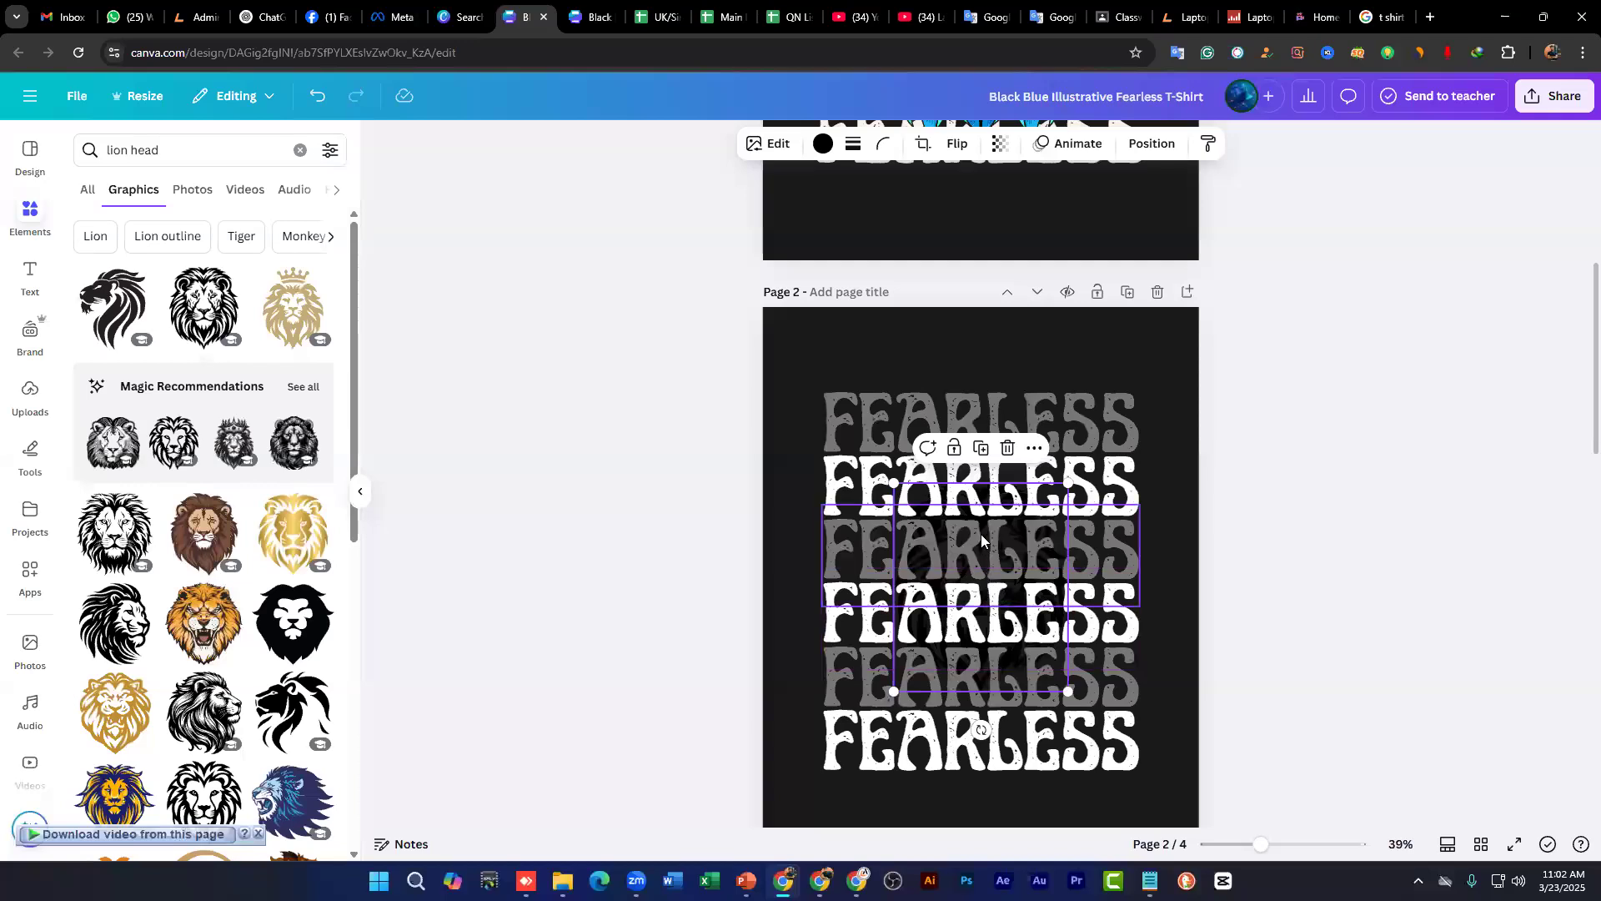
{"action": "scroll", "coordinate": [909, 459], "scroll_direction": "up", "scroll_amount": 1}
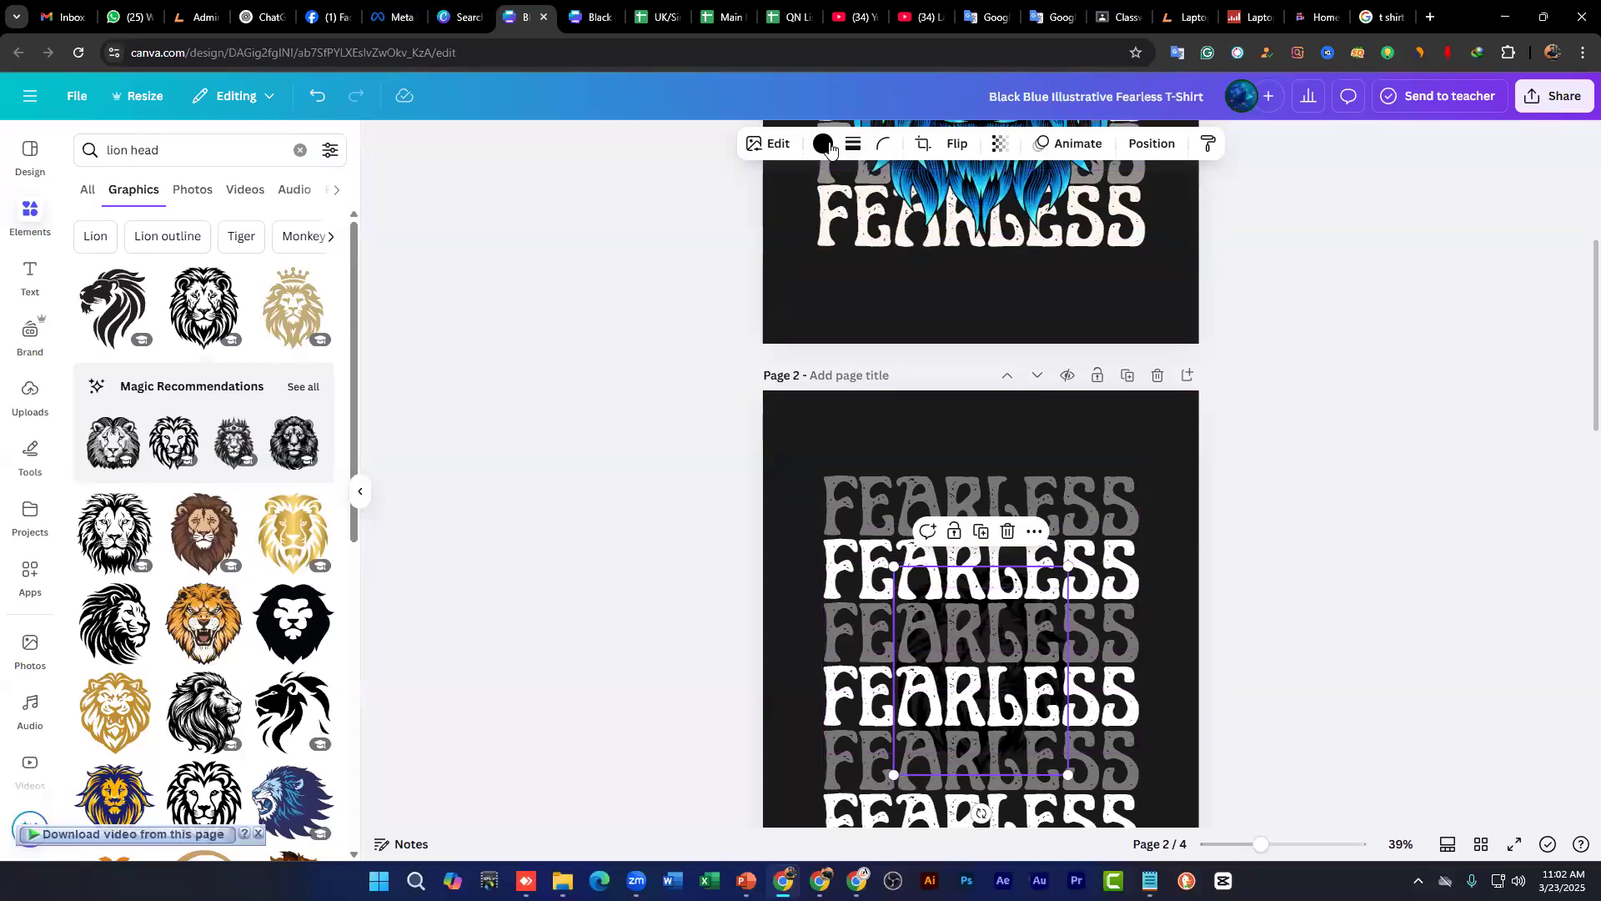
Step: Try blue and black on the page 2 lion head graphic, then color it white
{"action": "left_click", "coordinate": [823, 144]}
{"action": "left_click", "coordinate": [281, 441]}
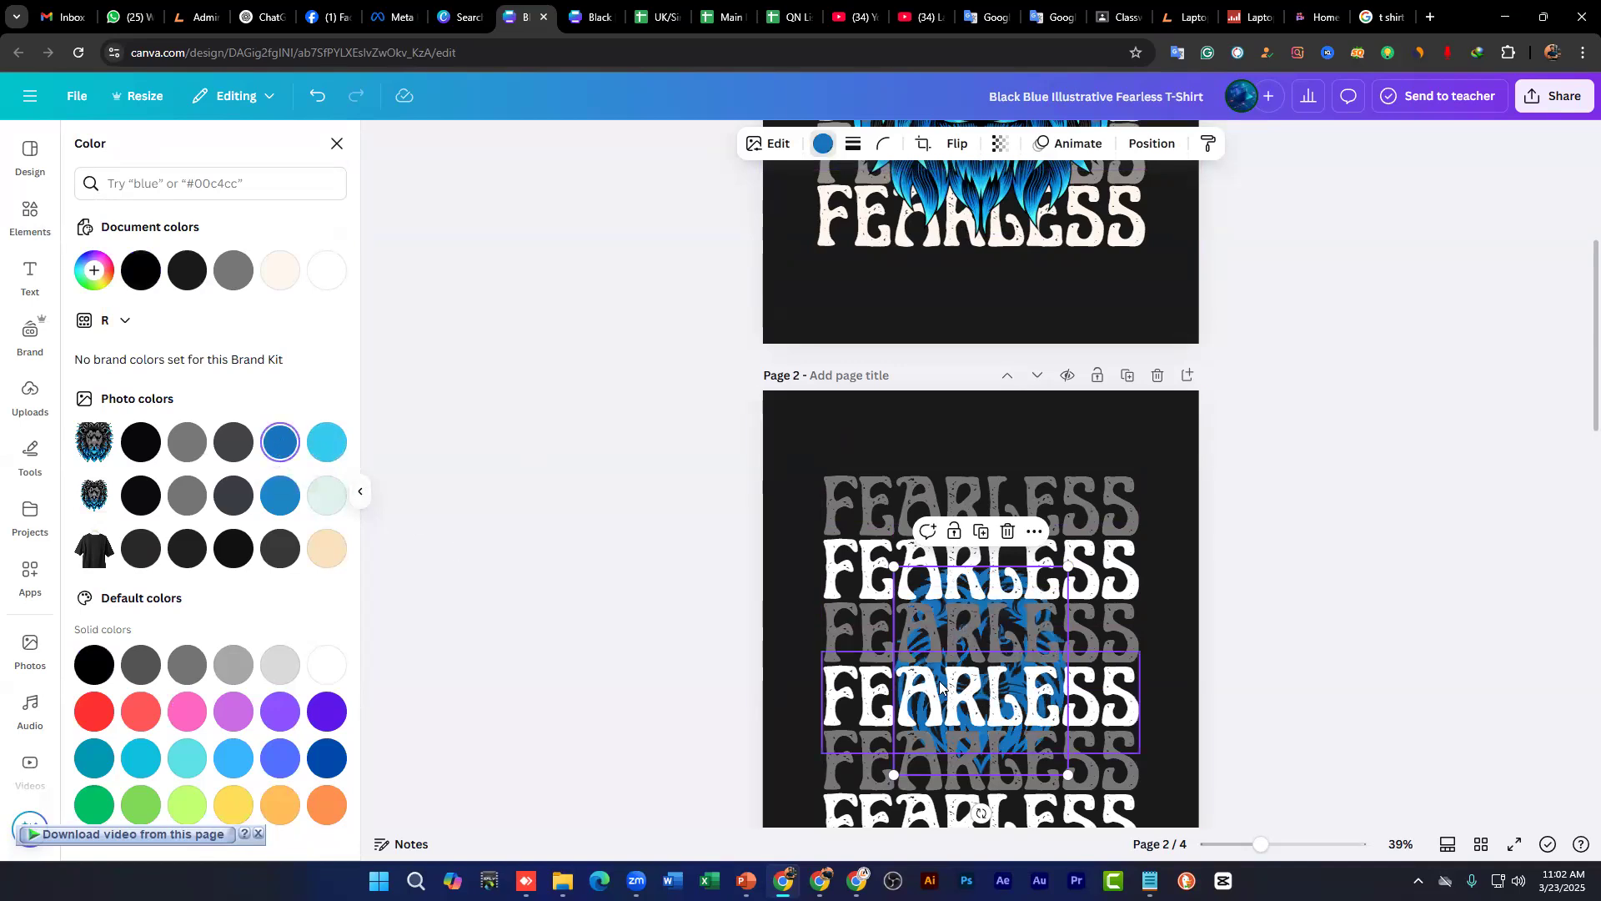
{"action": "left_click", "coordinate": [149, 279]}
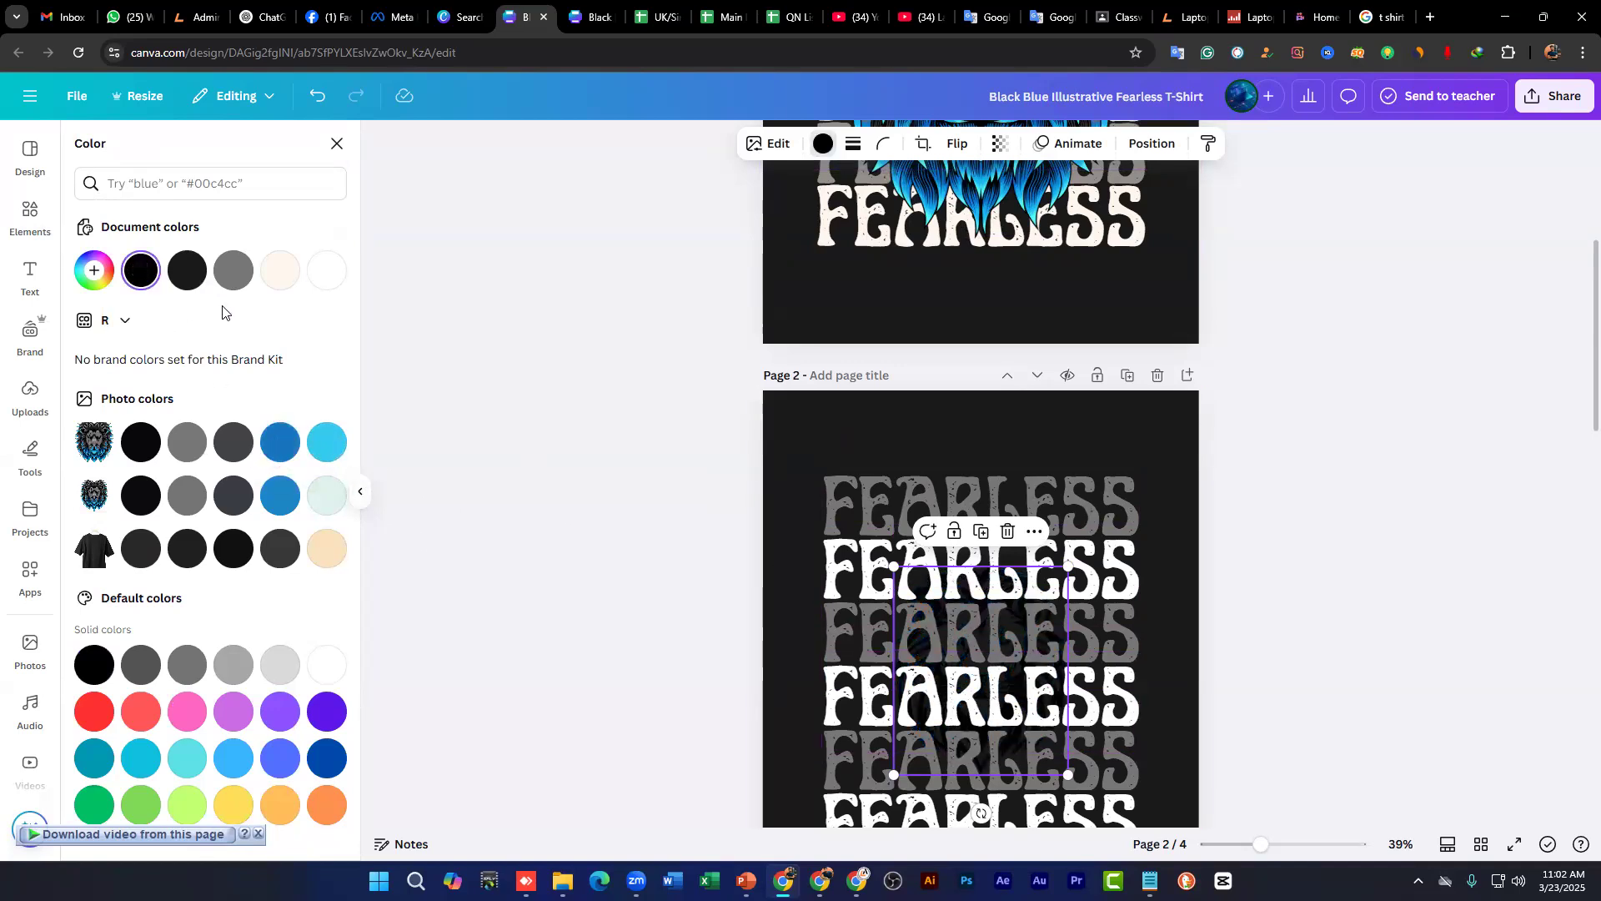
{"action": "left_click", "coordinate": [332, 274]}
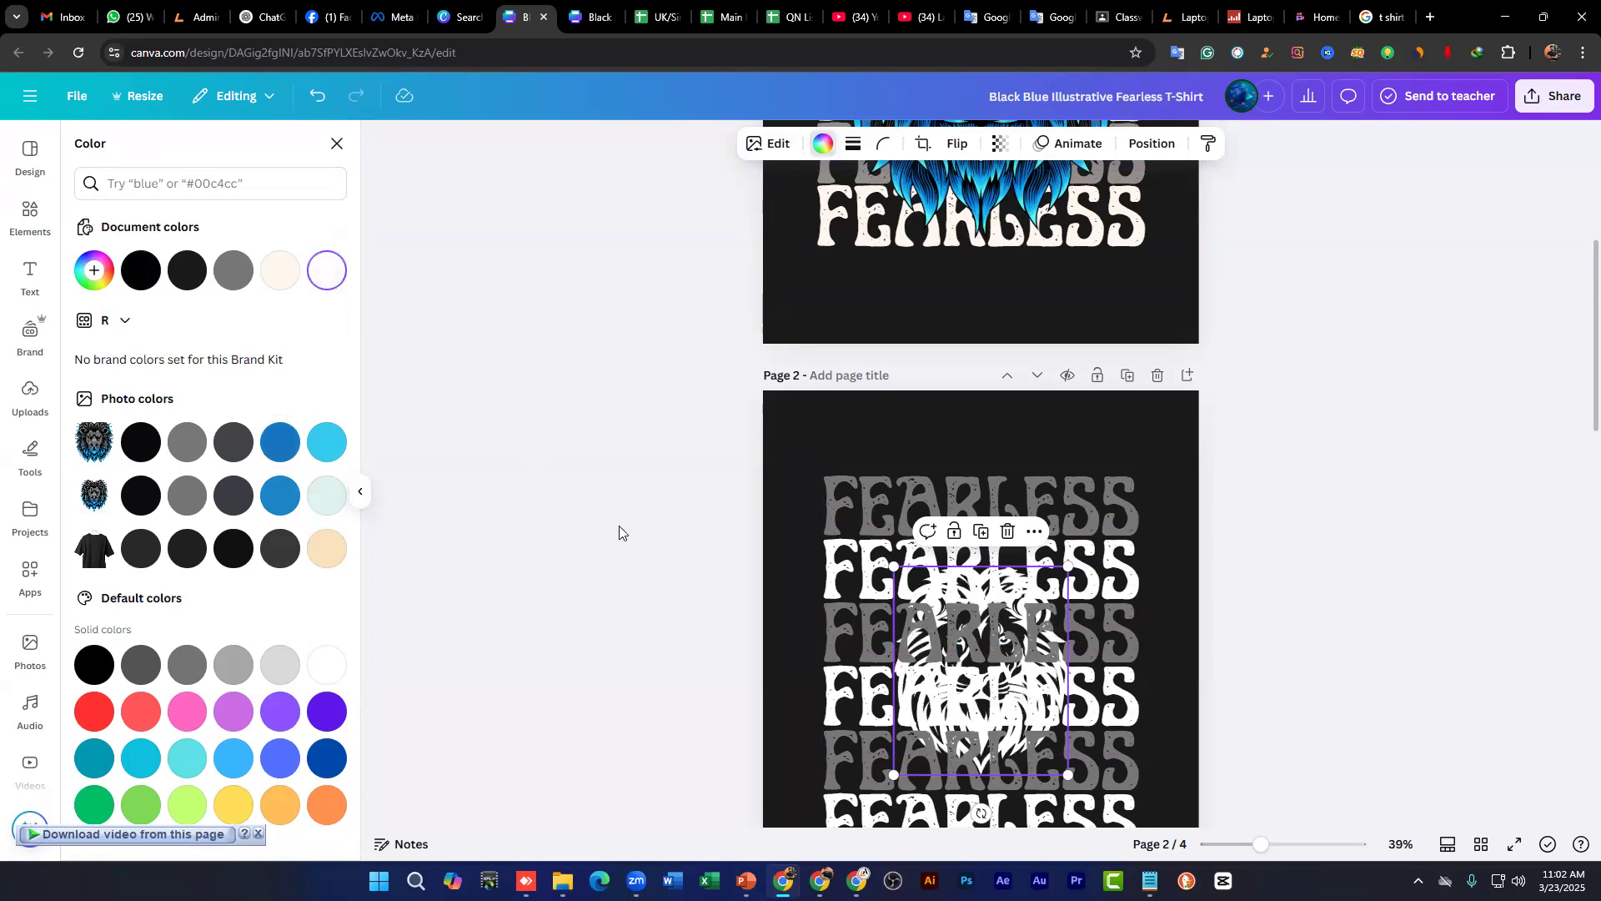
Step: Bring the white lion head in front of the FEARLESS lines and move it up over the upper lines
{"action": "scroll", "coordinate": [1284, 508], "scroll_direction": "up", "scroll_amount": 2}
{"action": "scroll", "coordinate": [1275, 507], "scroll_direction": "down", "scroll_amount": 3}
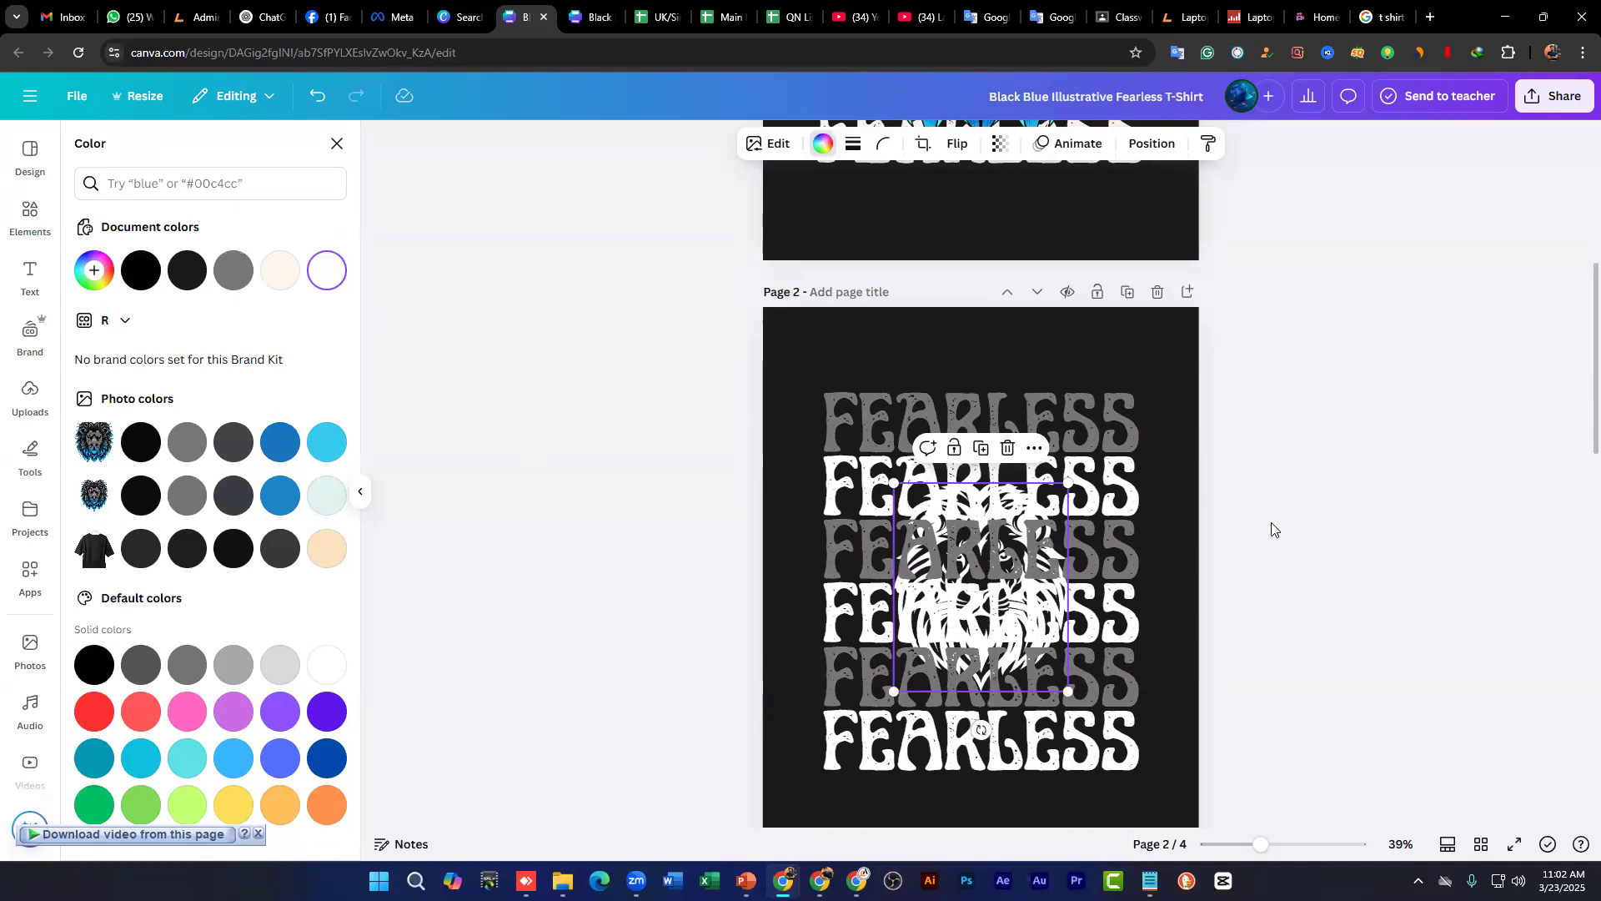
{"action": "key", "text": "ctrl+]"}
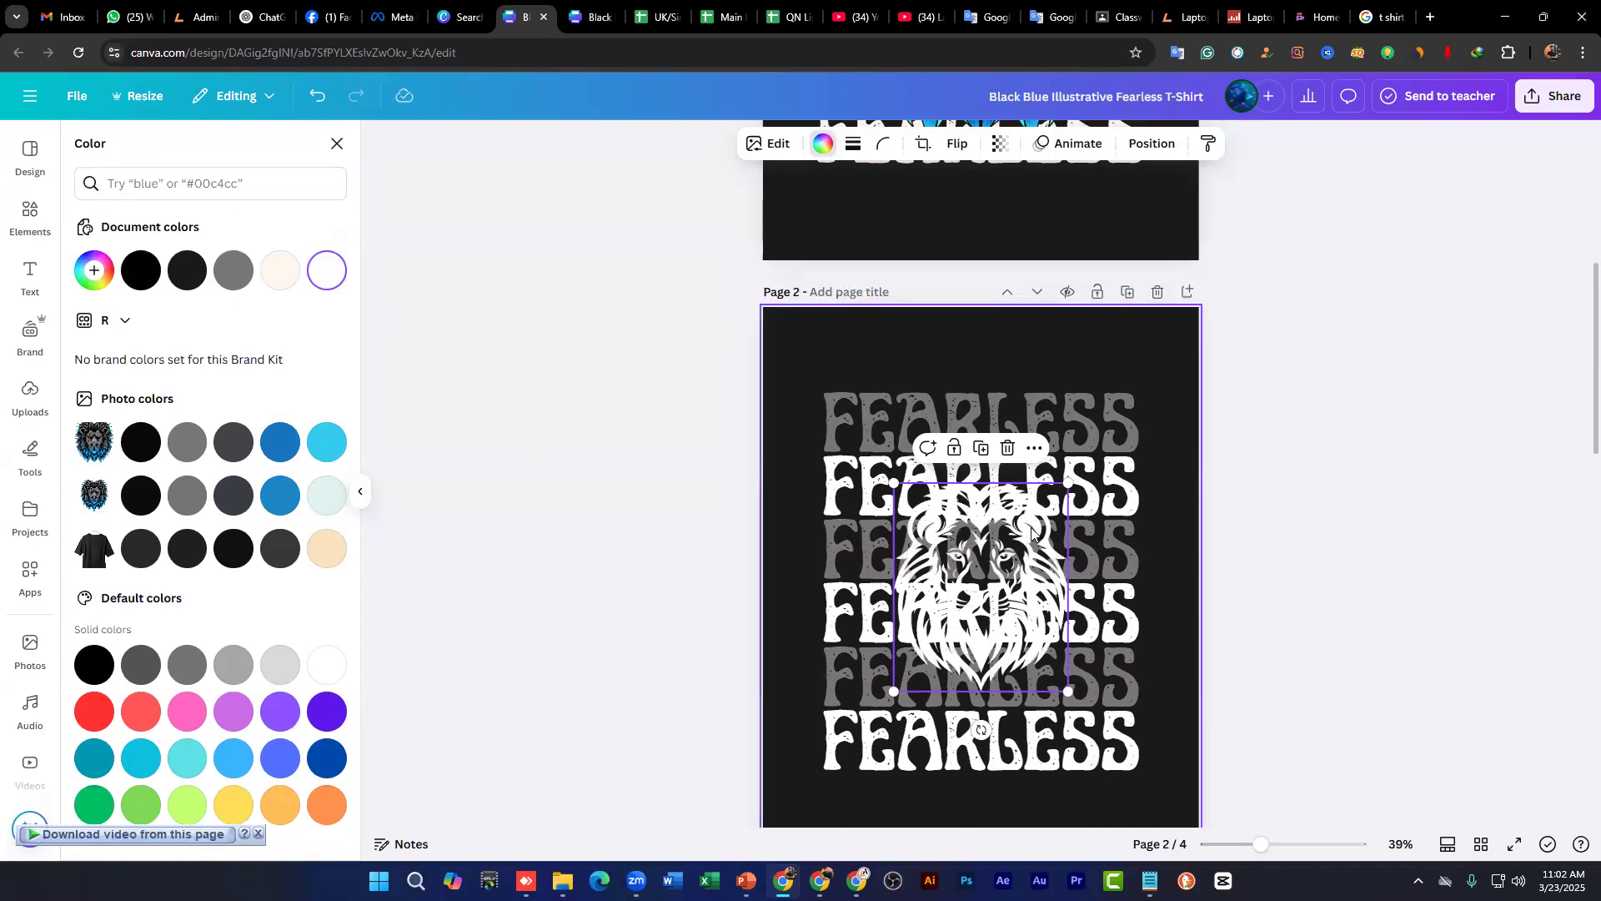
{"action": "left_click_drag", "start_coordinate": [1010, 513], "coordinate": [1036, 396]}
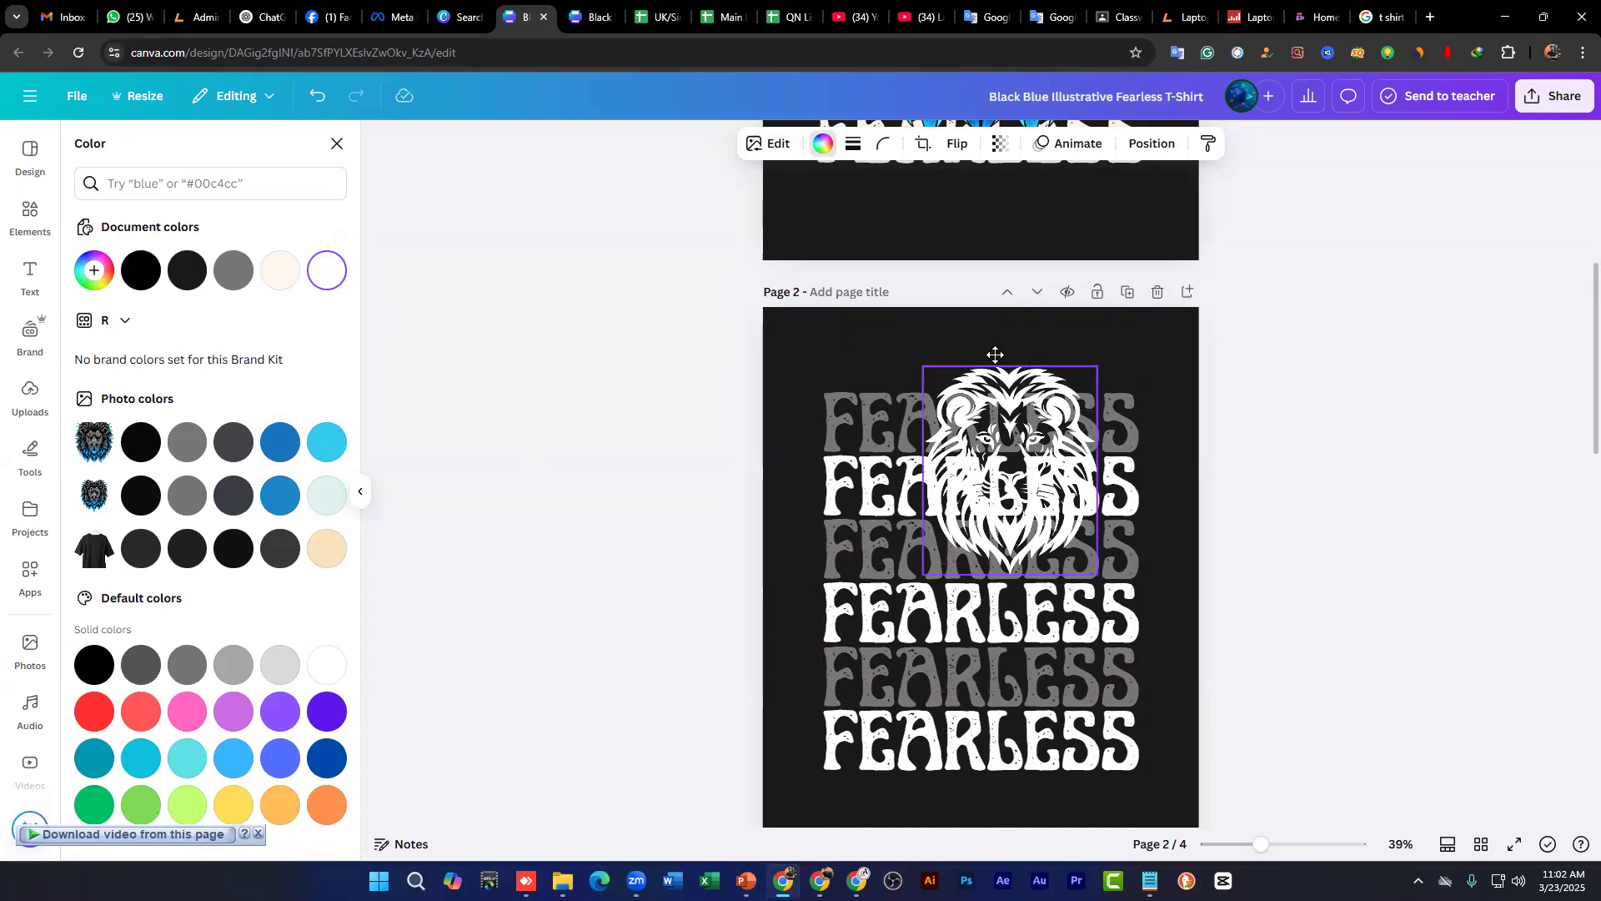
Step: Compare the white lion head with the page 1 lion and delete it from page 2
{"action": "scroll", "coordinate": [1093, 395], "scroll_direction": "up", "scroll_amount": 5}
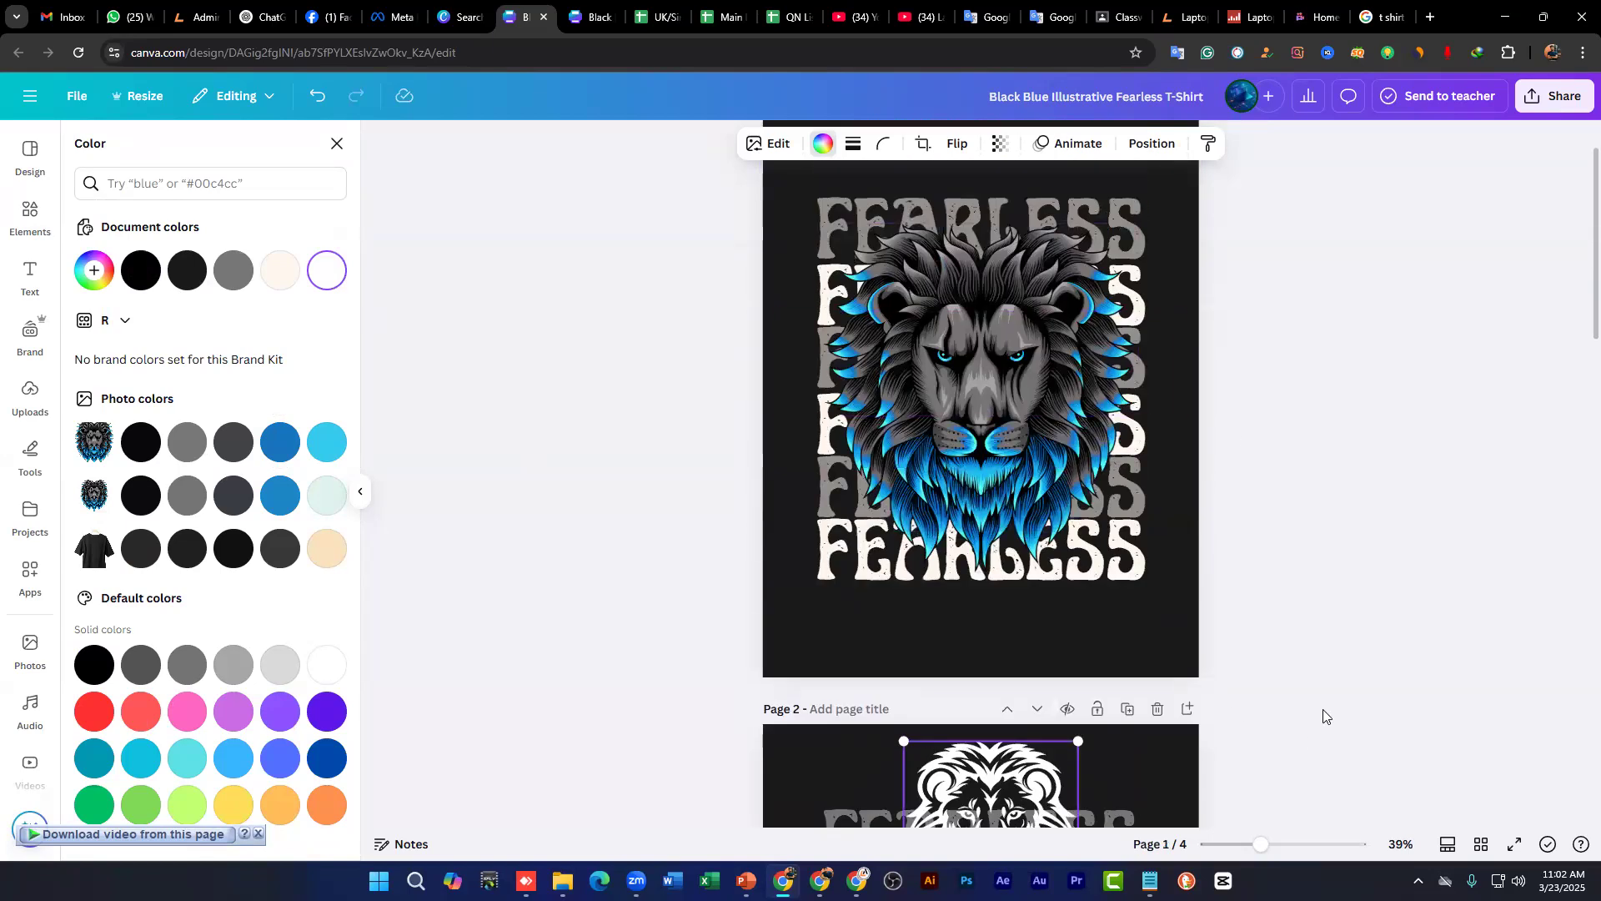
{"action": "scroll", "coordinate": [1324, 713], "scroll_direction": "down", "scroll_amount": 4}
{"action": "left_click_drag", "start_coordinate": [955, 534], "coordinate": [964, 586]}
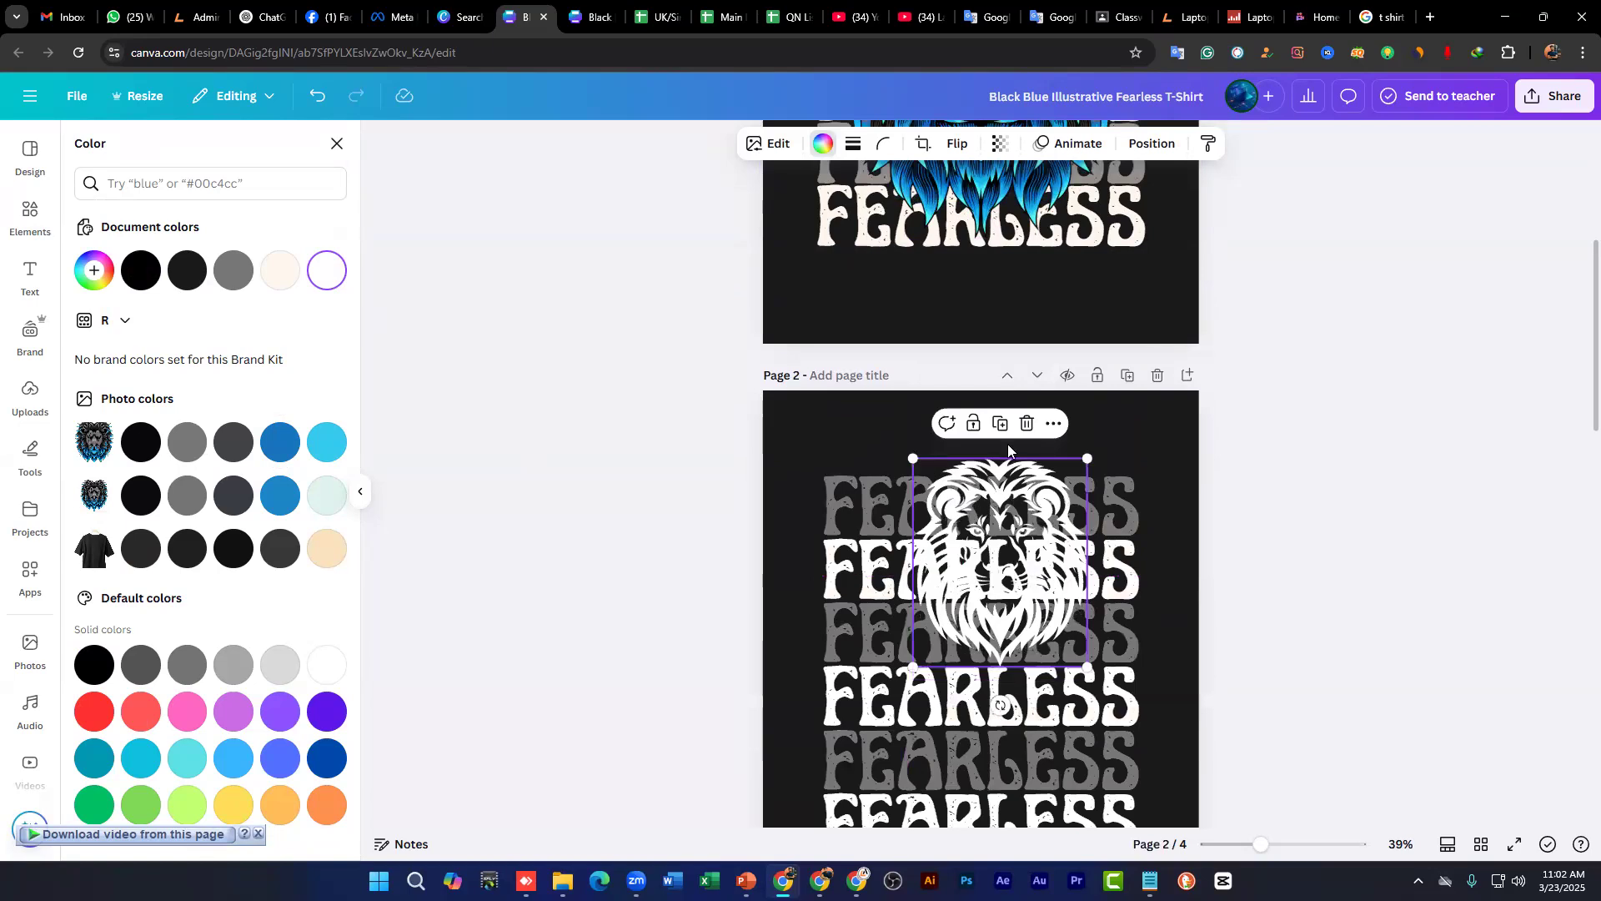
{"action": "key", "text": "Delete"}
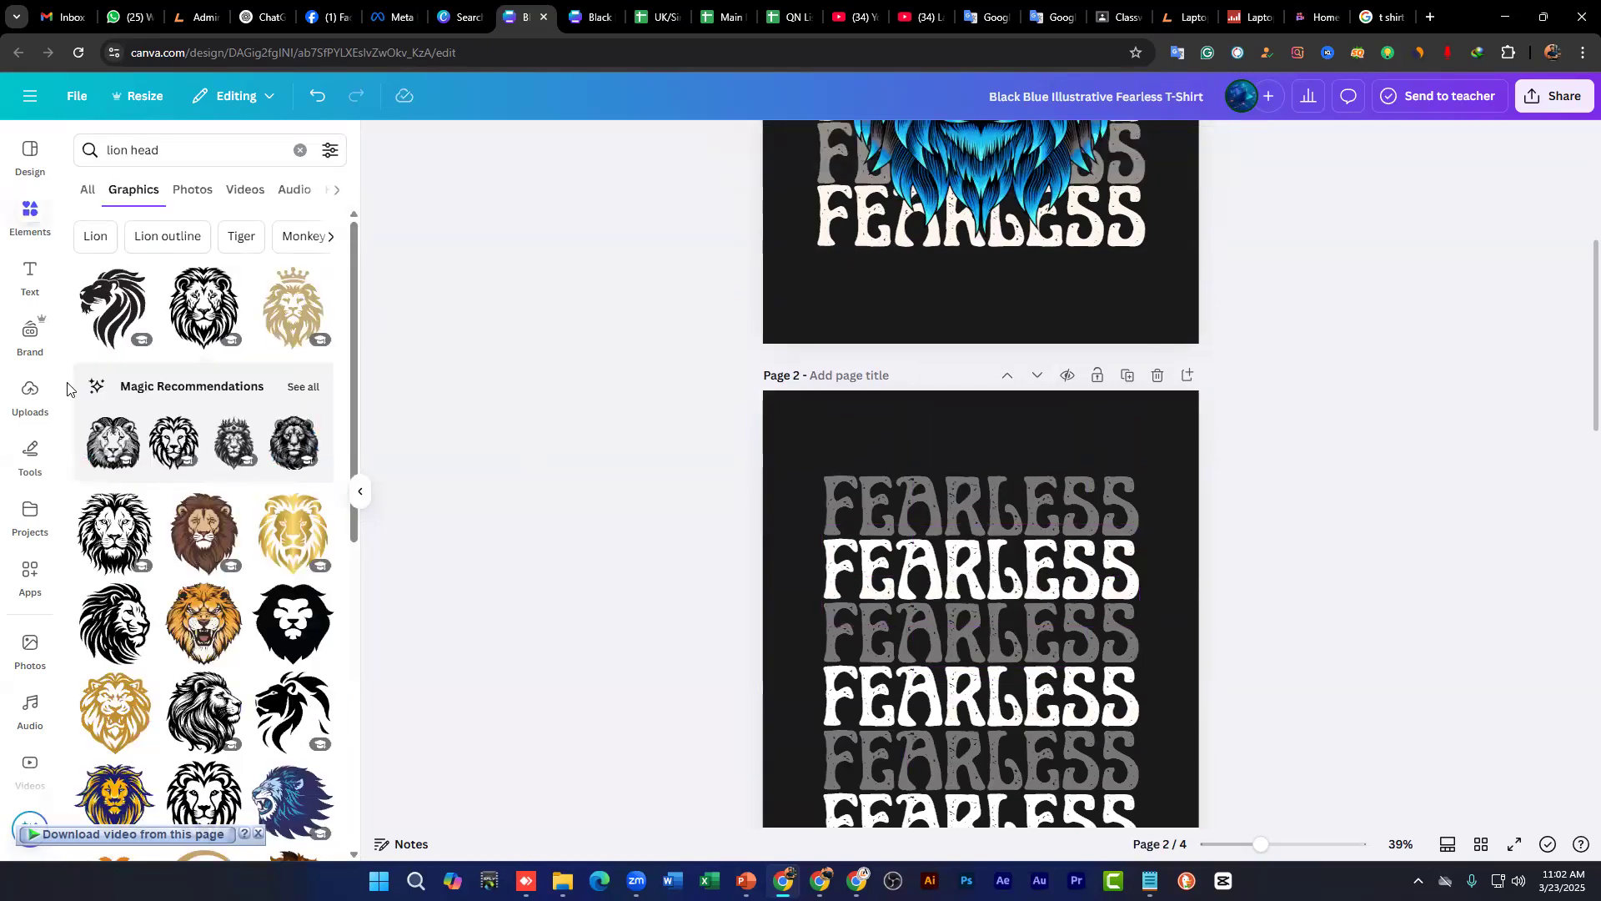
Step: Add the brown lion head graphic with the green mane to page 2, centered and about 11.2 by 13.18 in
{"action": "scroll", "coordinate": [267, 536], "scroll_direction": "down", "scroll_amount": 6}
{"action": "scroll", "coordinate": [266, 534], "scroll_direction": "down", "scroll_amount": 2}
{"action": "scroll", "coordinate": [210, 475], "scroll_direction": "down", "scroll_amount": 5}
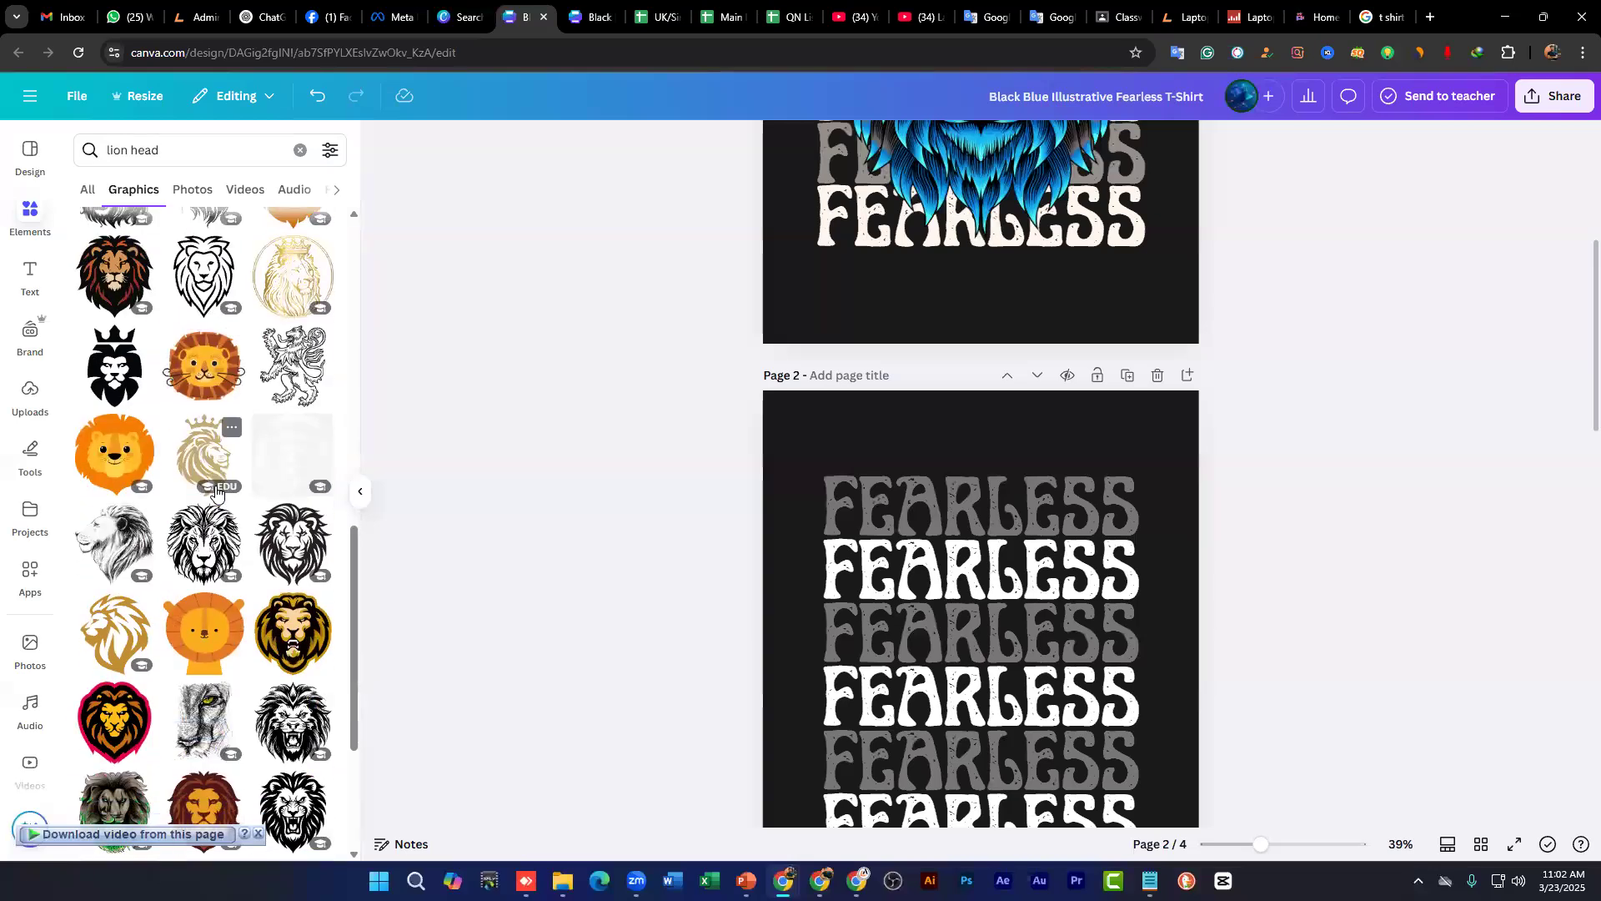
{"action": "scroll", "coordinate": [209, 557], "scroll_direction": "down", "scroll_amount": 1}
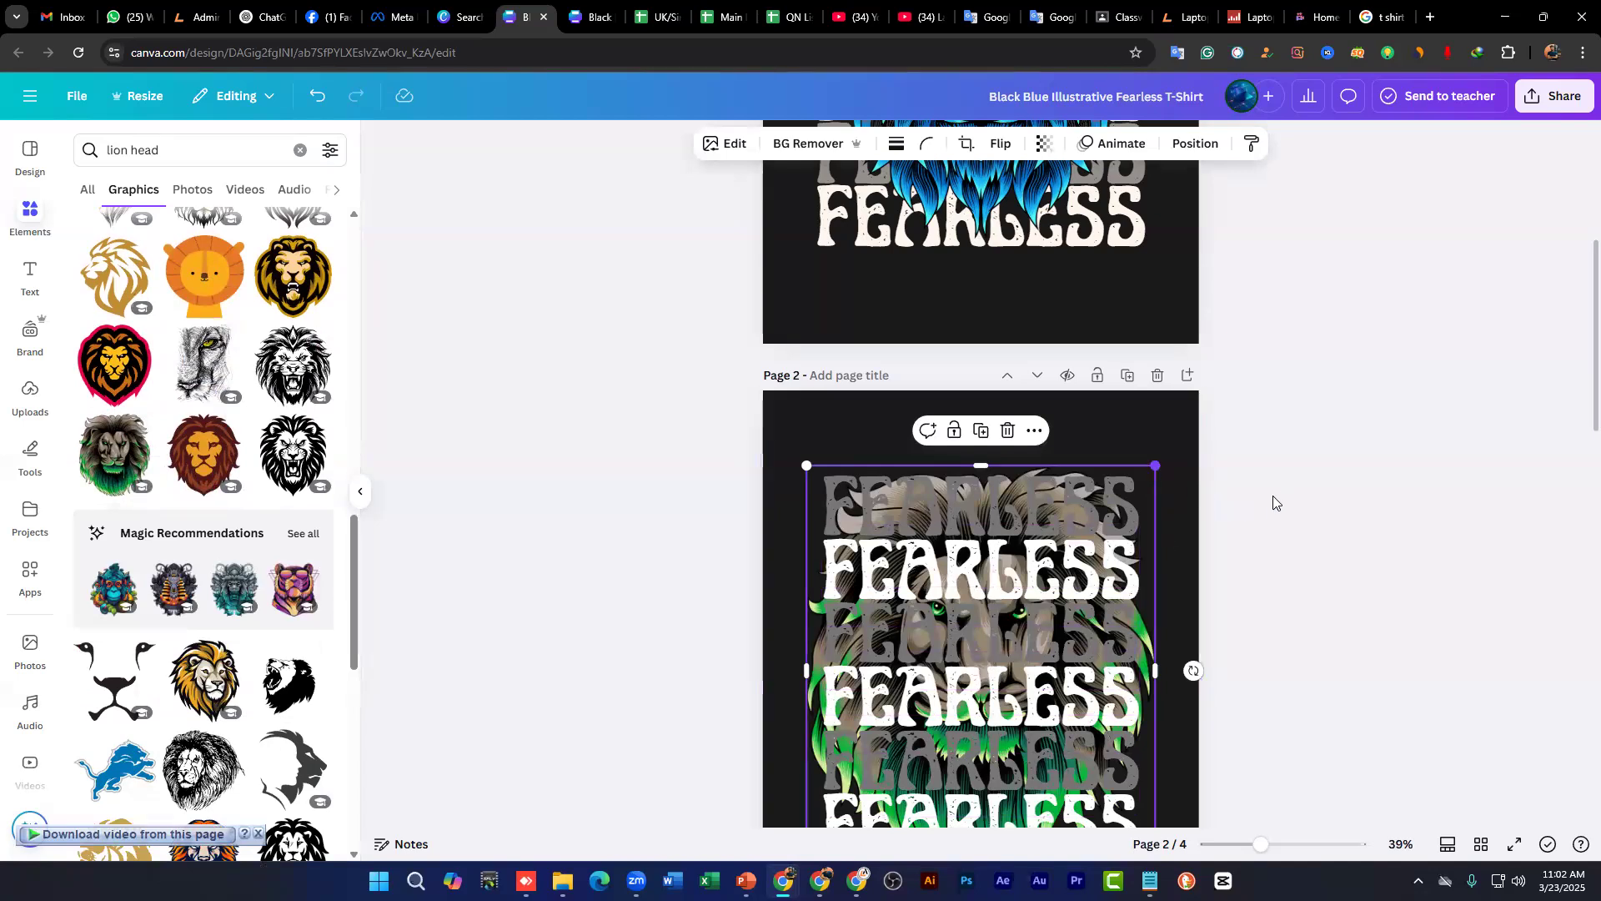
{"action": "scroll", "coordinate": [1236, 507], "scroll_direction": "down", "scroll_amount": 3}
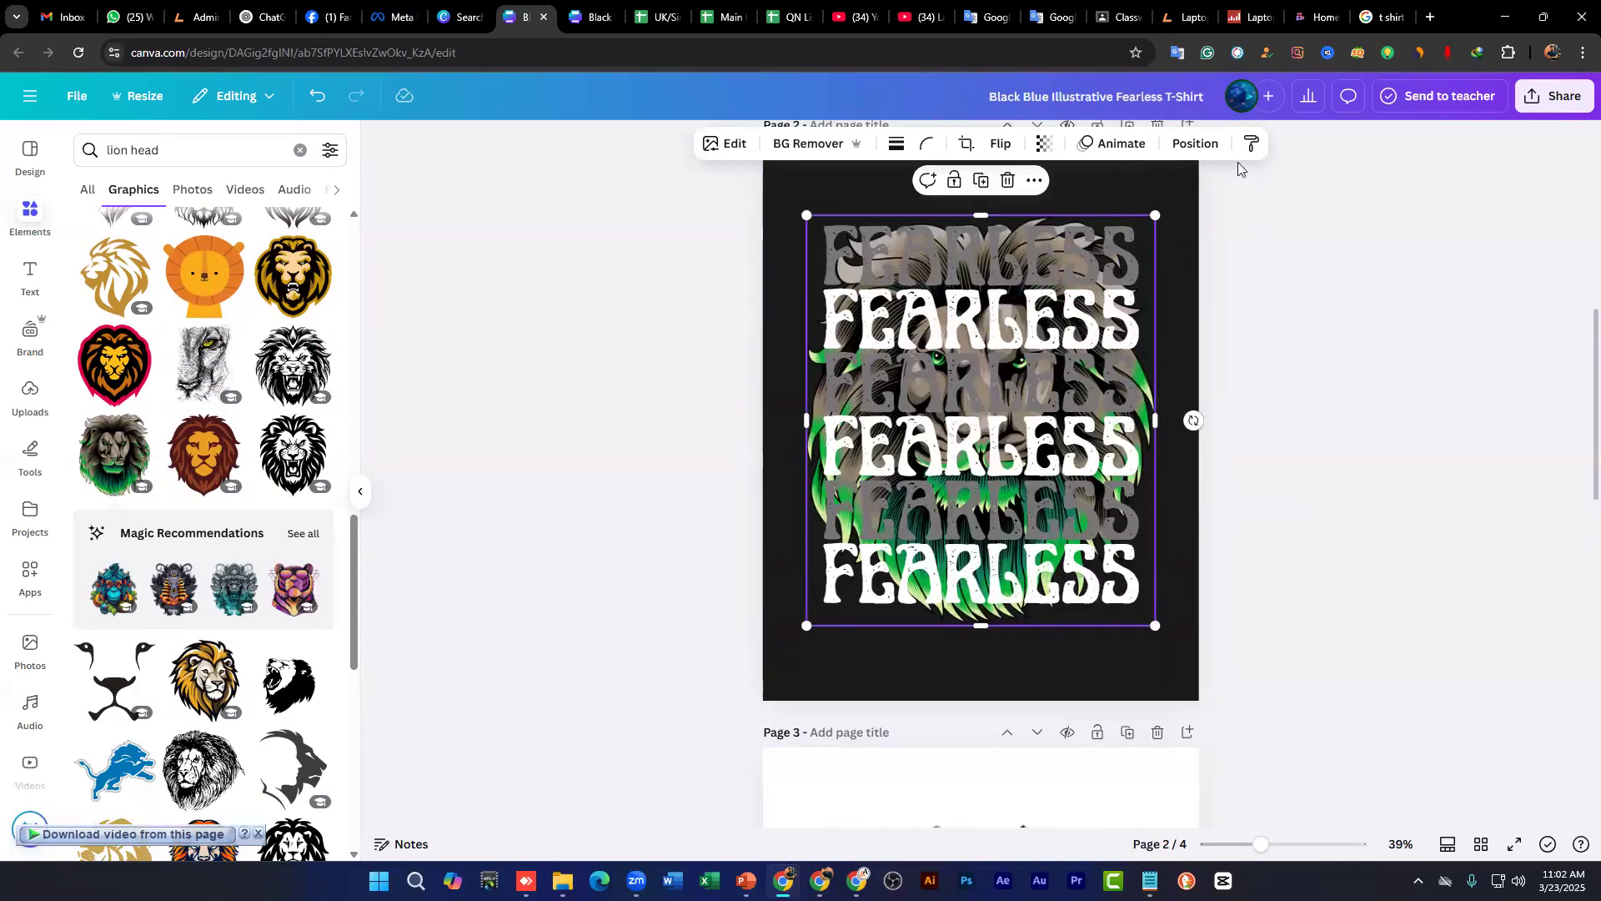
Step: Move the green-maned lion to the top of page 2's layer order, above all FEARLESS lines
{"action": "left_click", "coordinate": [1195, 143]}
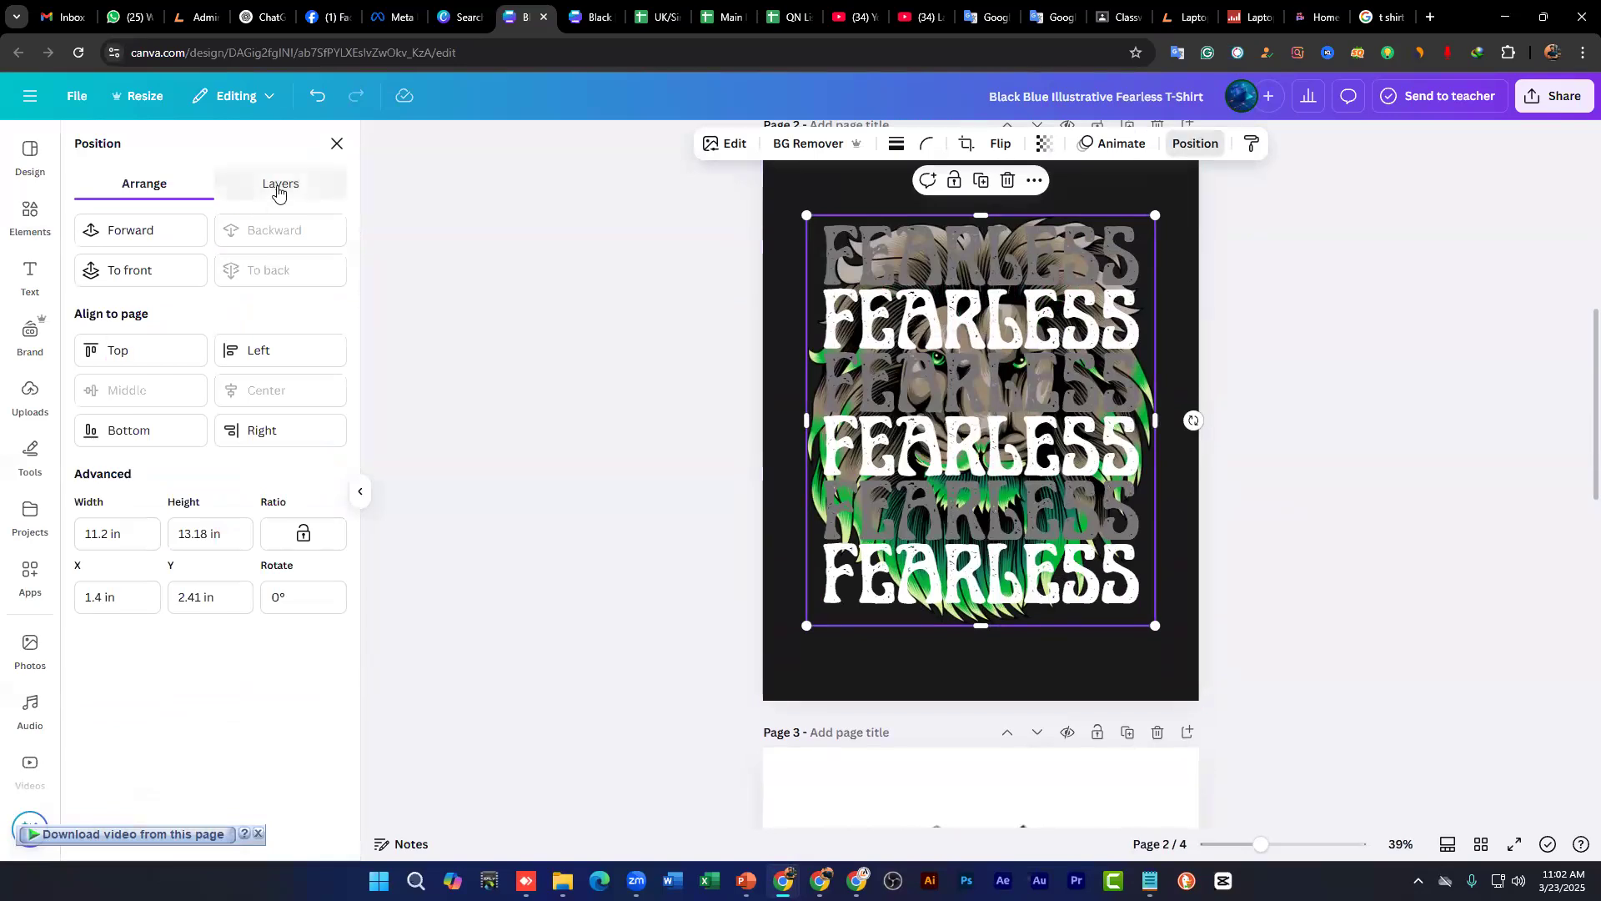
{"action": "left_click", "coordinate": [277, 185]}
{"action": "left_click_drag", "start_coordinate": [190, 394], "coordinate": [203, 264]}
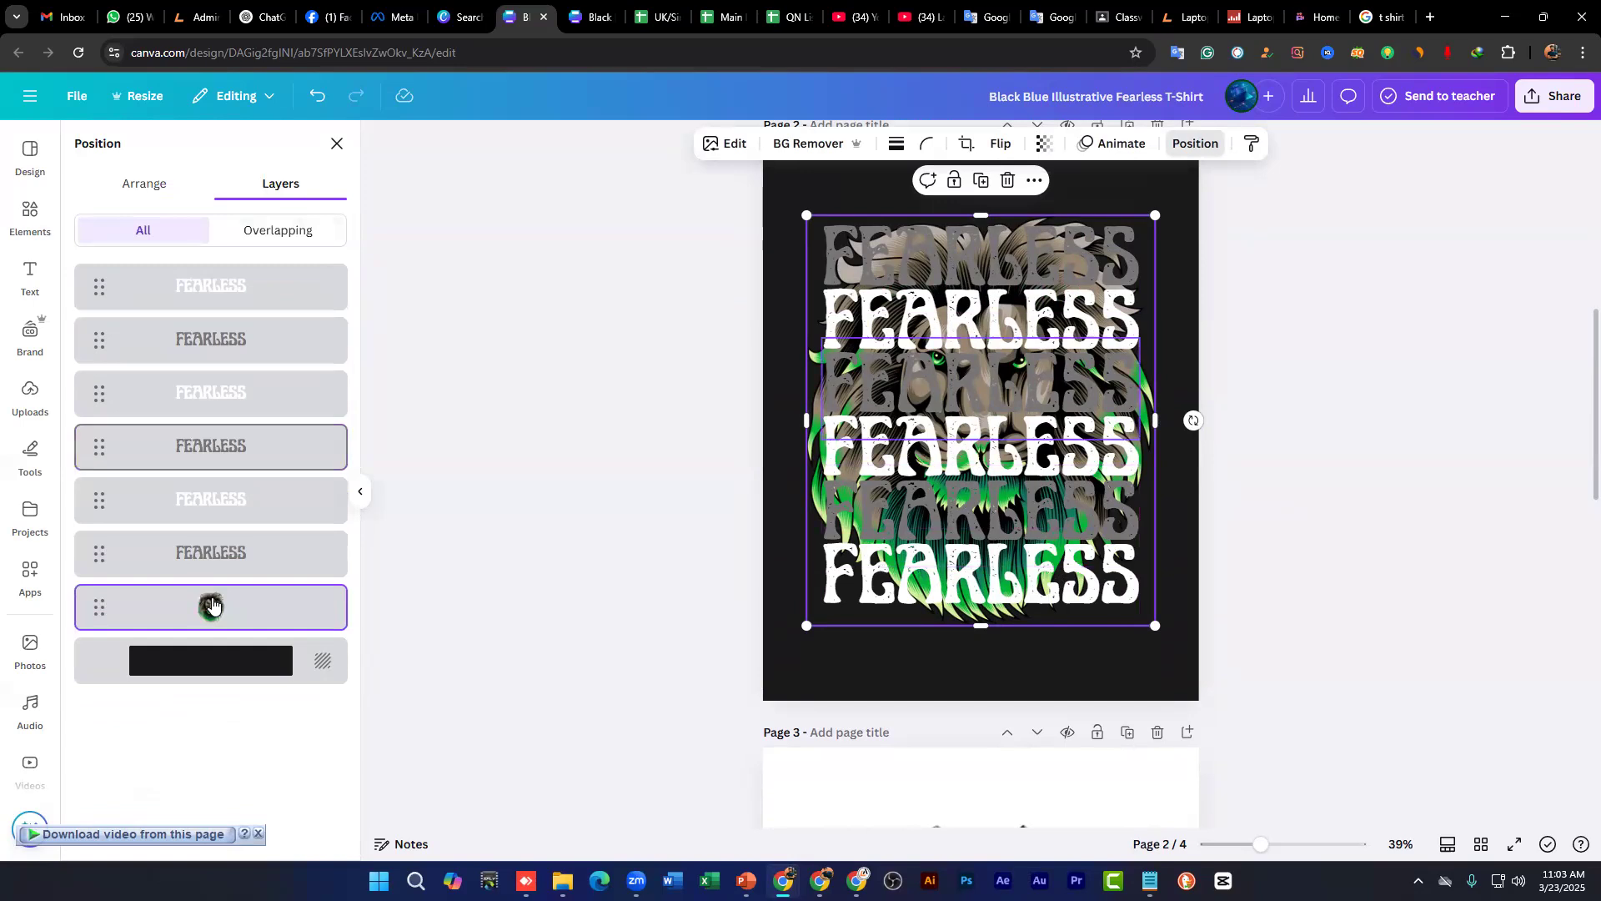
{"action": "left_click_drag", "start_coordinate": [150, 611], "coordinate": [151, 272]}
Step: Shrink the green-maned lion head to fit within the FEARLESS stack and center it horizontally on page 2
{"action": "left_click_drag", "start_coordinate": [832, 227], "coordinate": [923, 350]}
{"action": "left_click_drag", "start_coordinate": [979, 476], "coordinate": [907, 417]}
{"action": "left_click_drag", "start_coordinate": [1083, 556], "coordinate": [1131, 585]}
{"action": "left_click_drag", "start_coordinate": [982, 485], "coordinate": [1042, 477]}
Step: Compare the lion's size with page 1, enlarge the page 2 lion slightly and recenter it over the FEARLESS stack
{"action": "scroll", "coordinate": [1268, 389], "scroll_direction": "up", "scroll_amount": 6}
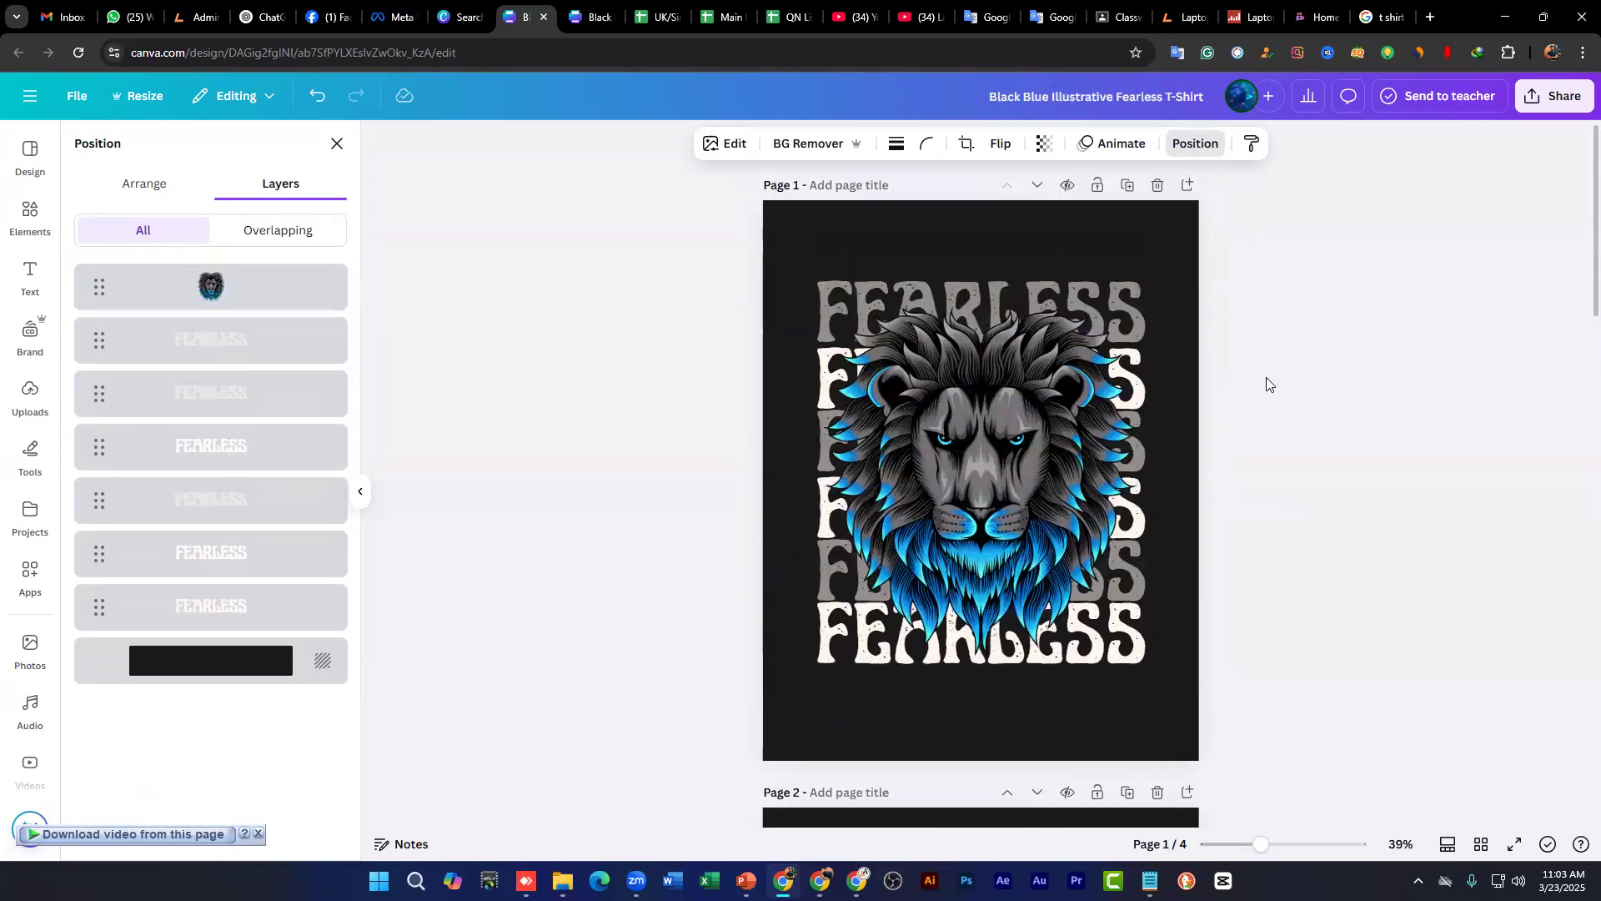
{"action": "scroll", "coordinate": [1259, 377], "scroll_direction": "down", "scroll_amount": 6}
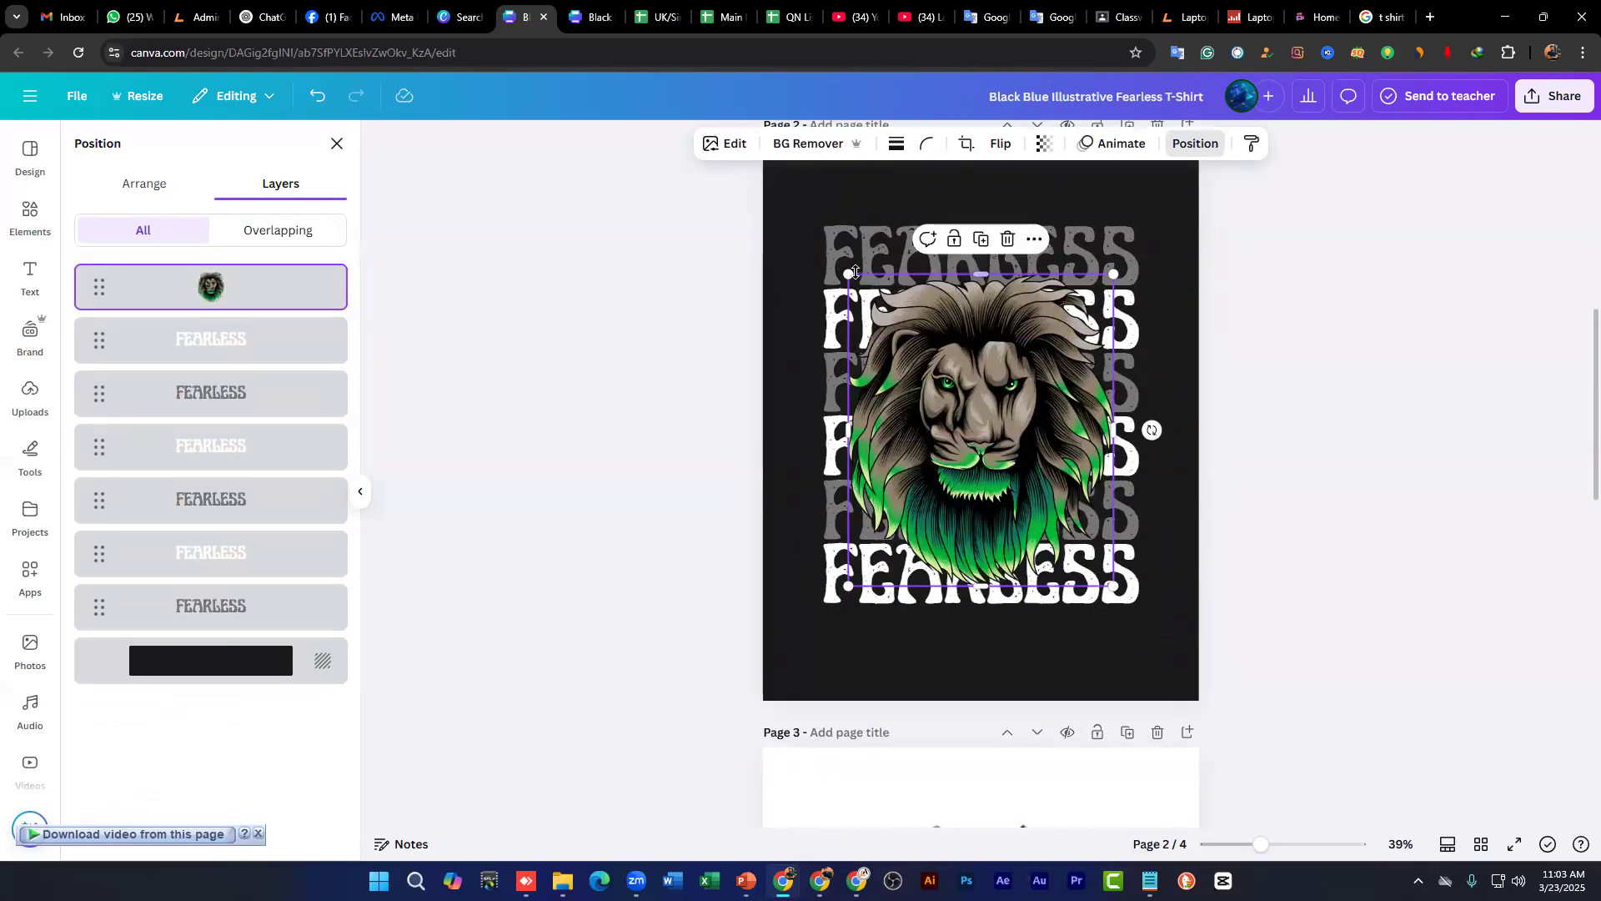
{"action": "left_click_drag", "start_coordinate": [831, 255], "coordinate": [821, 245]}
{"action": "left_click_drag", "start_coordinate": [977, 362], "coordinate": [985, 369]}
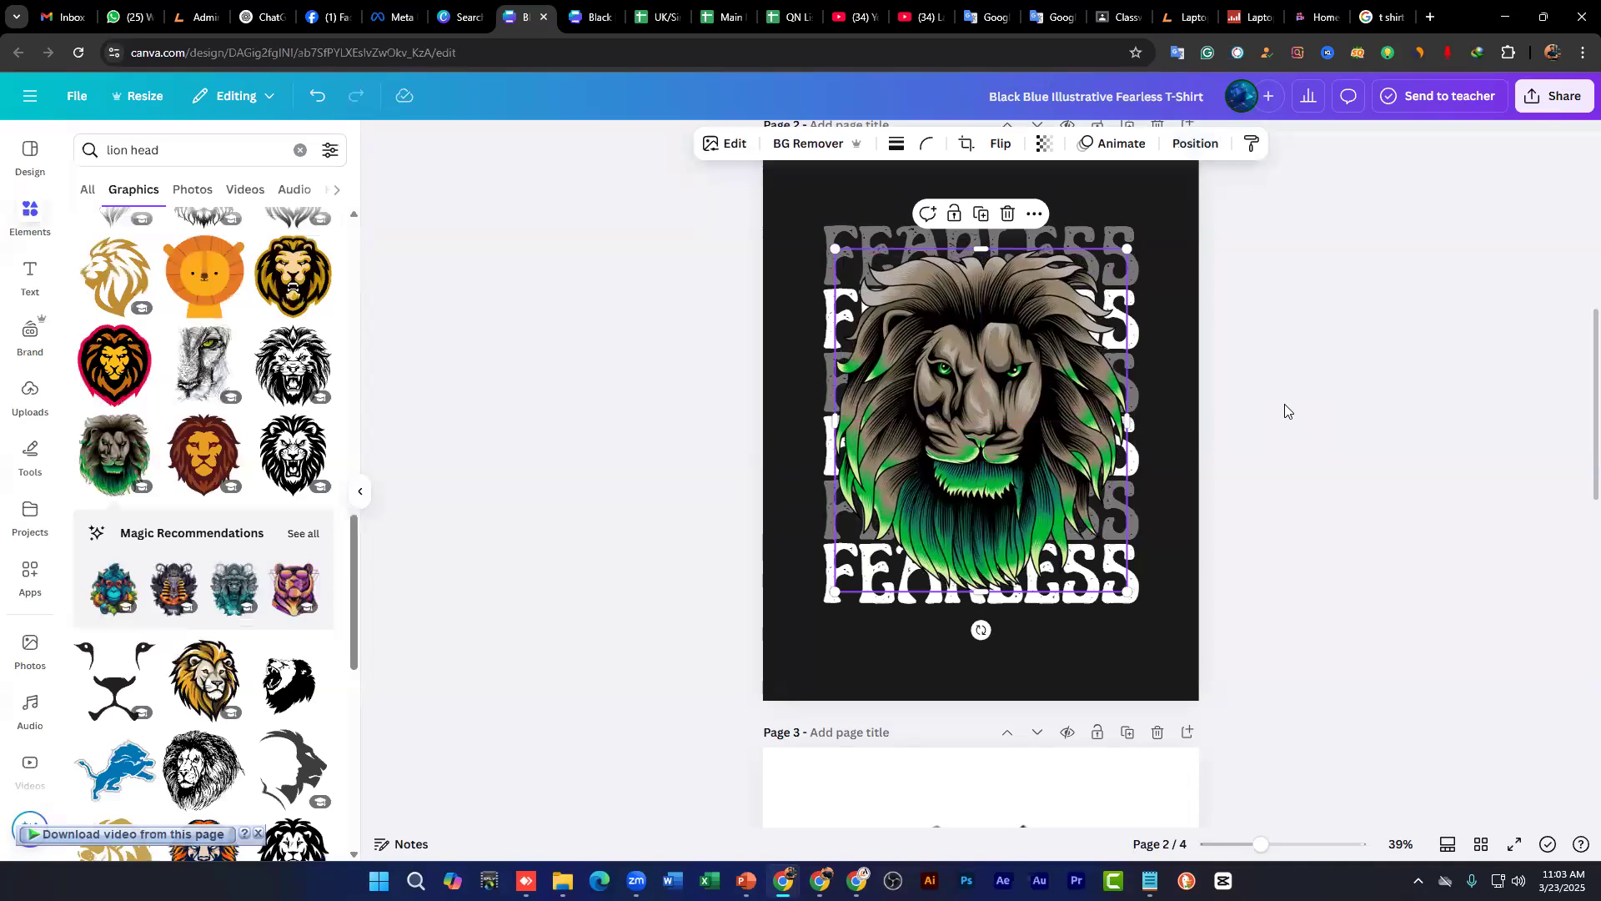
{"action": "scroll", "coordinate": [1239, 398], "scroll_direction": "down", "scroll_amount": 5}
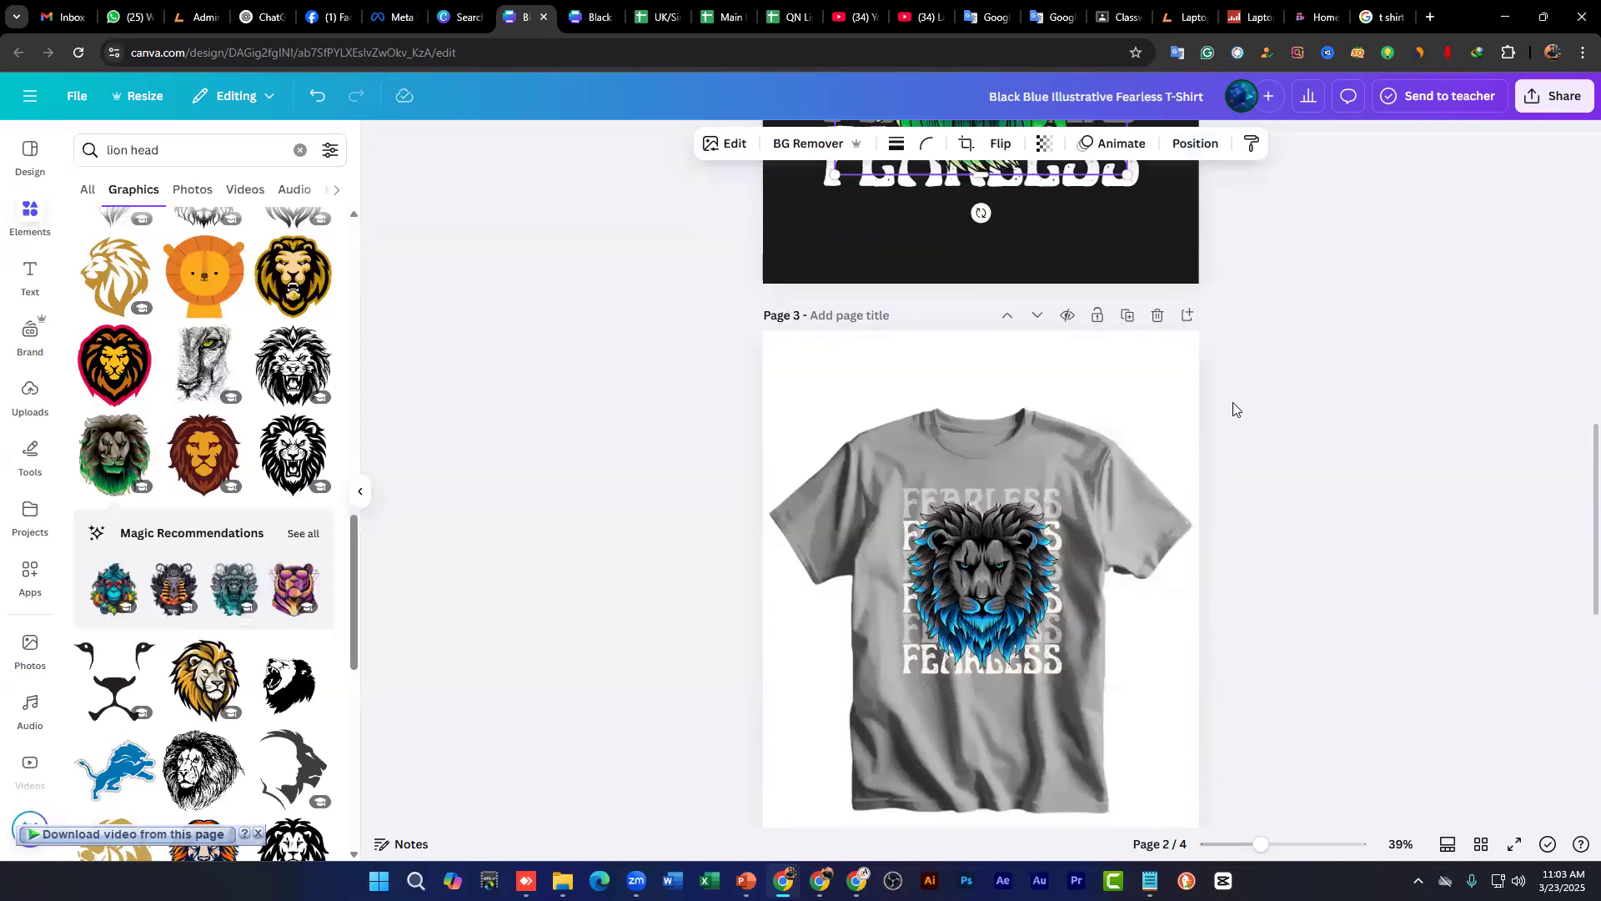
Step: Compare page 2's green lion design with page 1's blue lion design and the shirt mockups on pages 3 and 4
{"action": "scroll", "coordinate": [1236, 407], "scroll_direction": "up", "scroll_amount": 10}
{"action": "scroll", "coordinate": [1053, 401], "scroll_direction": "down", "scroll_amount": 5}
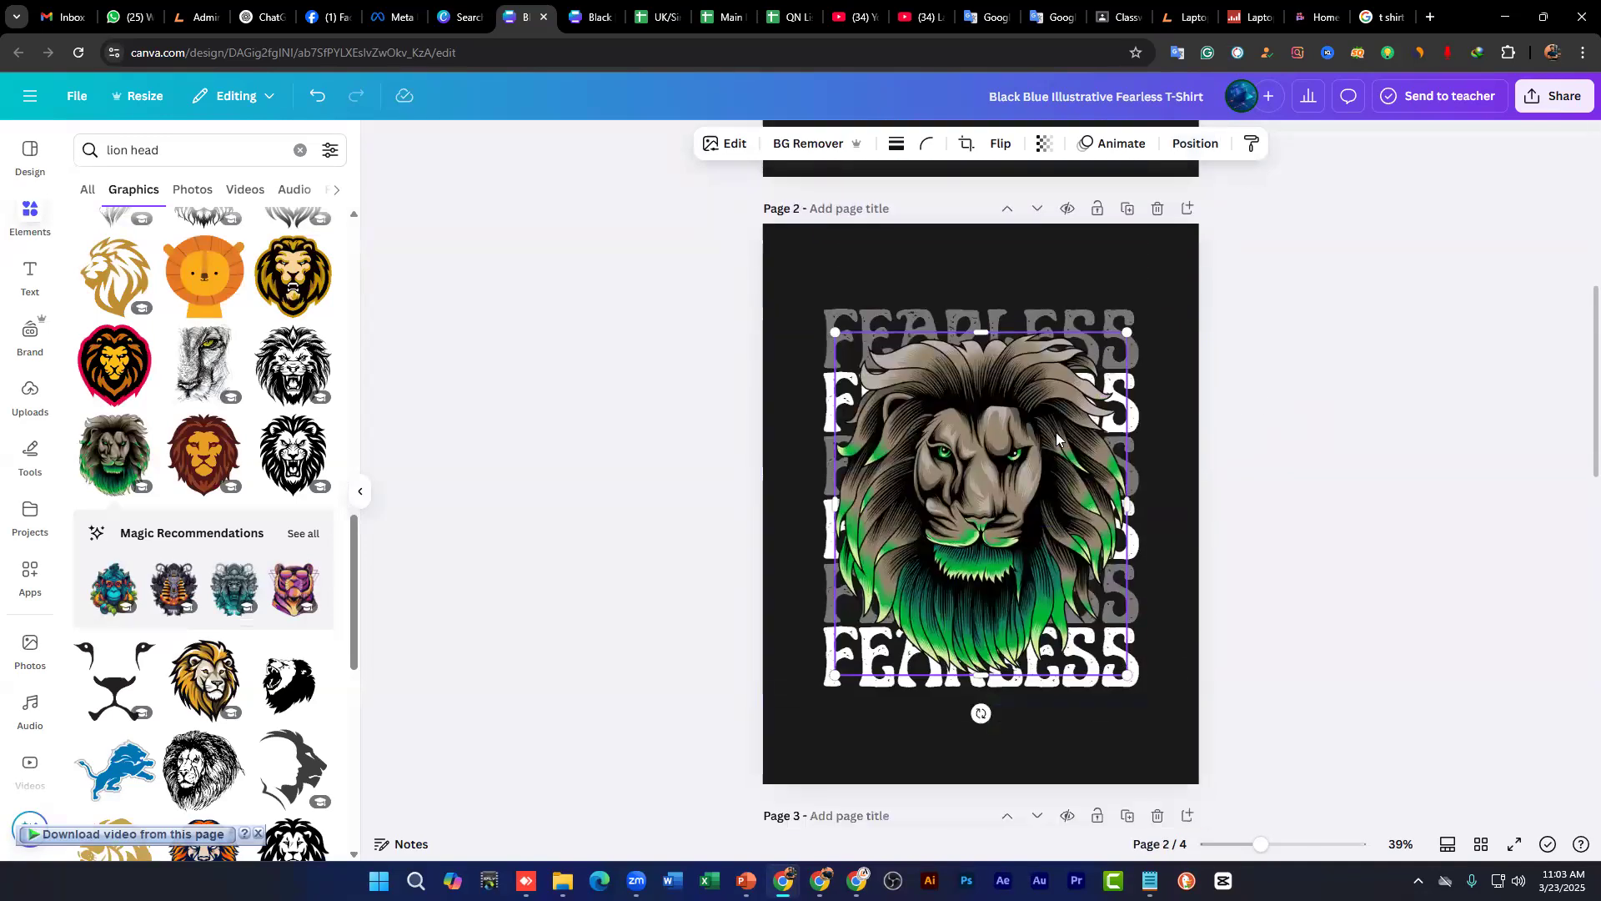
{"action": "scroll", "coordinate": [1034, 333], "scroll_direction": "up", "scroll_amount": 4}
{"action": "scroll", "coordinate": [979, 600], "scroll_direction": "down", "scroll_amount": 4}
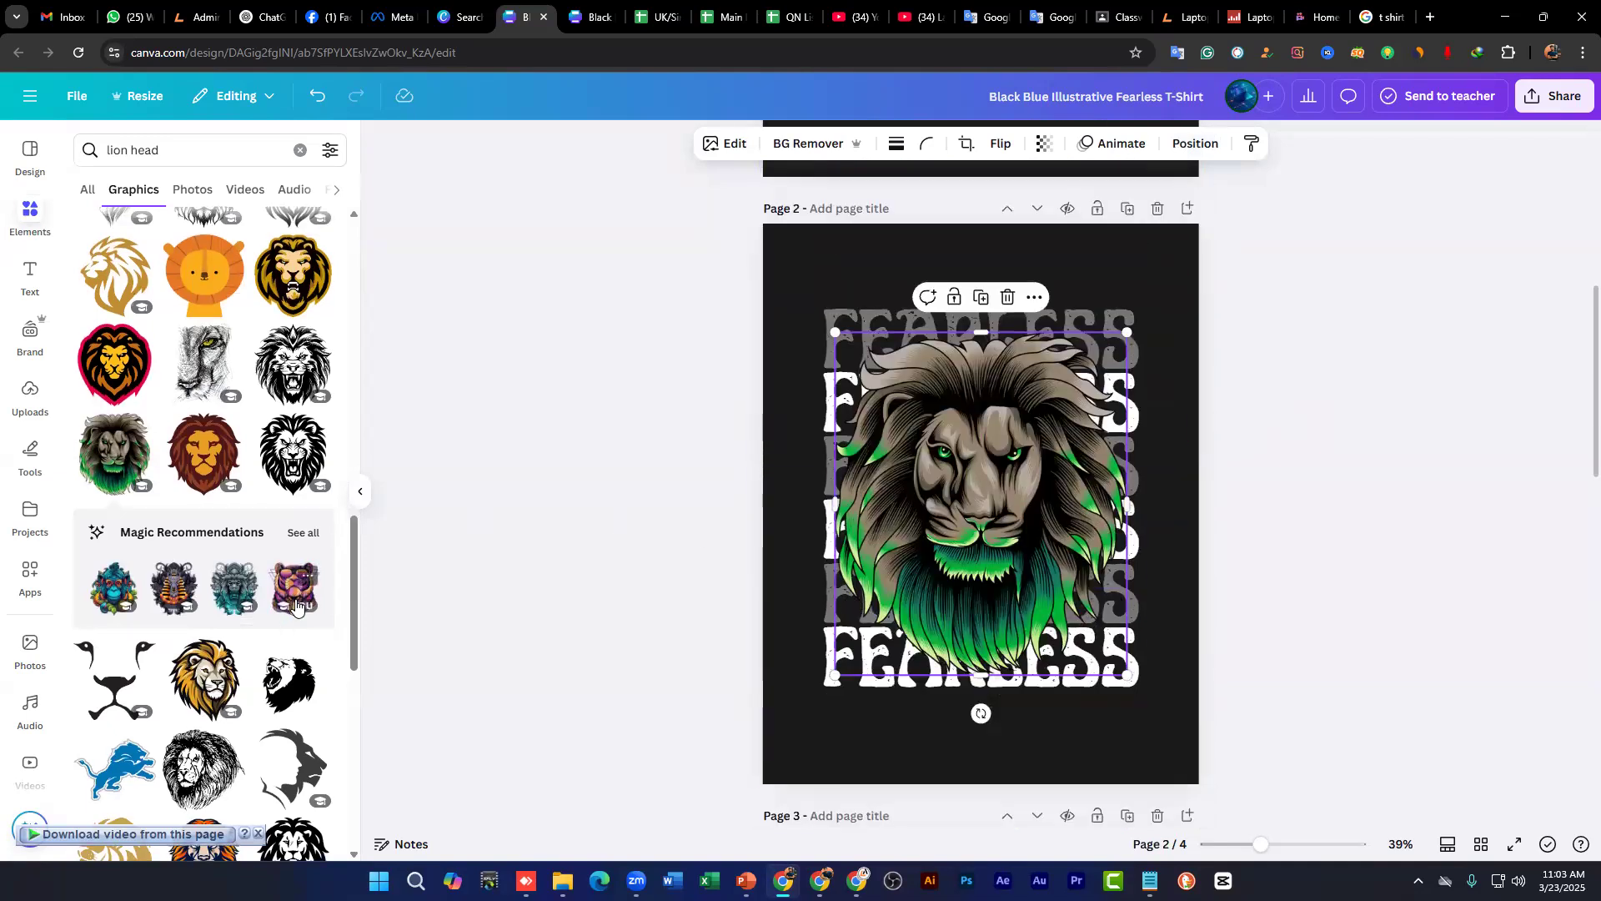
{"action": "scroll", "coordinate": [301, 640], "scroll_direction": "down", "scroll_amount": 2}
{"action": "scroll", "coordinate": [344, 579], "scroll_direction": "down", "scroll_amount": 3}
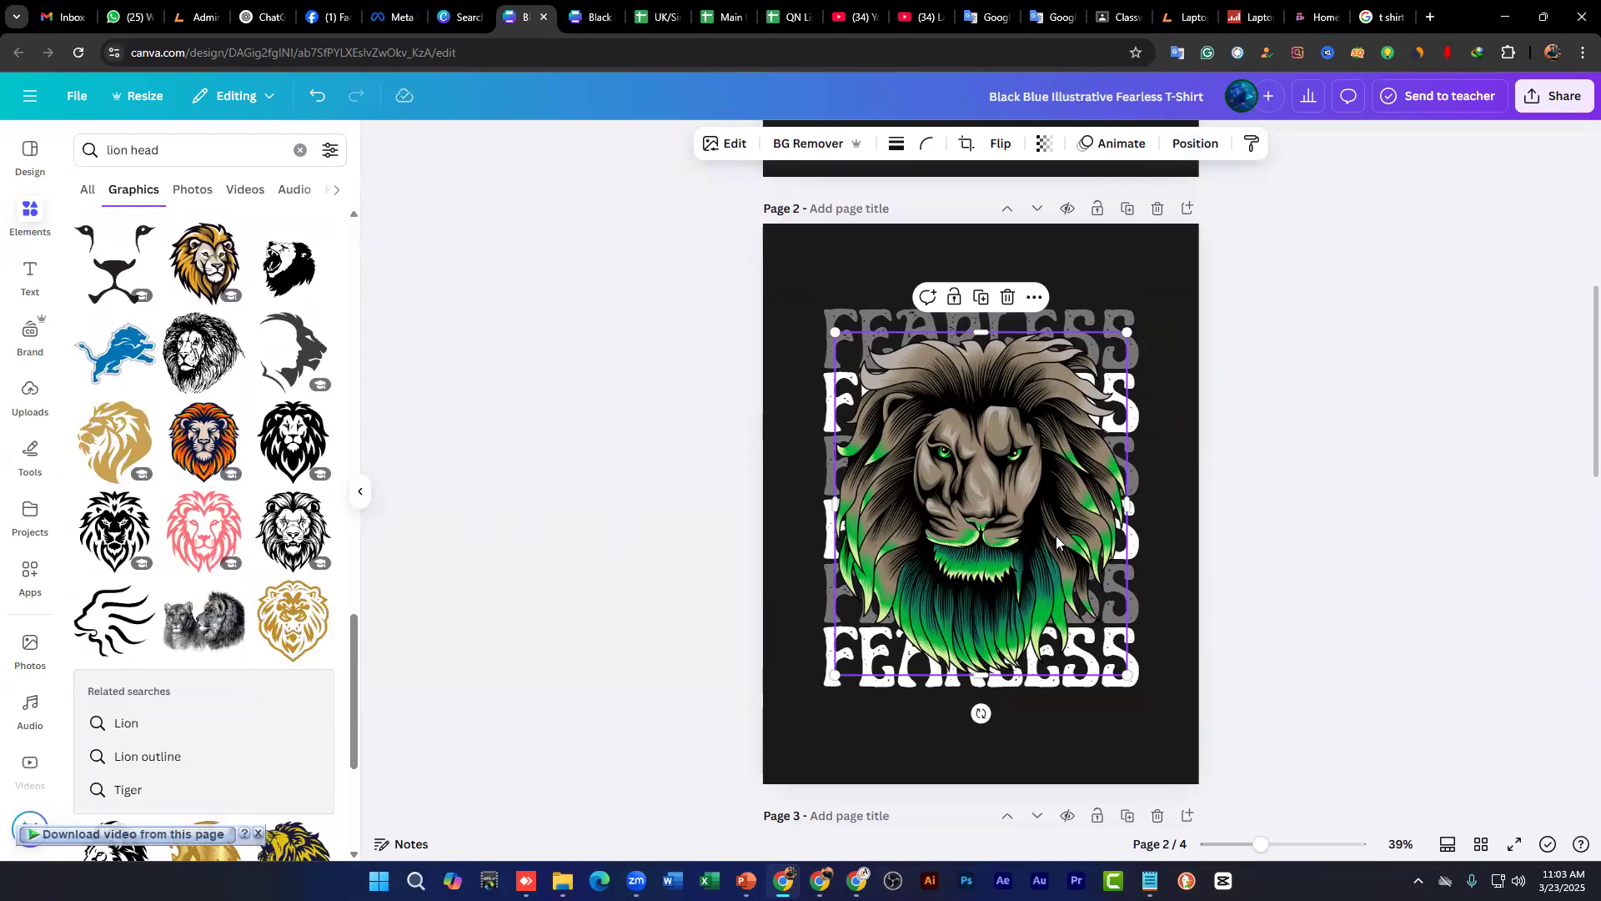
{"action": "scroll", "coordinate": [1158, 467], "scroll_direction": "up", "scroll_amount": 4}
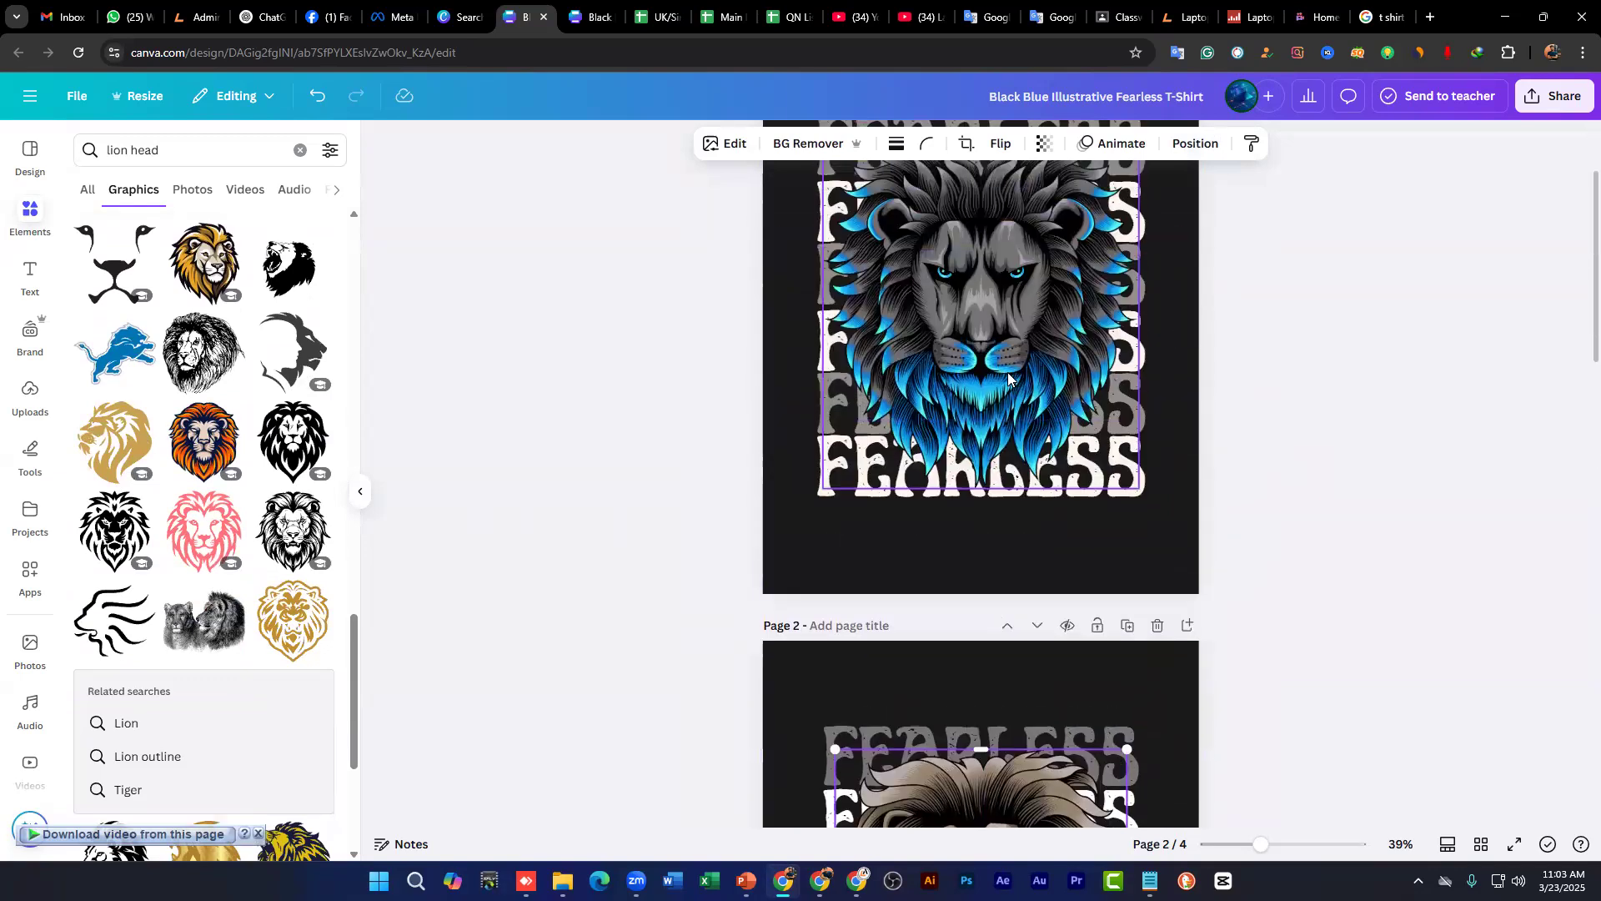
{"action": "scroll", "coordinate": [1158, 467], "scroll_direction": "down", "scroll_amount": 12}
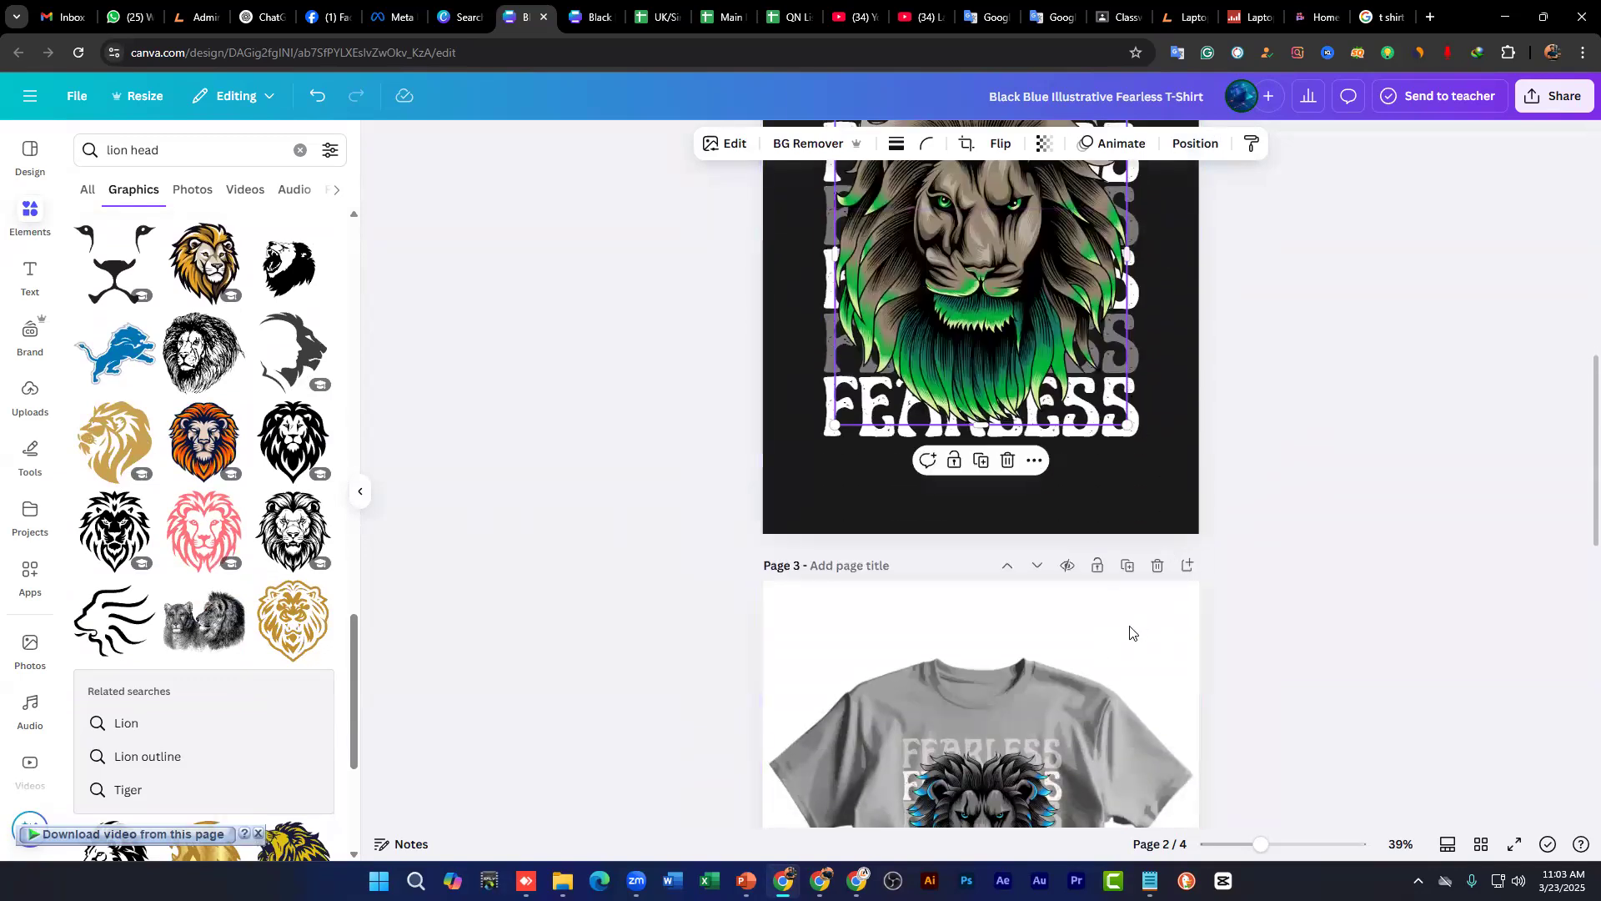
{"action": "scroll", "coordinate": [1001, 433], "scroll_direction": "down", "scroll_amount": 6}
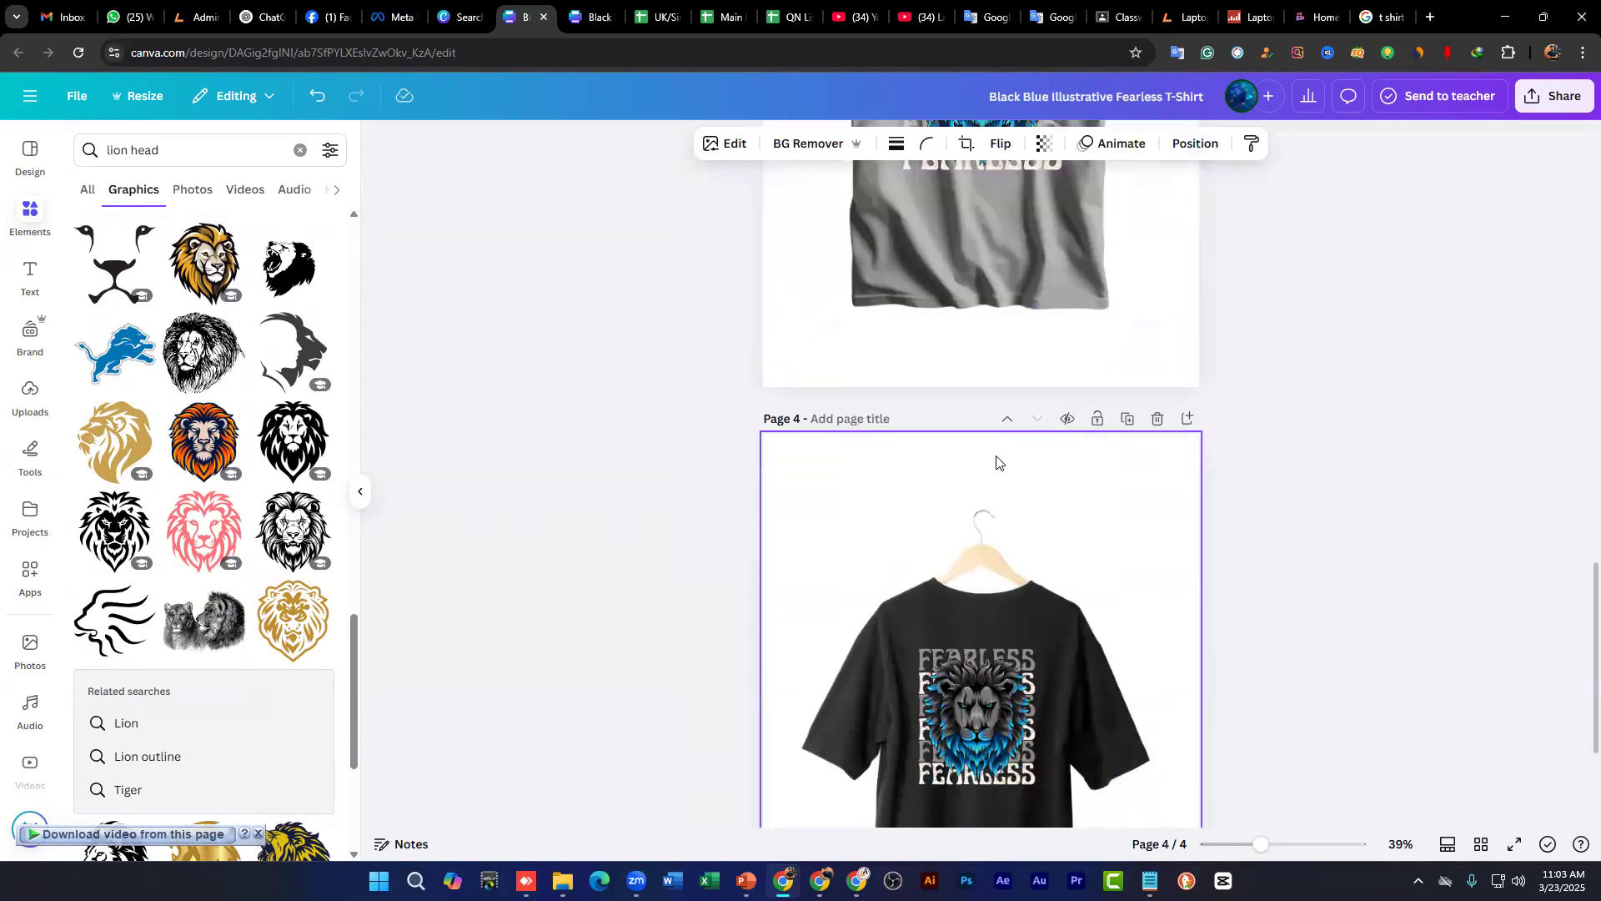
{"action": "scroll", "coordinate": [1001, 450], "scroll_direction": "up", "scroll_amount": 9}
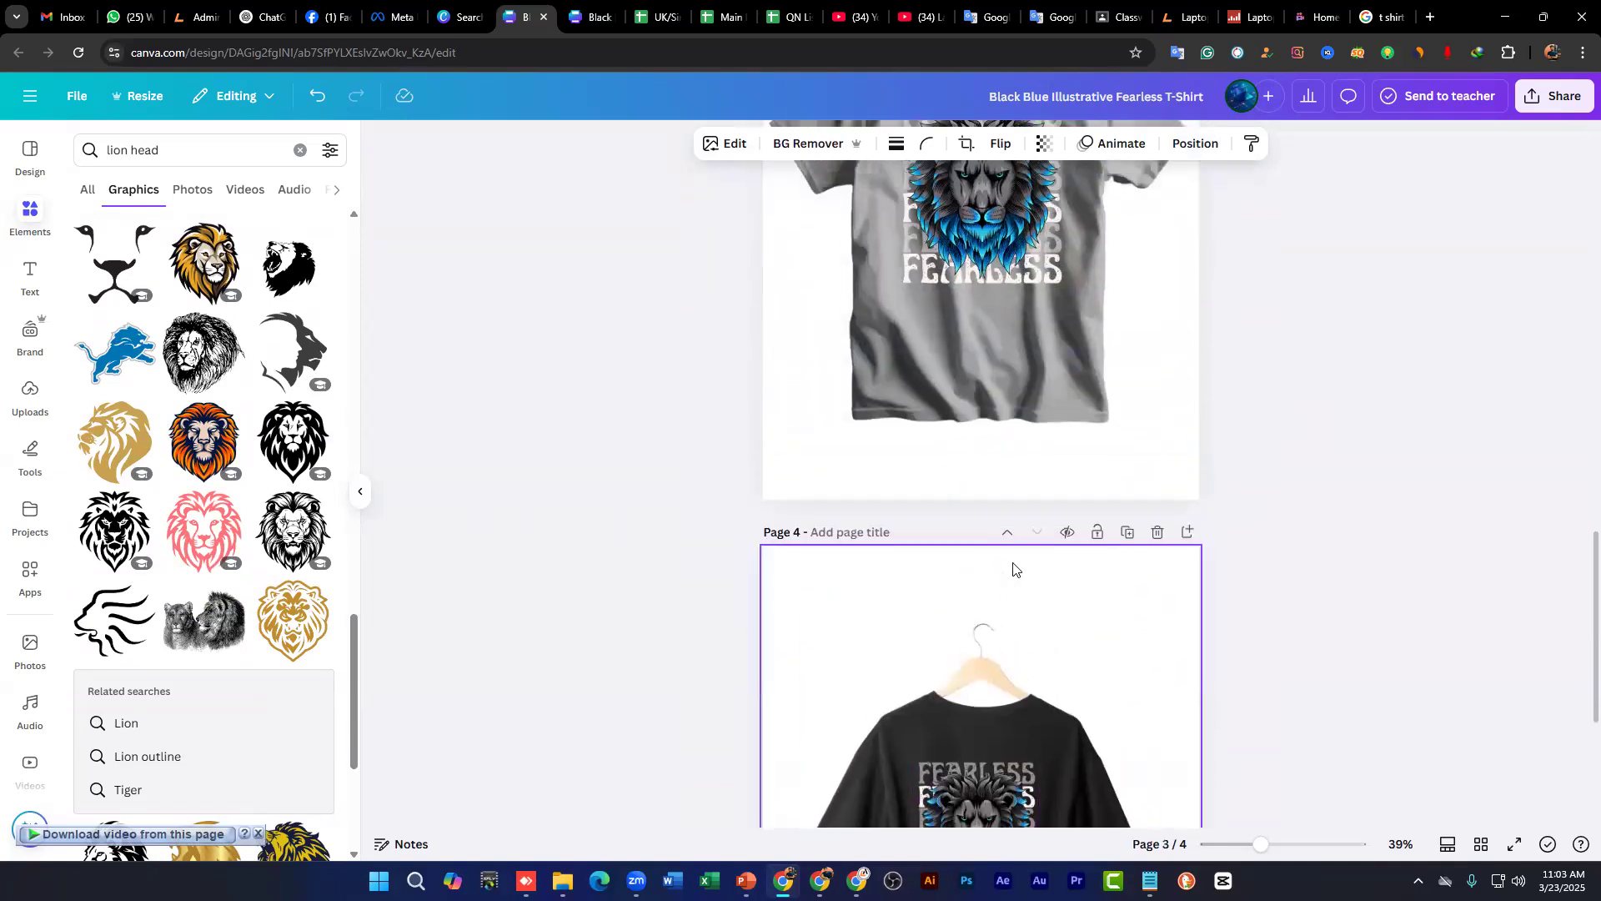
{"action": "scroll", "coordinate": [1012, 562], "scroll_direction": "up", "scroll_amount": 3}
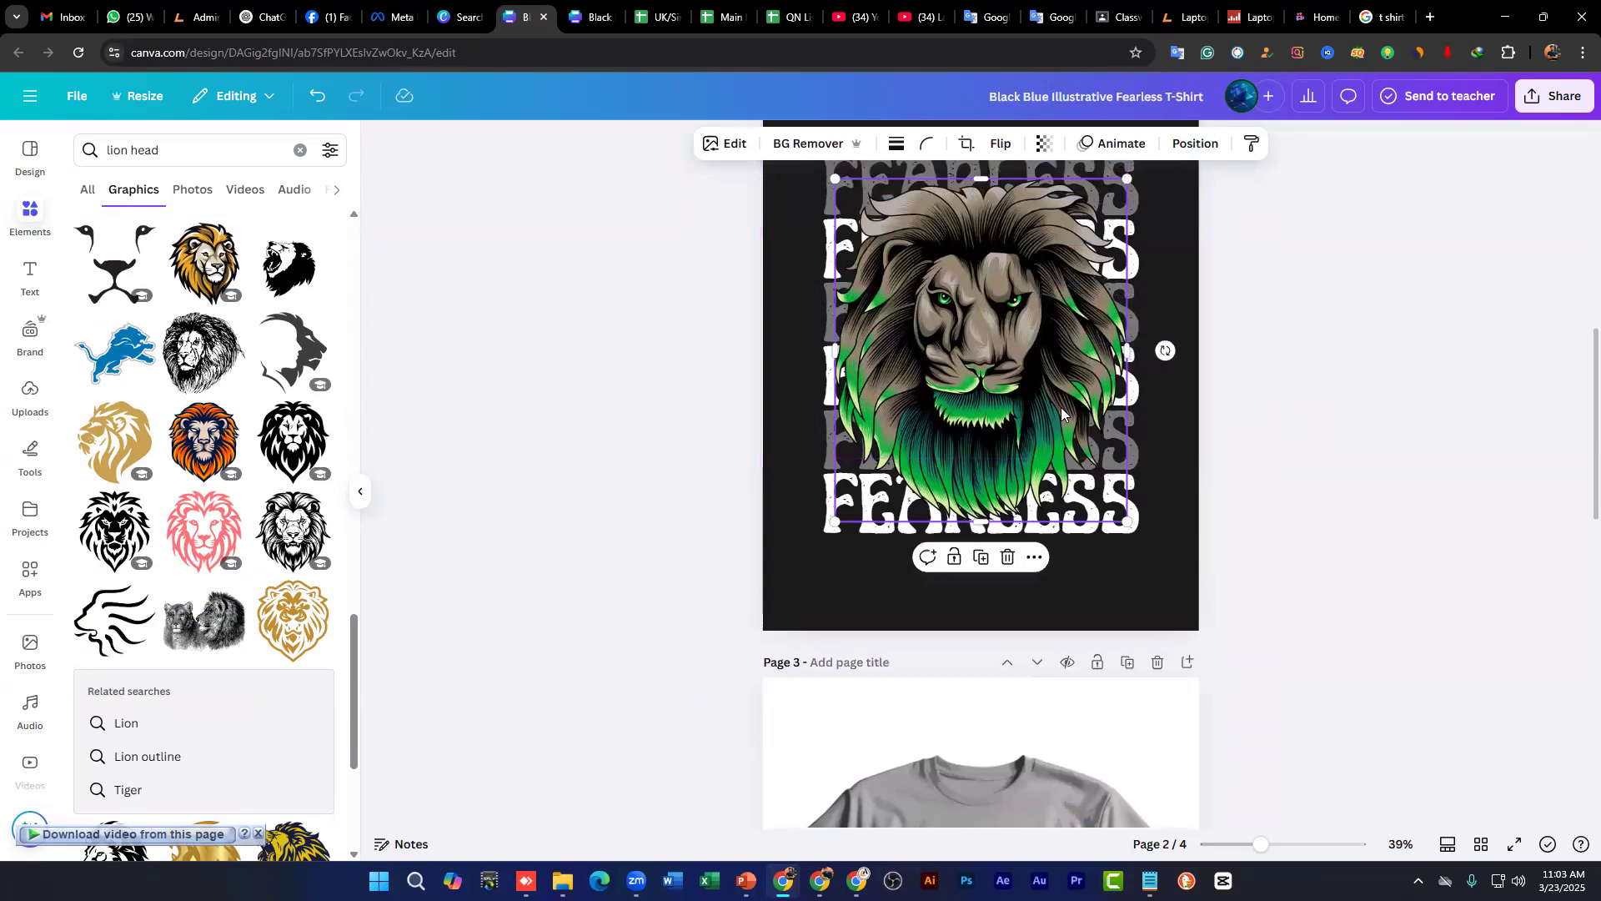
{"action": "scroll", "coordinate": [1048, 542], "scroll_direction": "down", "scroll_amount": 4}
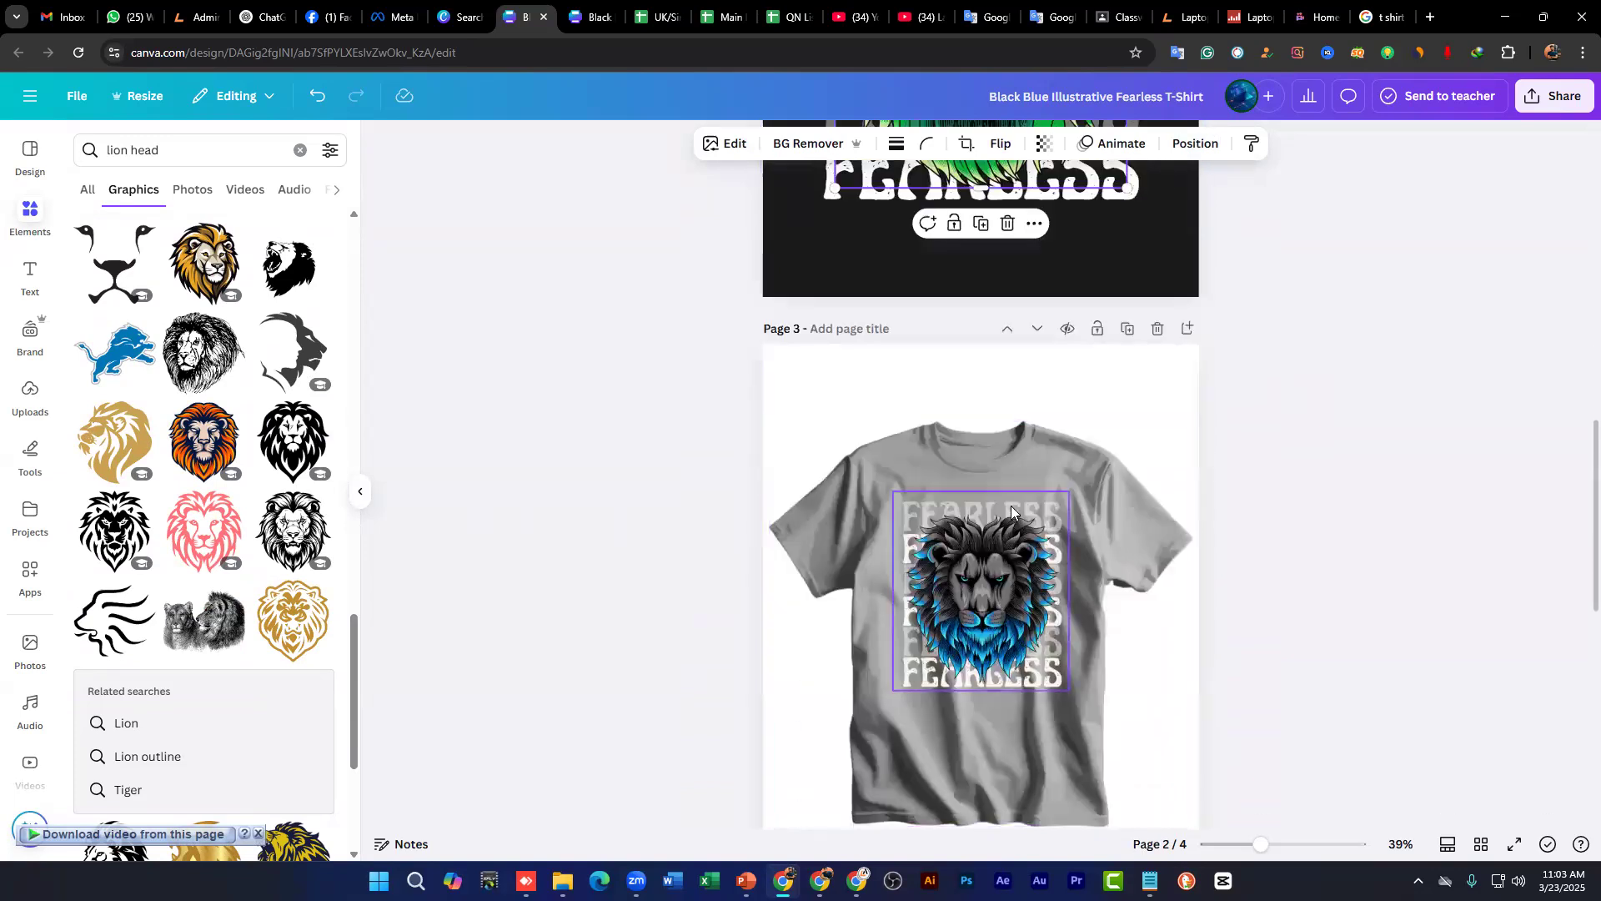
{"action": "scroll", "coordinate": [1010, 506], "scroll_direction": "up", "scroll_amount": 6}
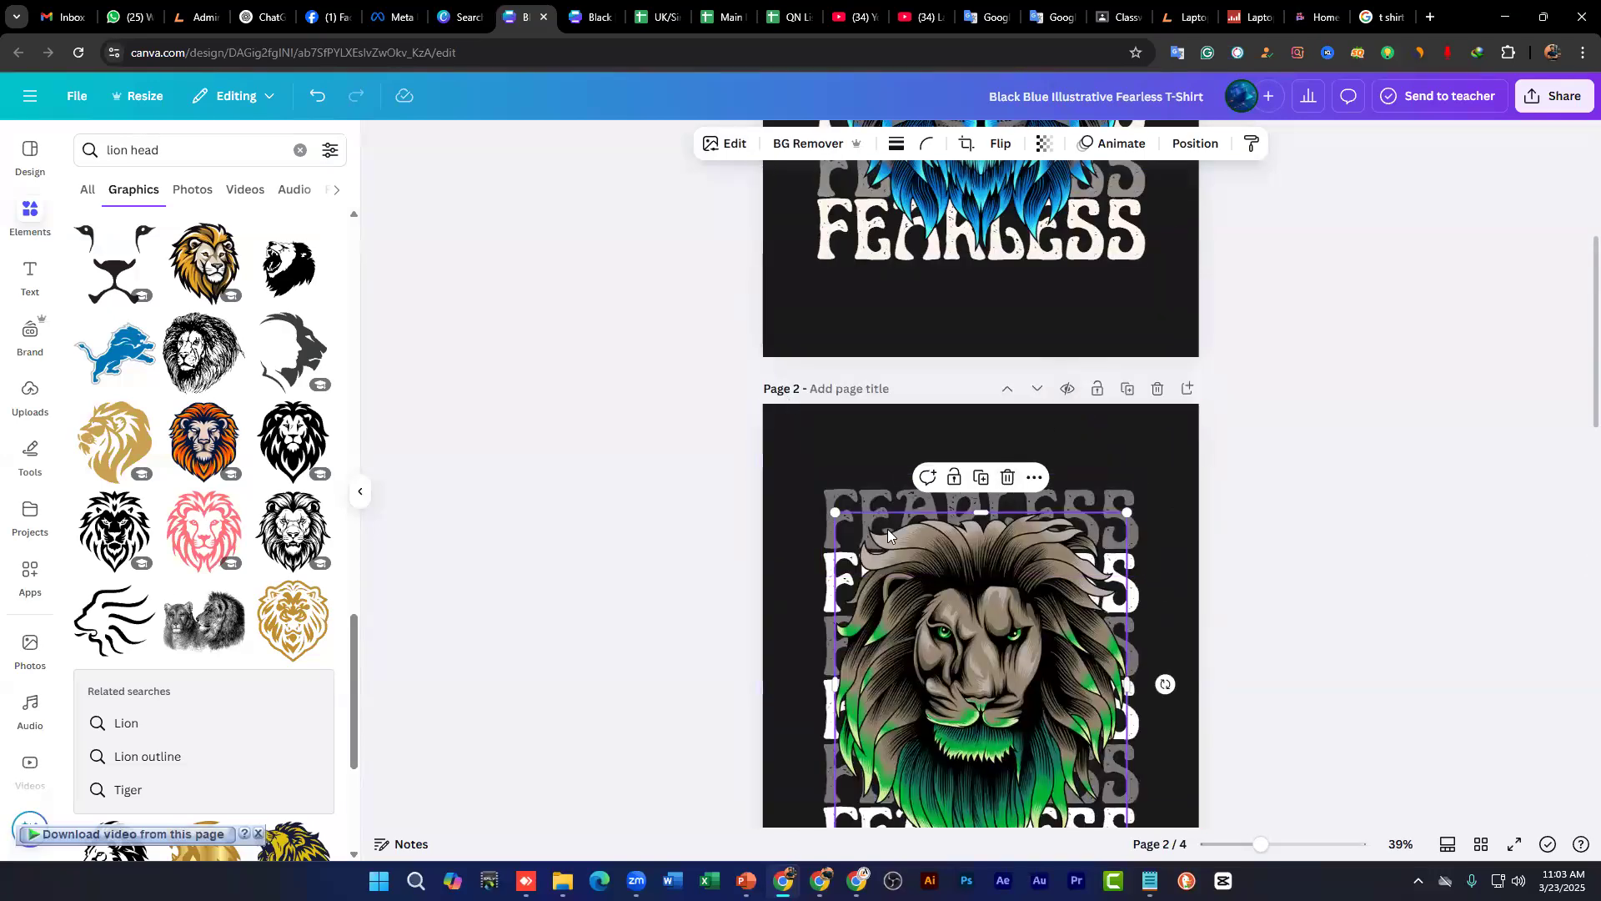
{"action": "scroll", "coordinate": [887, 529], "scroll_direction": "down", "scroll_amount": 2}
Step: Open the download settings for the design and enable a transparent background for the PNG file
{"action": "left_click", "coordinate": [790, 385]}
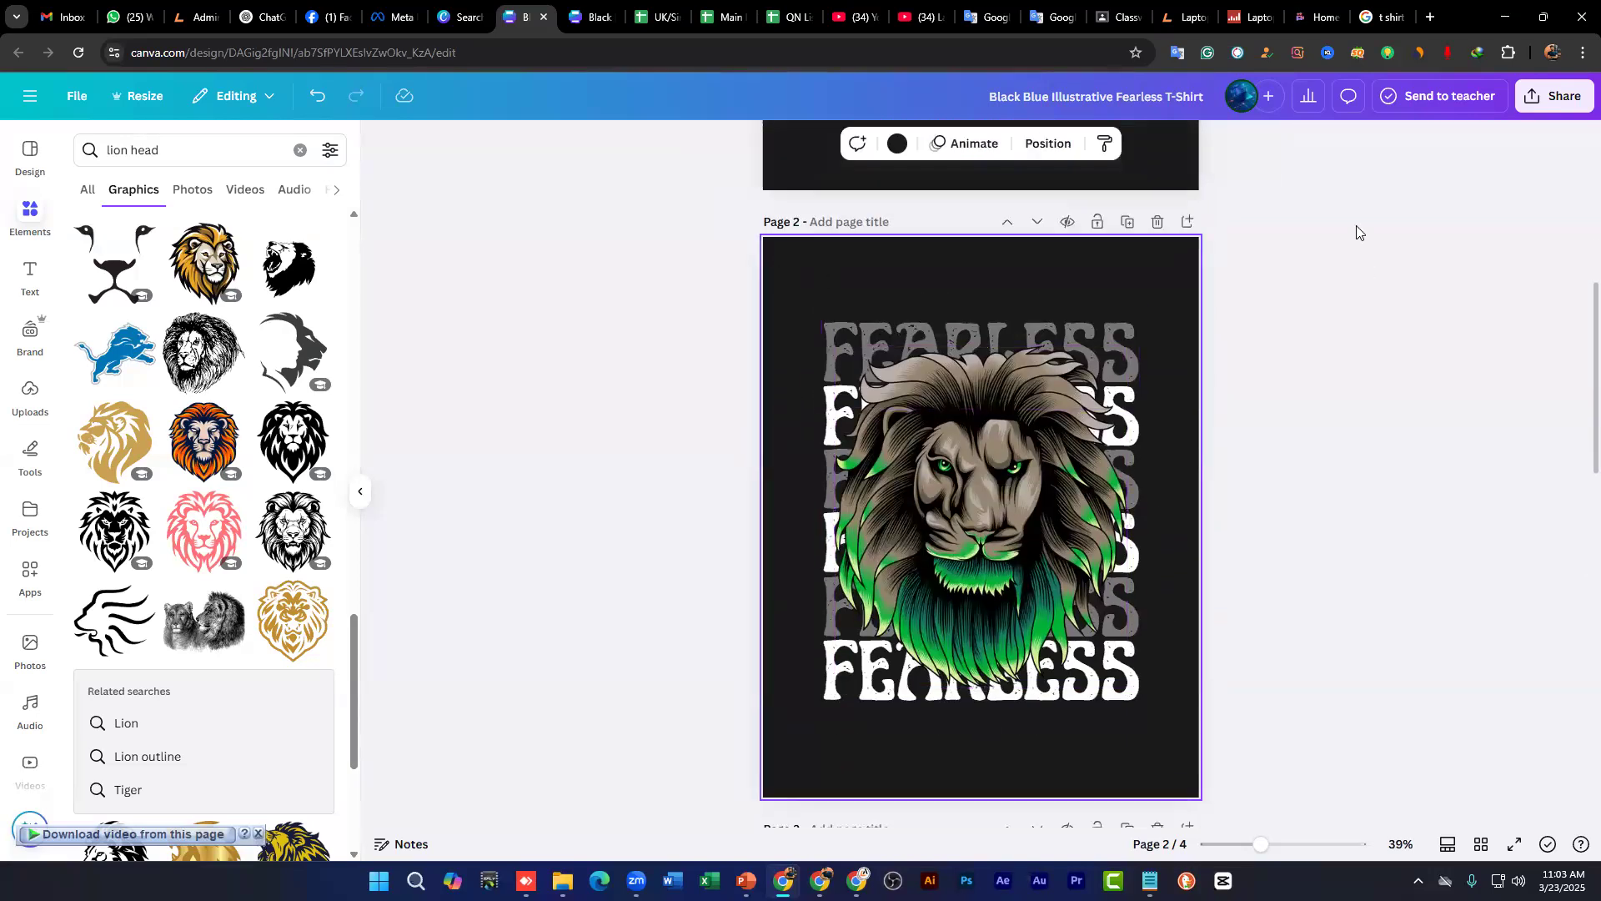
{"action": "left_click", "coordinate": [1544, 98]}
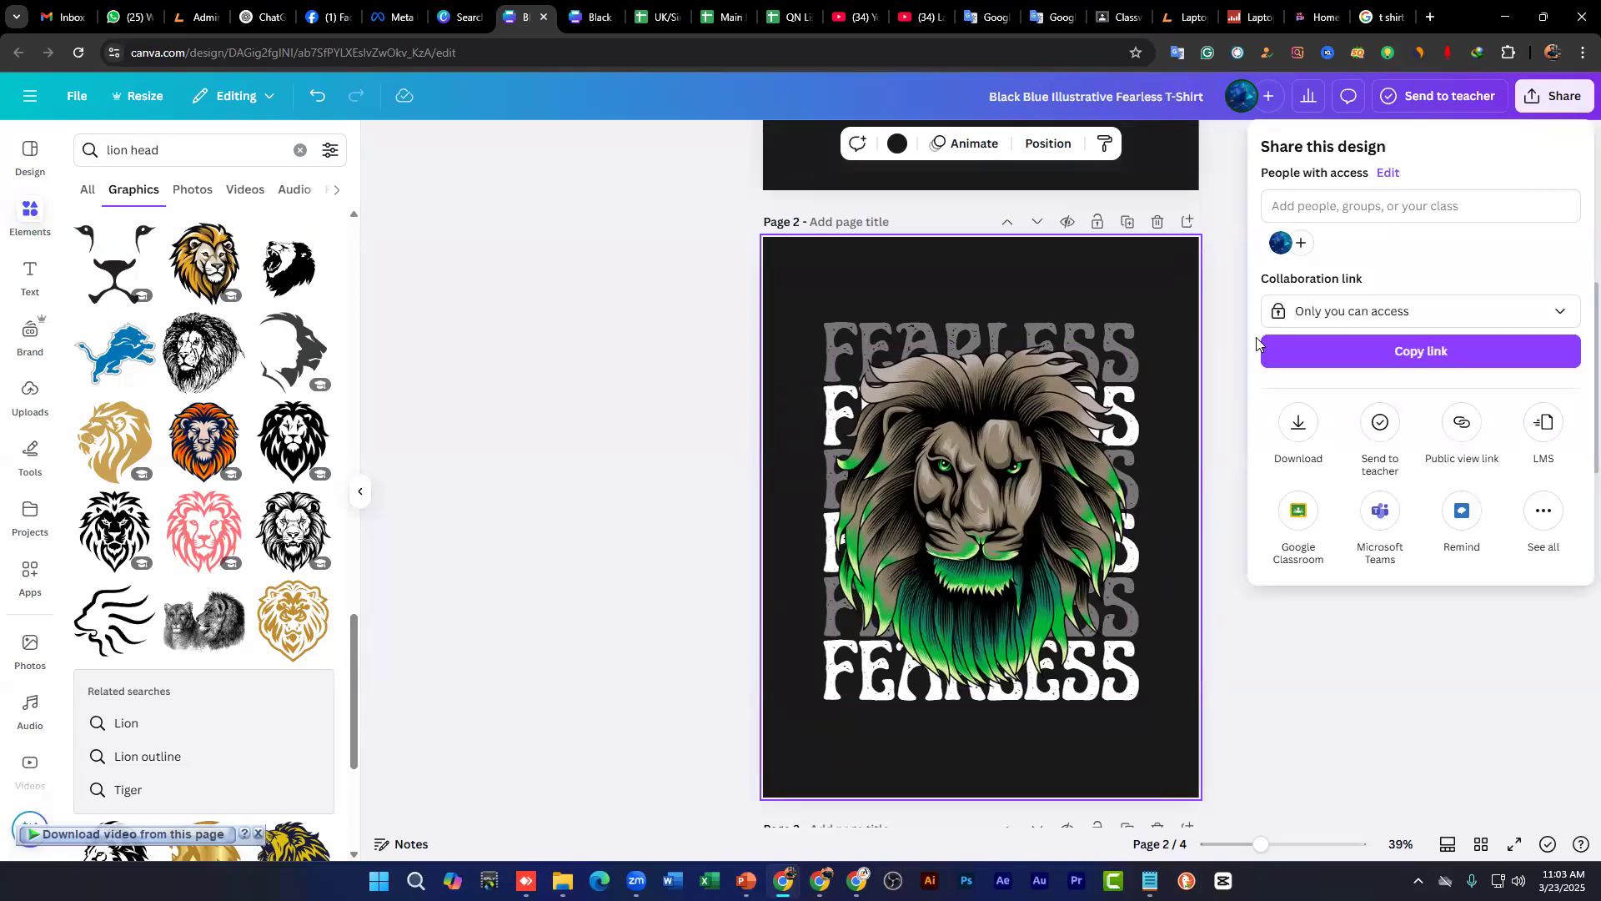
{"action": "left_click", "coordinate": [1298, 430]}
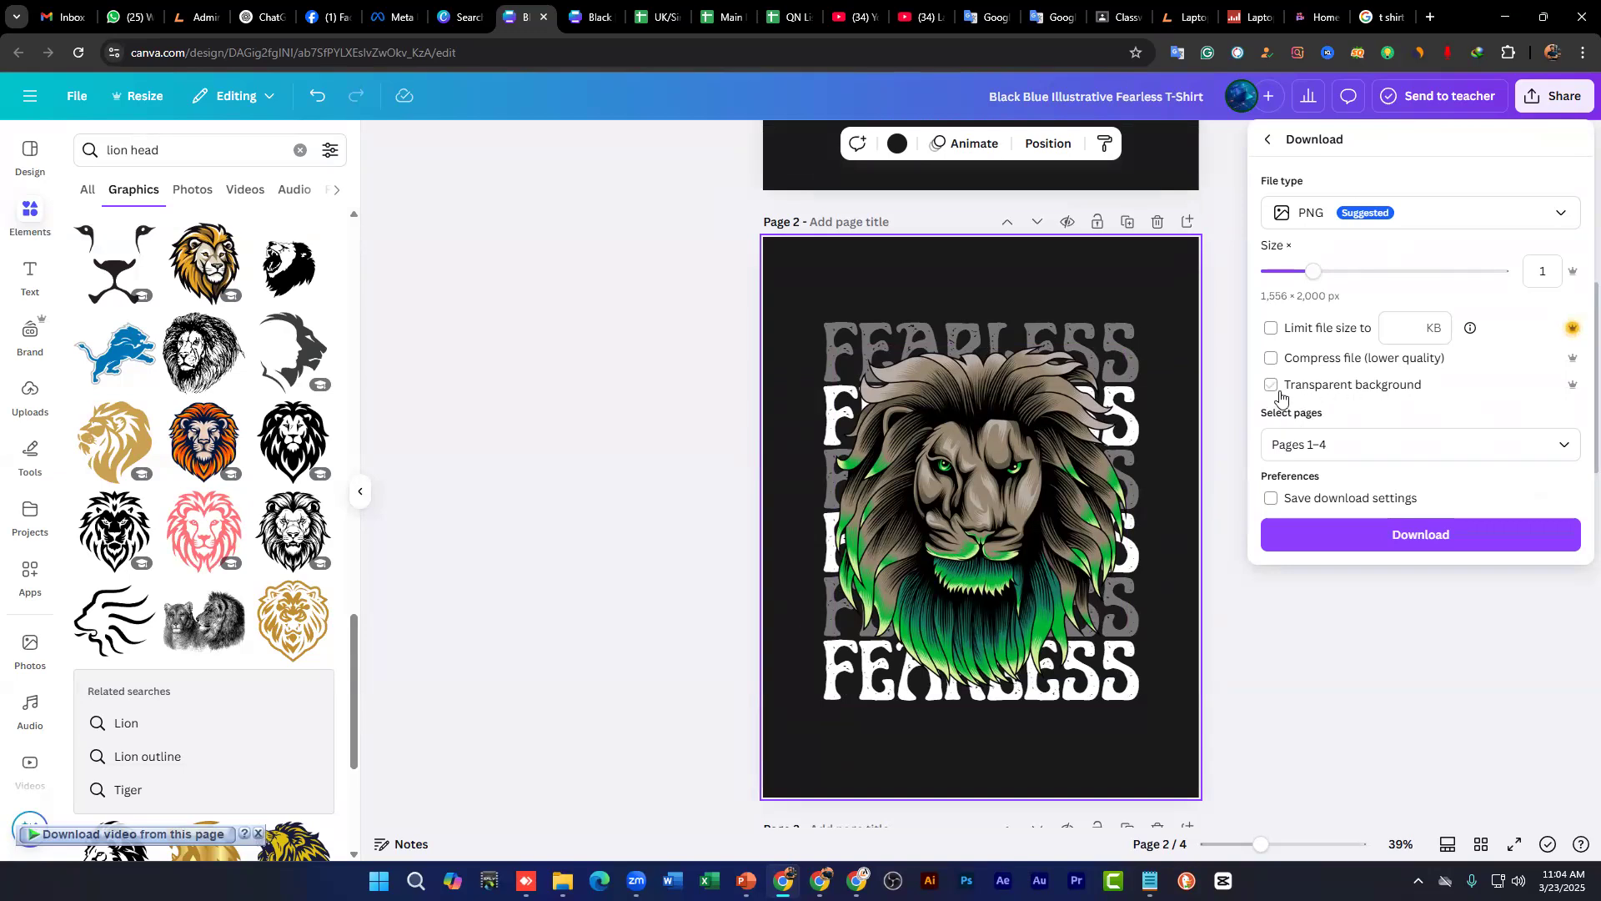
{"action": "left_click", "coordinate": [1271, 387]}
Step: Limit the export to page 2 only and download it as a PNG
{"action": "left_click", "coordinate": [1560, 451]}
{"action": "left_click", "coordinate": [1284, 492]}
{"action": "scroll", "coordinate": [1295, 581], "scroll_direction": "down", "scroll_amount": 2}
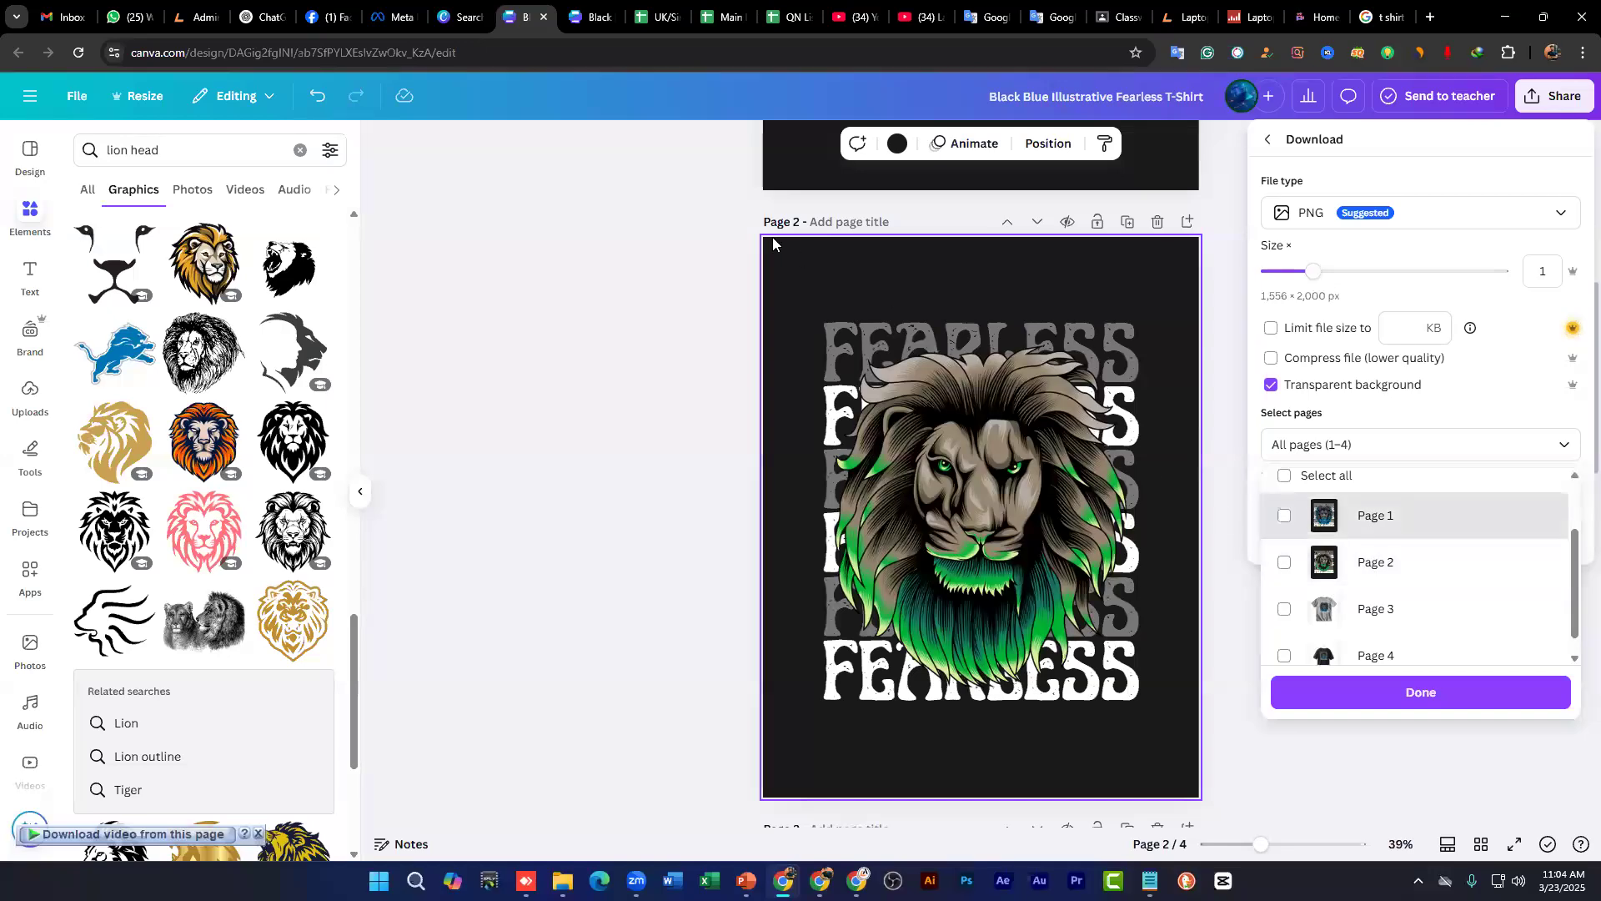
{"action": "left_click", "coordinate": [1285, 562]}
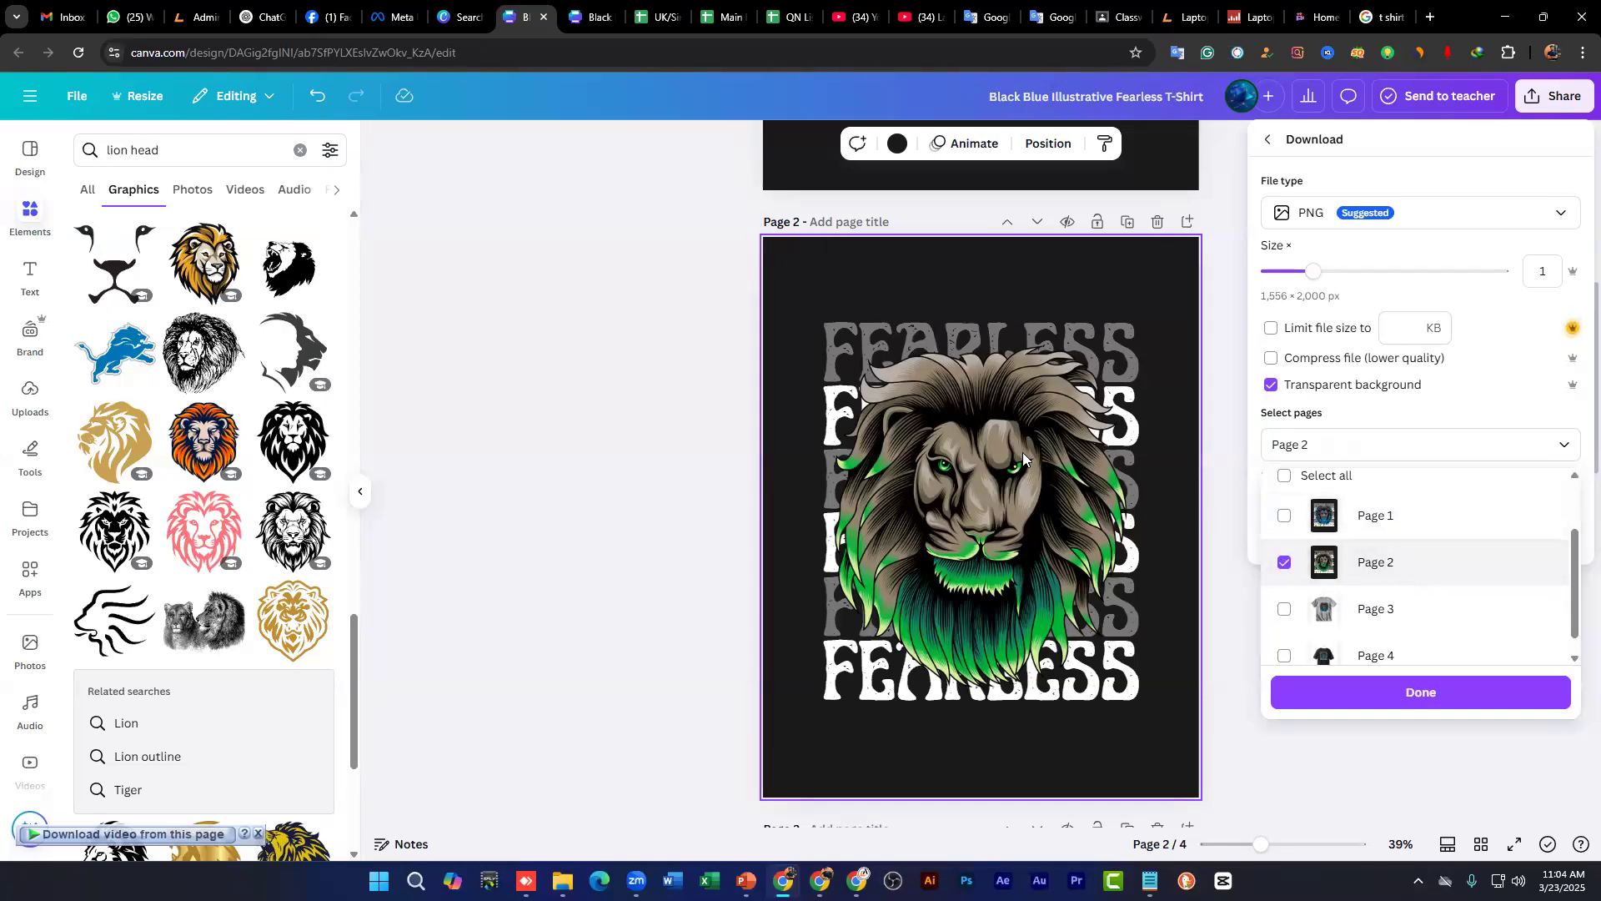
{"action": "left_click", "coordinate": [1406, 697]}
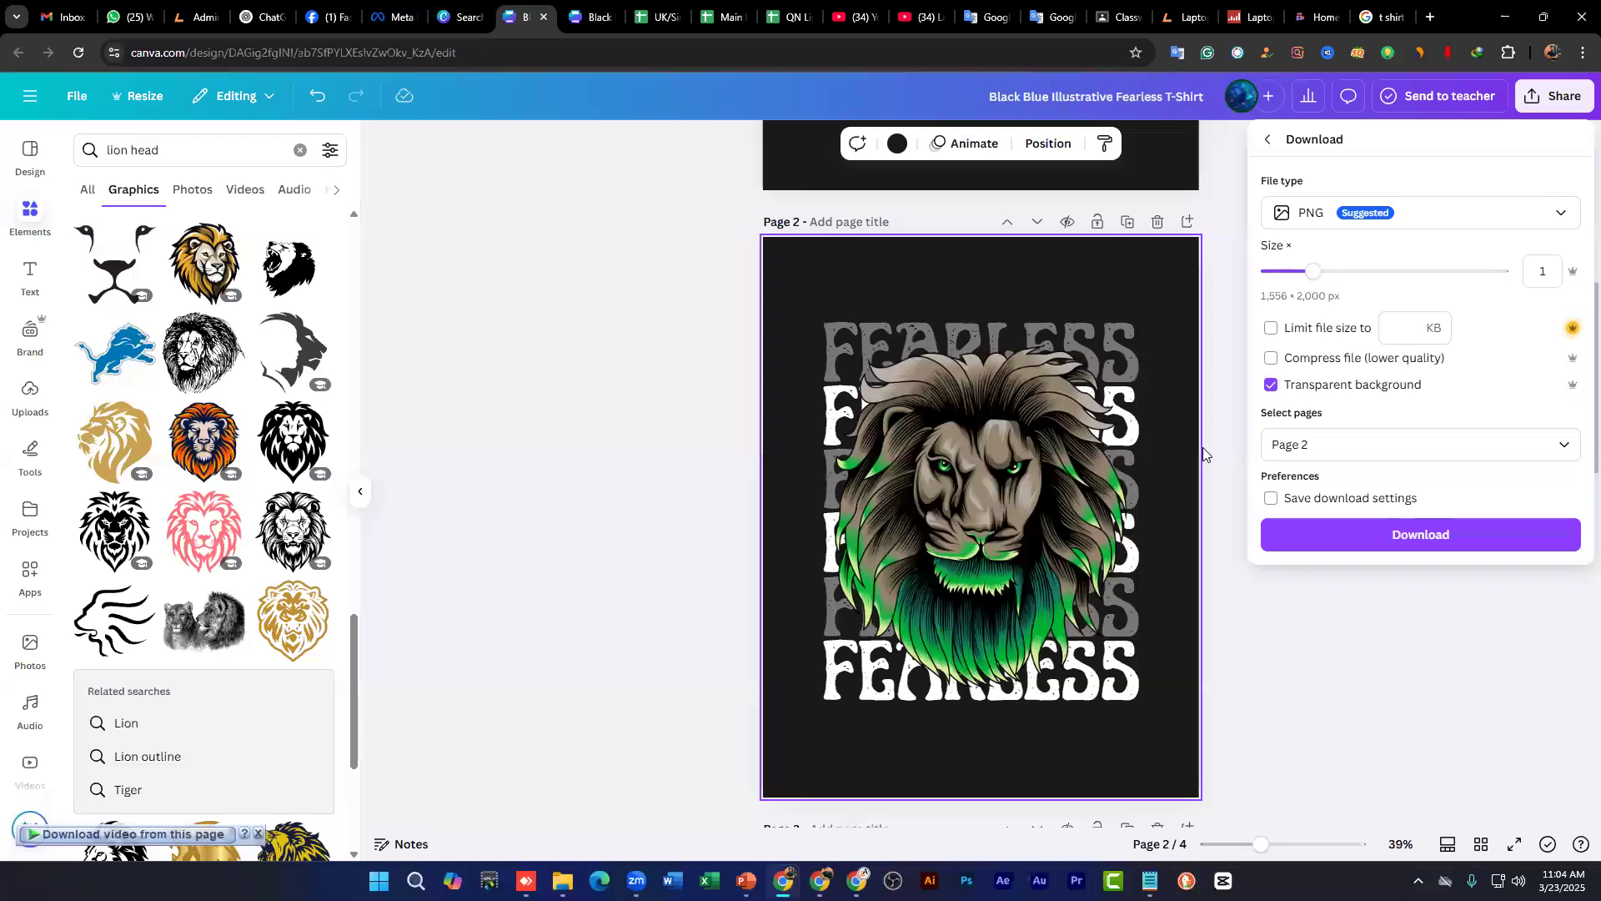
{"action": "left_click", "coordinate": [1359, 535]}
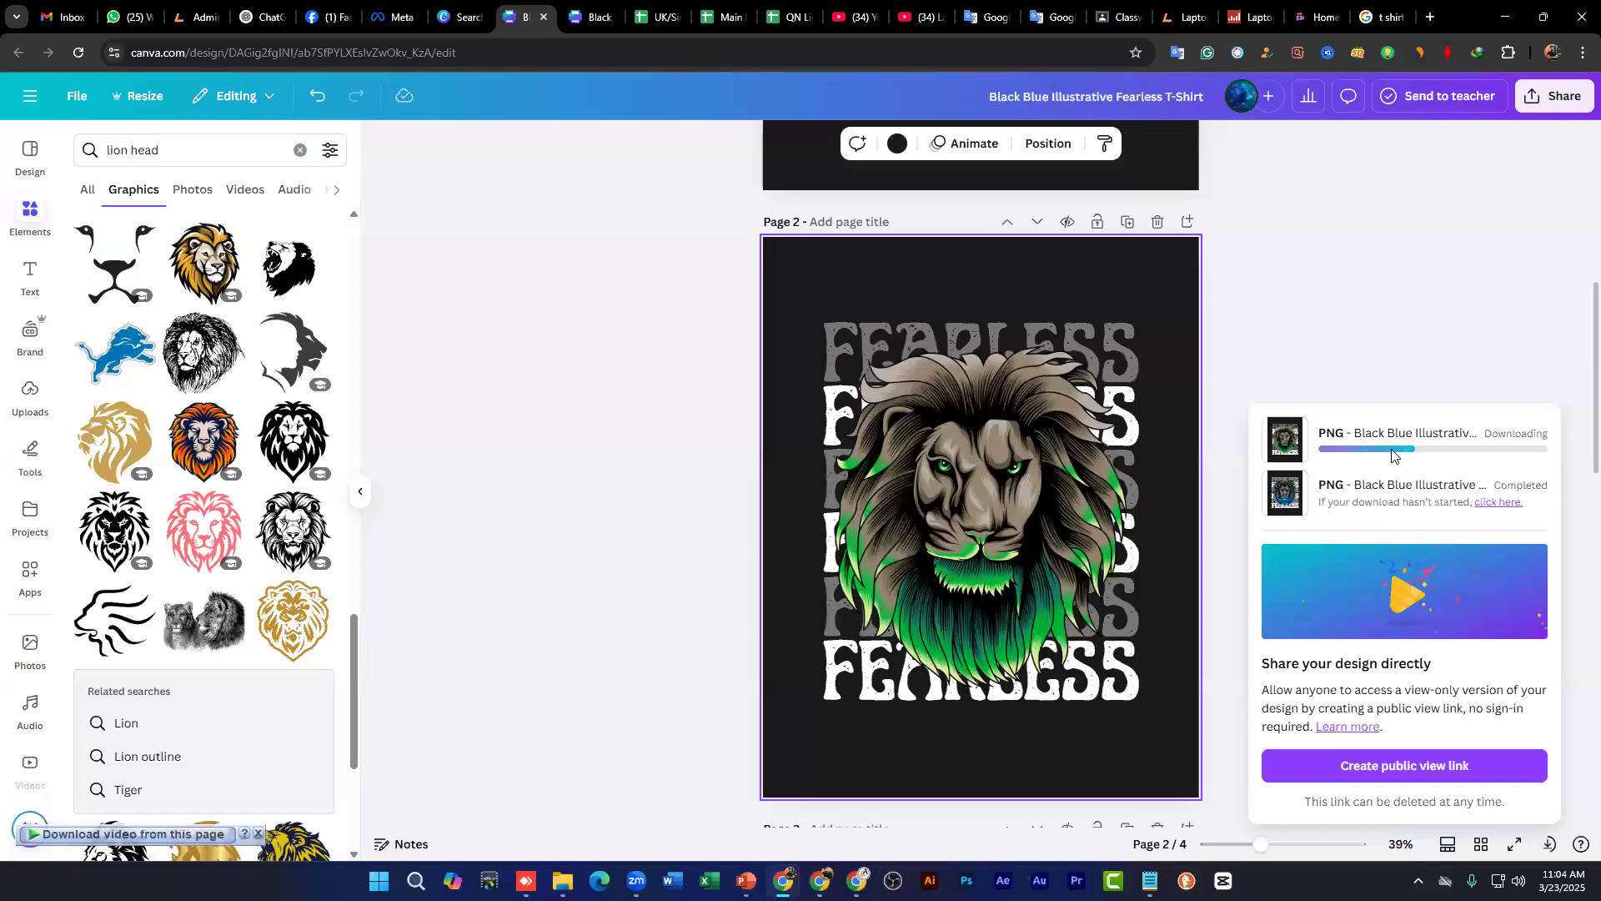
Step: Locate the newly downloaded Black Blue Illustrative Fearless T-Shirt PNG in the Downloads folder and select it
{"action": "left_click", "coordinate": [1522, 53]}
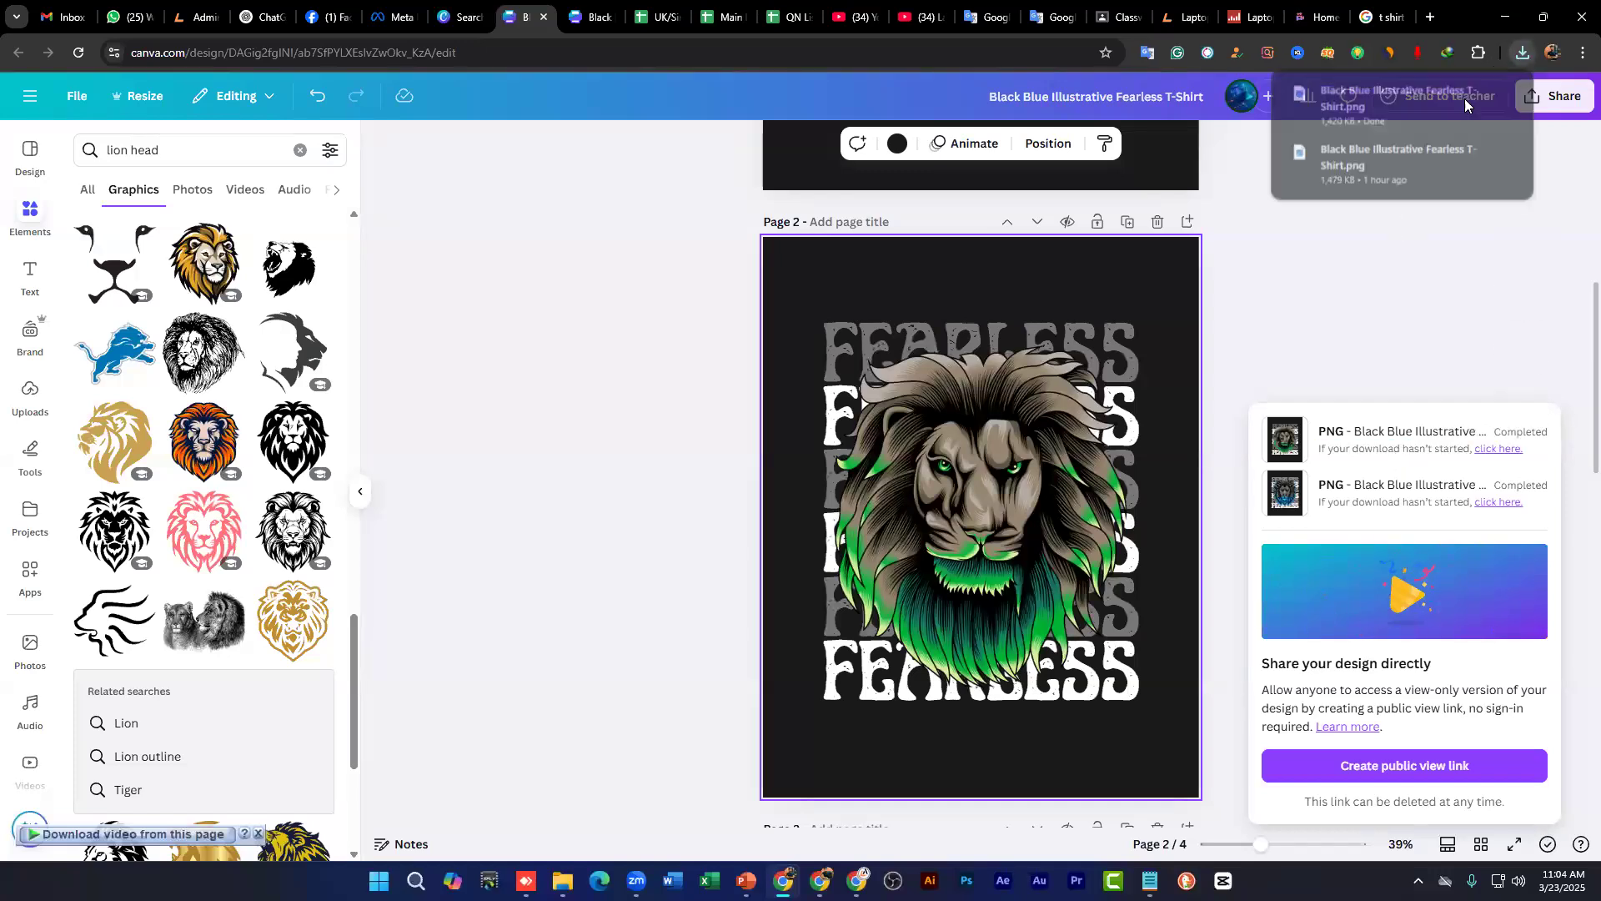
{"action": "left_click", "coordinate": [1476, 95]}
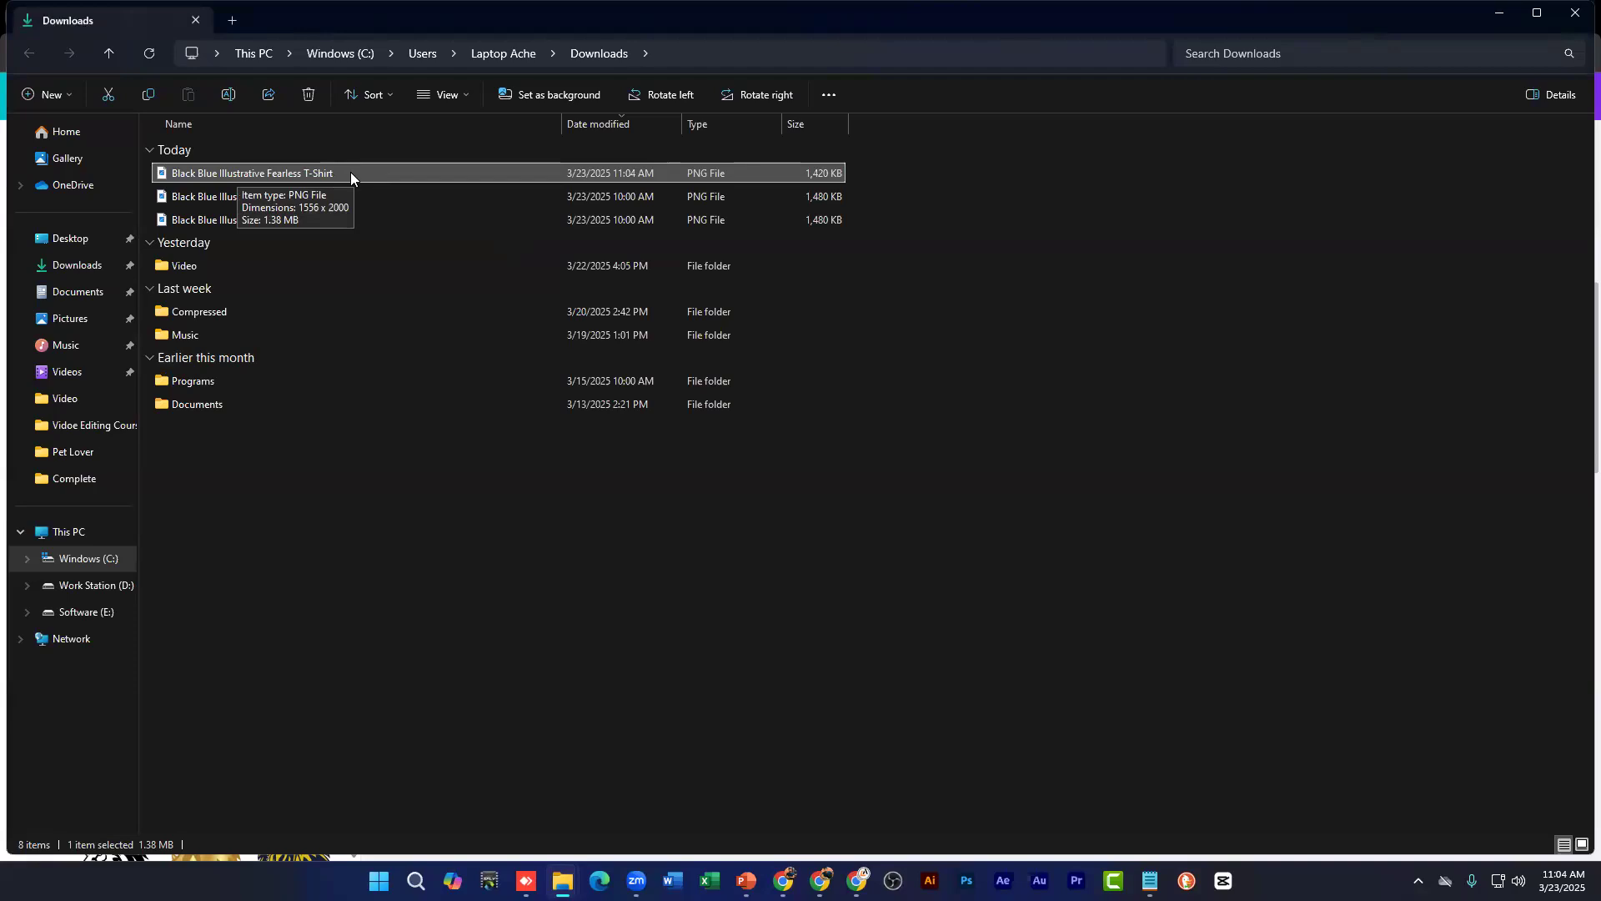
{"action": "left_click", "coordinate": [388, 454]}
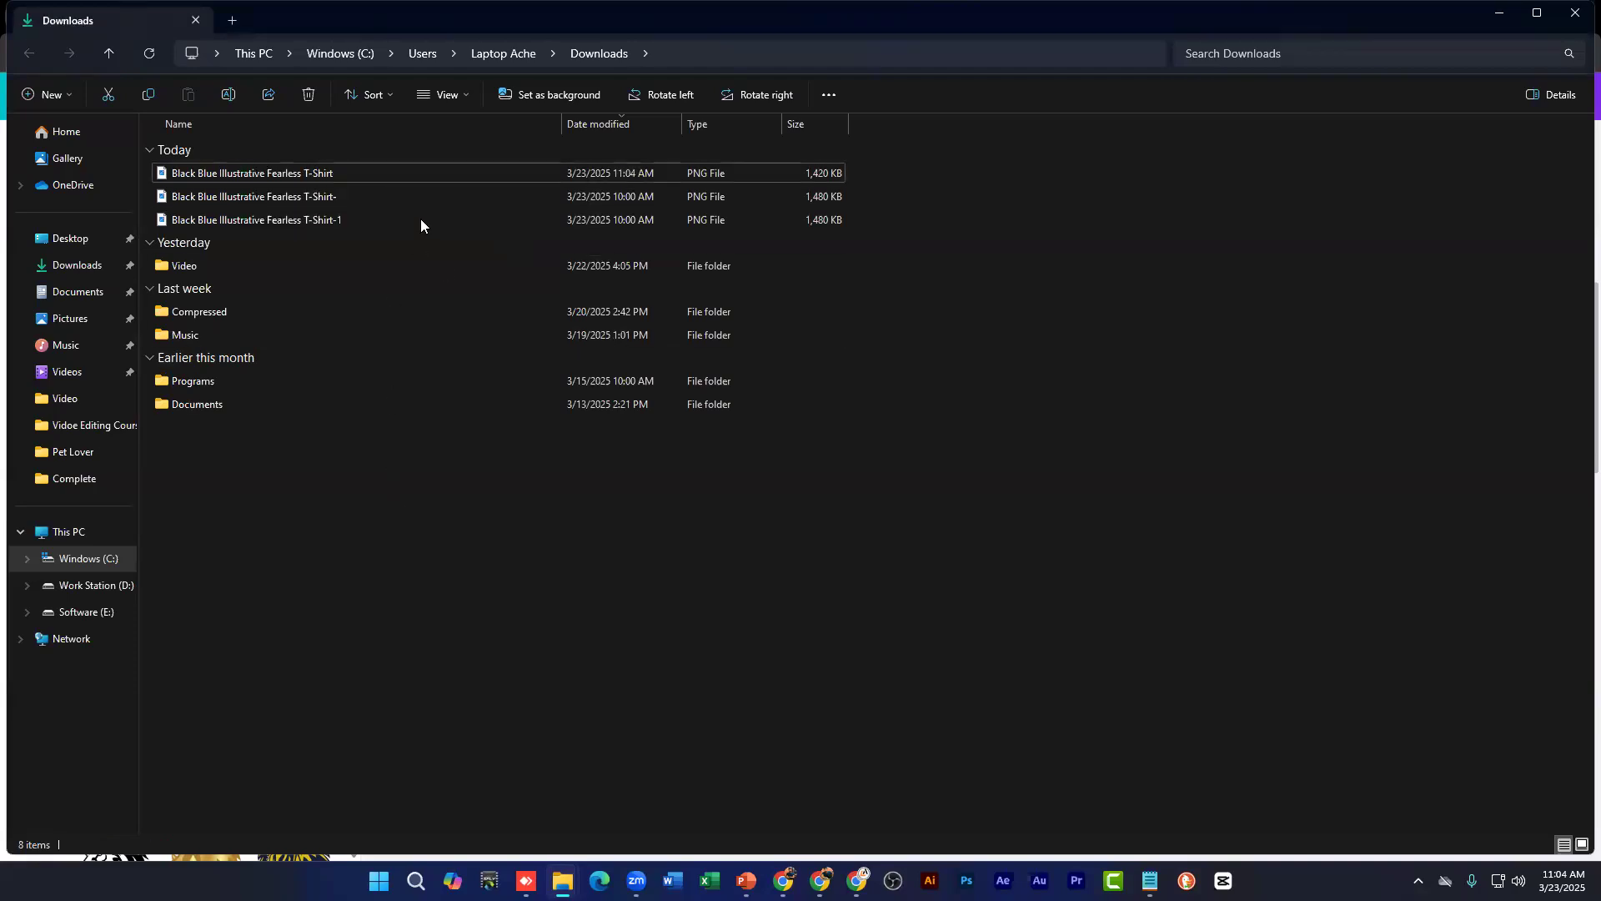
{"action": "left_click", "coordinate": [392, 174]}
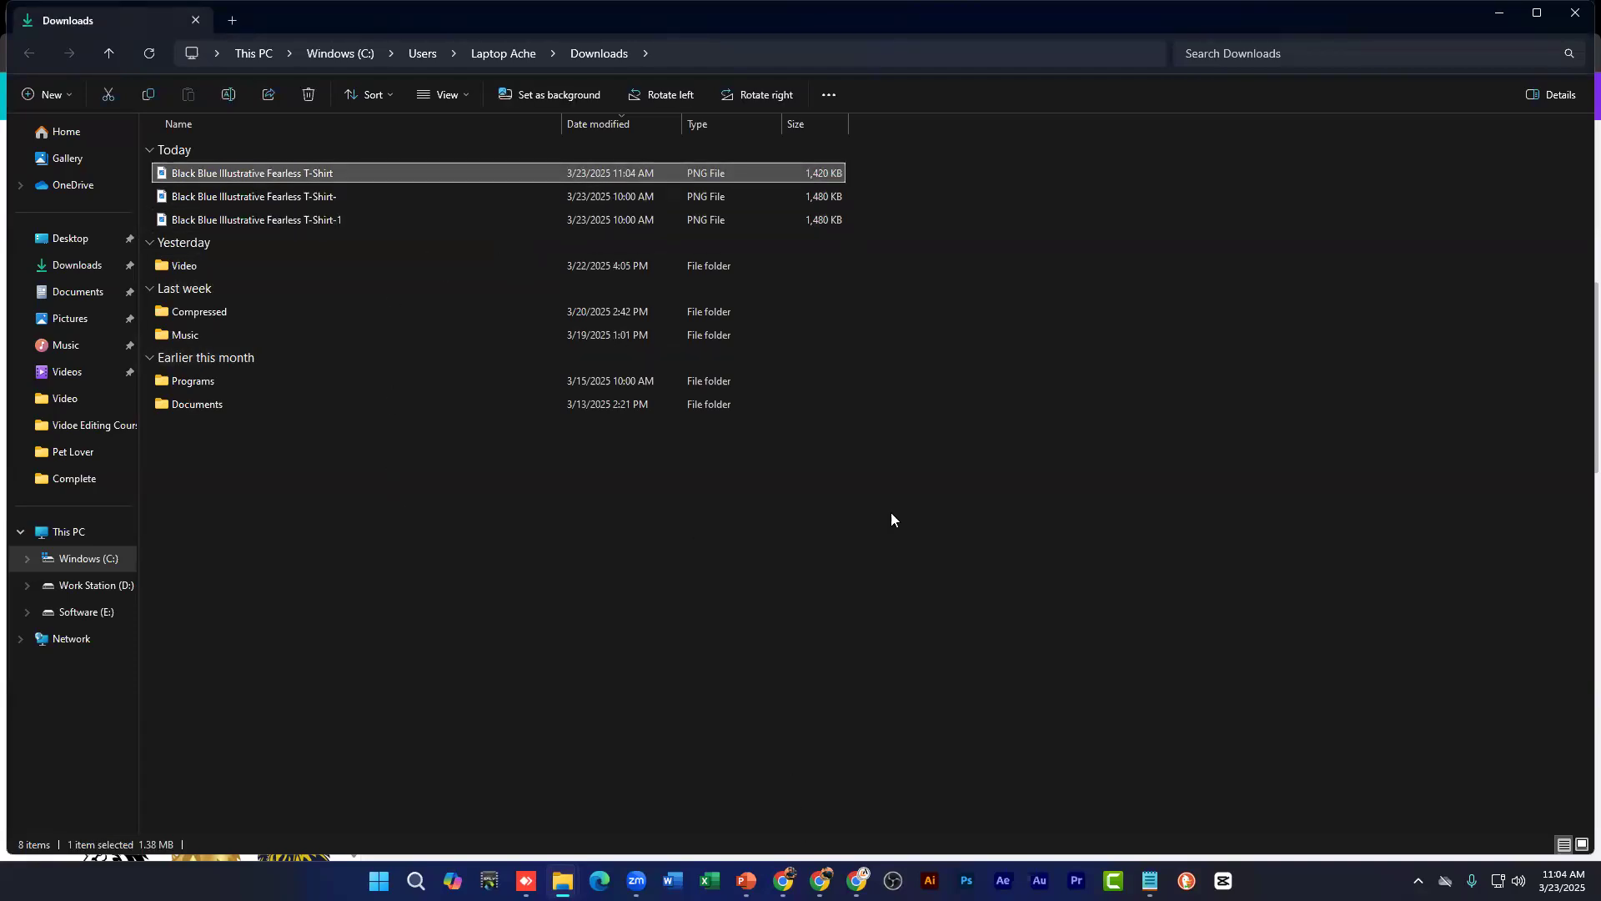
Step: Switch back to Canva and upload the newest Black Blue Illustrative Fearless T-Shirt PNG from Downloads
{"action": "key", "text": "alt+Tab"}
{"action": "left_click", "coordinate": [32, 391]}
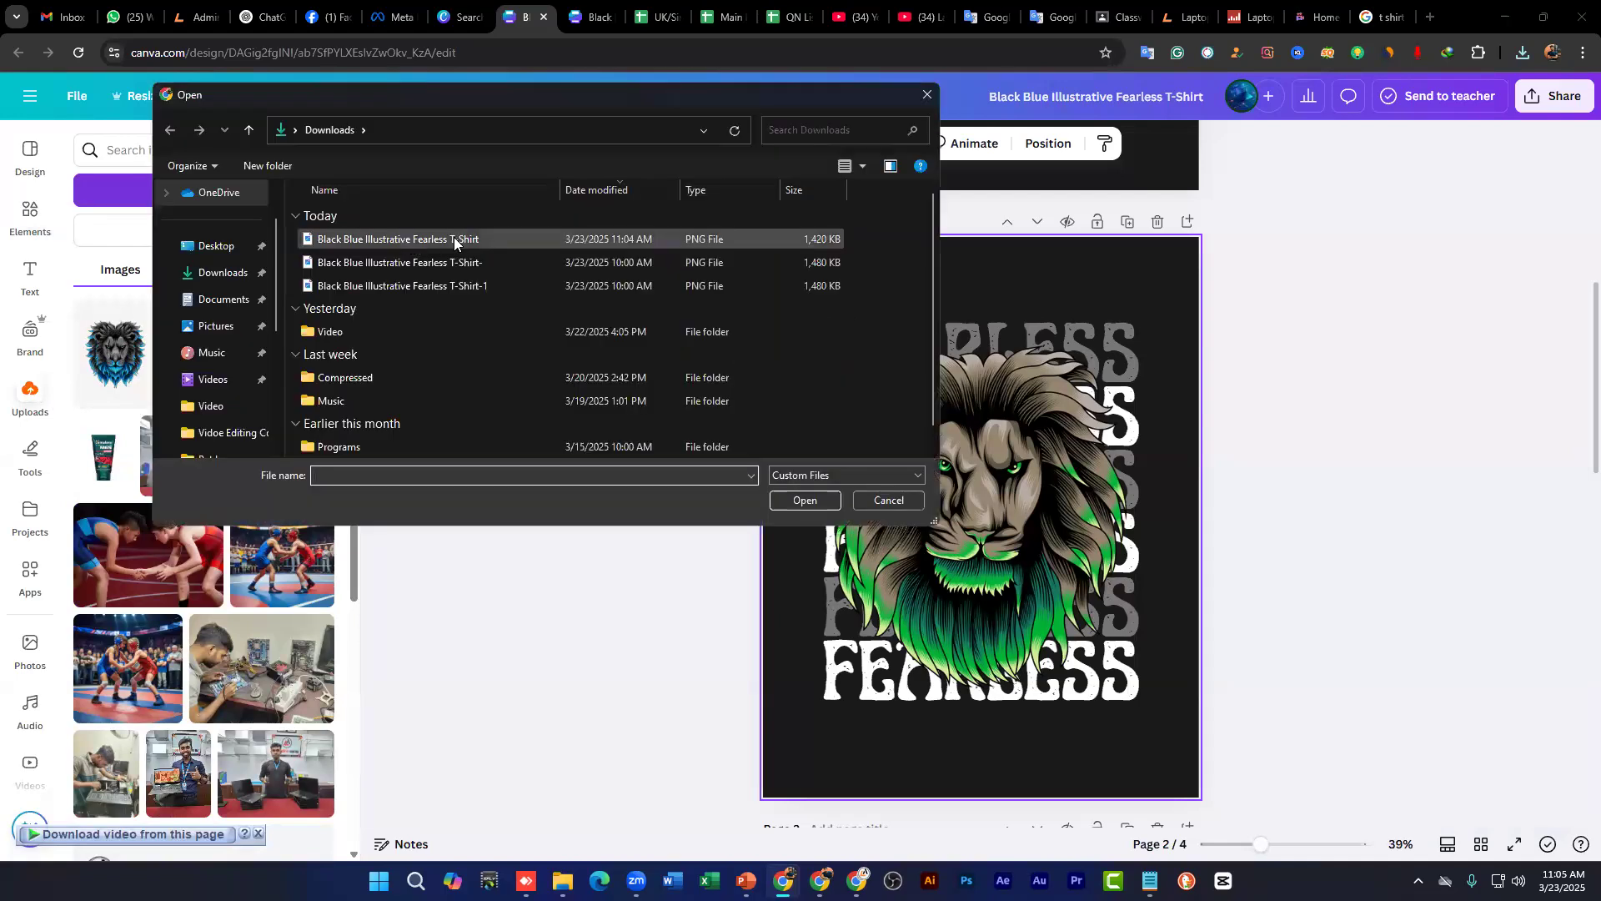
{"action": "left_click", "coordinate": [379, 237]}
{"action": "left_click", "coordinate": [803, 501]}
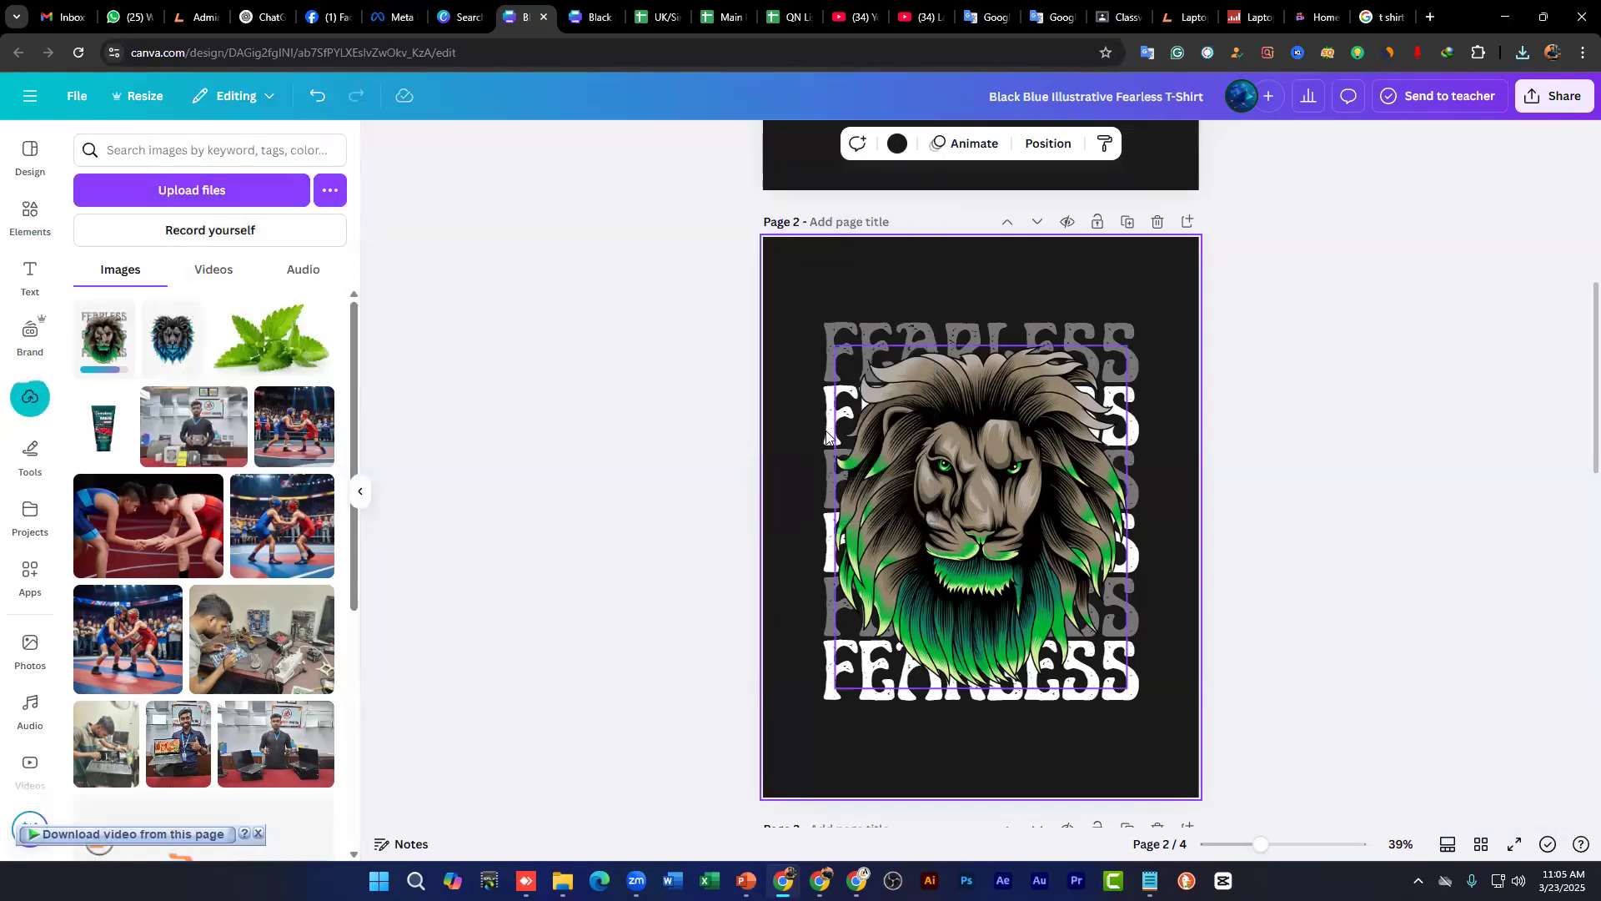
Step: Add a blank page 5 after the black T-shirt mockup on page 4
{"action": "scroll", "coordinate": [824, 433], "scroll_direction": "down", "scroll_amount": 10}
{"action": "scroll", "coordinate": [890, 450], "scroll_direction": "down", "scroll_amount": 5}
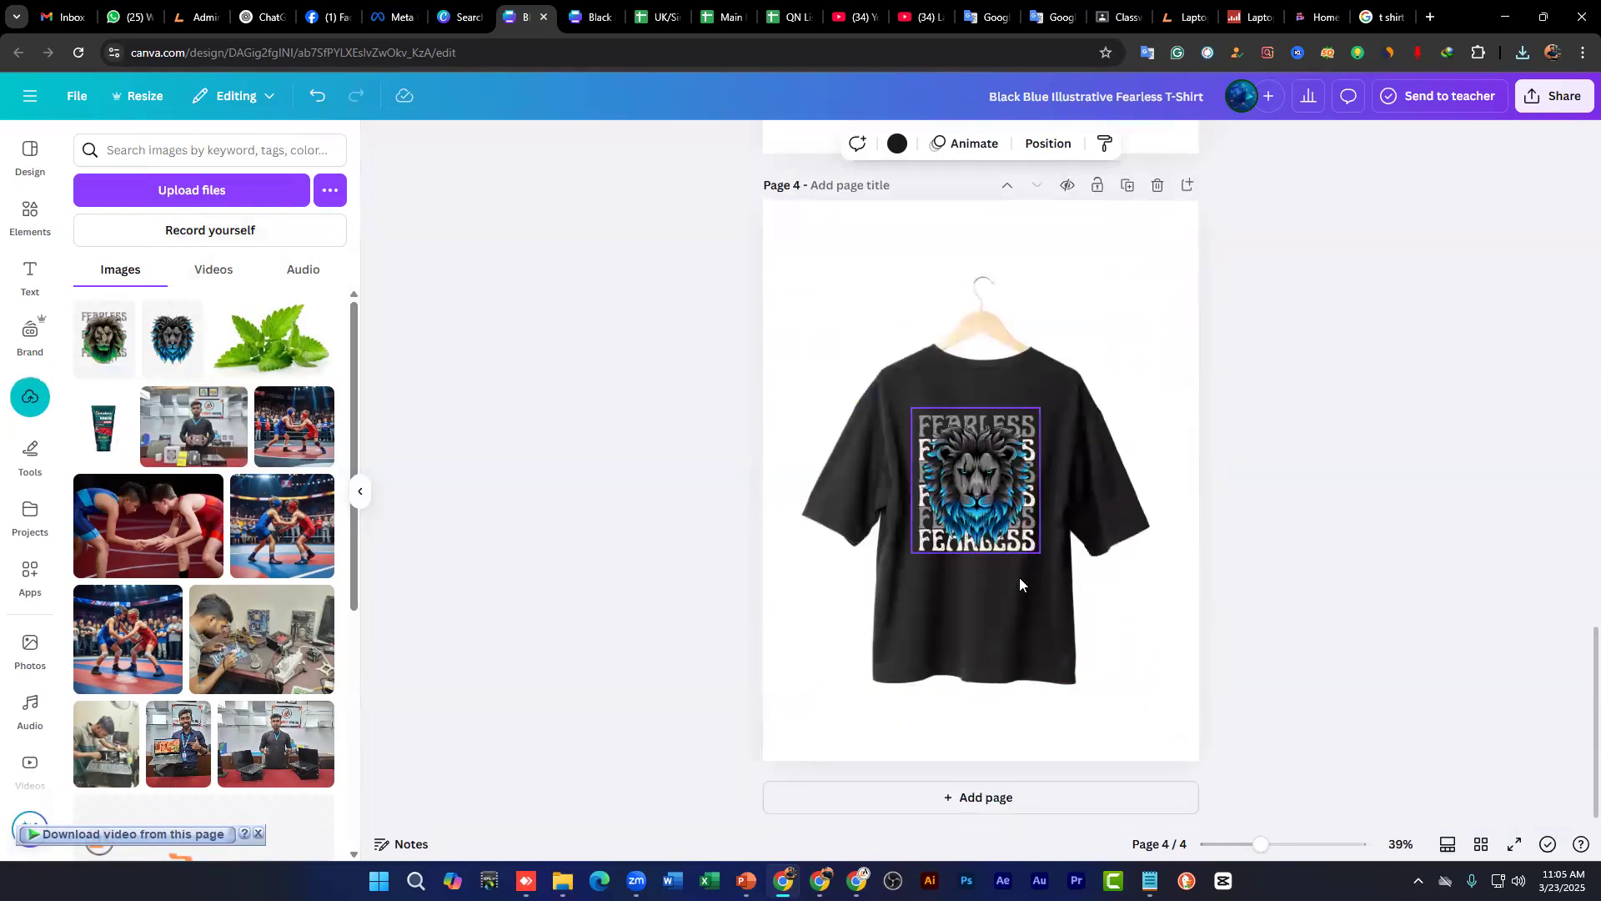
{"action": "left_click", "coordinate": [974, 795]}
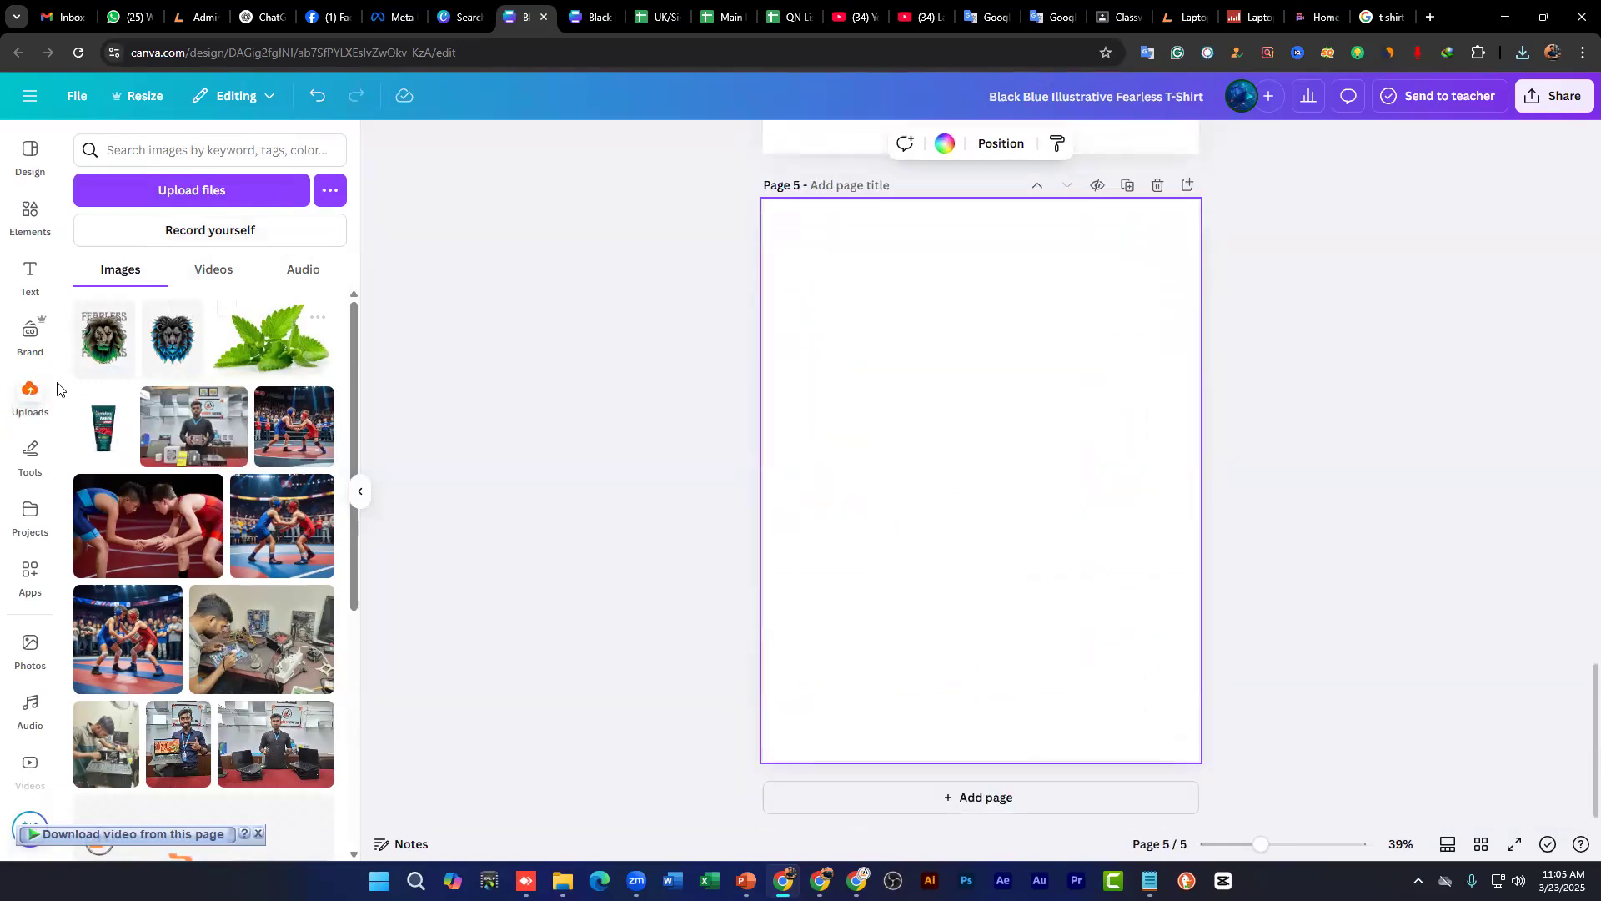
Step: Replace the lion head element search with "T shirt" and refine it to "T shirt mockup"
{"action": "left_click", "coordinate": [30, 217]}
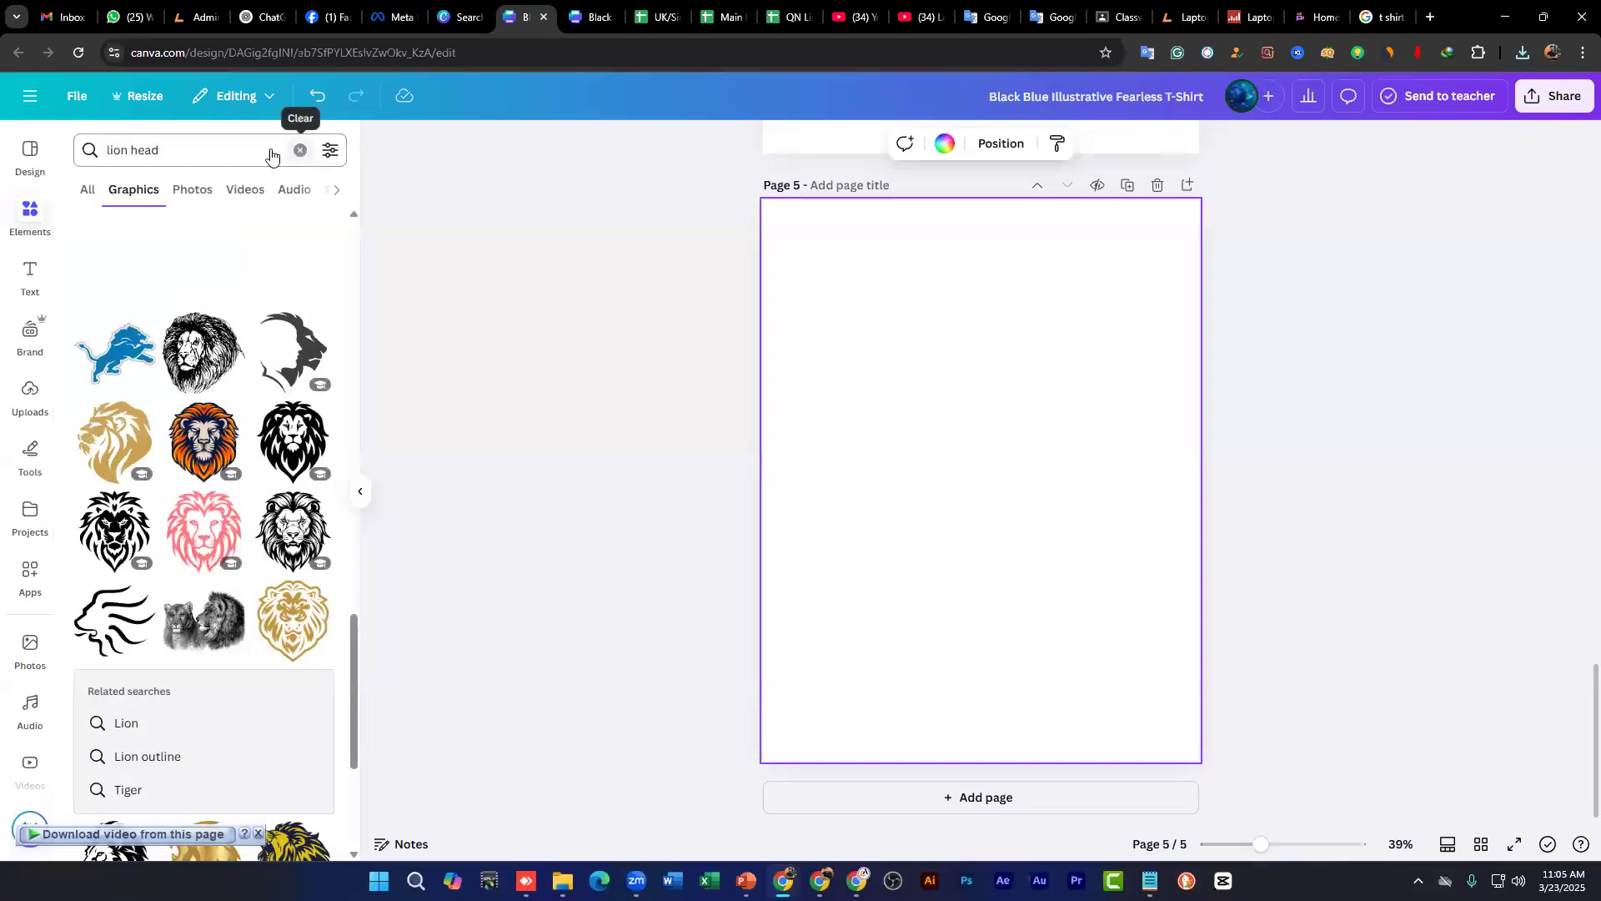
{"action": "left_click", "coordinate": [300, 150]}
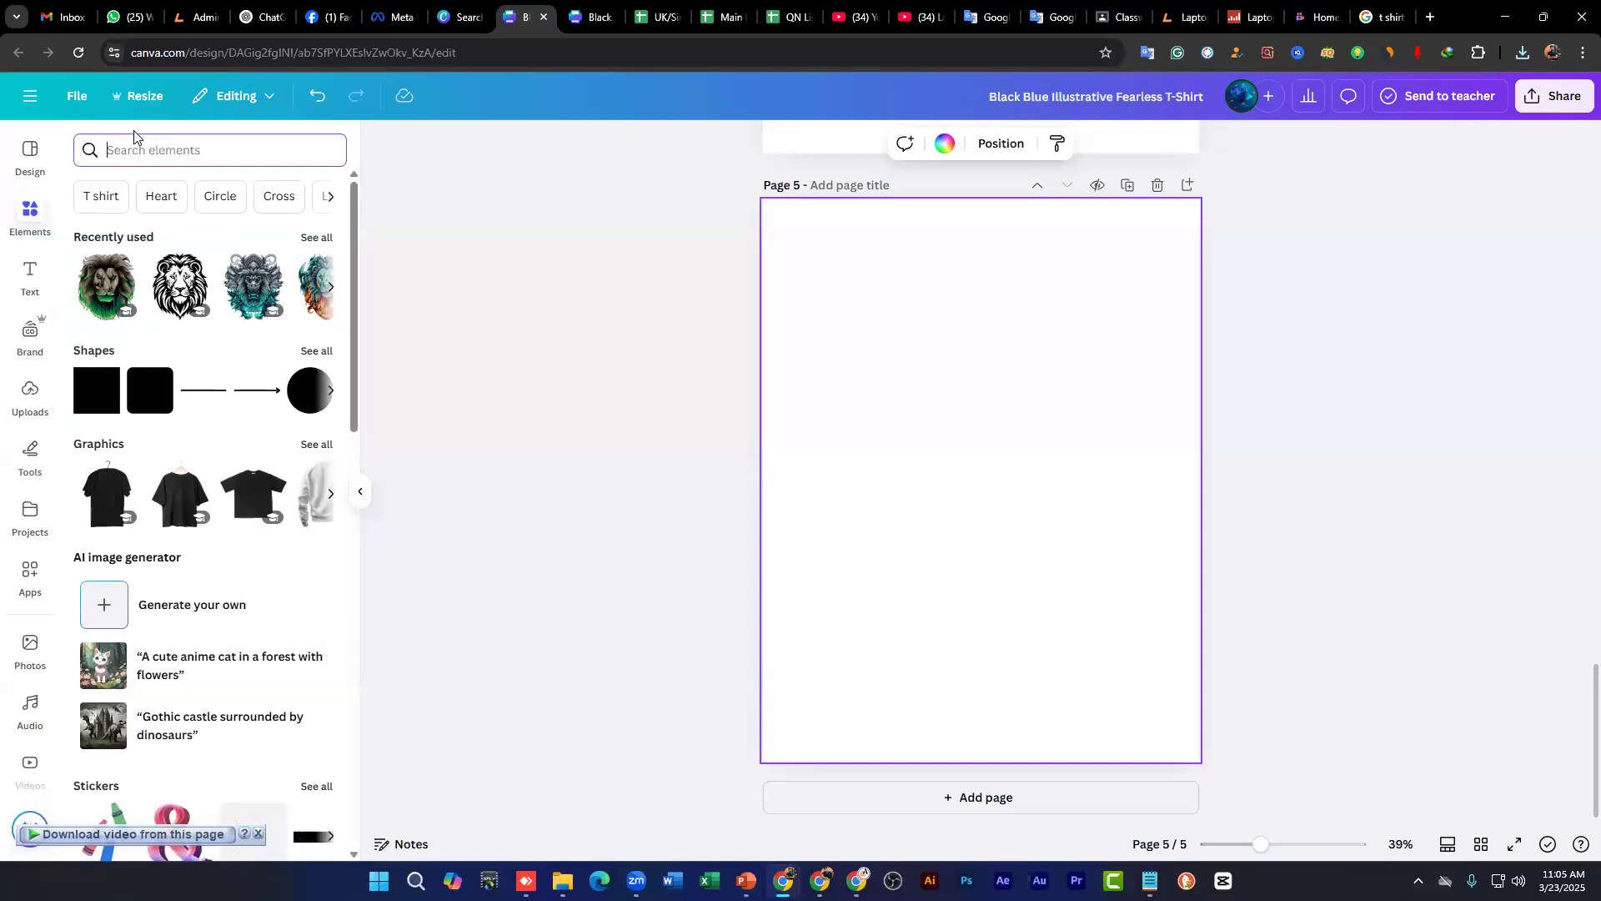
{"action": "type", "text": "T shirt"}
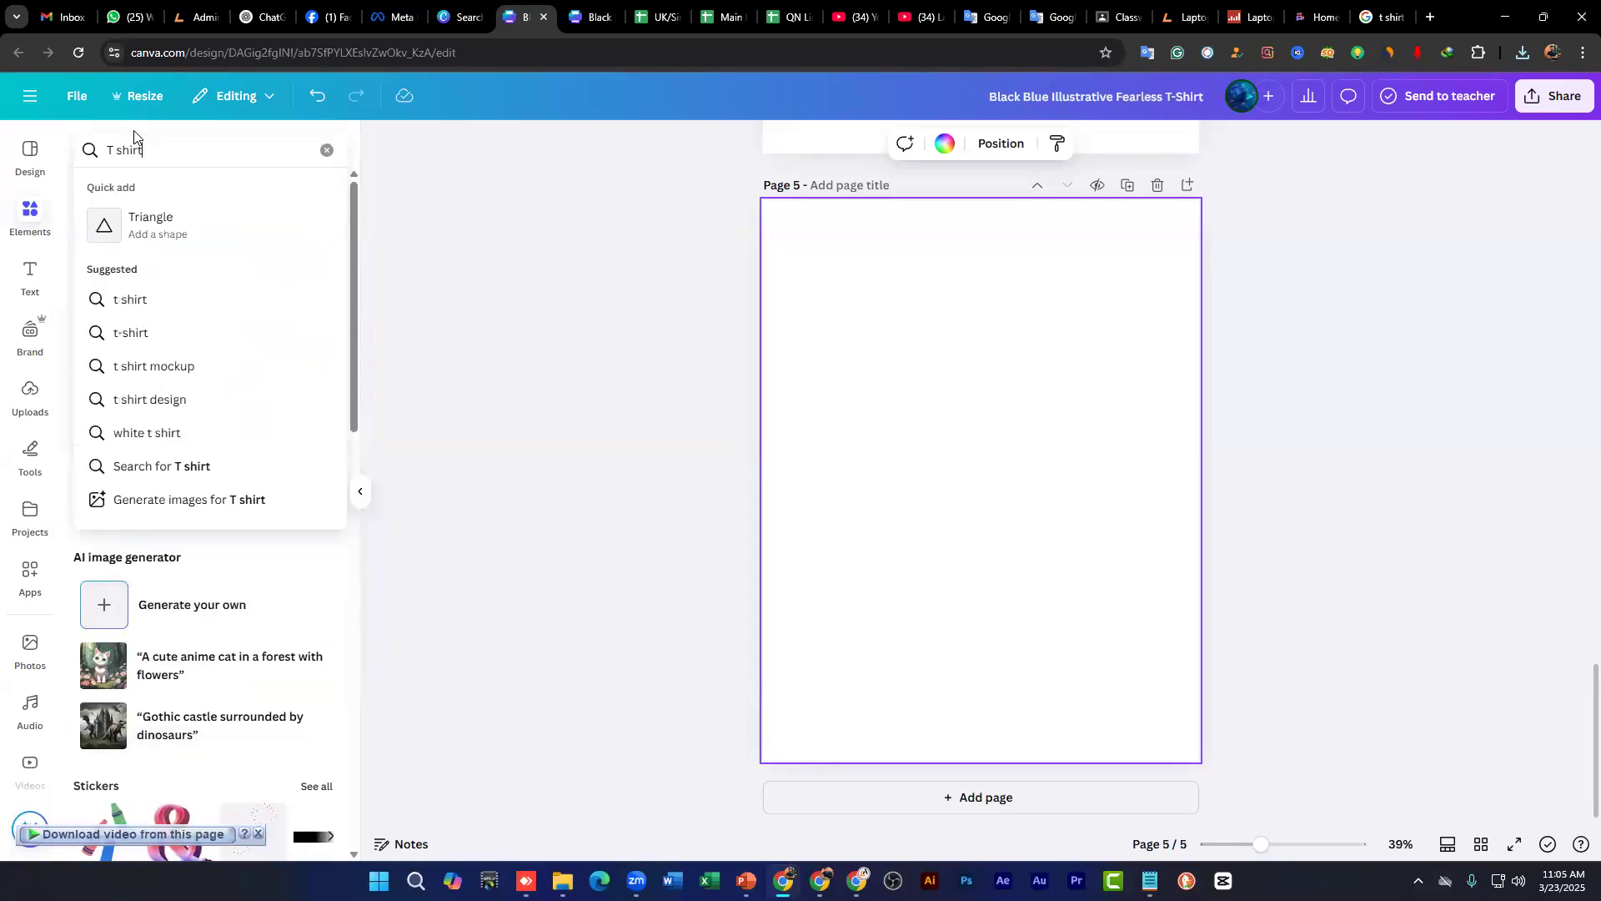
{"action": "key", "text": "Return"}
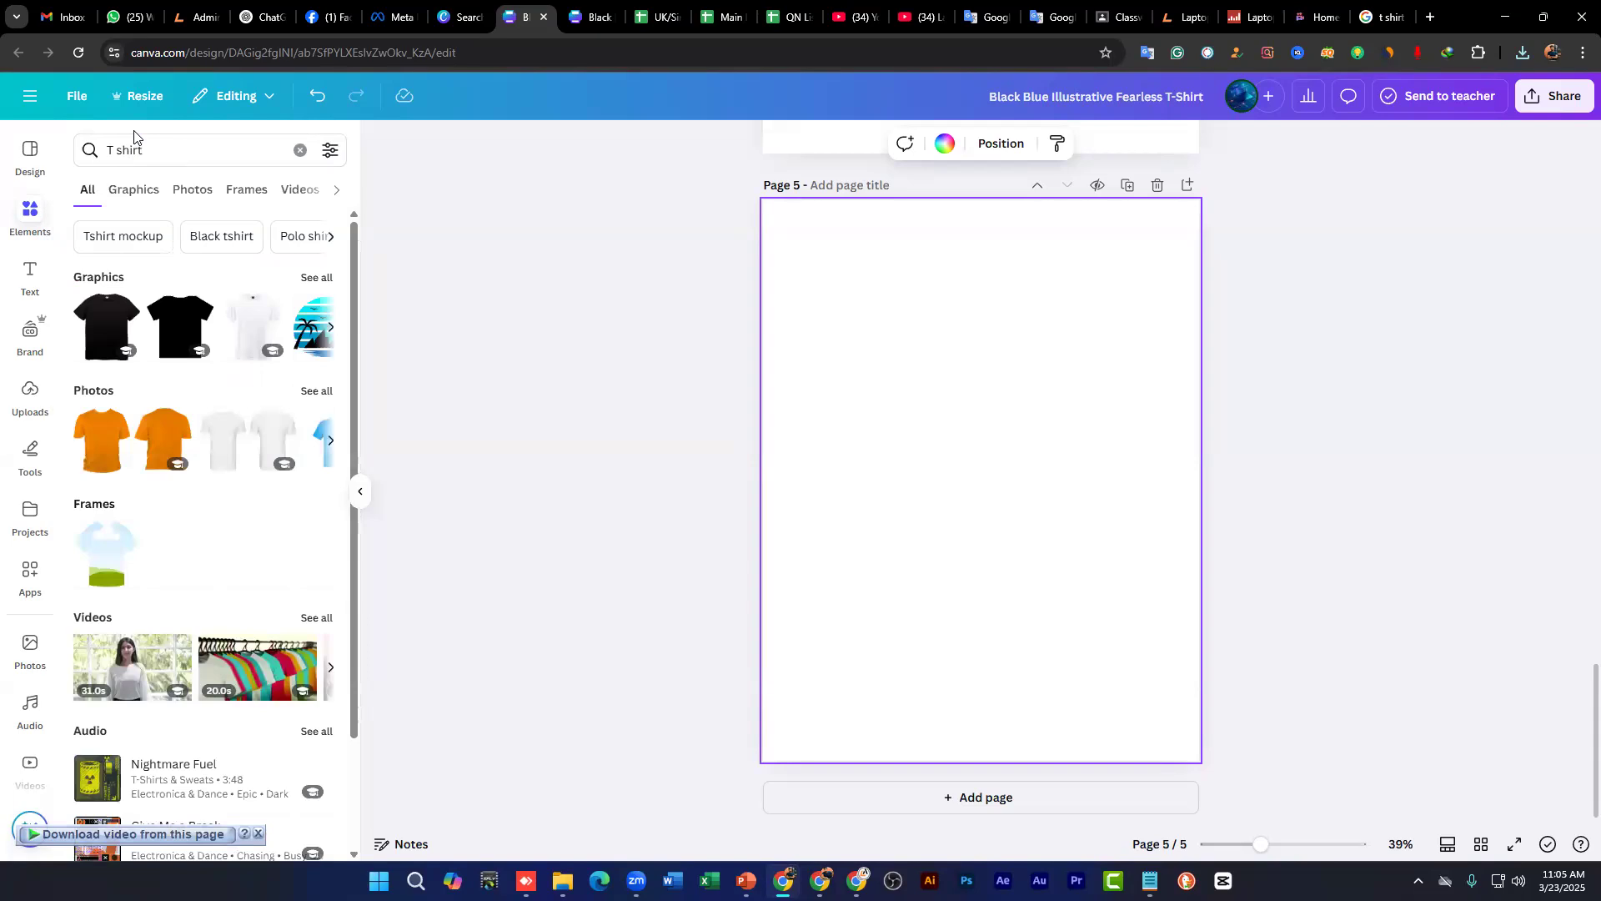
{"action": "left_click", "coordinate": [168, 150]}
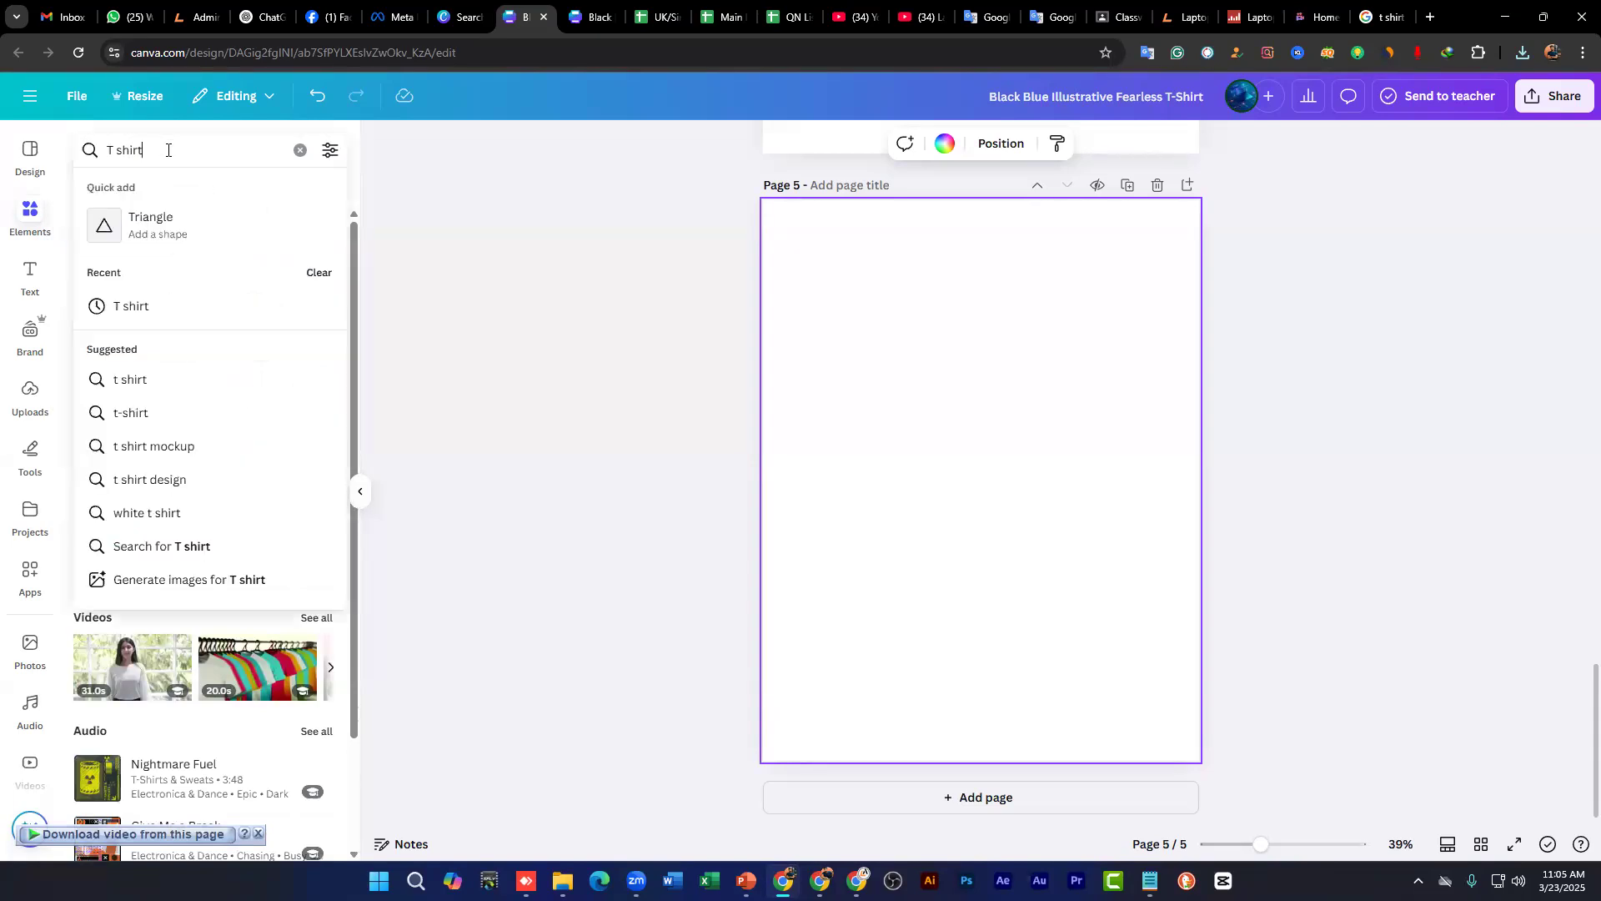
{"action": "type", "text": "mockup"}
{"action": "key", "text": "Return"}
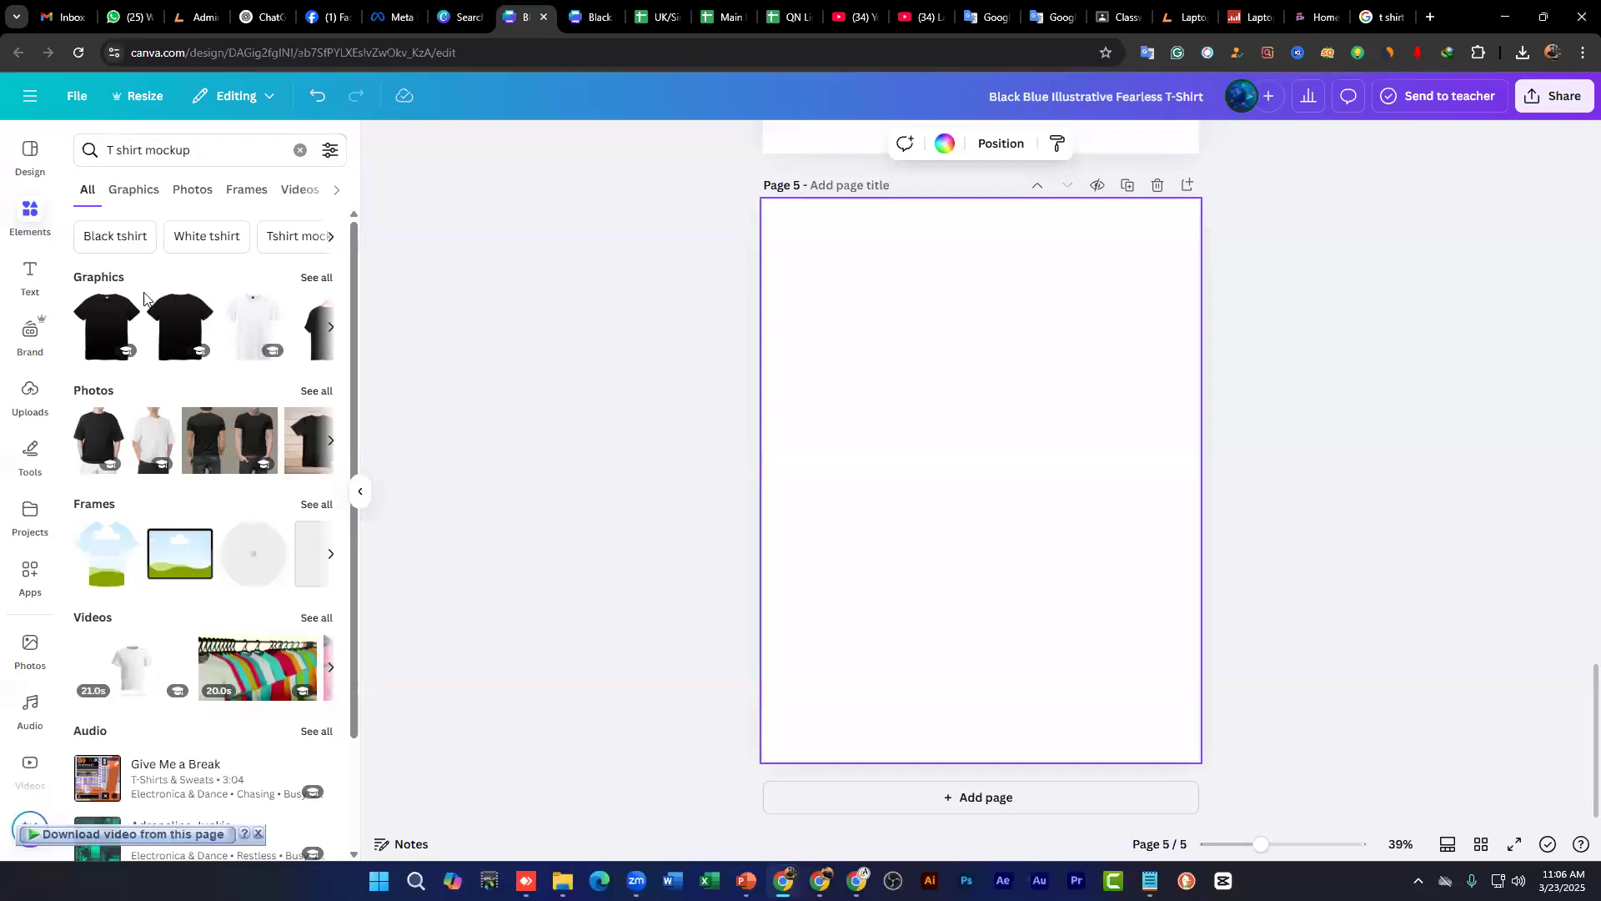
Step: Browse all T shirt mockup graphics and place the plain white T-shirt on page 5
{"action": "left_click", "coordinate": [317, 278]}
{"action": "scroll", "coordinate": [204, 451], "scroll_direction": "down", "scroll_amount": 3}
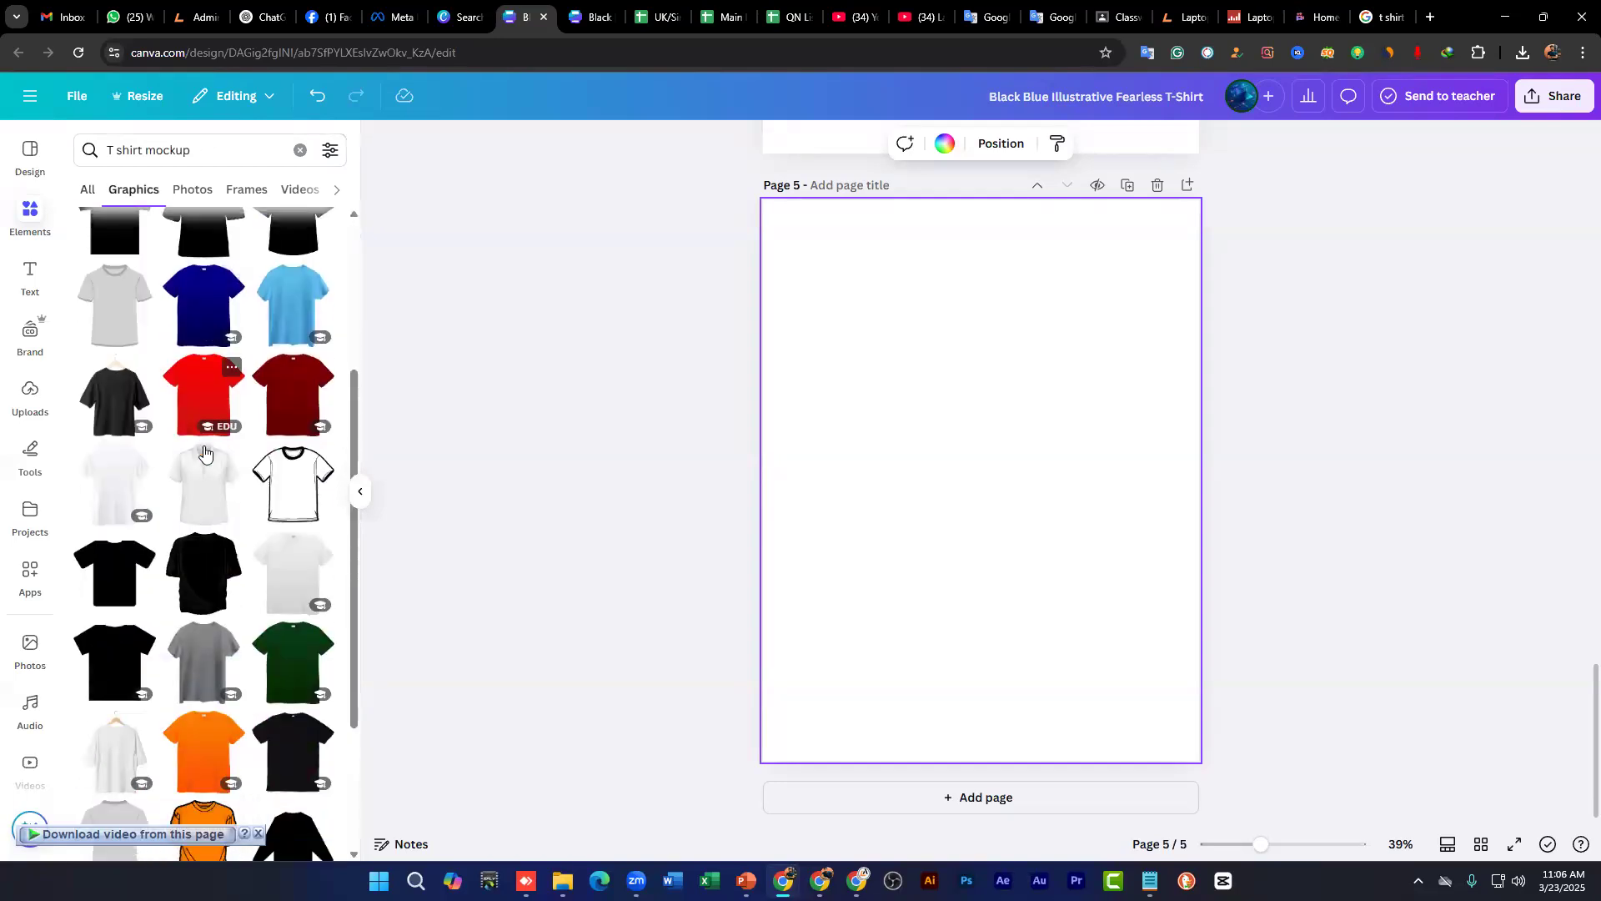
{"action": "scroll", "coordinate": [204, 451], "scroll_direction": "down", "scroll_amount": 6}
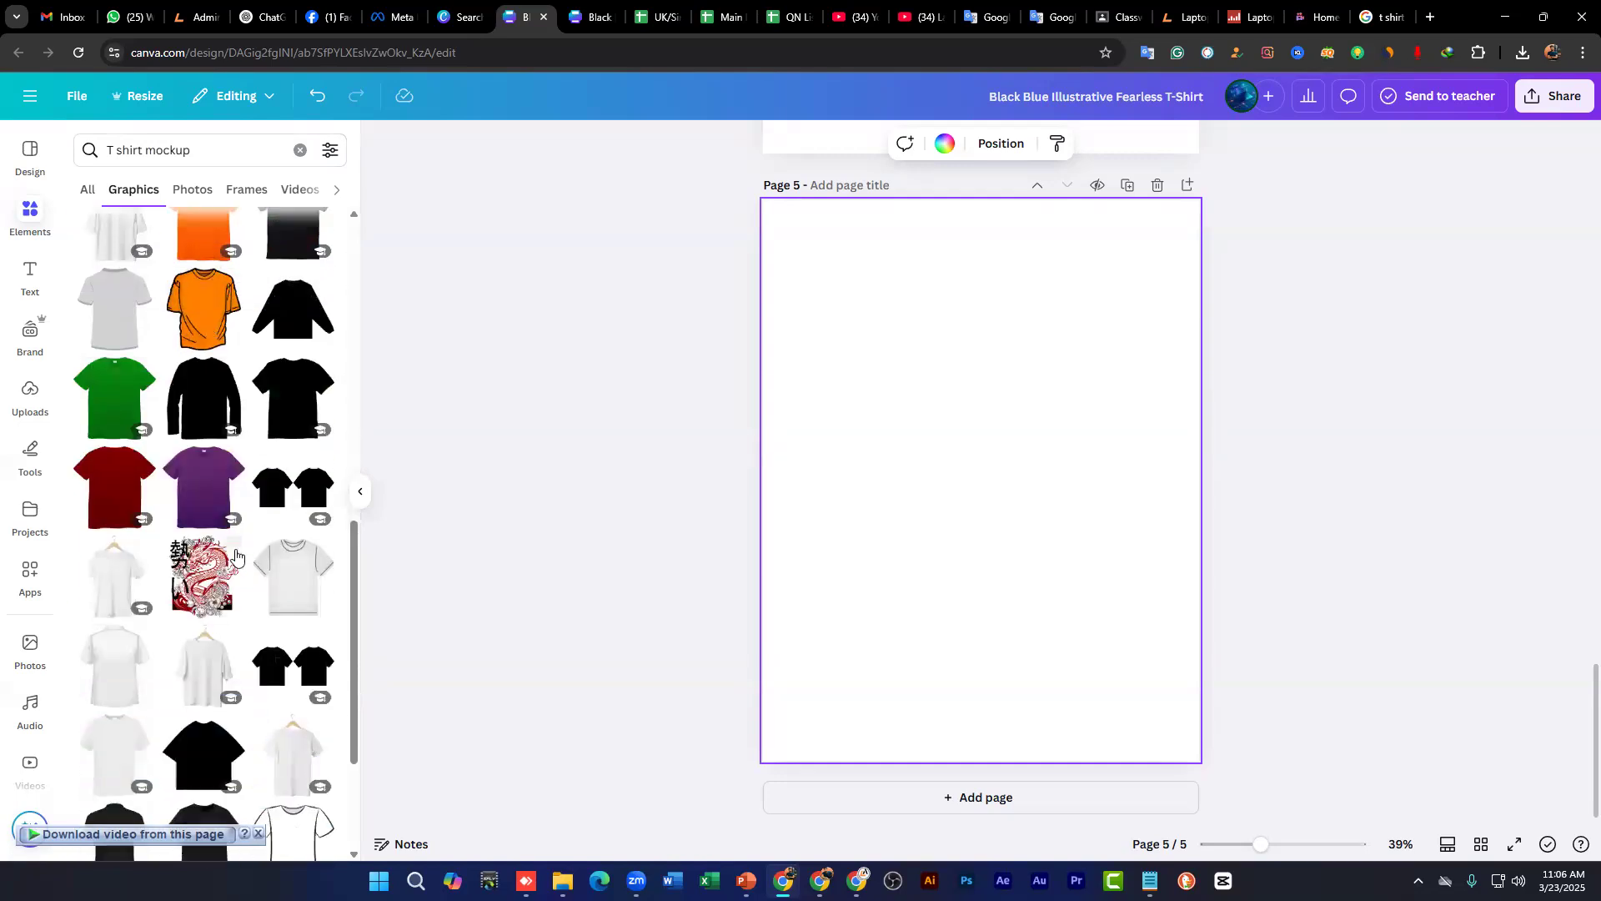
{"action": "scroll", "coordinate": [275, 567], "scroll_direction": "down", "scroll_amount": 3}
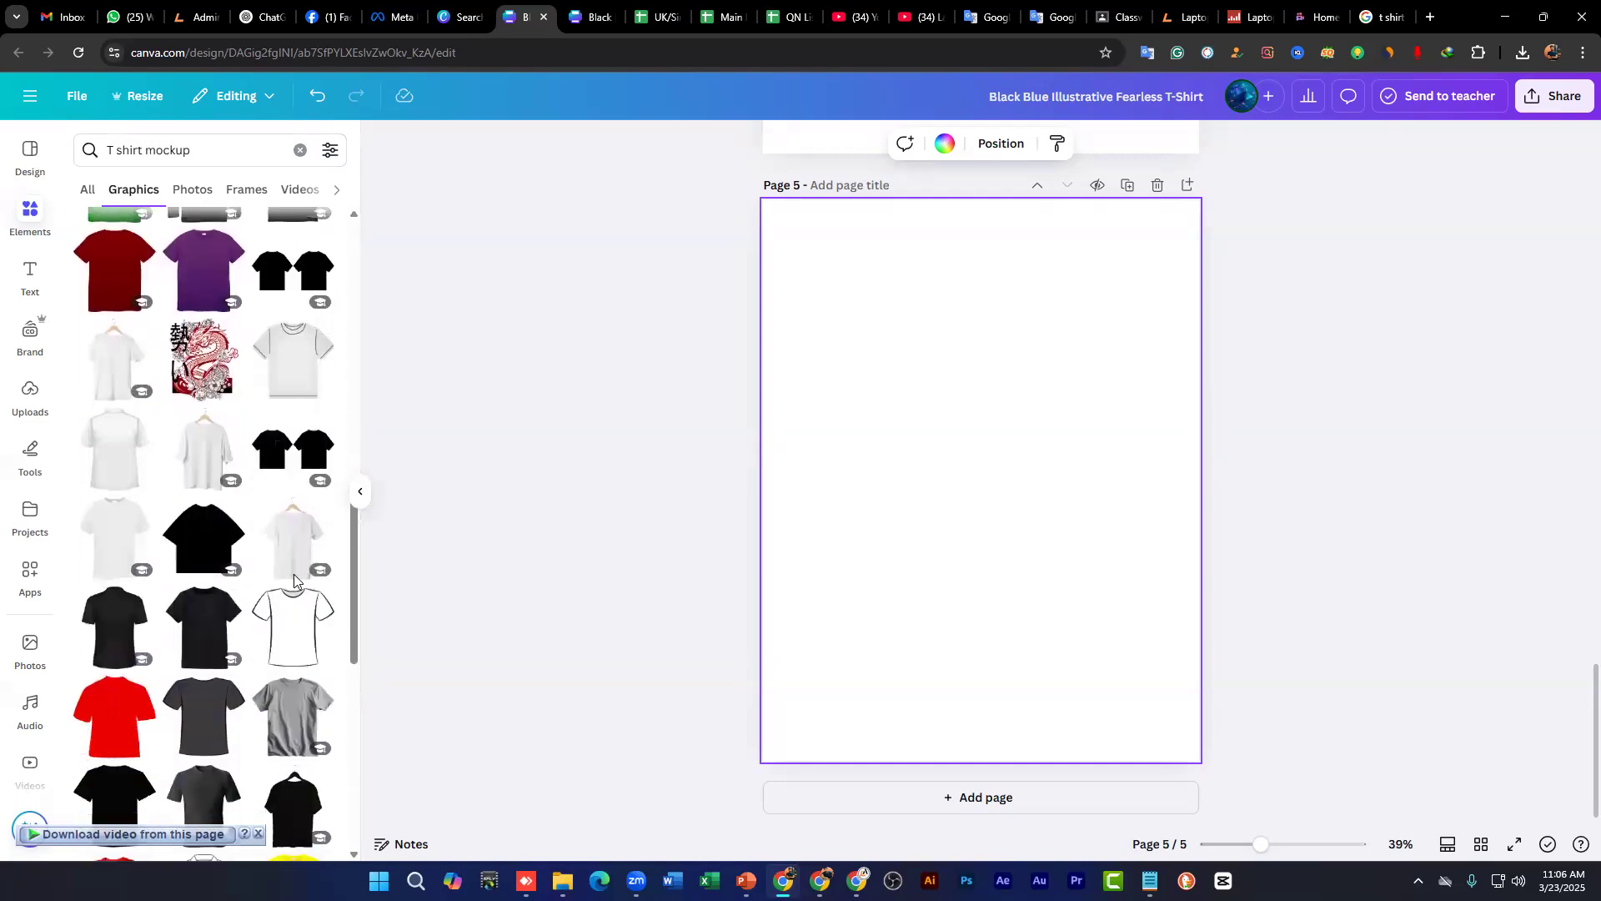
{"action": "scroll", "coordinate": [284, 542], "scroll_direction": "down", "scroll_amount": 3}
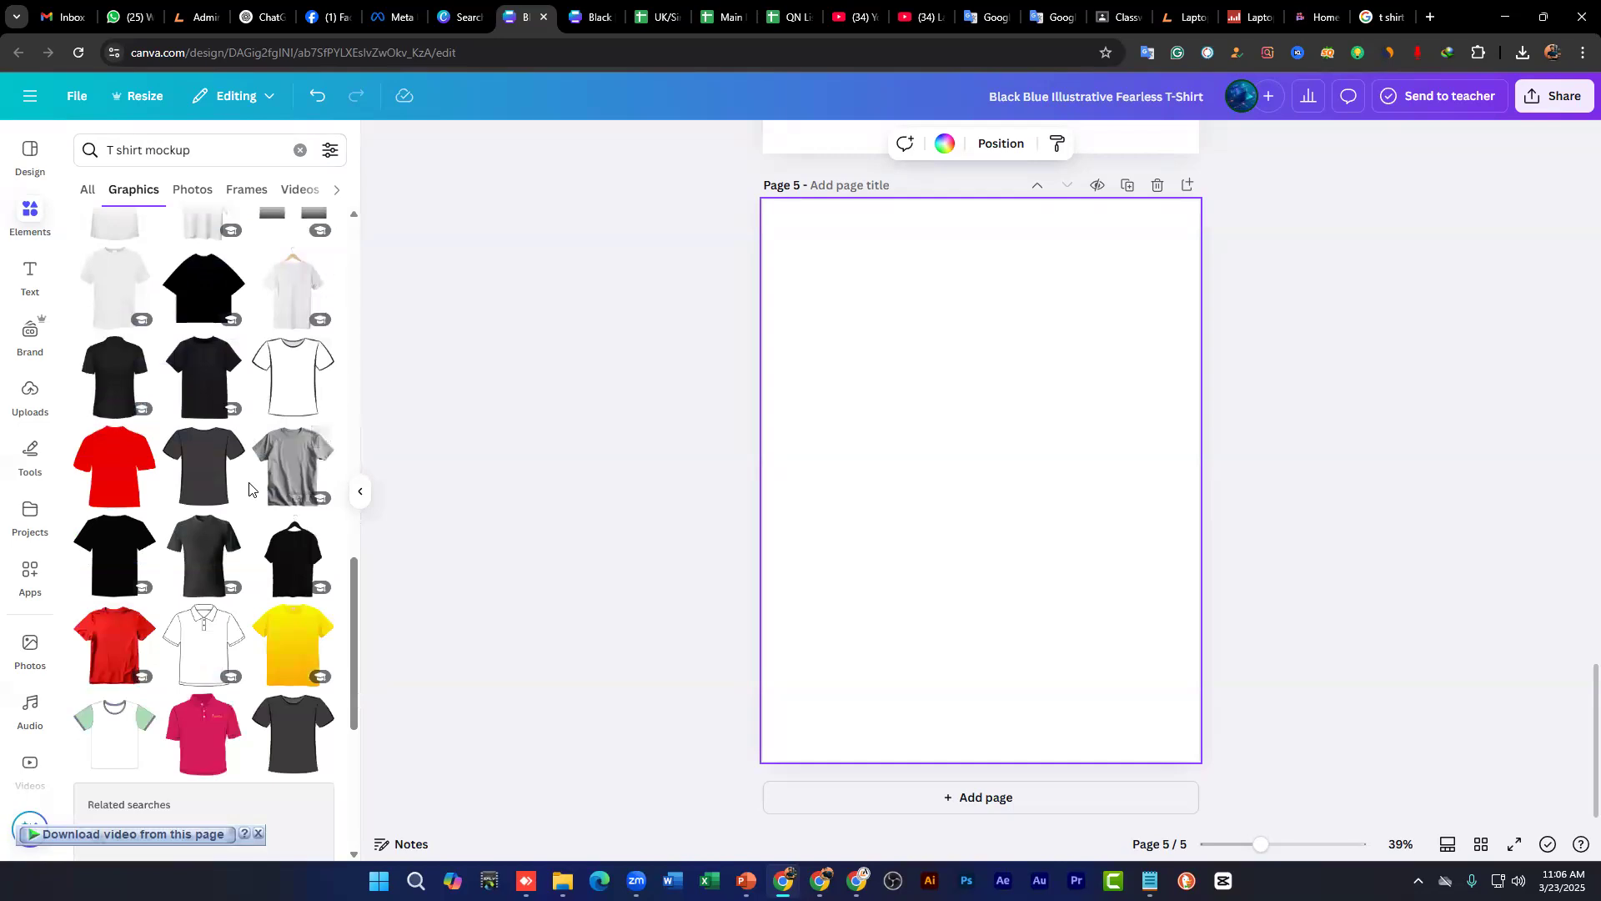
{"action": "scroll", "coordinate": [249, 488], "scroll_direction": "up", "scroll_amount": 12}
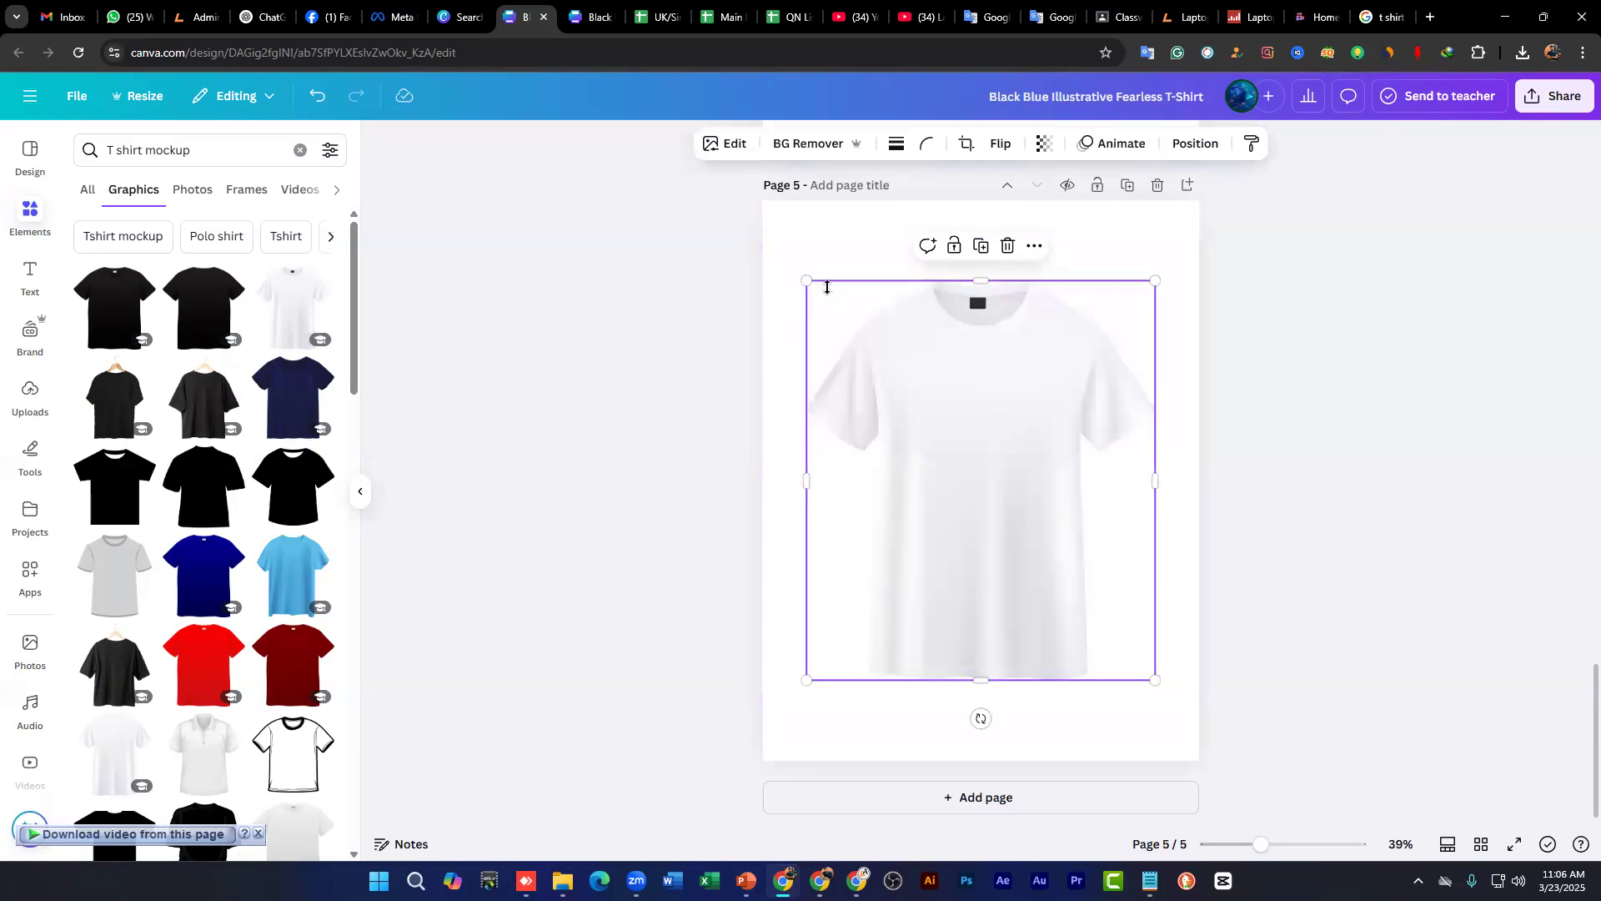
Step: Set the page 5 background to the gray document color behind the white T-shirt
{"action": "left_click", "coordinate": [798, 247]}
{"action": "left_click", "coordinate": [895, 144]}
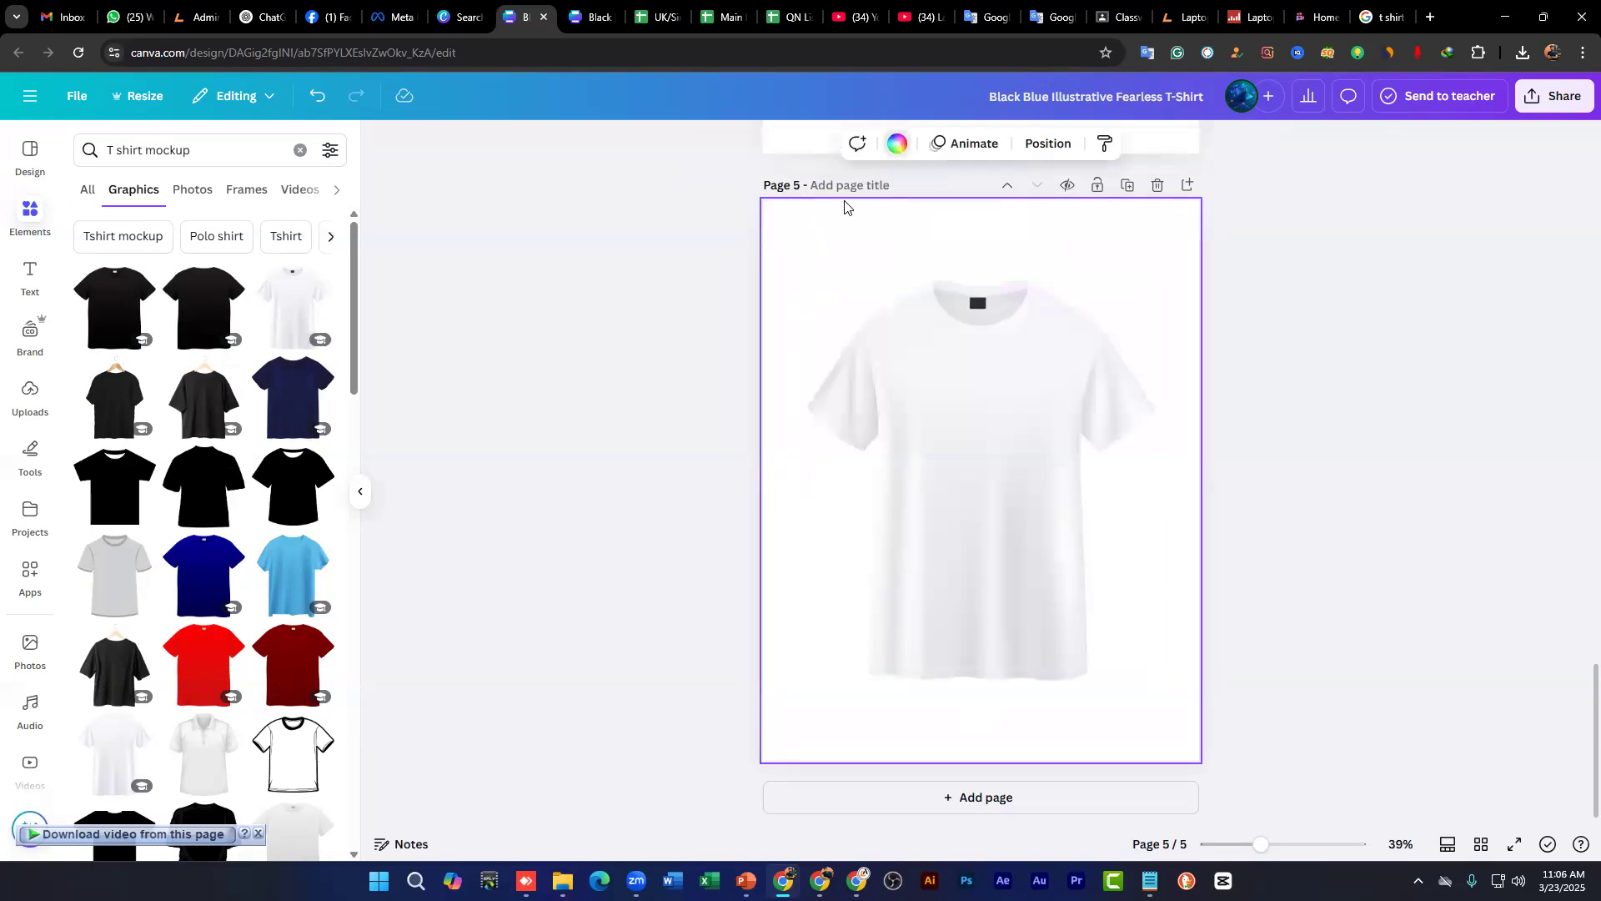
{"action": "left_click", "coordinate": [224, 270]}
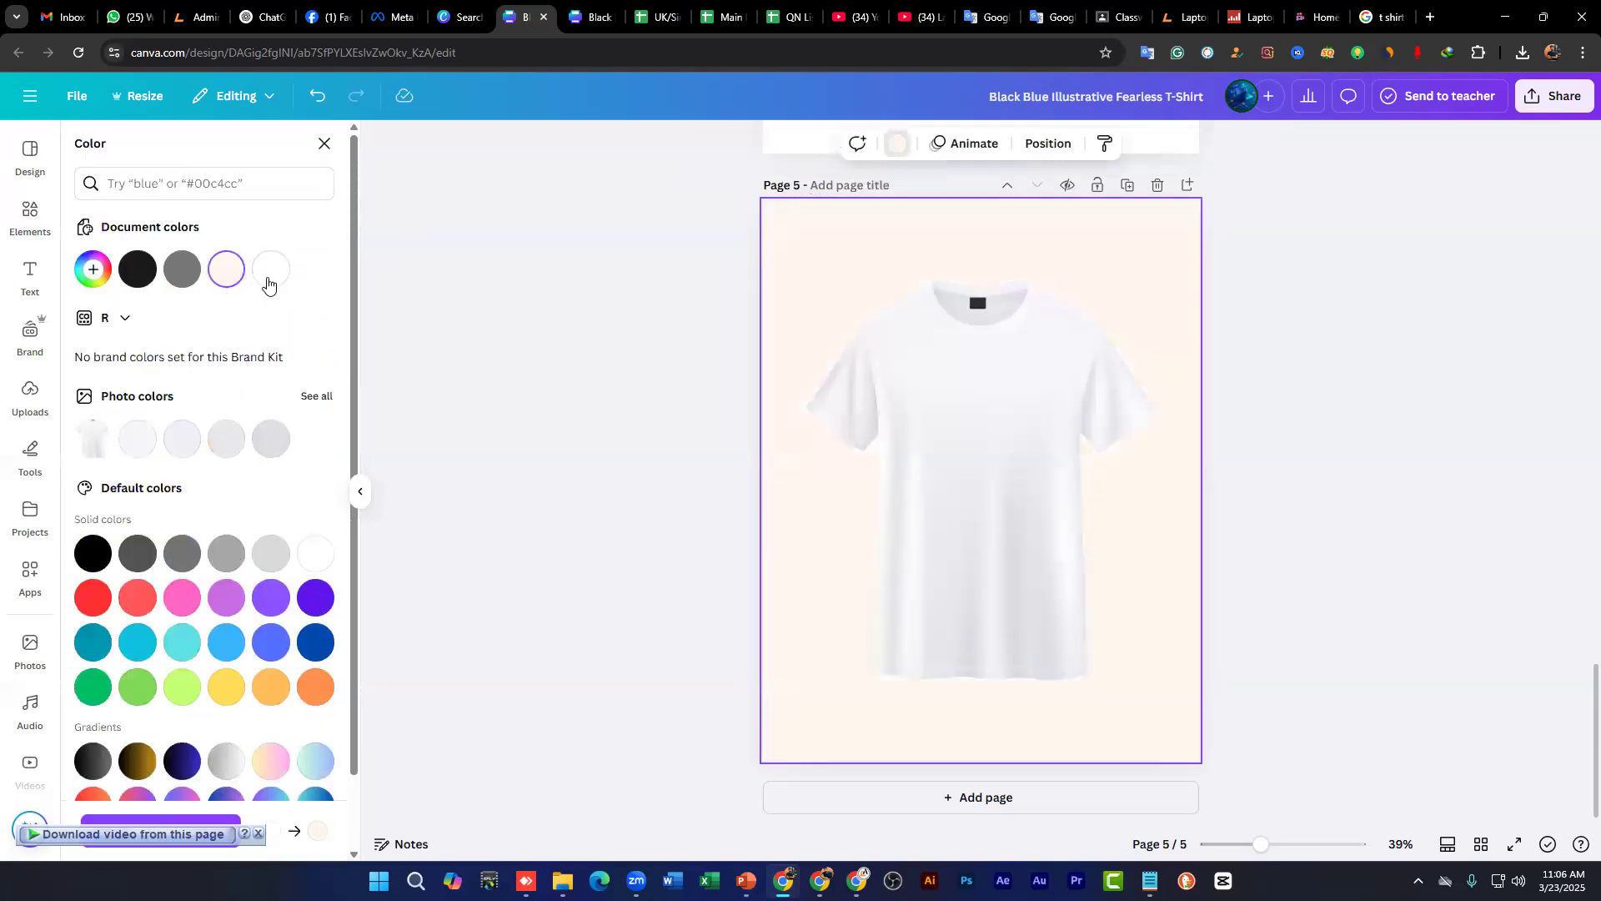
{"action": "left_click", "coordinate": [179, 271]}
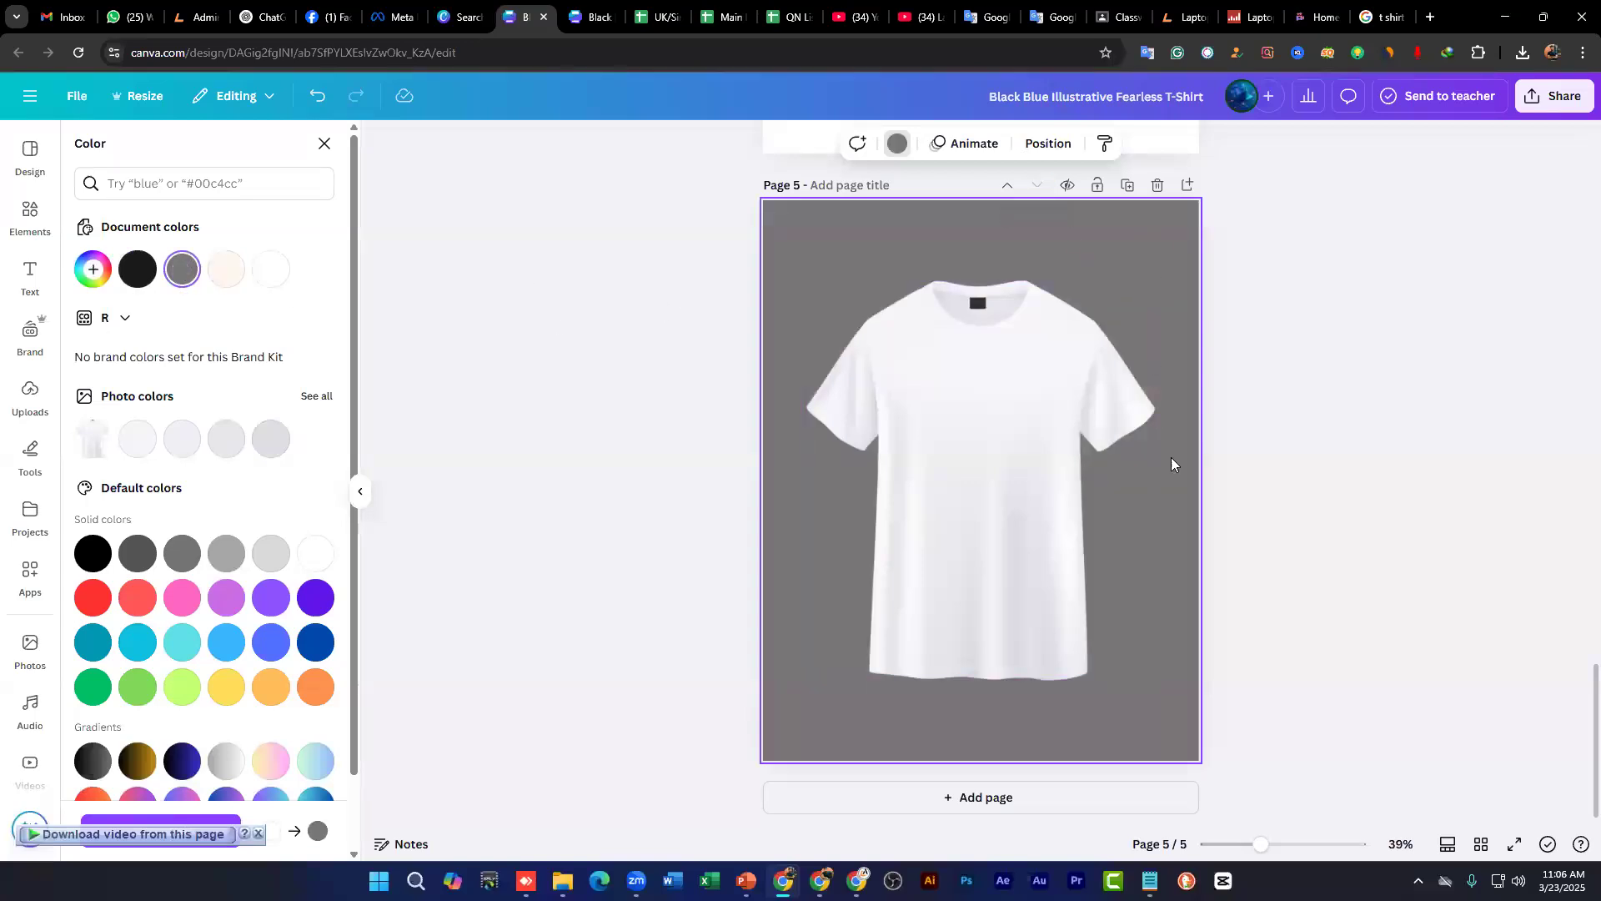
Step: Add page 6 and place the light blue T-shirt from the "T shirt mockup" graphics on it, slightly enlarged
{"action": "left_click", "coordinate": [988, 799]}
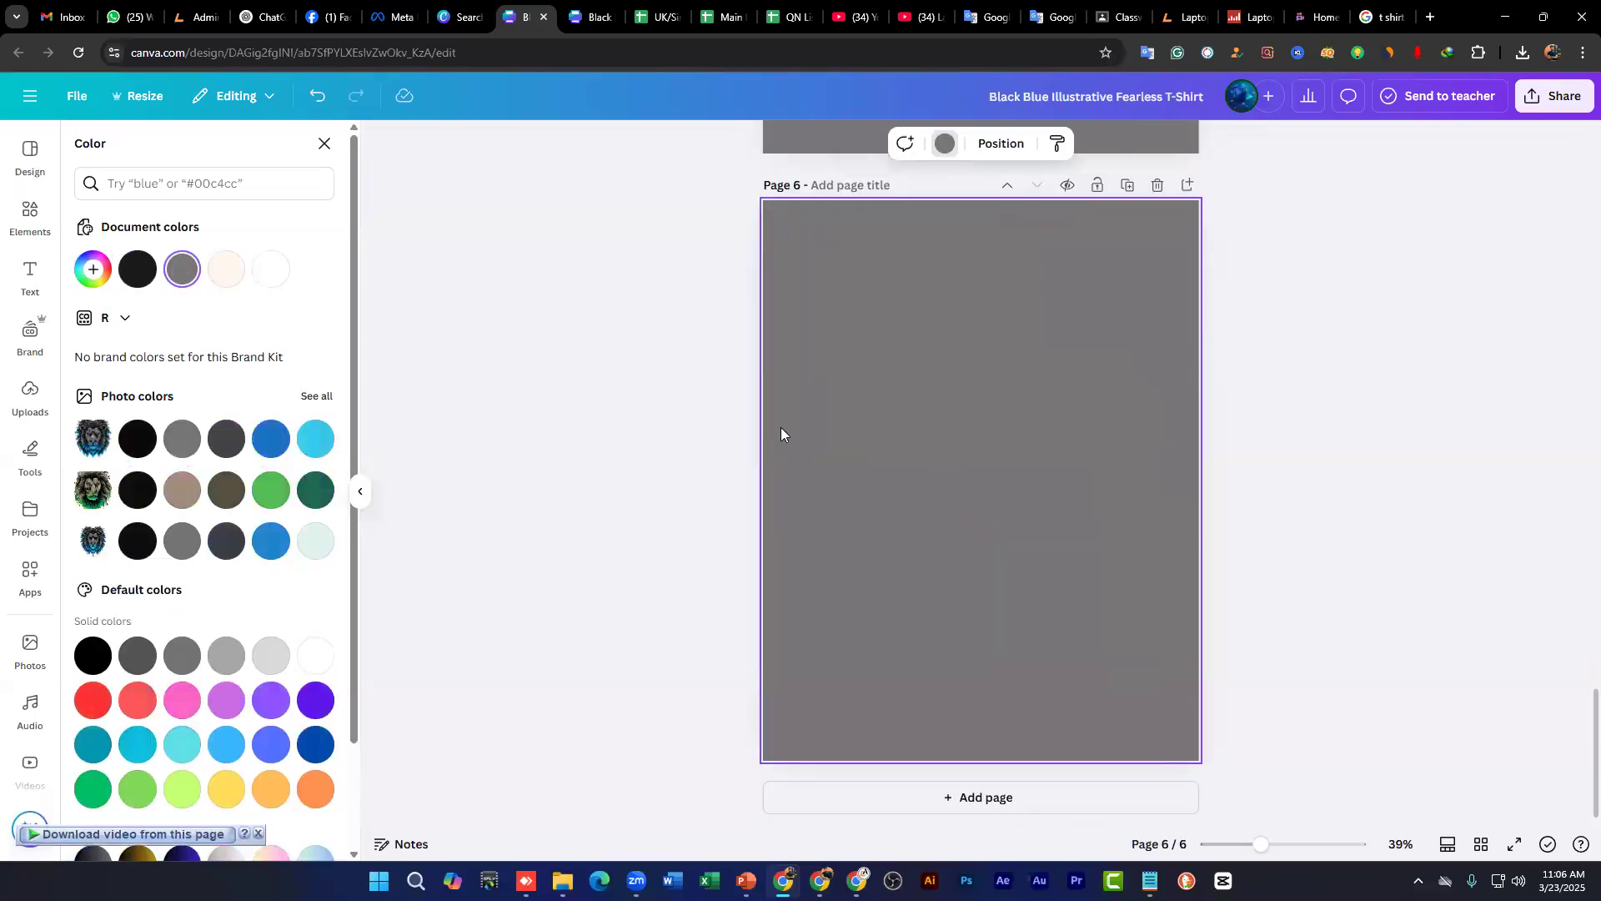
{"action": "left_click", "coordinate": [29, 215]}
{"action": "left_click", "coordinate": [159, 151]}
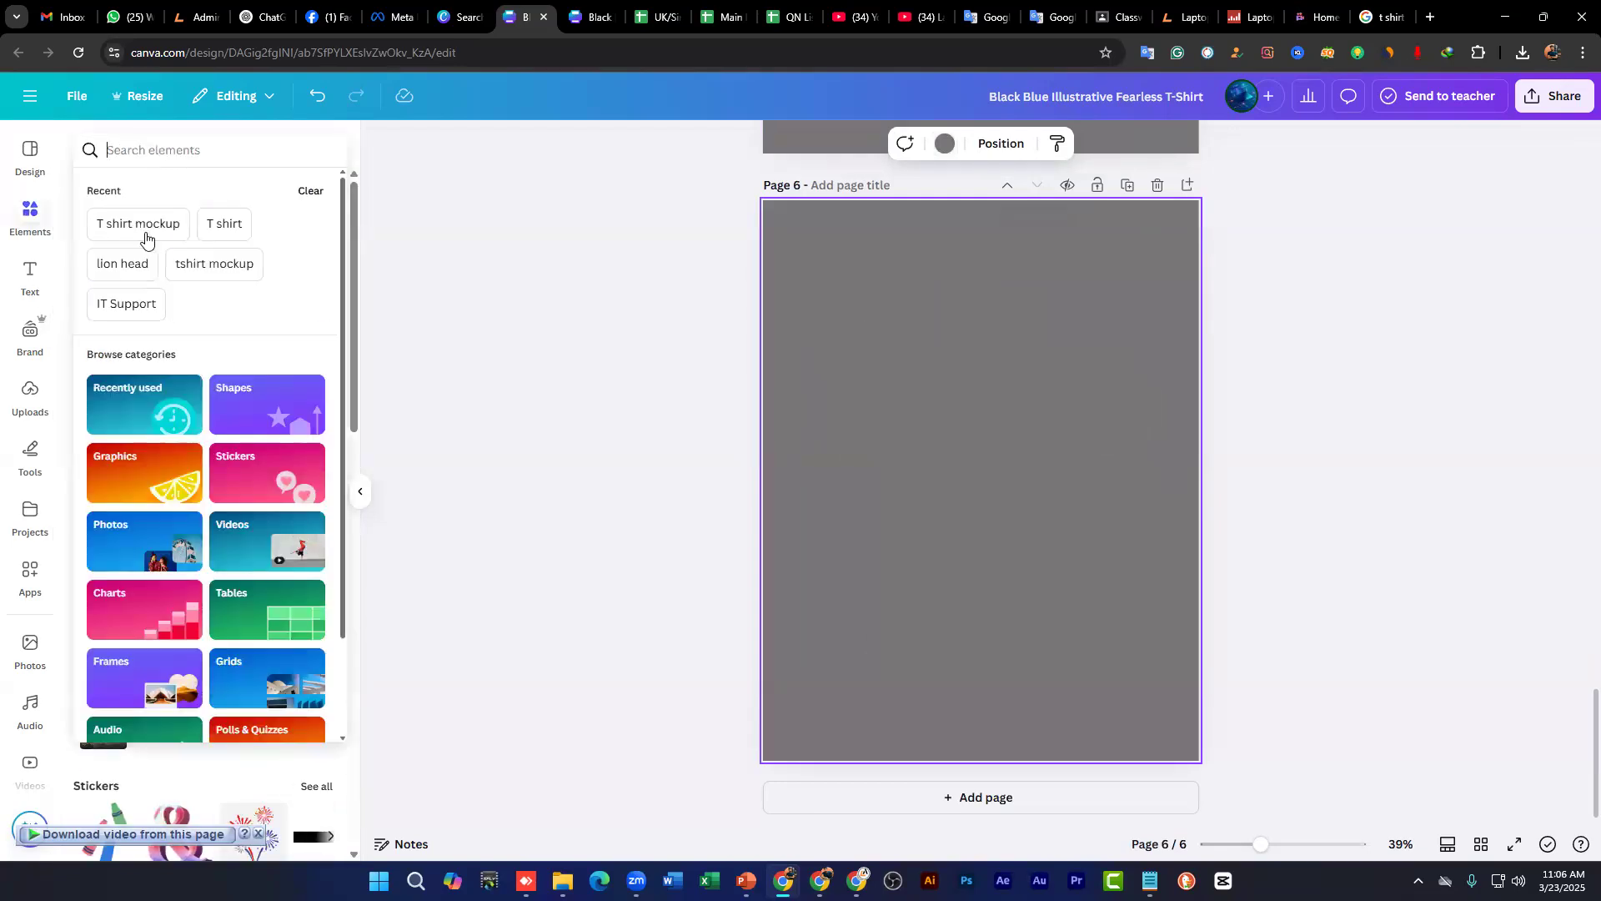
{"action": "left_click", "coordinate": [144, 230]}
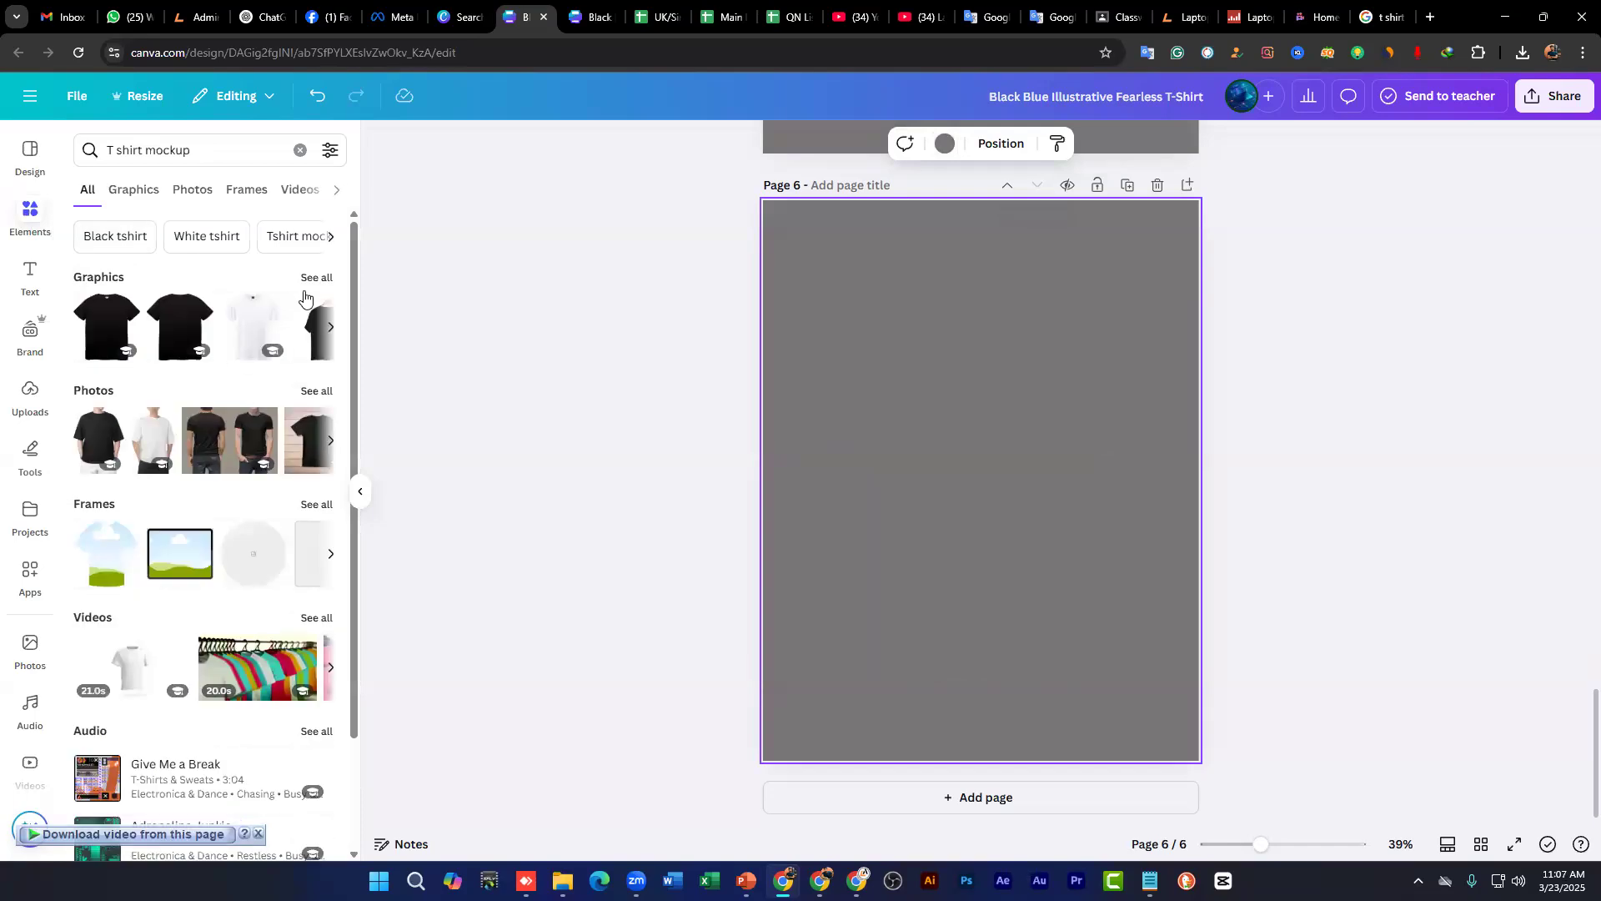
{"action": "left_click", "coordinate": [316, 277]}
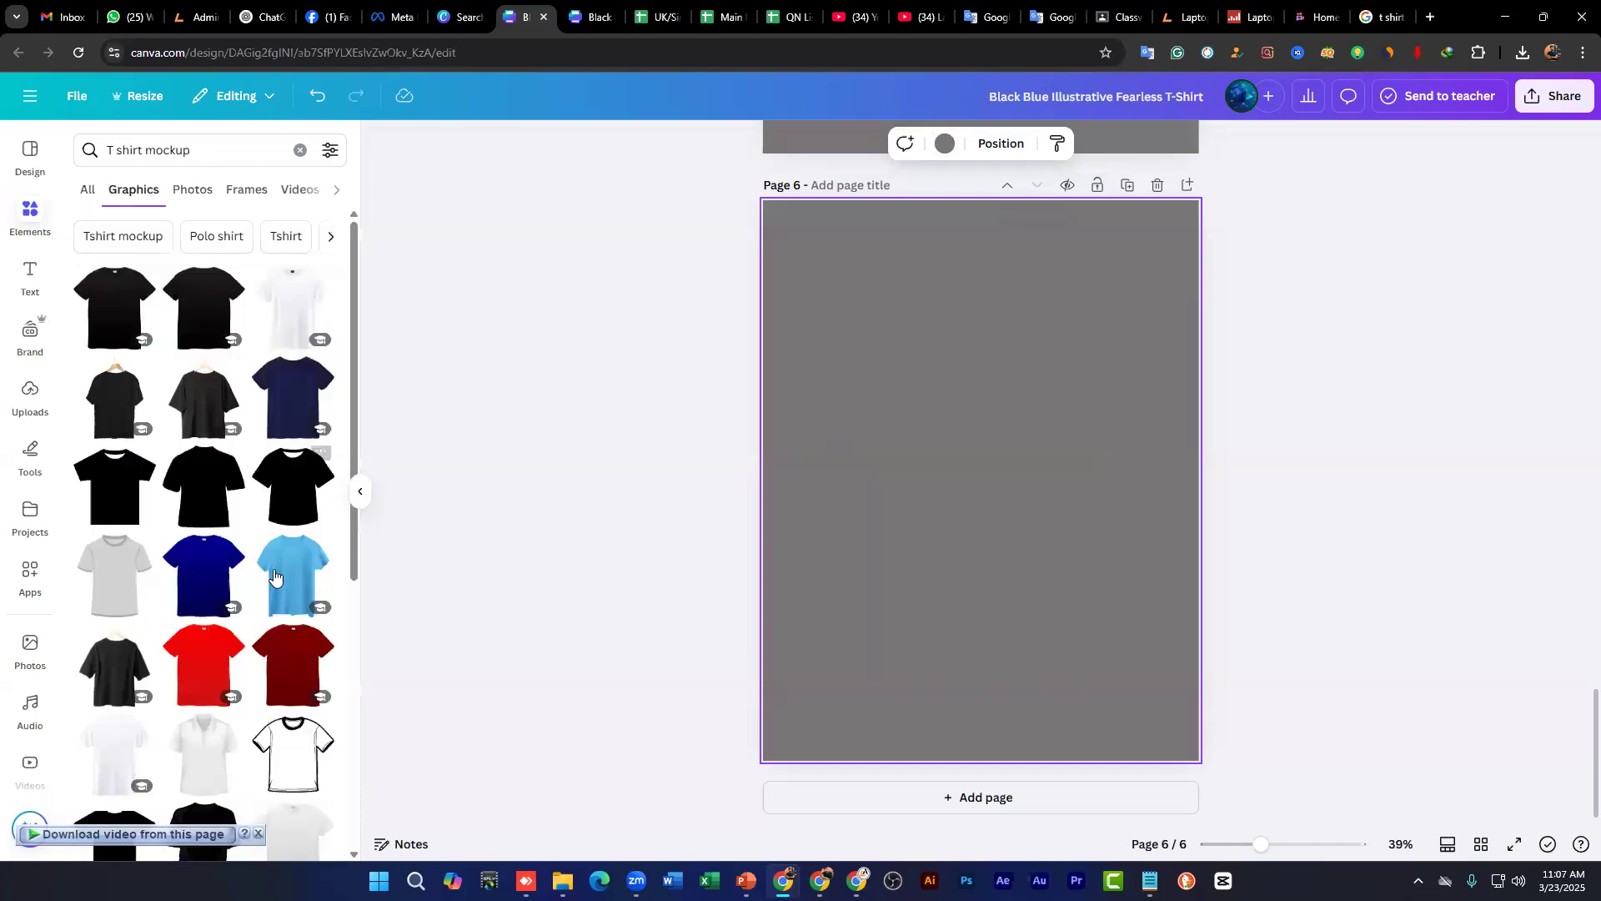
{"action": "left_click", "coordinate": [274, 575]}
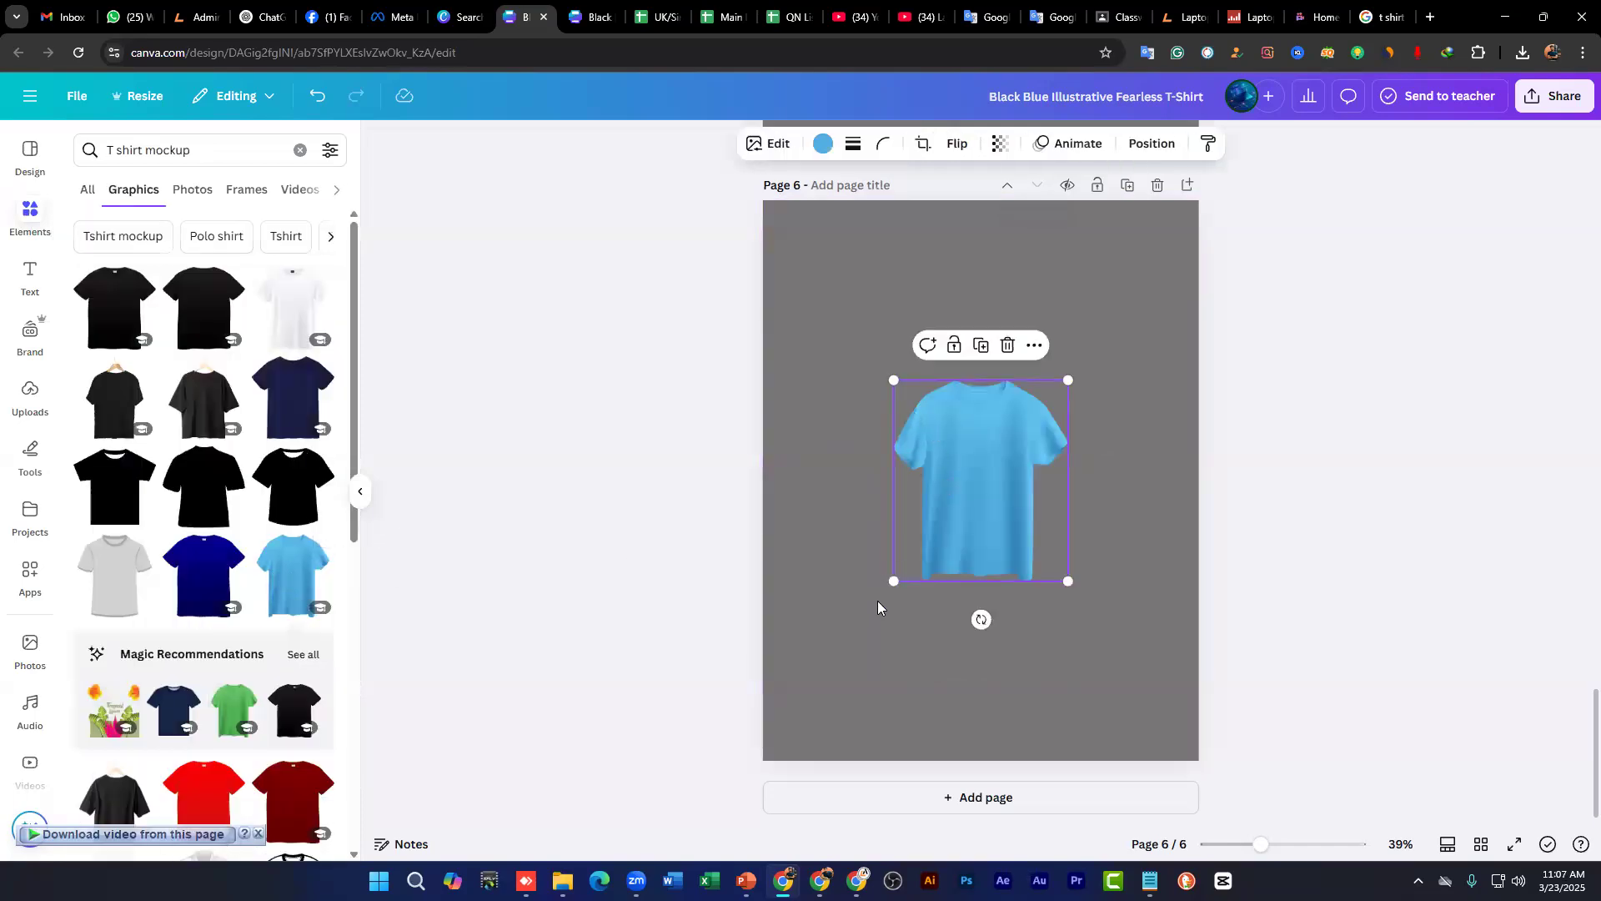
{"action": "left_click_drag", "start_coordinate": [893, 581], "coordinate": [826, 658]}
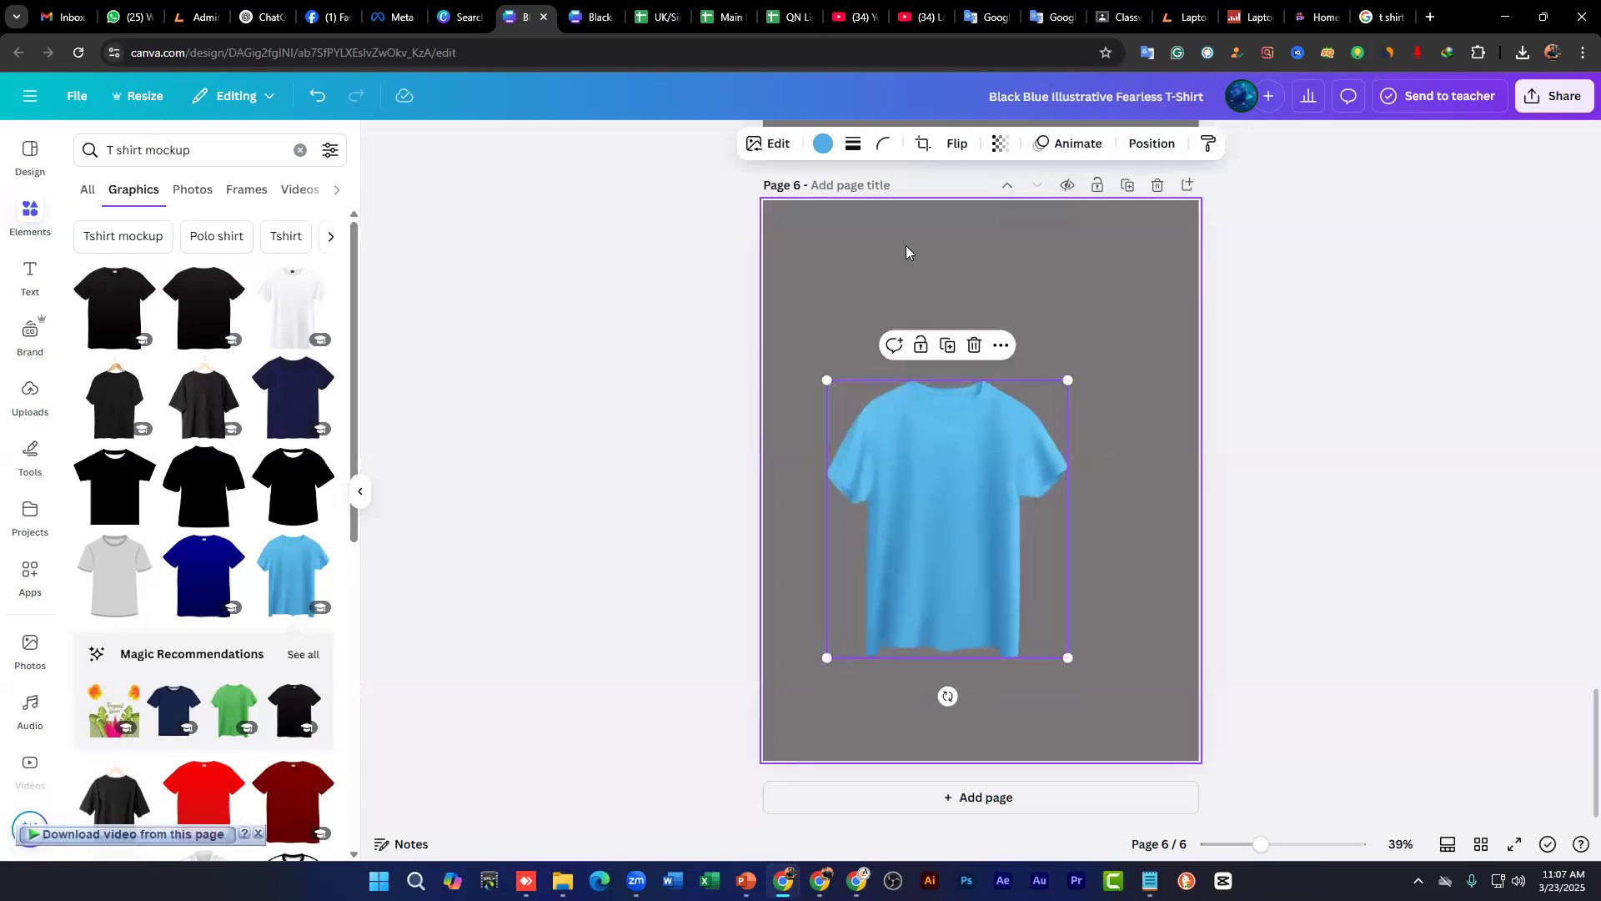
Step: Set the page 6 background to white
{"action": "left_click", "coordinate": [897, 297]}
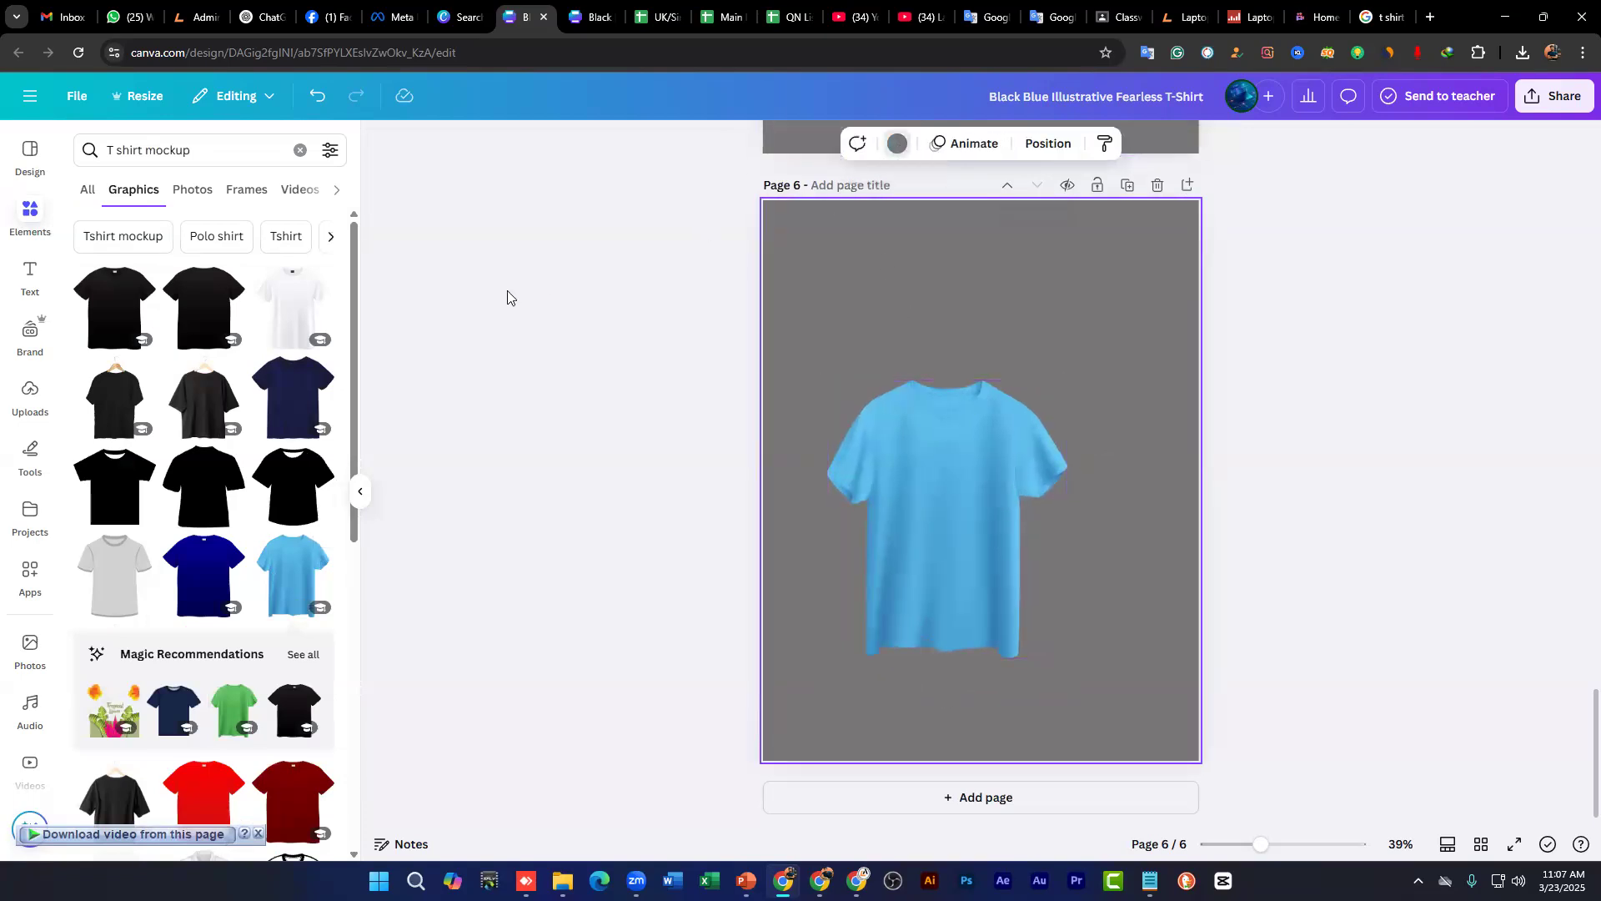
{"action": "left_click", "coordinate": [897, 142]}
{"action": "left_click", "coordinate": [316, 269]}
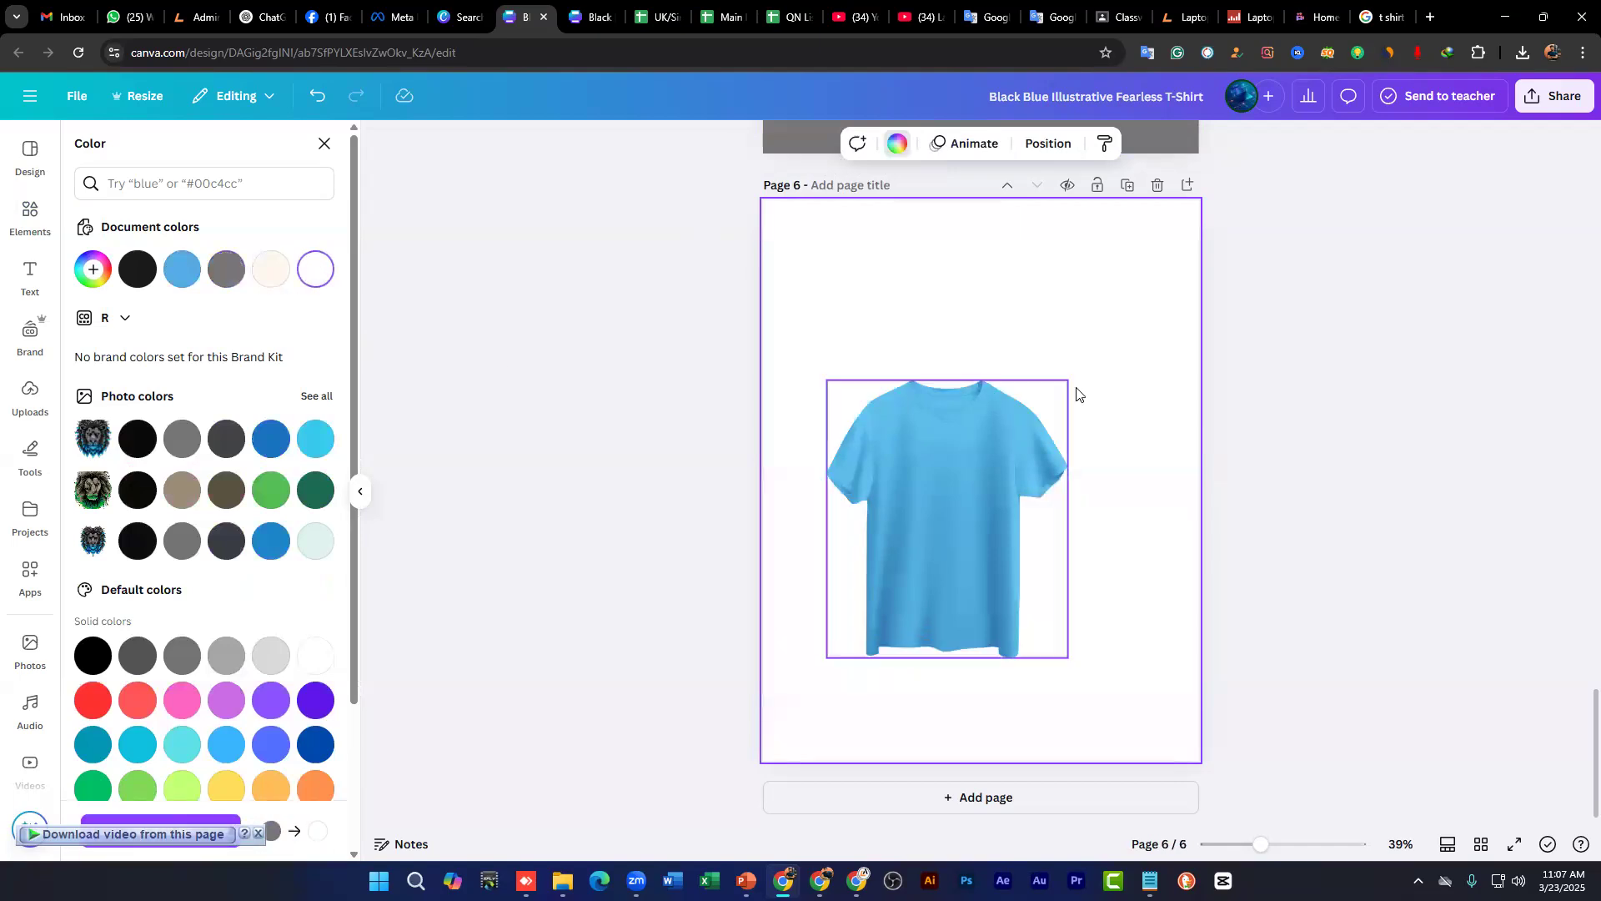
Step: Enlarge the light blue T-shirt to nearly fill page 6 and center it on the page
{"action": "left_click", "coordinate": [1067, 382]}
{"action": "left_click_drag", "start_coordinate": [1068, 380], "coordinate": [1164, 269]}
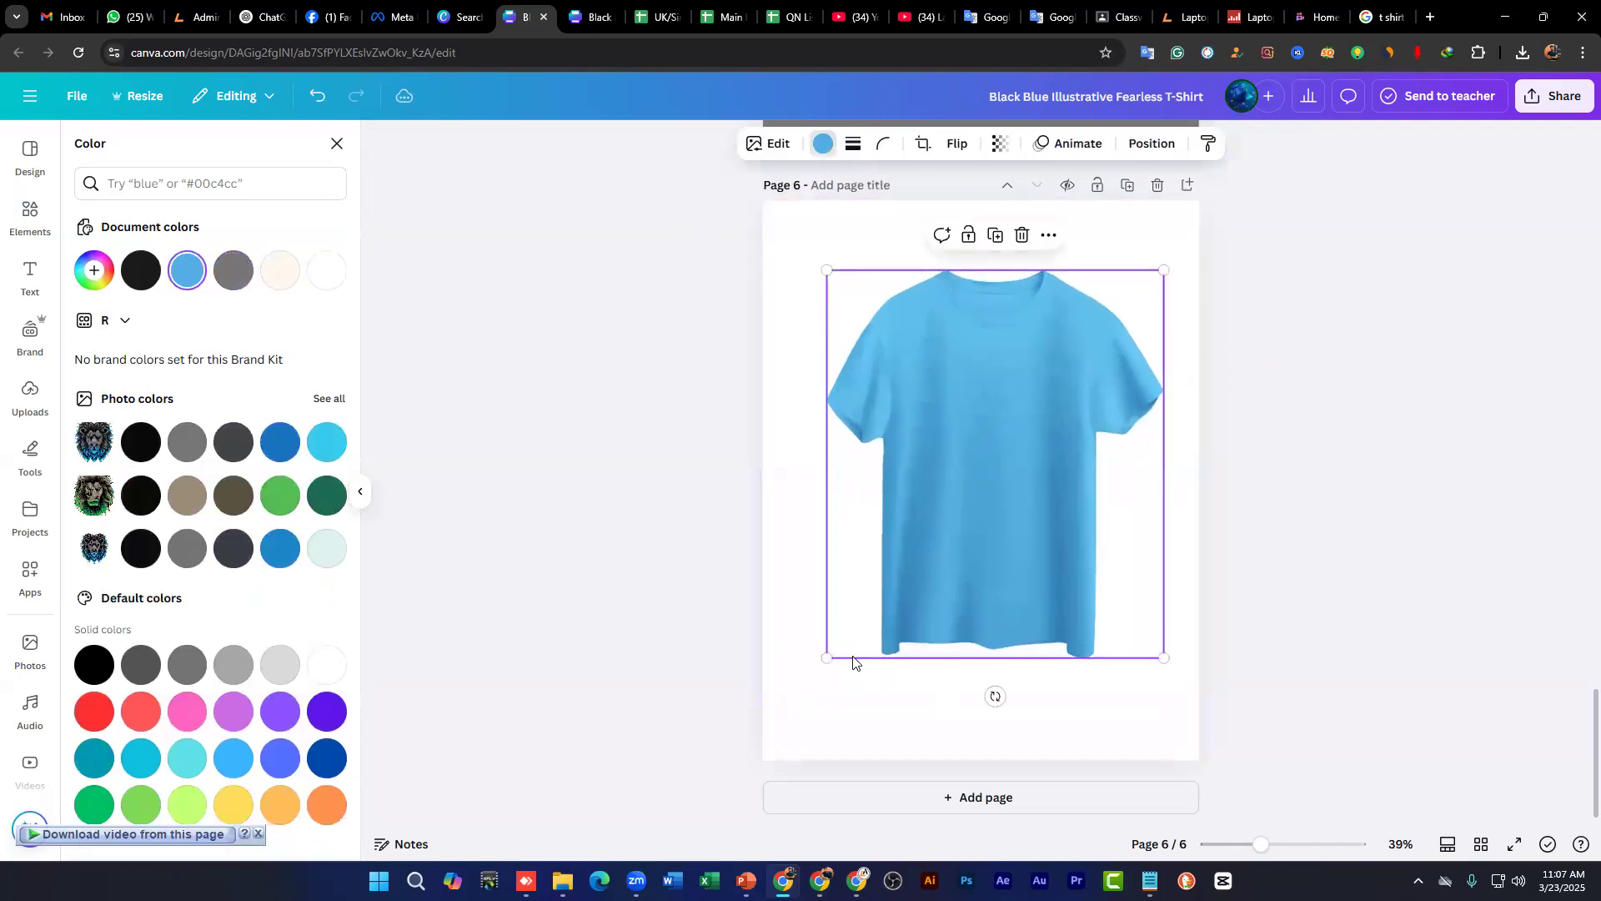
{"action": "left_click_drag", "start_coordinate": [826, 658], "coordinate": [772, 722]}
{"action": "left_click_drag", "start_coordinate": [1045, 501], "coordinate": [1062, 485]}
{"action": "left_click_drag", "start_coordinate": [1064, 494], "coordinate": [1056, 483]}
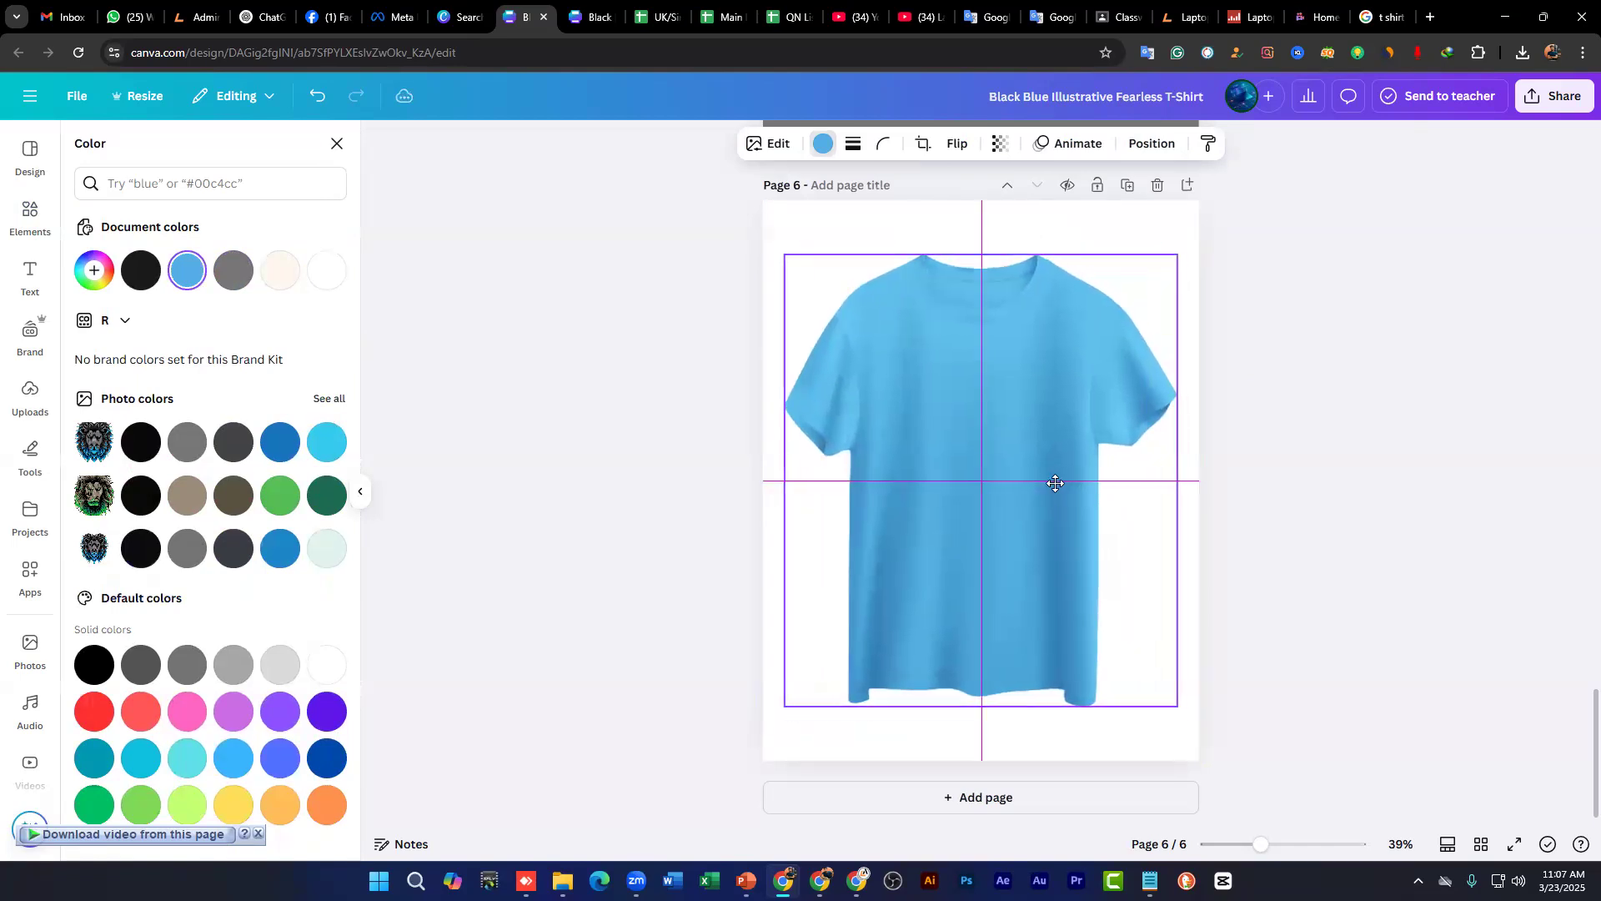
{"action": "left_click", "coordinate": [1305, 475]}
Step: Enlarge the white T-shirt on page 5 slightly and center it on the gray background
{"action": "scroll", "coordinate": [1244, 436], "scroll_direction": "up", "scroll_amount": 6}
{"action": "left_click", "coordinate": [1022, 377]}
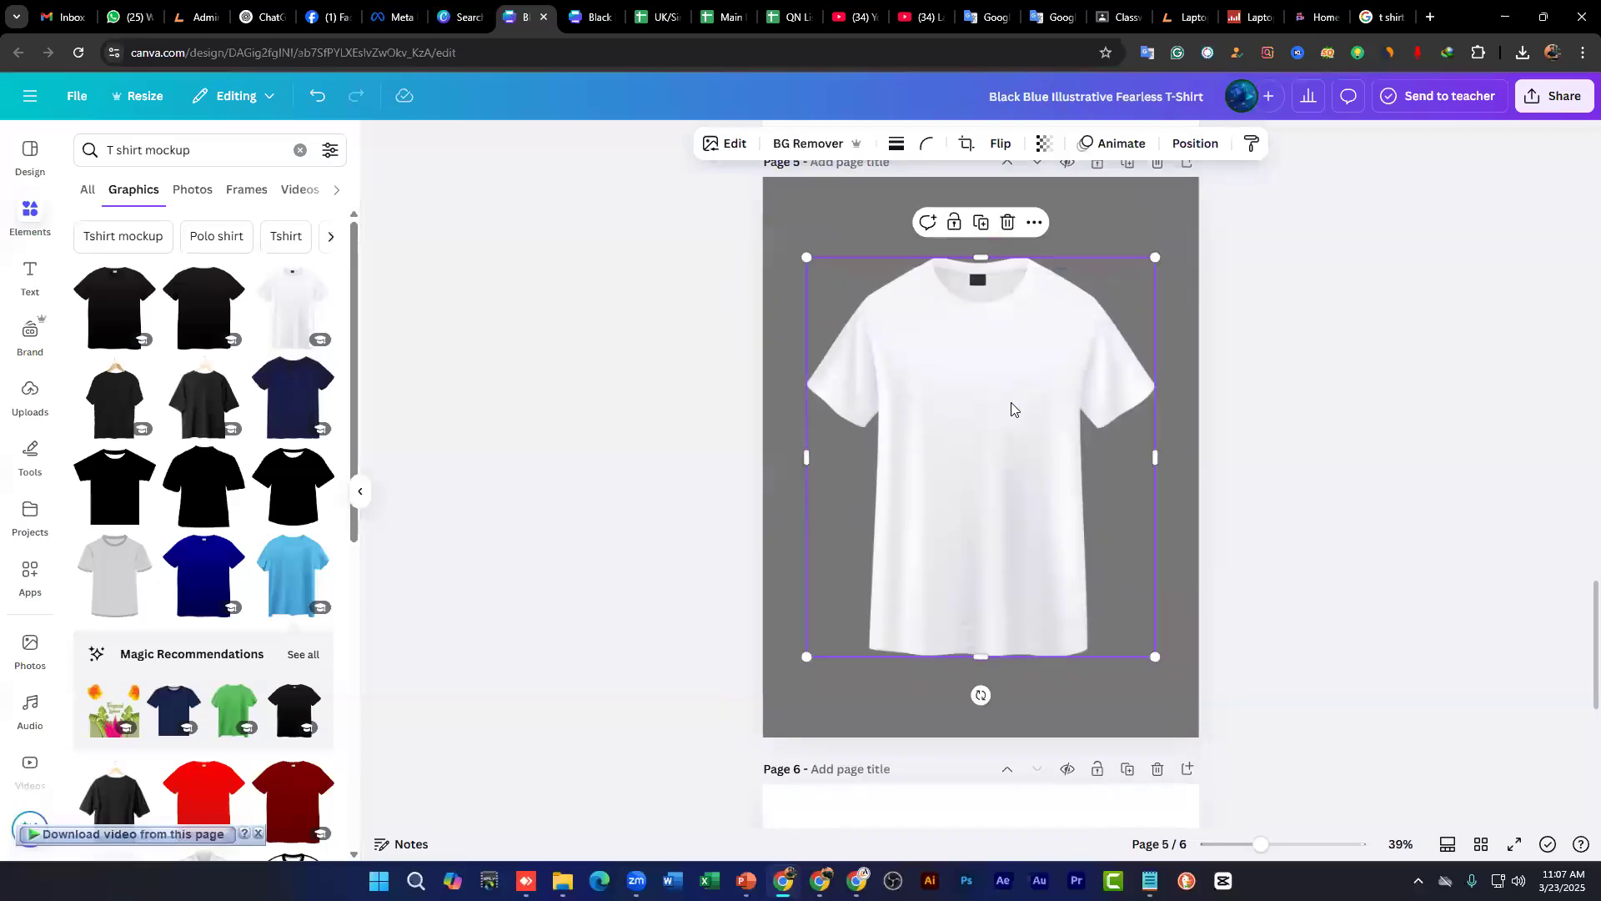
{"action": "left_click_drag", "start_coordinate": [806, 656], "coordinate": [779, 673]}
{"action": "left_click_drag", "start_coordinate": [975, 518], "coordinate": [980, 527]}
{"action": "left_click", "coordinate": [1297, 493]}
Step: Insert the uploaded Fearless green lion PNG onto page 5 over the white T-shirt
{"action": "scroll", "coordinate": [1310, 405], "scroll_direction": "down", "scroll_amount": 5}
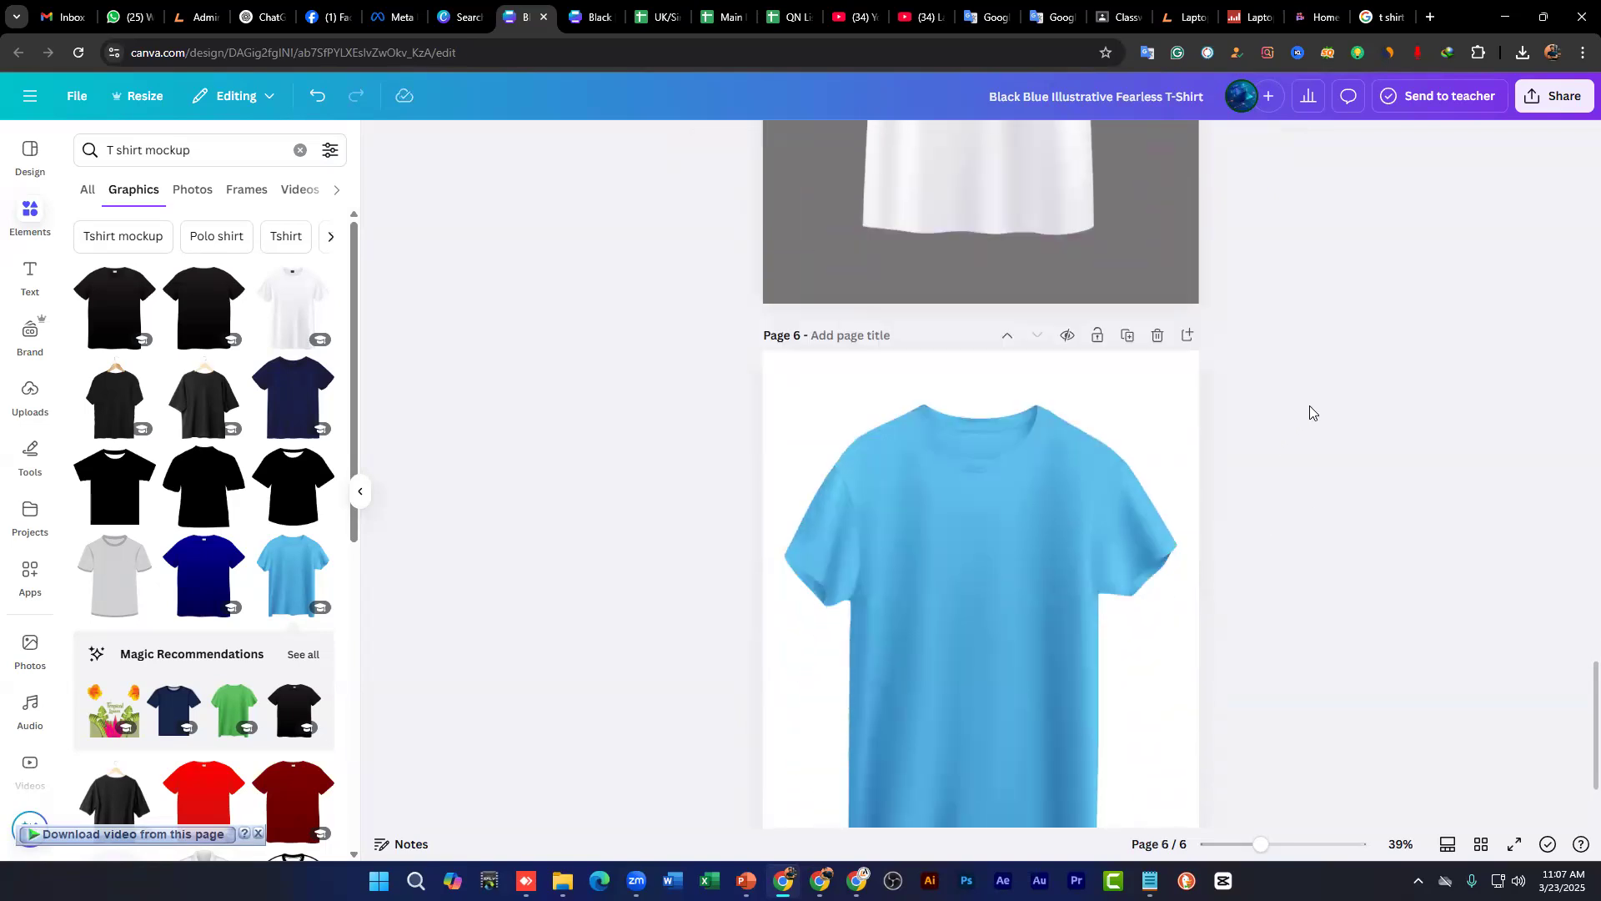
{"action": "scroll", "coordinate": [1309, 405], "scroll_direction": "up", "scroll_amount": 3}
{"action": "left_click", "coordinate": [25, 395]}
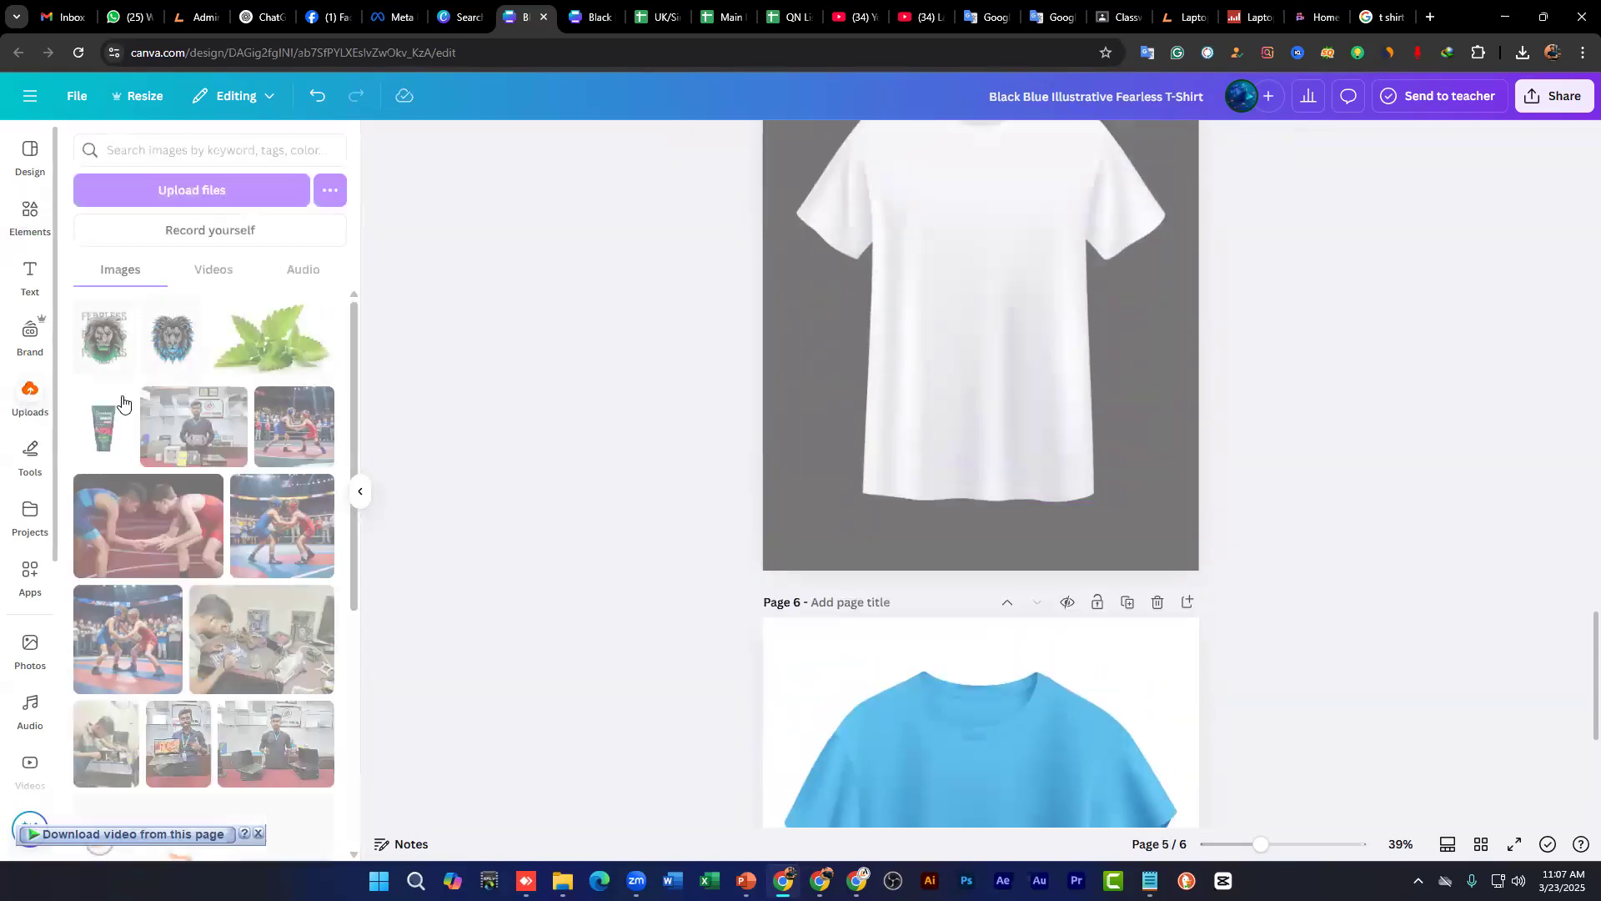
{"action": "scroll", "coordinate": [982, 406], "scroll_direction": "up", "scroll_amount": 3}
{"action": "left_click", "coordinate": [986, 443]}
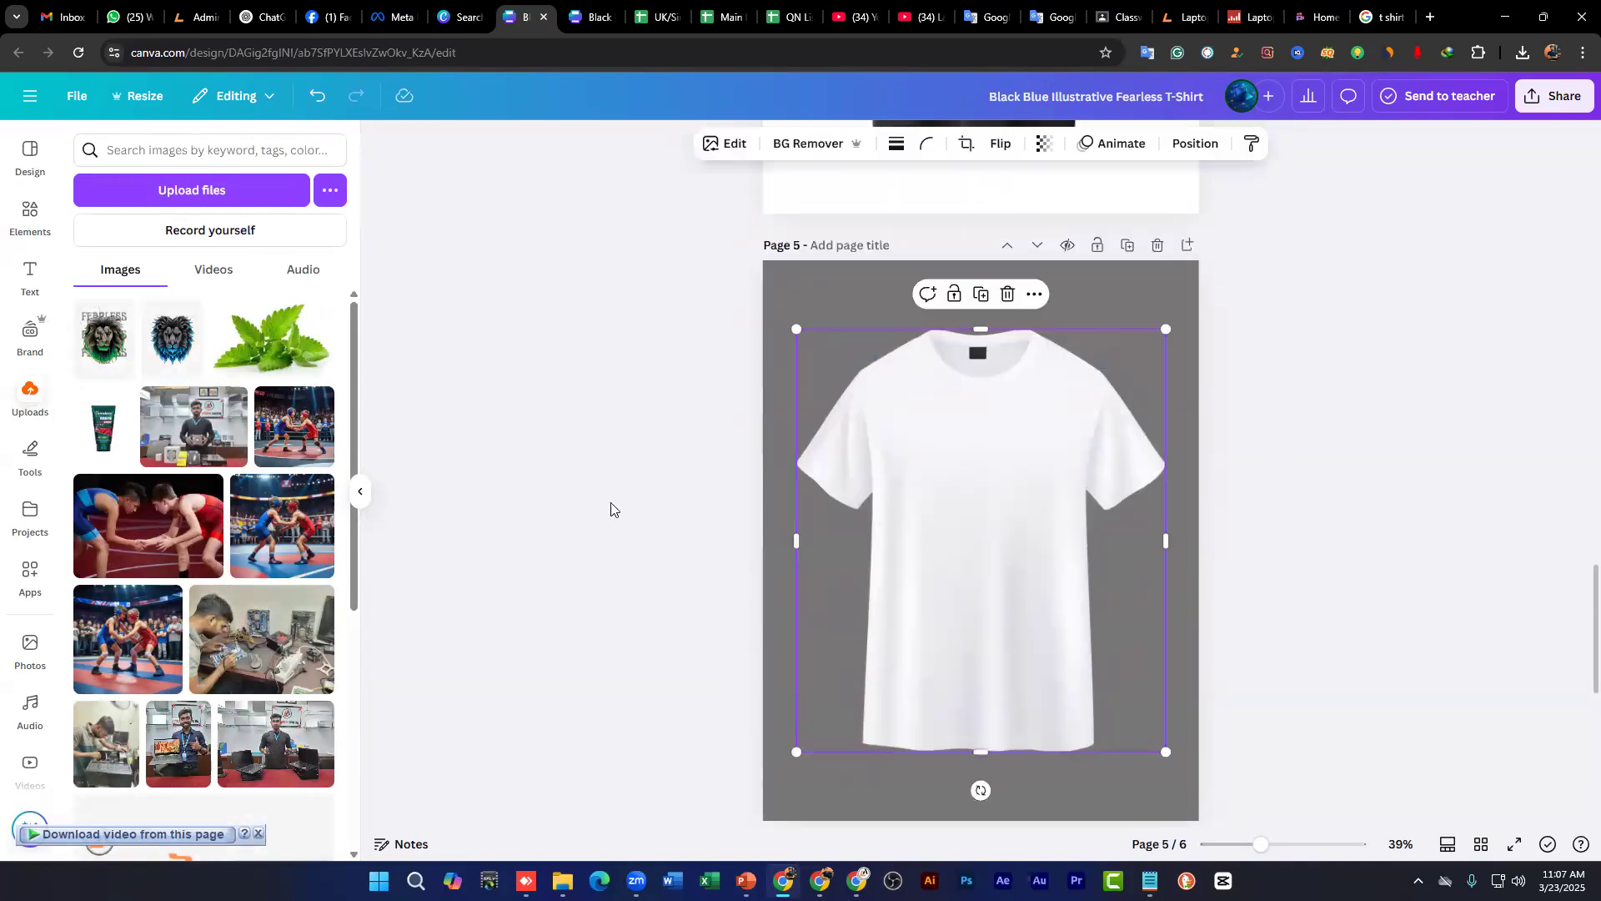
{"action": "left_click", "coordinate": [99, 344]}
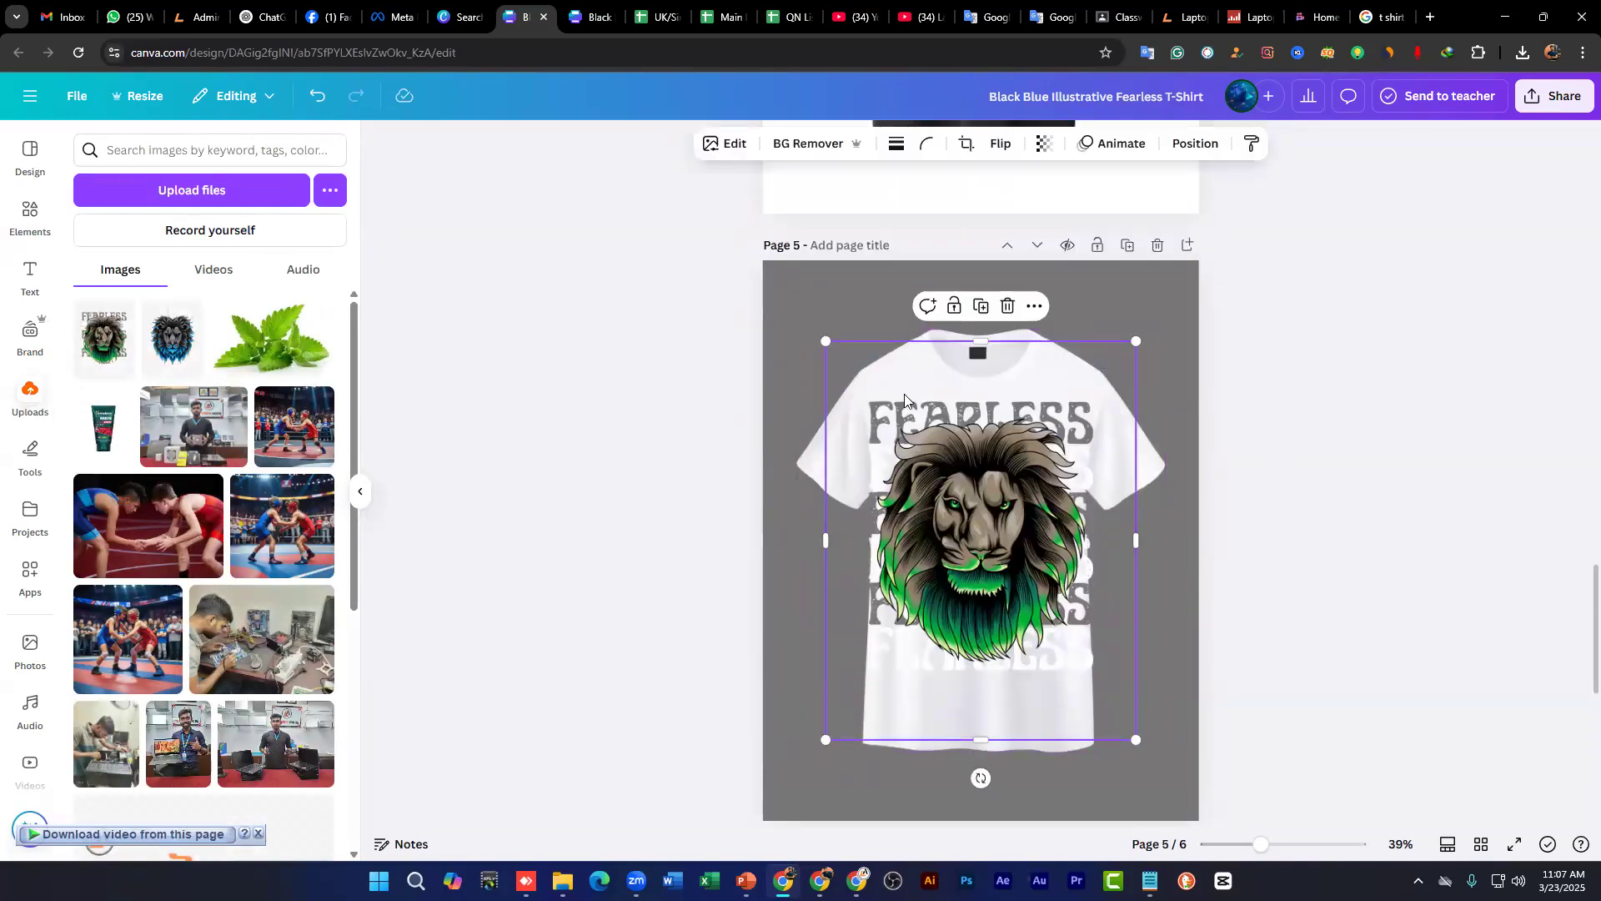
Step: Move the Fearless lion image slightly up the shirt and crop the empty space above and below the artwork
{"action": "left_click_drag", "start_coordinate": [1022, 500], "coordinate": [987, 480]}
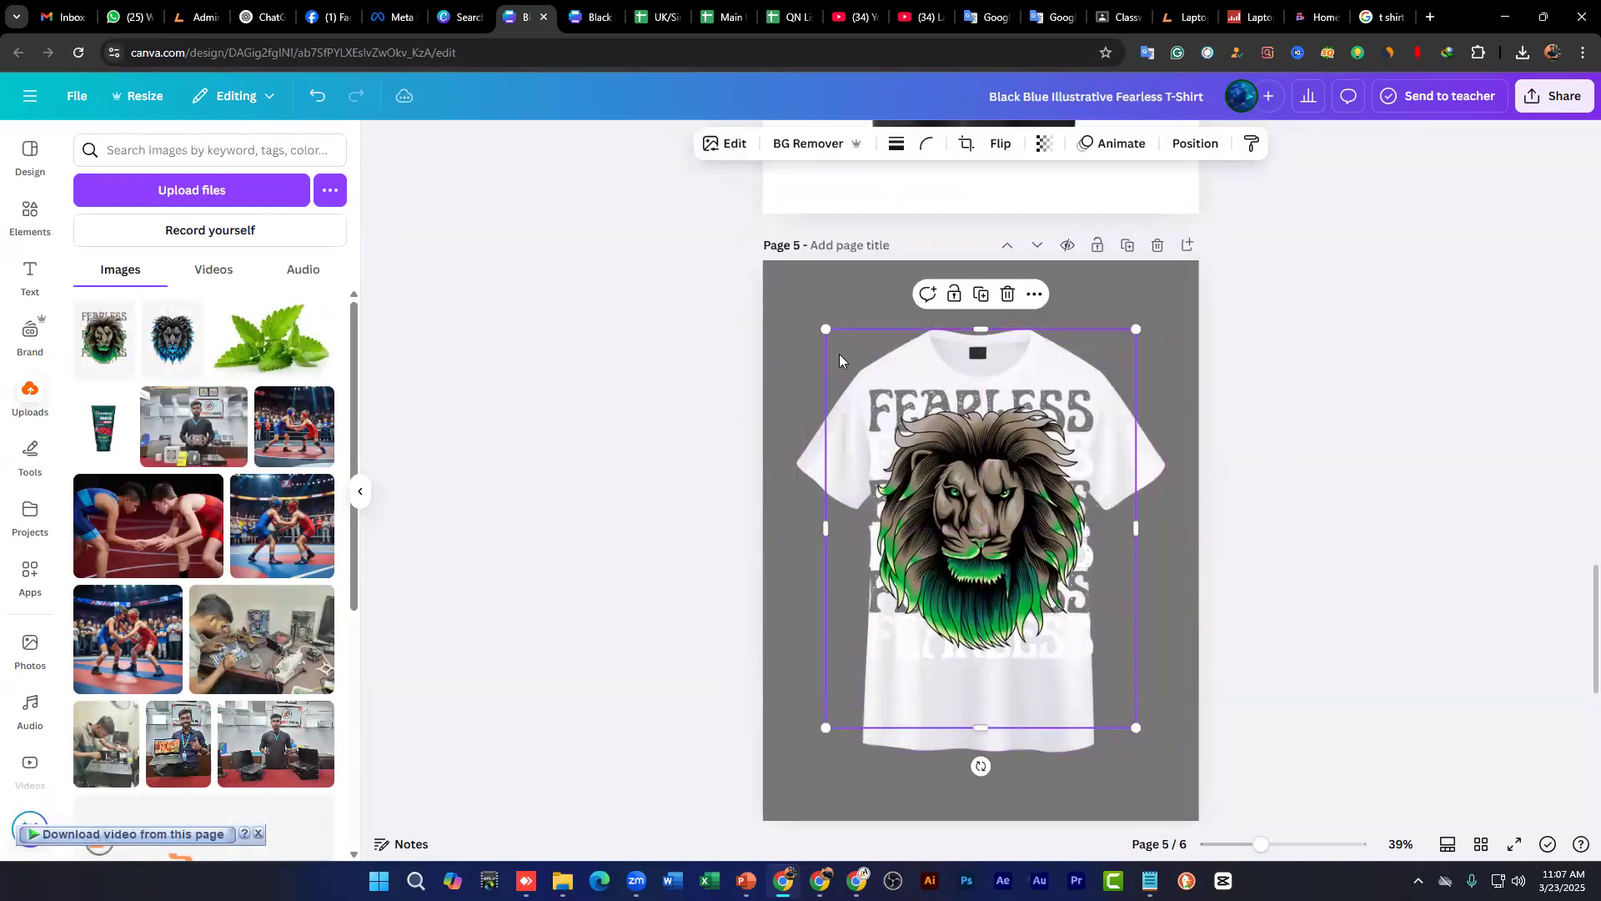
{"action": "left_click_drag", "start_coordinate": [980, 334], "coordinate": [980, 378]}
{"action": "left_click_drag", "start_coordinate": [983, 728], "coordinate": [988, 672]}
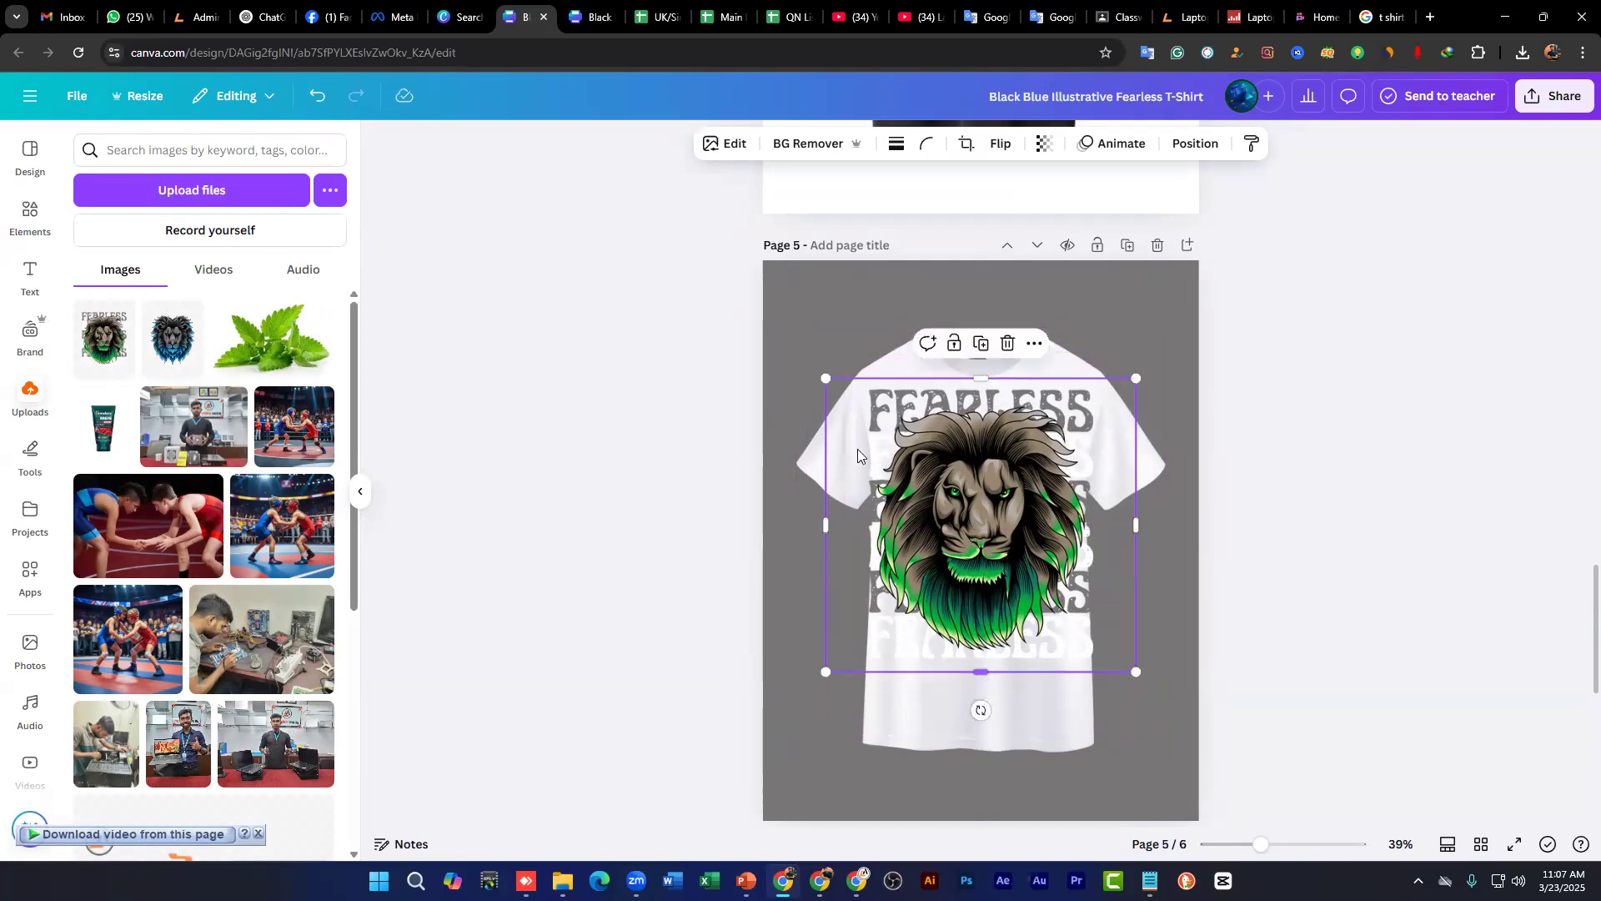
Step: Shrink the Fearless lion design and center it on the white T-shirt's chest
{"action": "left_click_drag", "start_coordinate": [825, 379], "coordinate": [927, 423]}
{"action": "left_click_drag", "start_coordinate": [1019, 542], "coordinate": [982, 508]}
{"action": "left_click_drag", "start_coordinate": [1100, 414], "coordinate": [1063, 448]}
{"action": "left_click_drag", "start_coordinate": [999, 498], "coordinate": [1010, 467]}
Step: Duplicate the Fearless lion design on page 5 and move the copy onto the blue T-shirt on page 6
{"action": "scroll", "coordinate": [1101, 526], "scroll_direction": "down", "scroll_amount": 4}
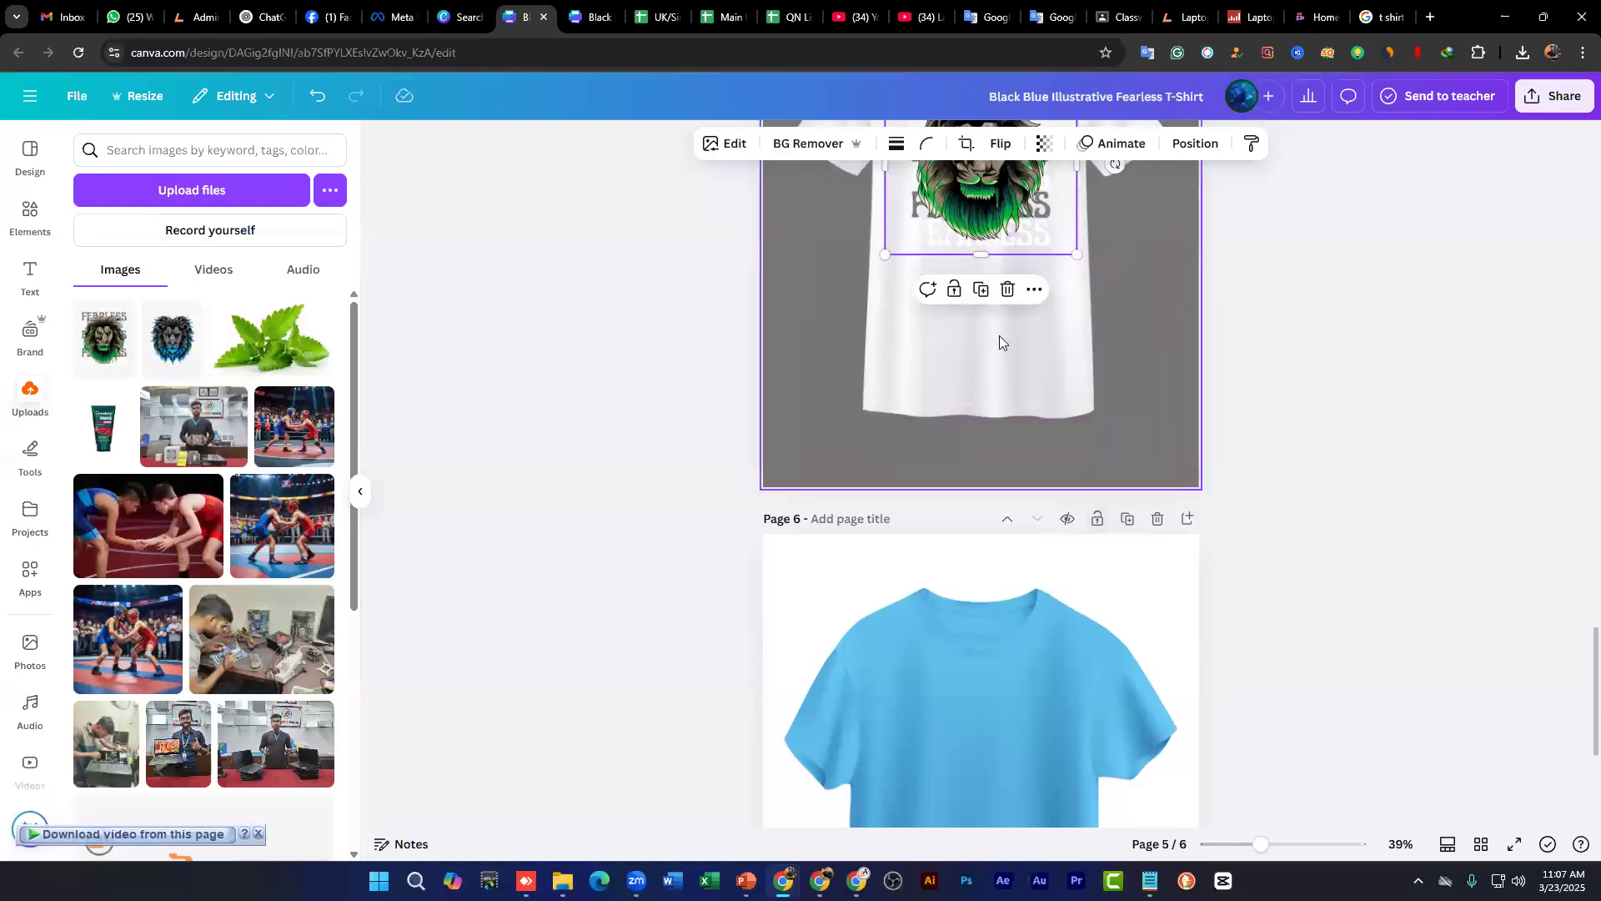
{"action": "left_click", "coordinate": [984, 292]}
{"action": "left_click_drag", "start_coordinate": [992, 211], "coordinate": [982, 789]}
{"action": "scroll", "coordinate": [1201, 592], "scroll_direction": "down", "scroll_amount": 4}
Step: Adjust the size of the copied Fearless lion design and center it on the blue T-shirt's chest
{"action": "left_click_drag", "start_coordinate": [982, 436], "coordinate": [982, 441]}
{"action": "left_click_drag", "start_coordinate": [886, 514], "coordinate": [863, 534]}
{"action": "left_click_drag", "start_coordinate": [1009, 445], "coordinate": [1003, 445]}
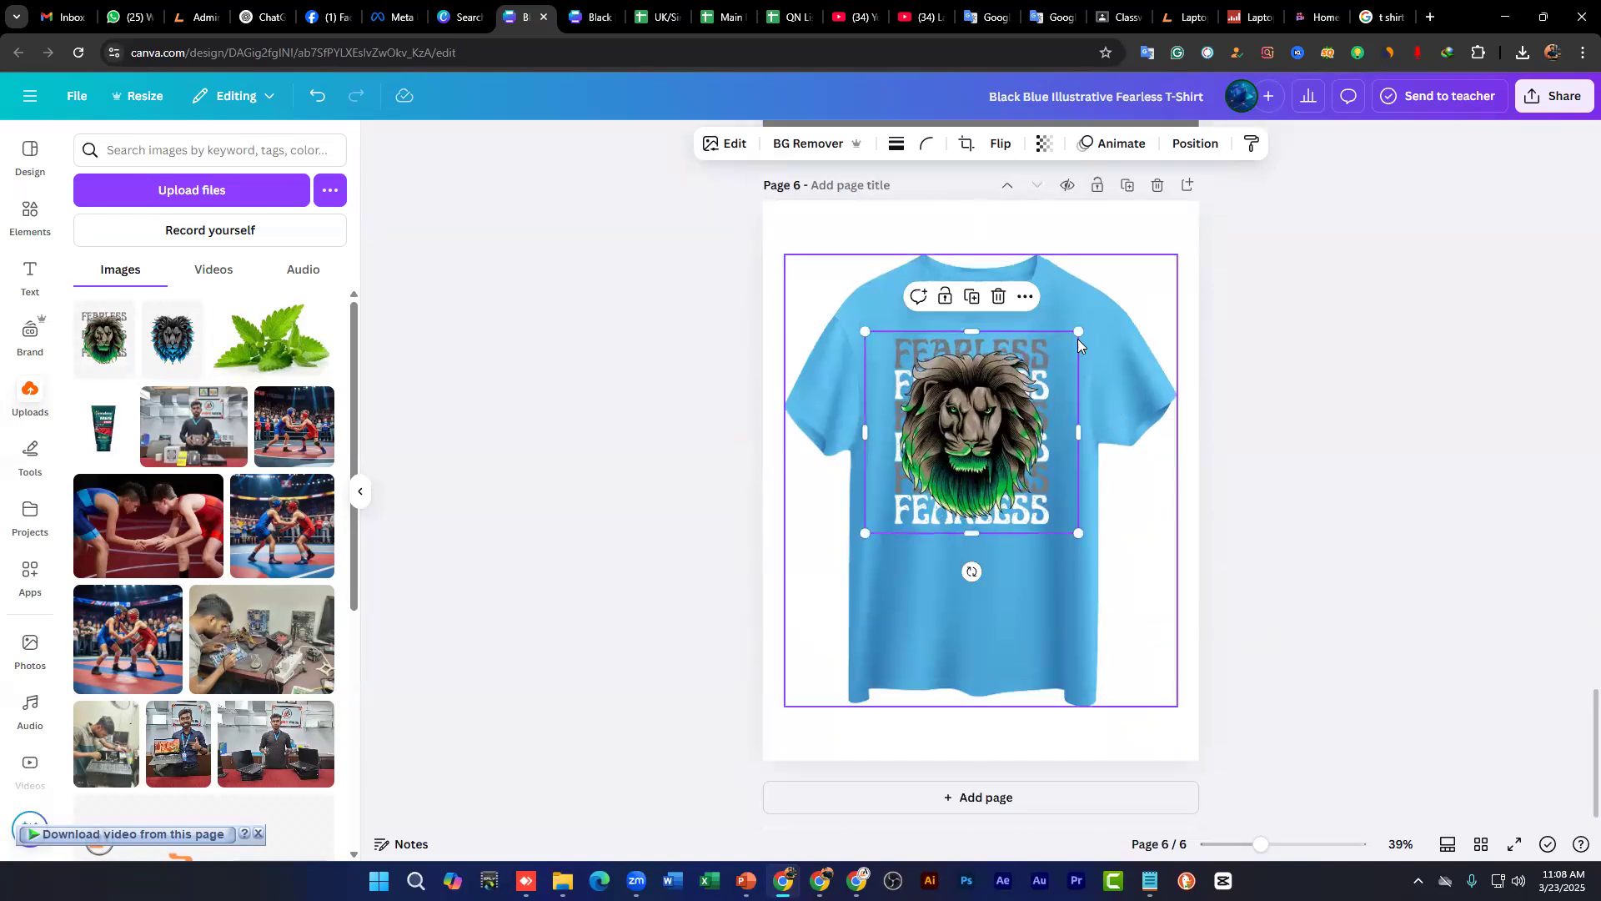
{"action": "left_click_drag", "start_coordinate": [1069, 342], "coordinate": [1059, 352]}
{"action": "left_click_drag", "start_coordinate": [948, 435], "coordinate": [945, 434]}
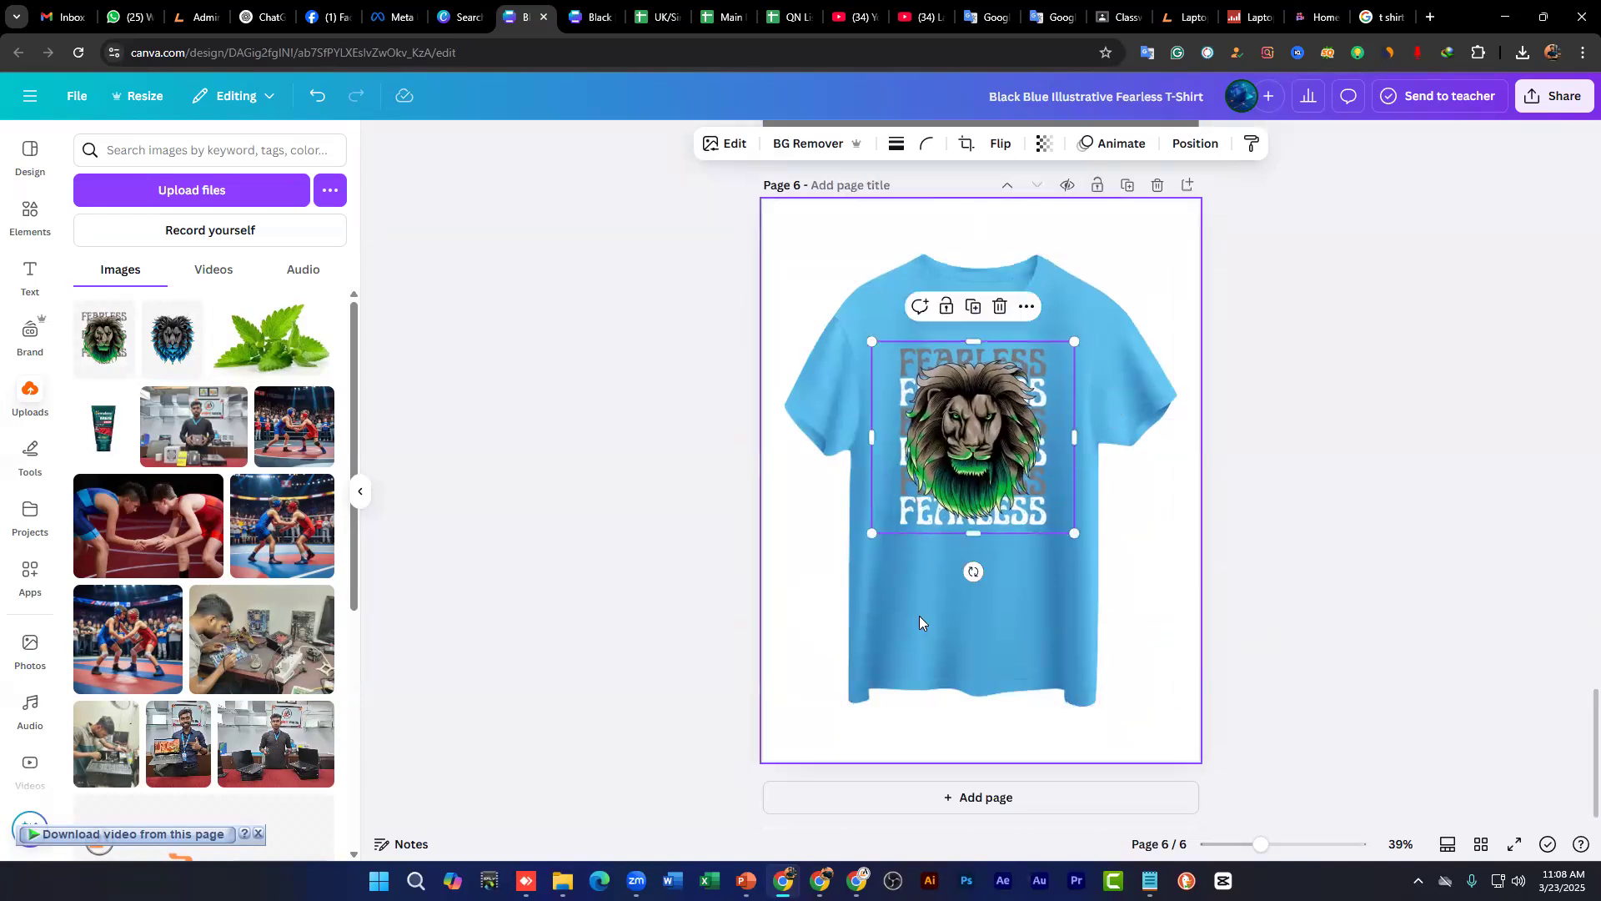
Step: Try to recolor the blue T-shirt black on a duplicate of page 6 and delete that duplicate page
{"action": "left_click", "coordinate": [1127, 185]}
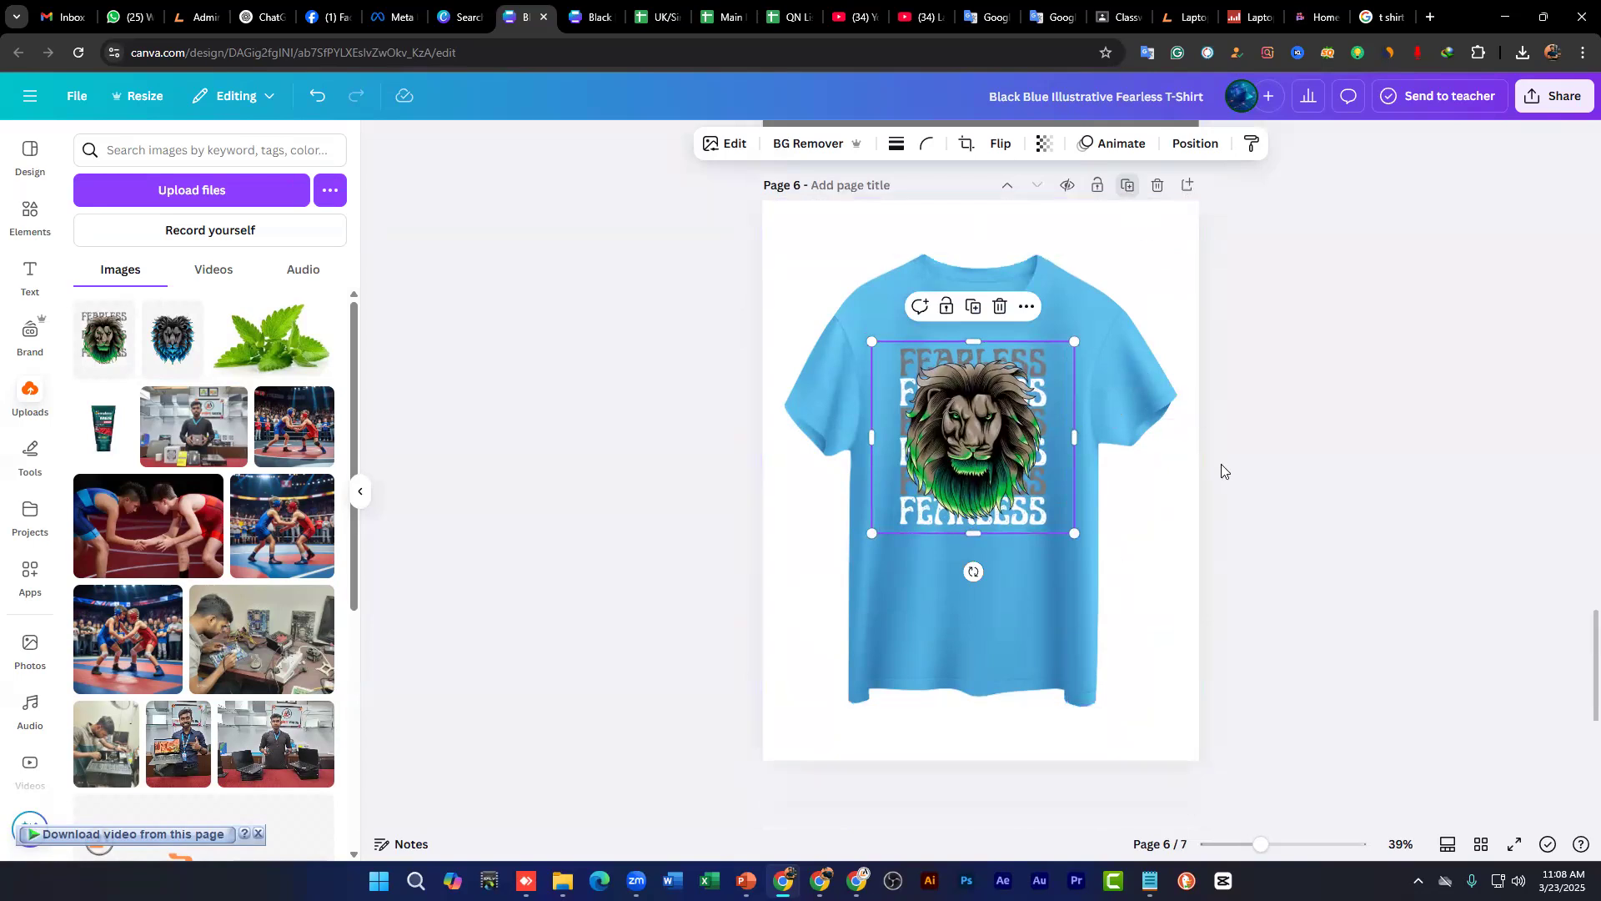
{"action": "left_click", "coordinate": [1028, 602]}
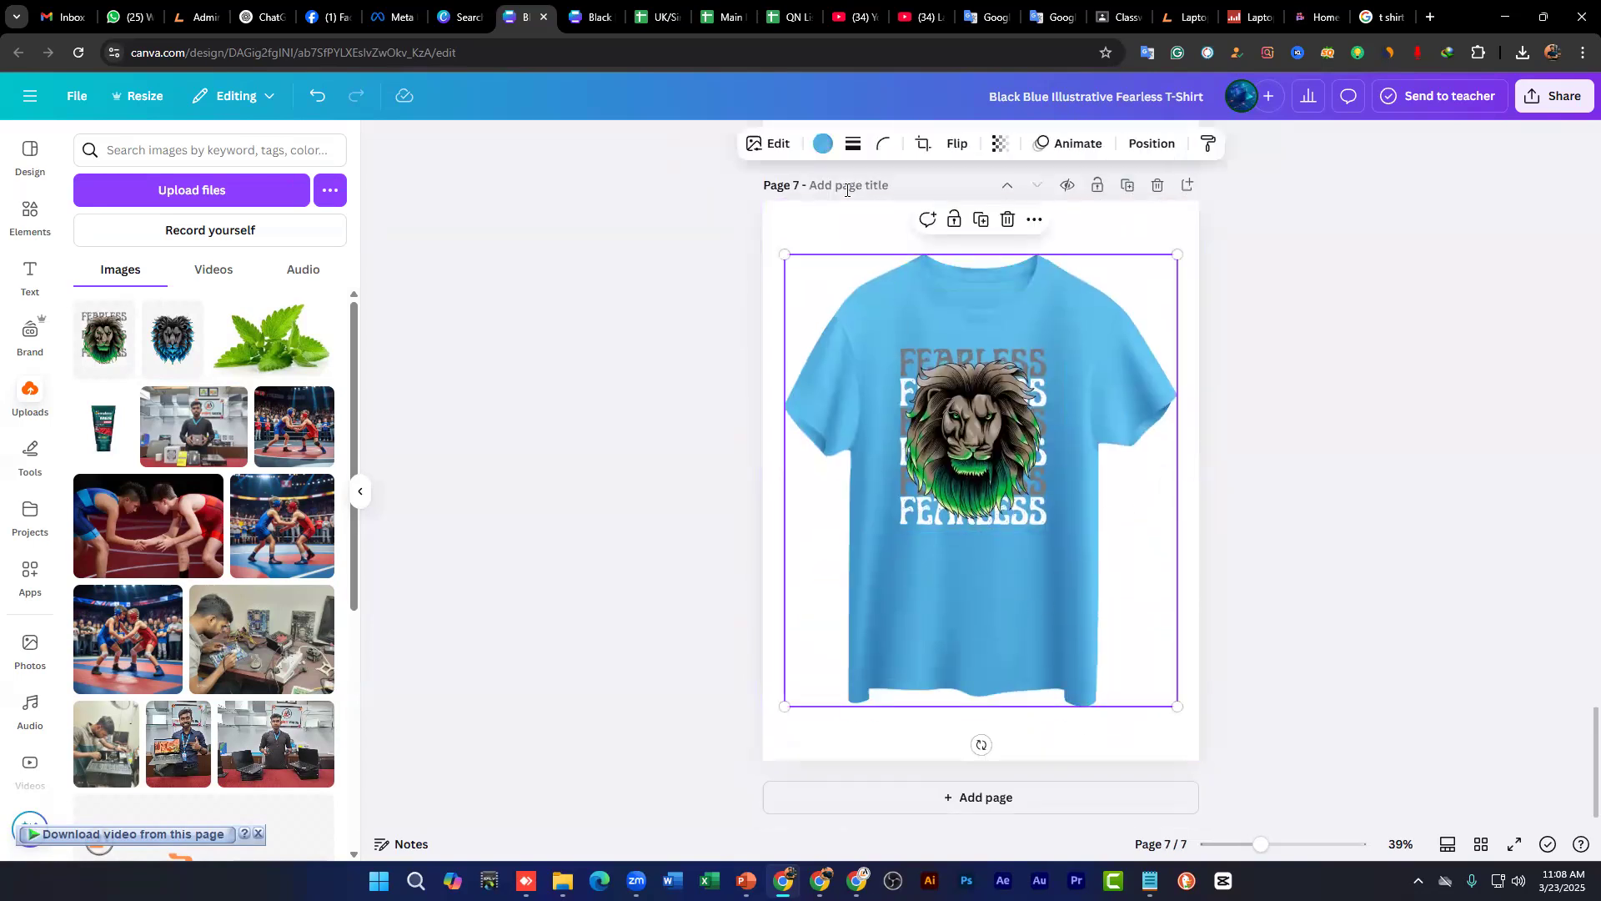
{"action": "left_click", "coordinate": [824, 145]}
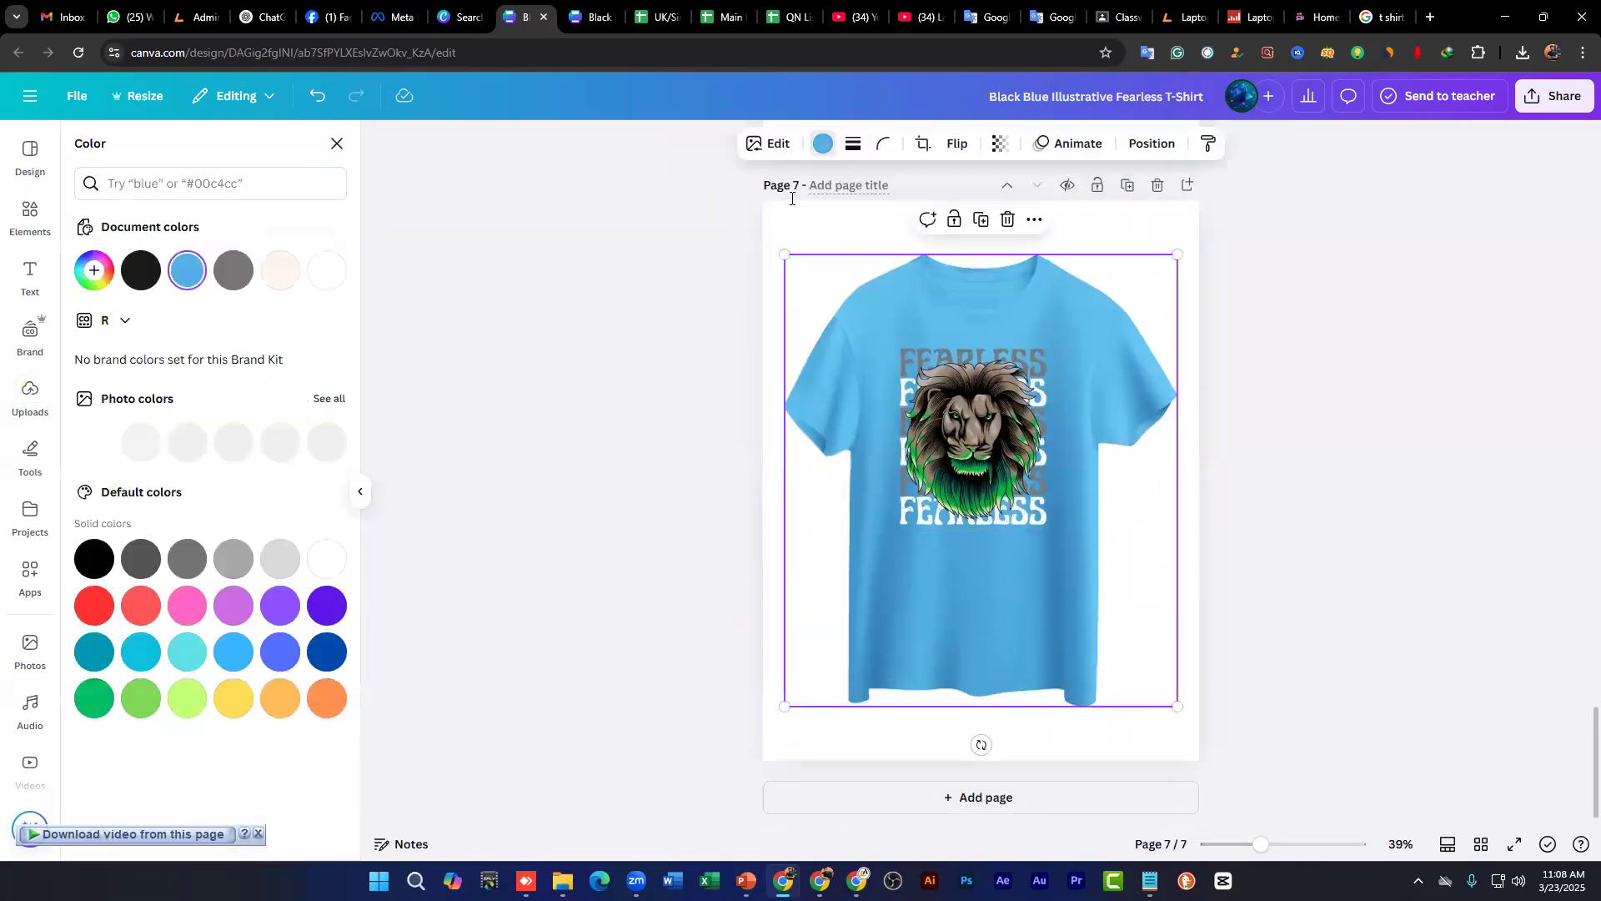
{"action": "left_click", "coordinate": [143, 274]}
{"action": "left_click", "coordinate": [135, 274]}
{"action": "left_click", "coordinate": [859, 310]}
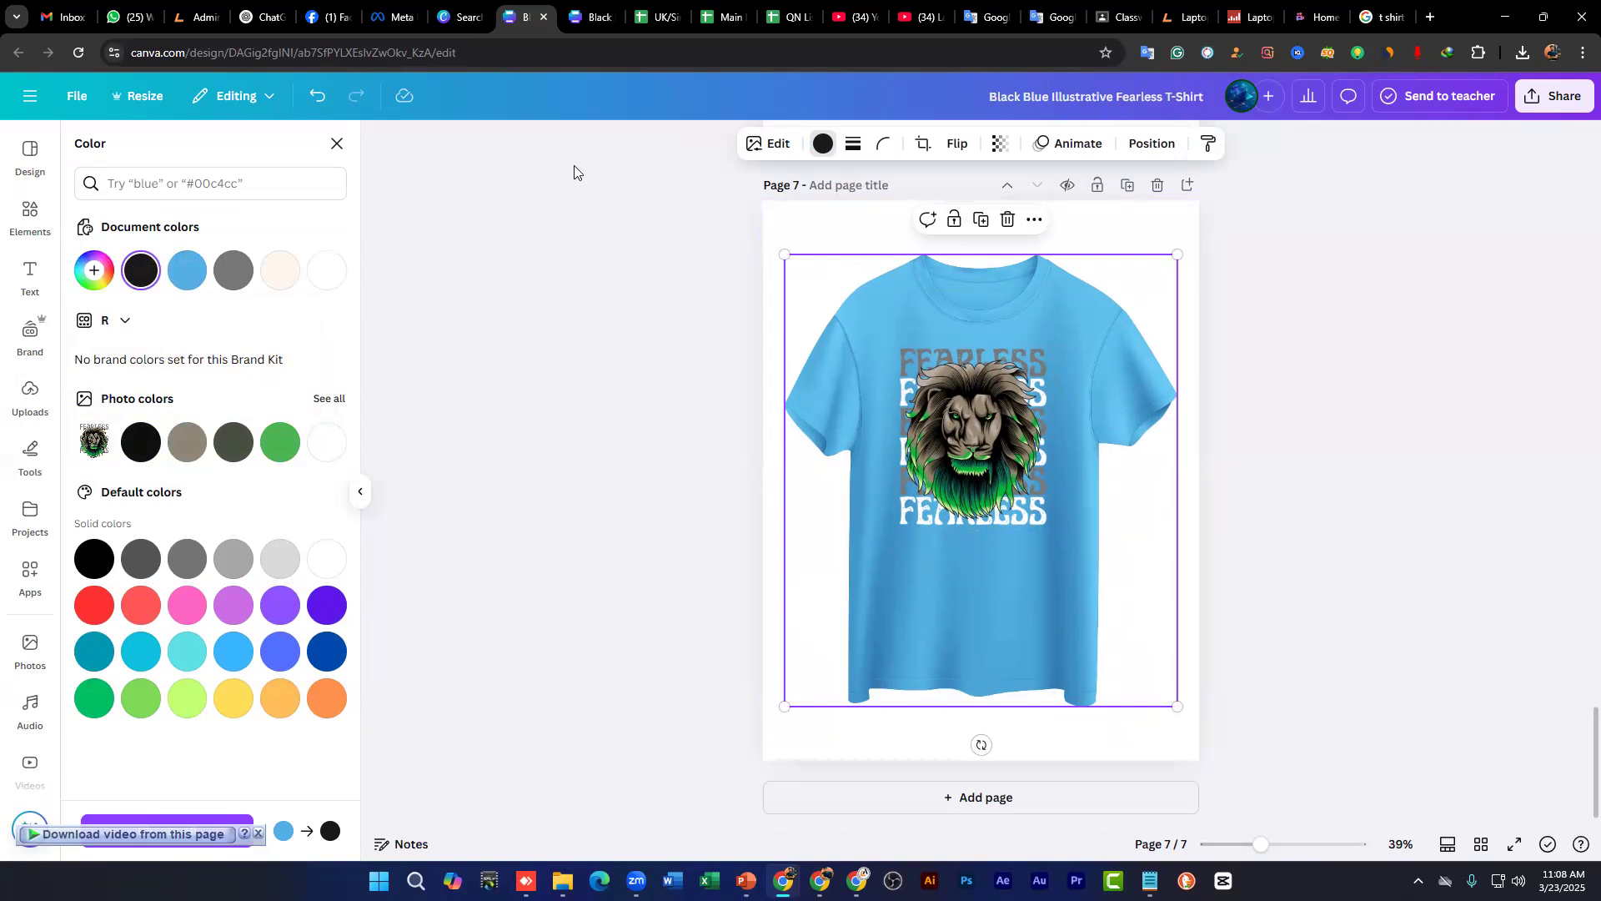
{"action": "left_click", "coordinate": [822, 147]}
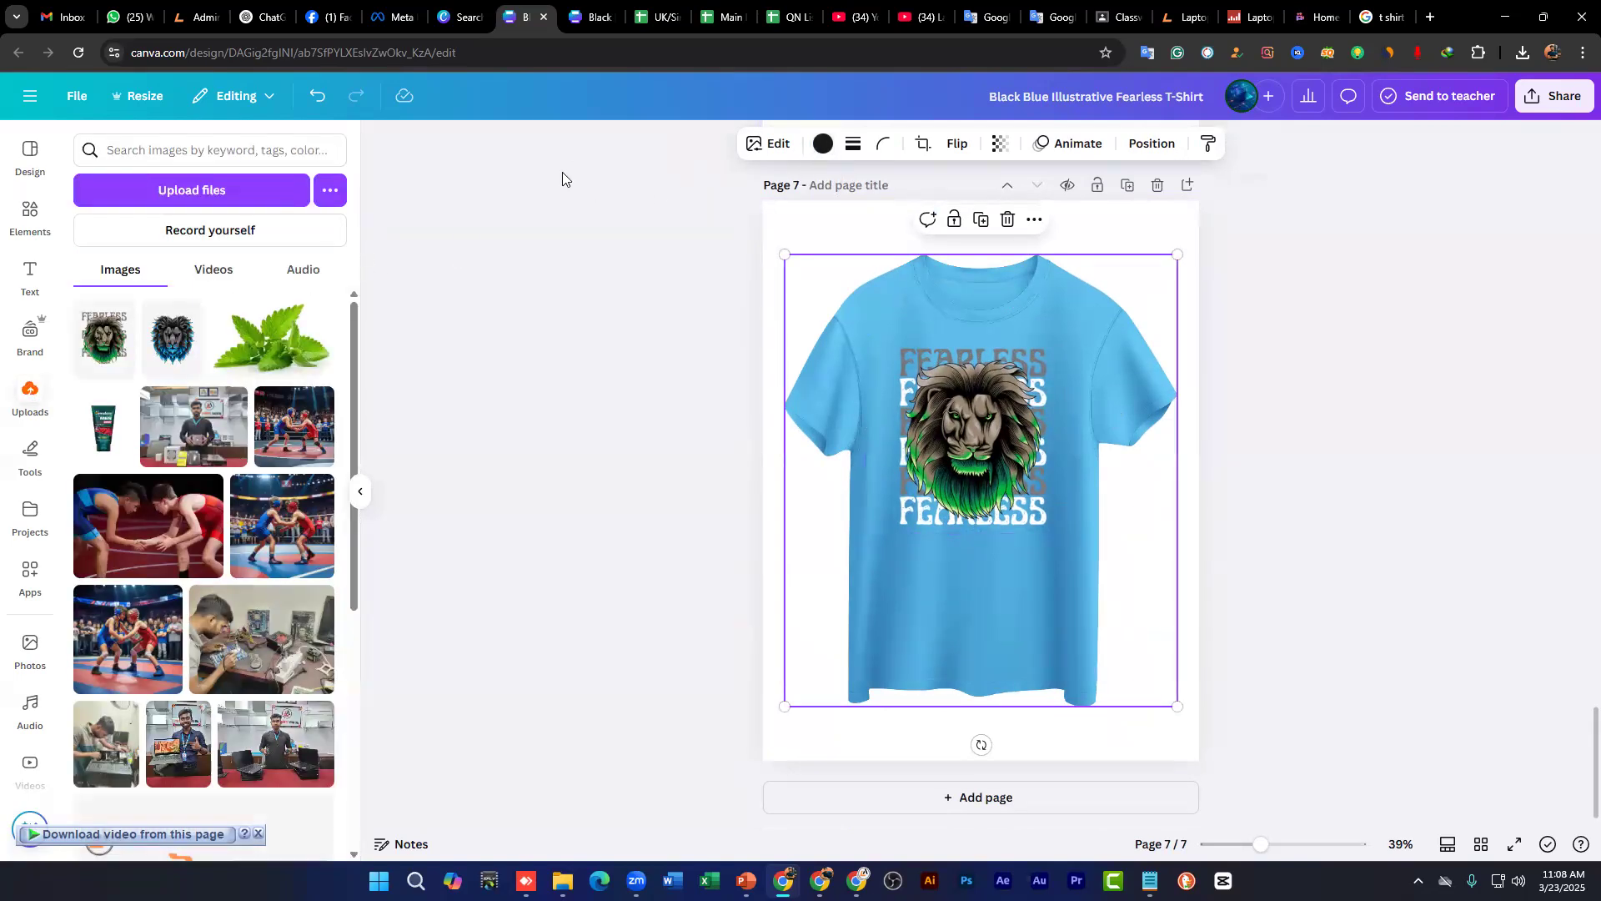
{"action": "left_click", "coordinate": [830, 146]}
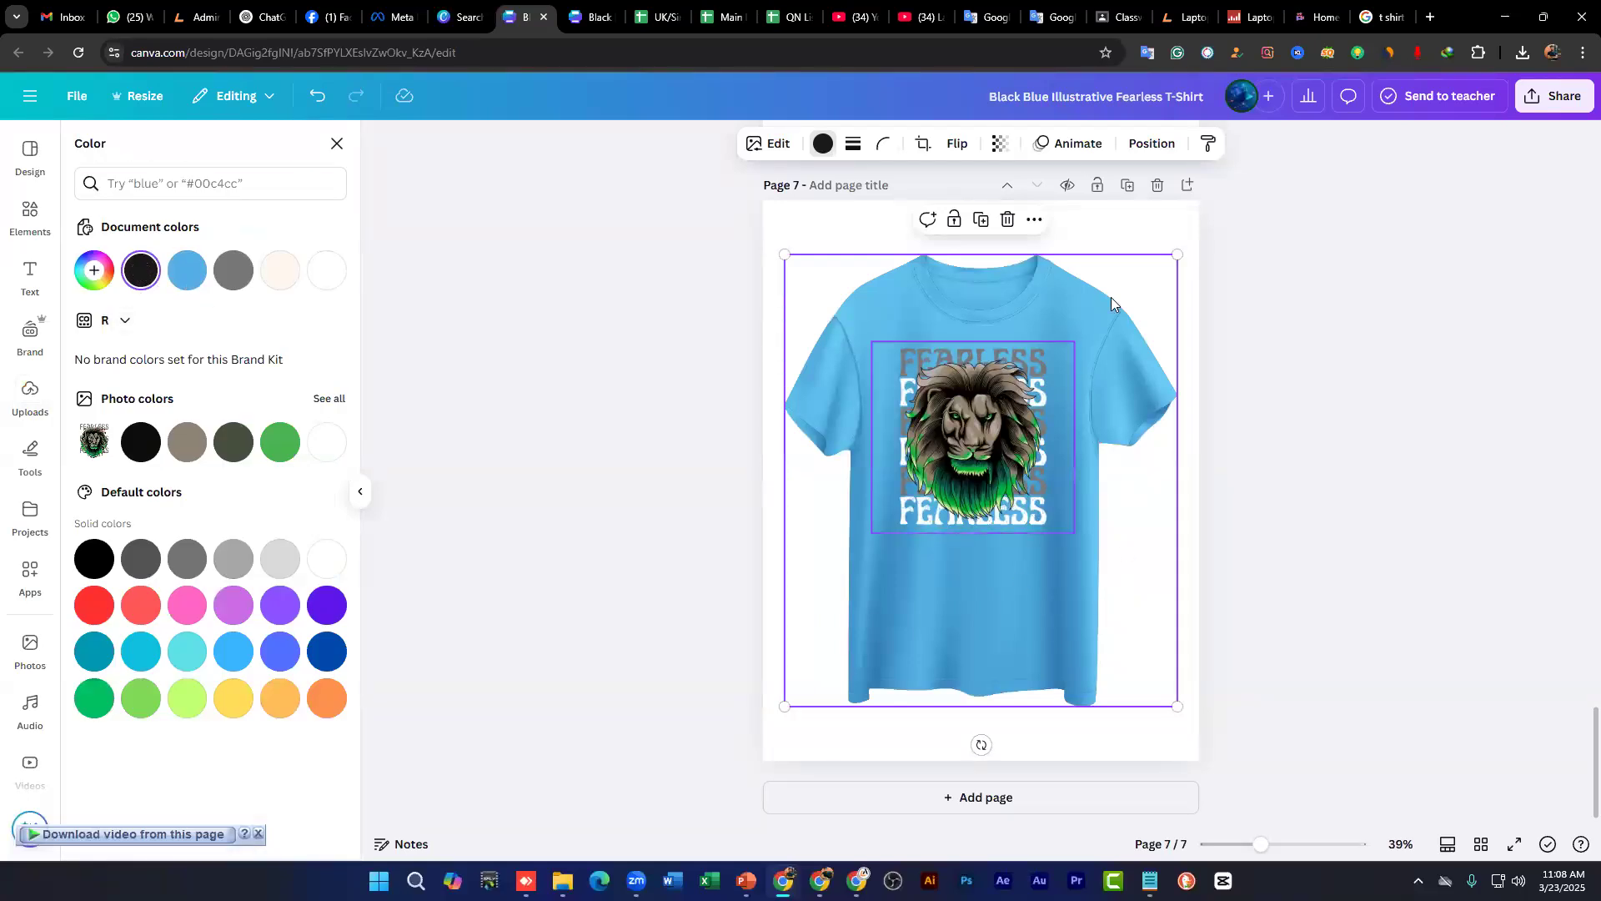
{"action": "left_click", "coordinate": [1157, 186]}
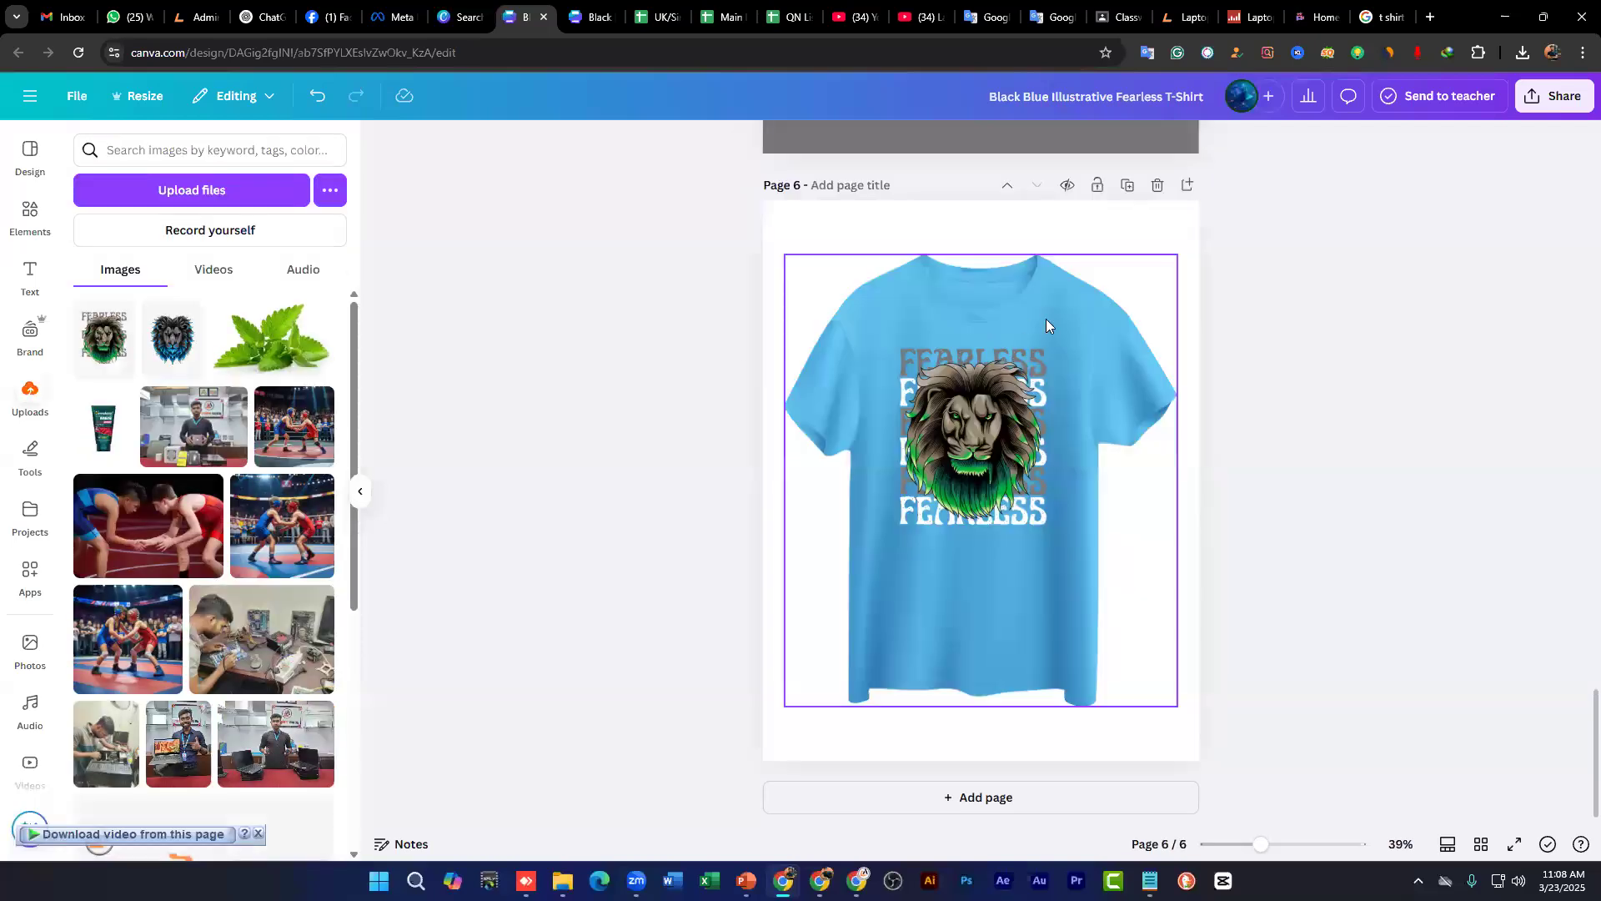
Step: Add a blank page 7 and insert the black T-shirt on a wooden hanger from the T shirt mockup graphics
{"action": "left_click", "coordinate": [924, 797]}
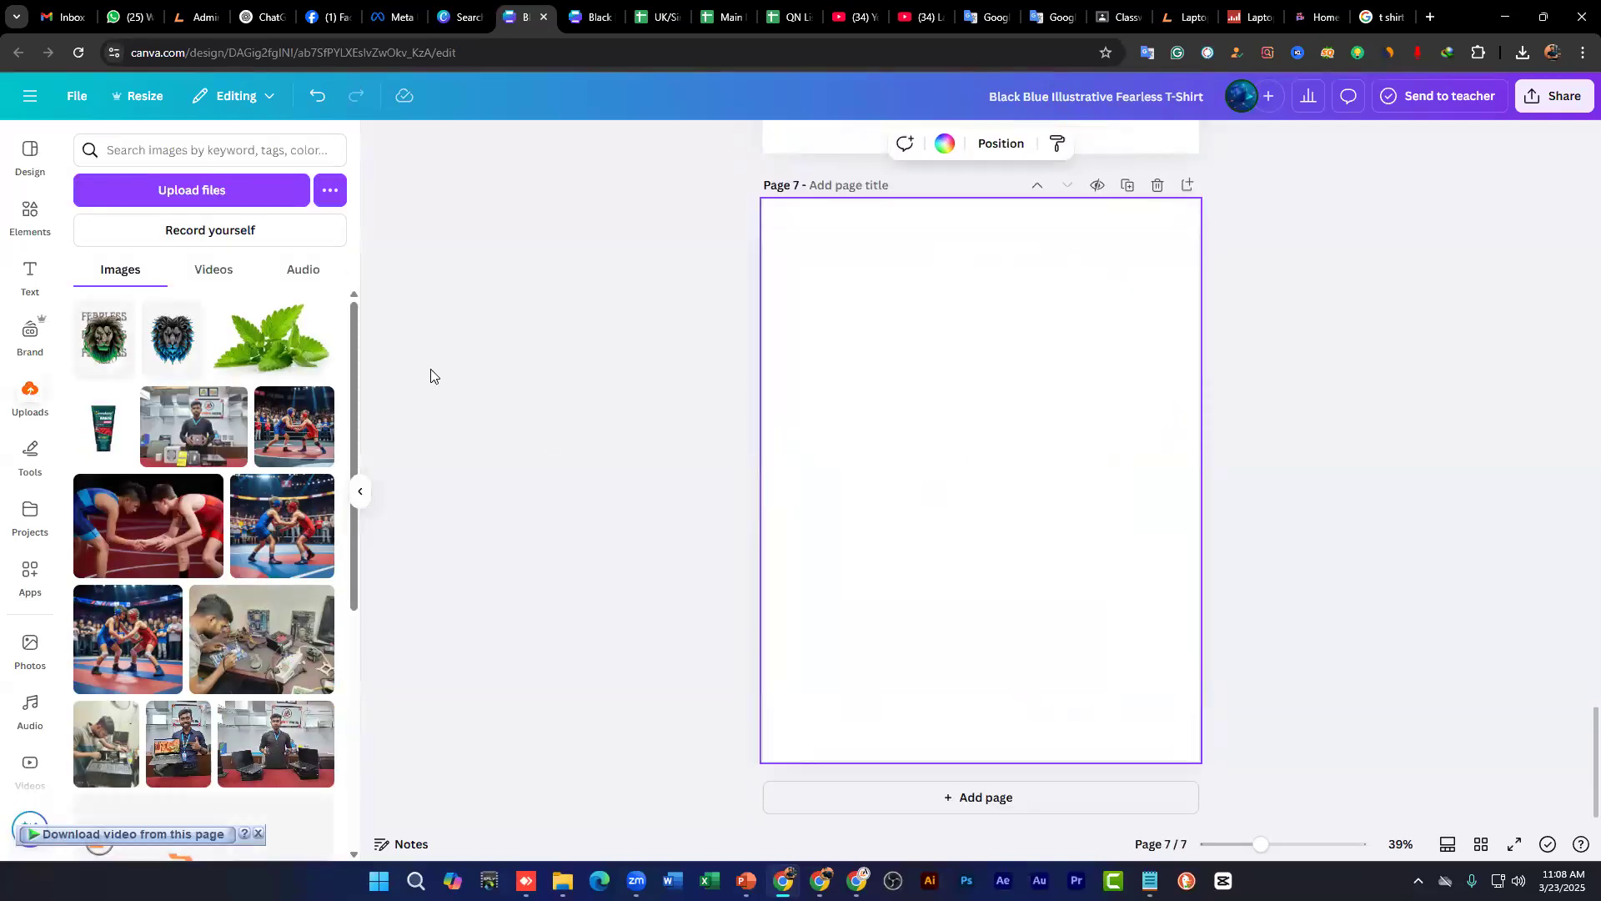
{"action": "left_click", "coordinate": [30, 215]}
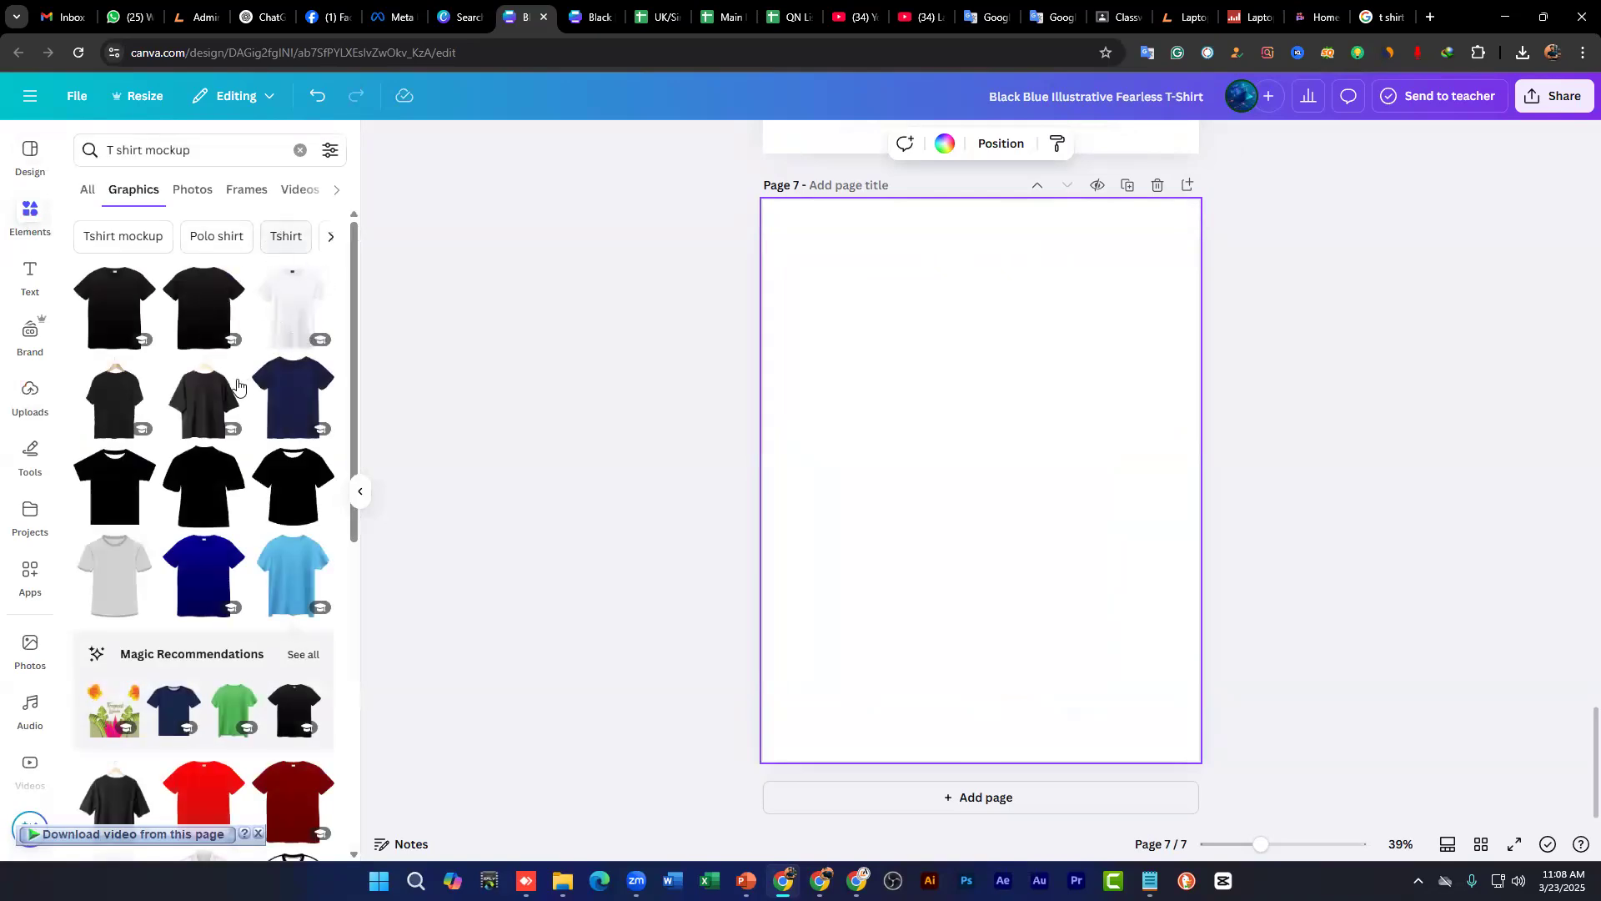
{"action": "scroll", "coordinate": [183, 491], "scroll_direction": "down", "scroll_amount": 2}
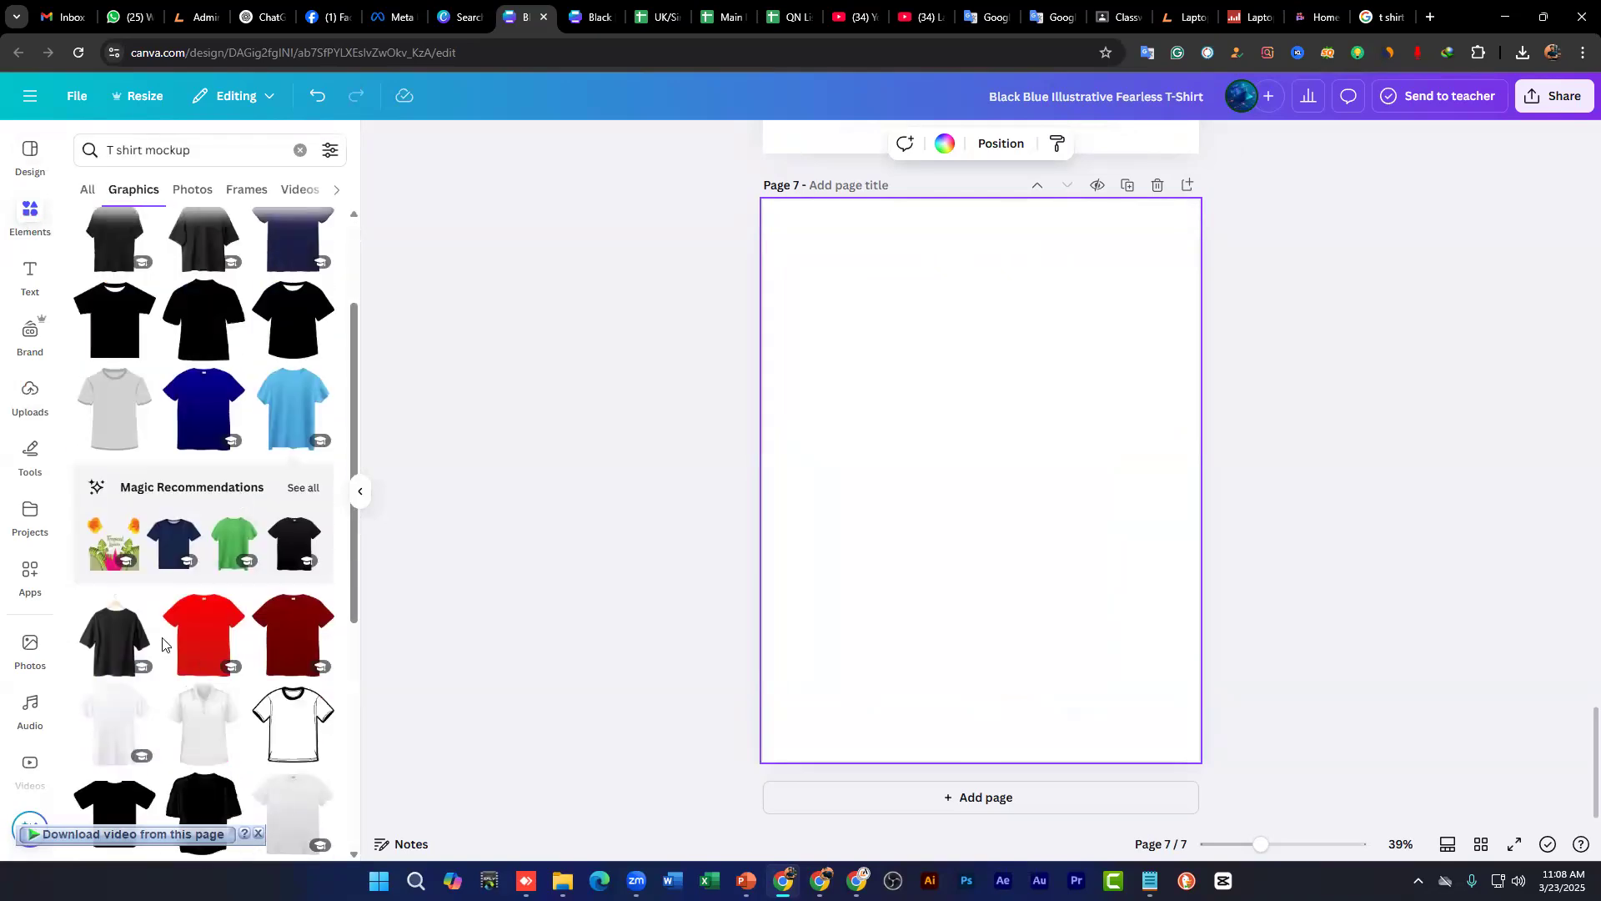
{"action": "scroll", "coordinate": [208, 634], "scroll_direction": "down", "scroll_amount": 2}
{"action": "scroll", "coordinate": [150, 559], "scroll_direction": "up", "scroll_amount": 1}
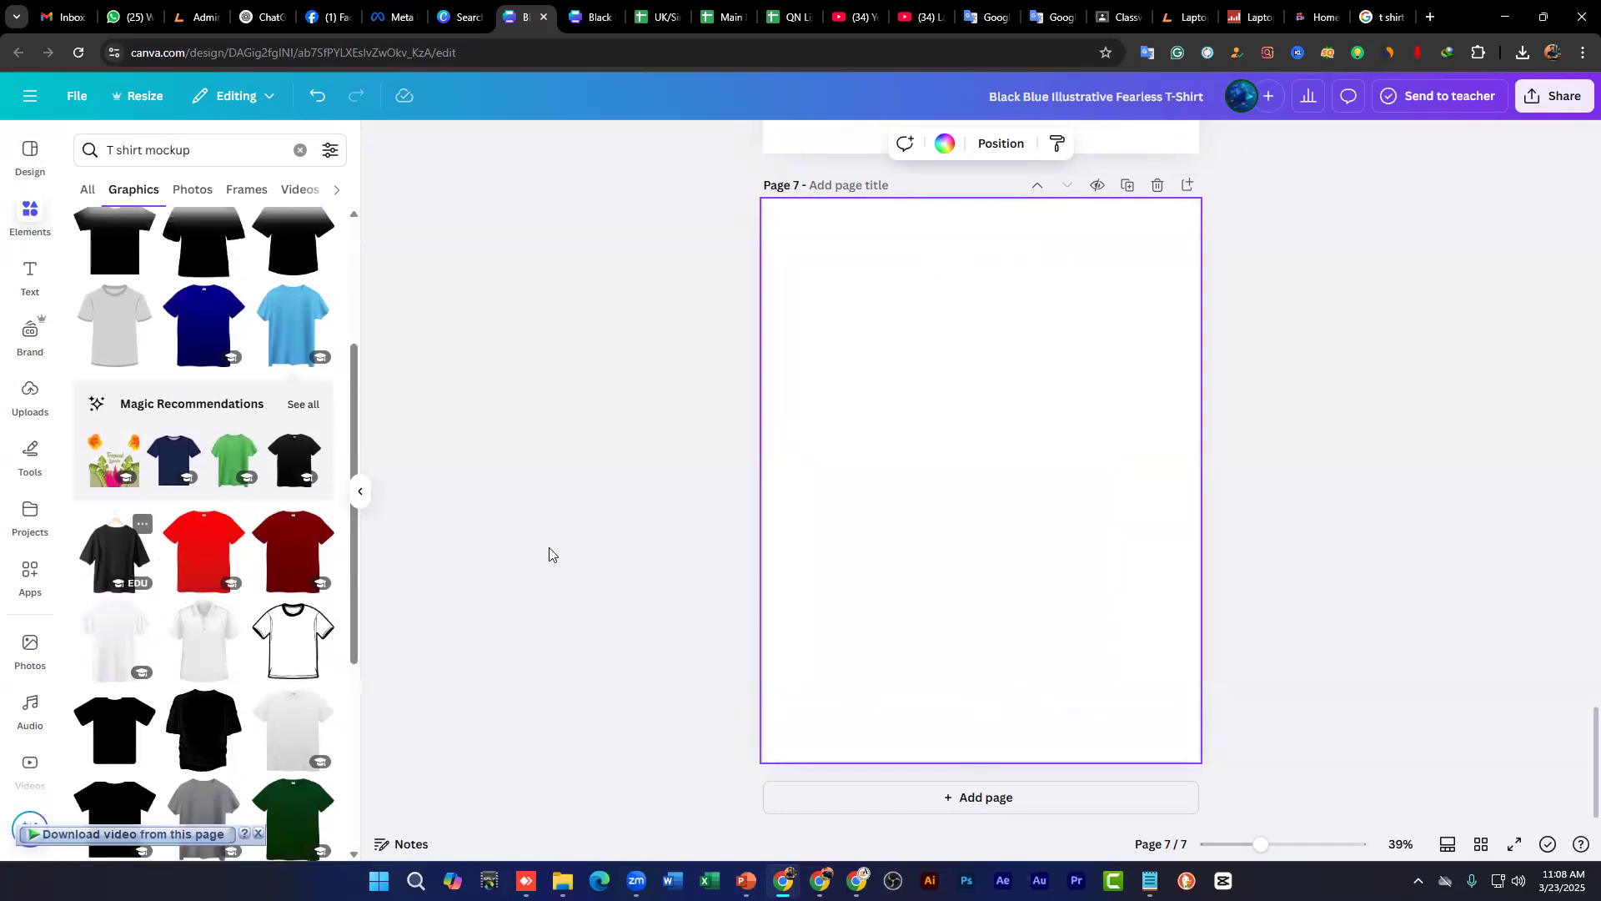
Step: Enlarge the black hanger T-shirt to nearly the full width of page 7 and center it
{"action": "left_click_drag", "start_coordinate": [803, 690], "coordinate": [759, 741]}
{"action": "left_click_drag", "start_coordinate": [1189, 270], "coordinate": [1219, 260]}
{"action": "left_click_drag", "start_coordinate": [993, 425], "coordinate": [994, 413]}
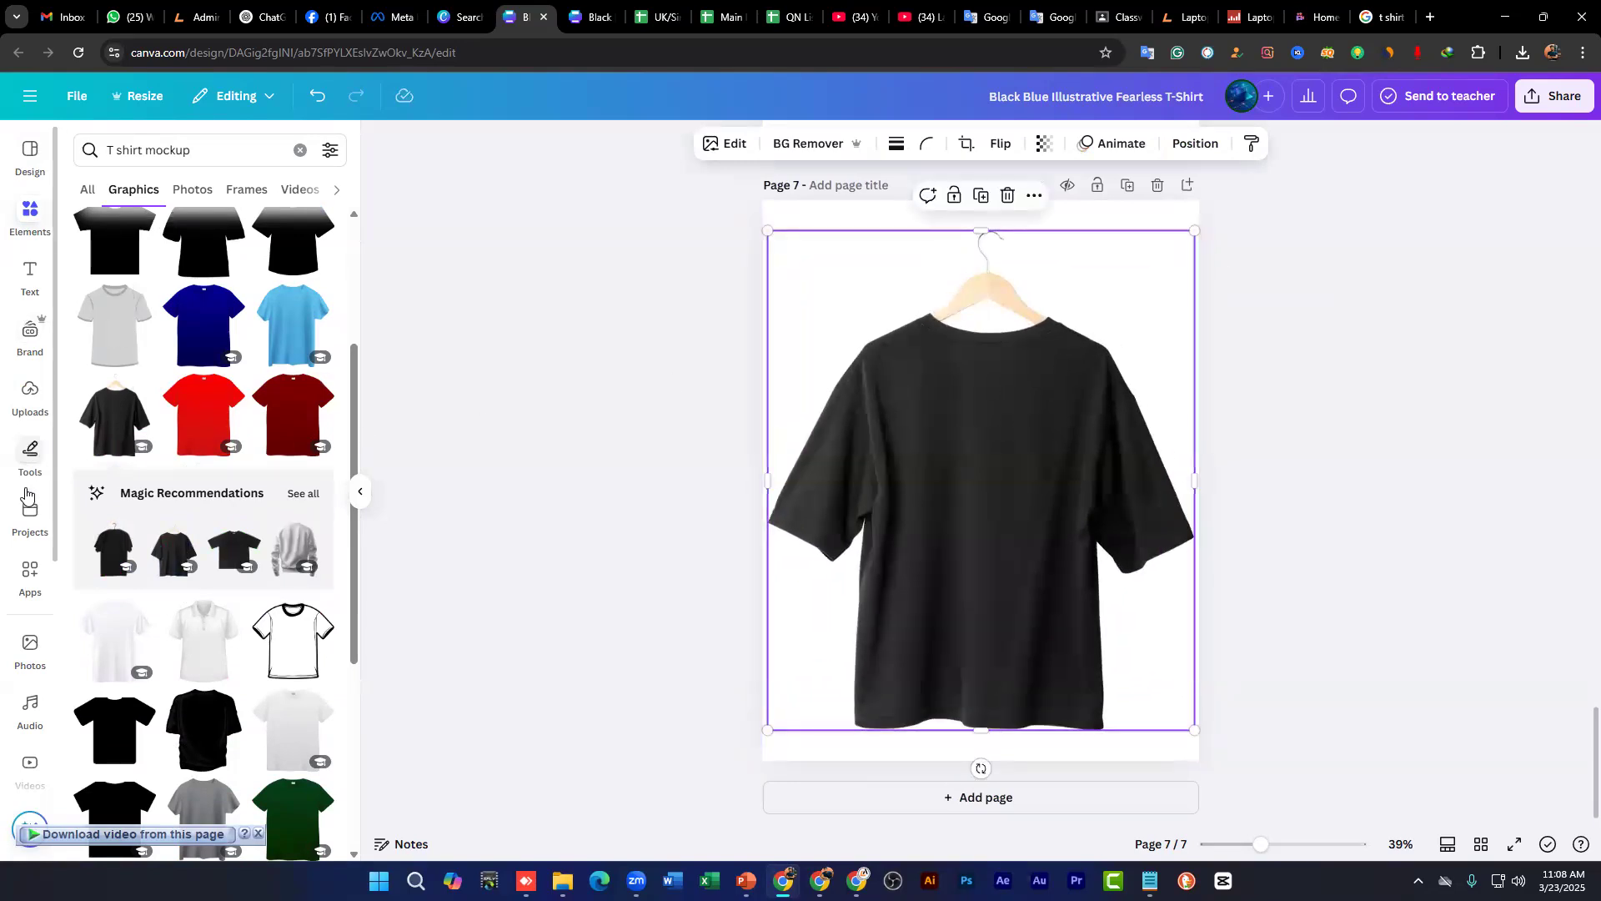
Step: Add the uploaded green Fearless lion design to page 7 and crop the empty space above and below it
{"action": "left_click", "coordinate": [30, 392]}
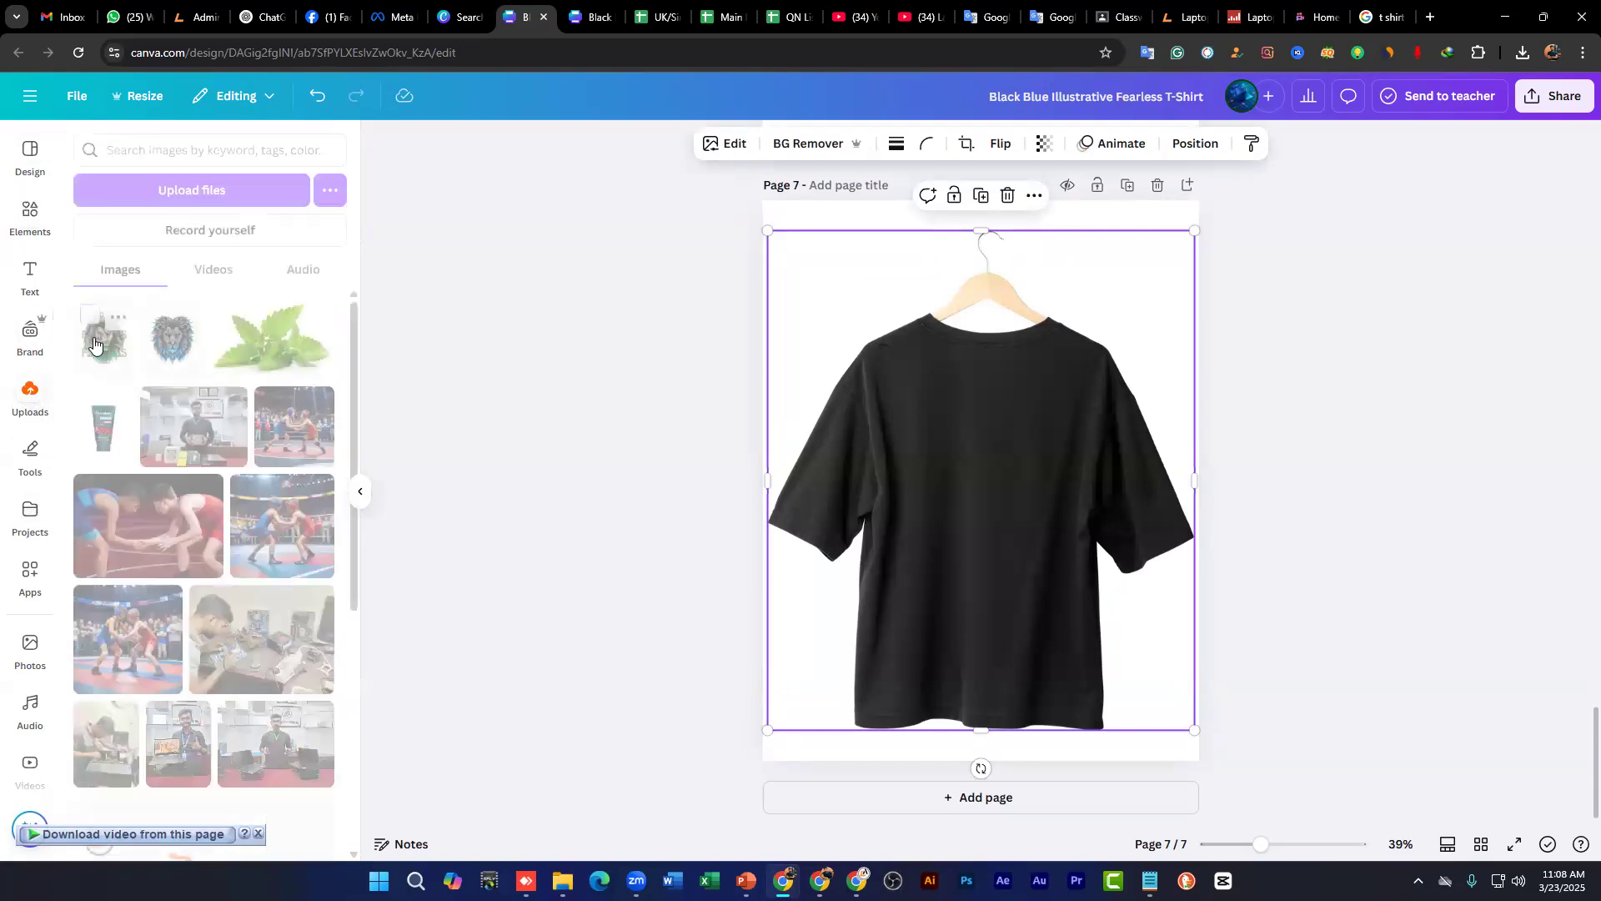
{"action": "left_click", "coordinate": [104, 337]}
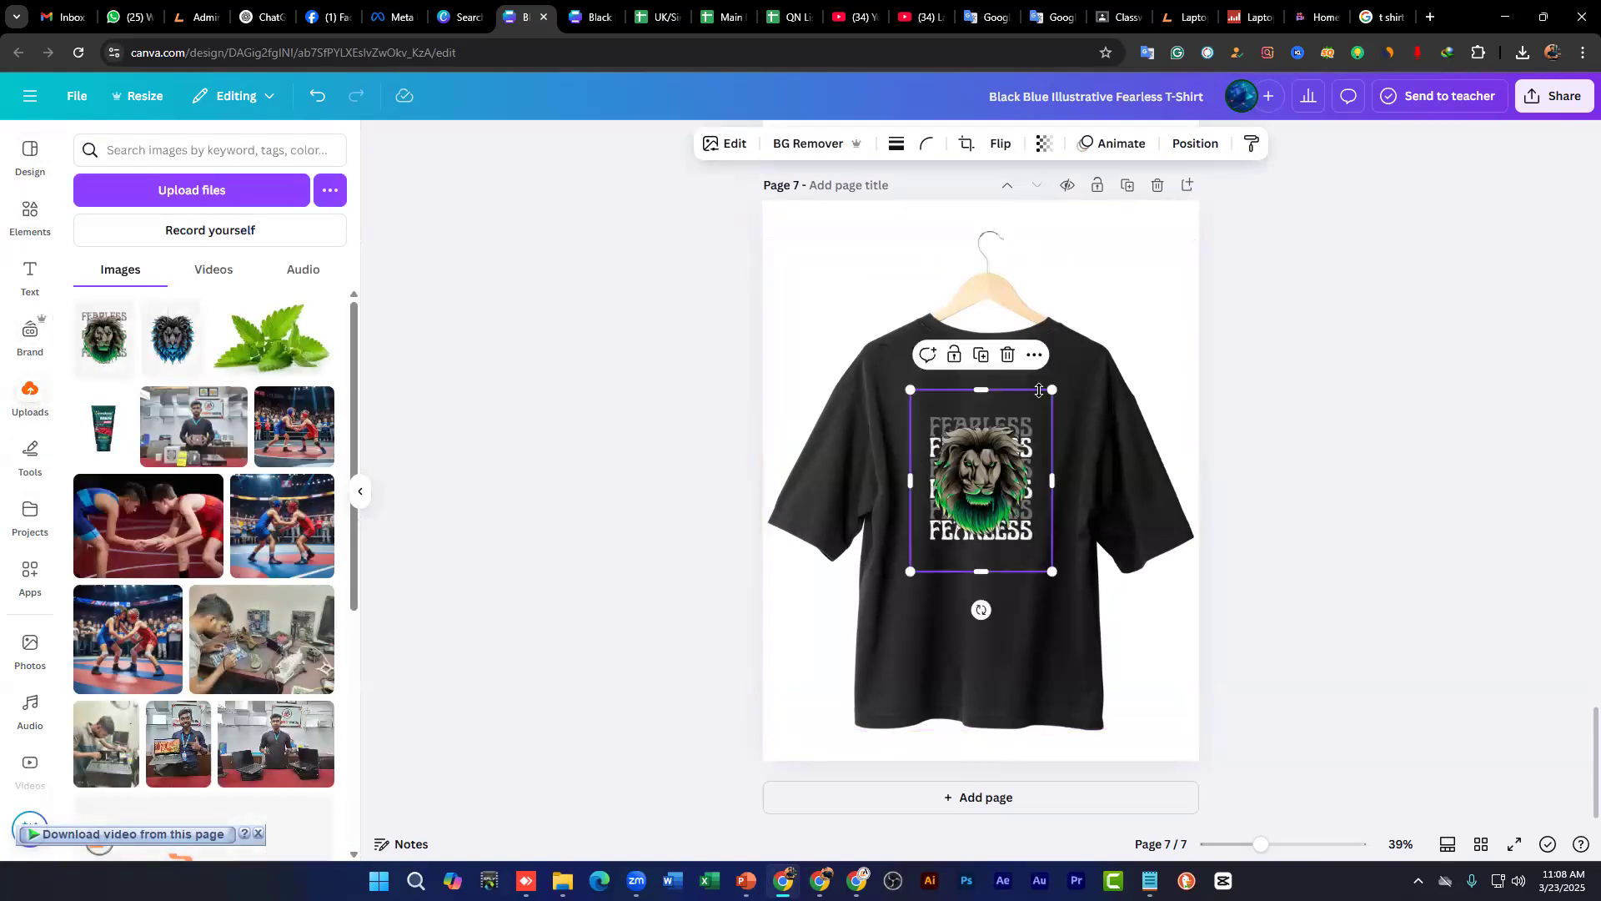
{"action": "left_click_drag", "start_coordinate": [984, 387], "coordinate": [984, 407]}
{"action": "left_click_drag", "start_coordinate": [987, 557], "coordinate": [987, 535]}
Step: Enlarge the green lion design and center it on the upper part of the black T-shirt
{"action": "left_click_drag", "start_coordinate": [1051, 404], "coordinate": [1094, 365]}
{"action": "key", "text": "ctrl+z"}
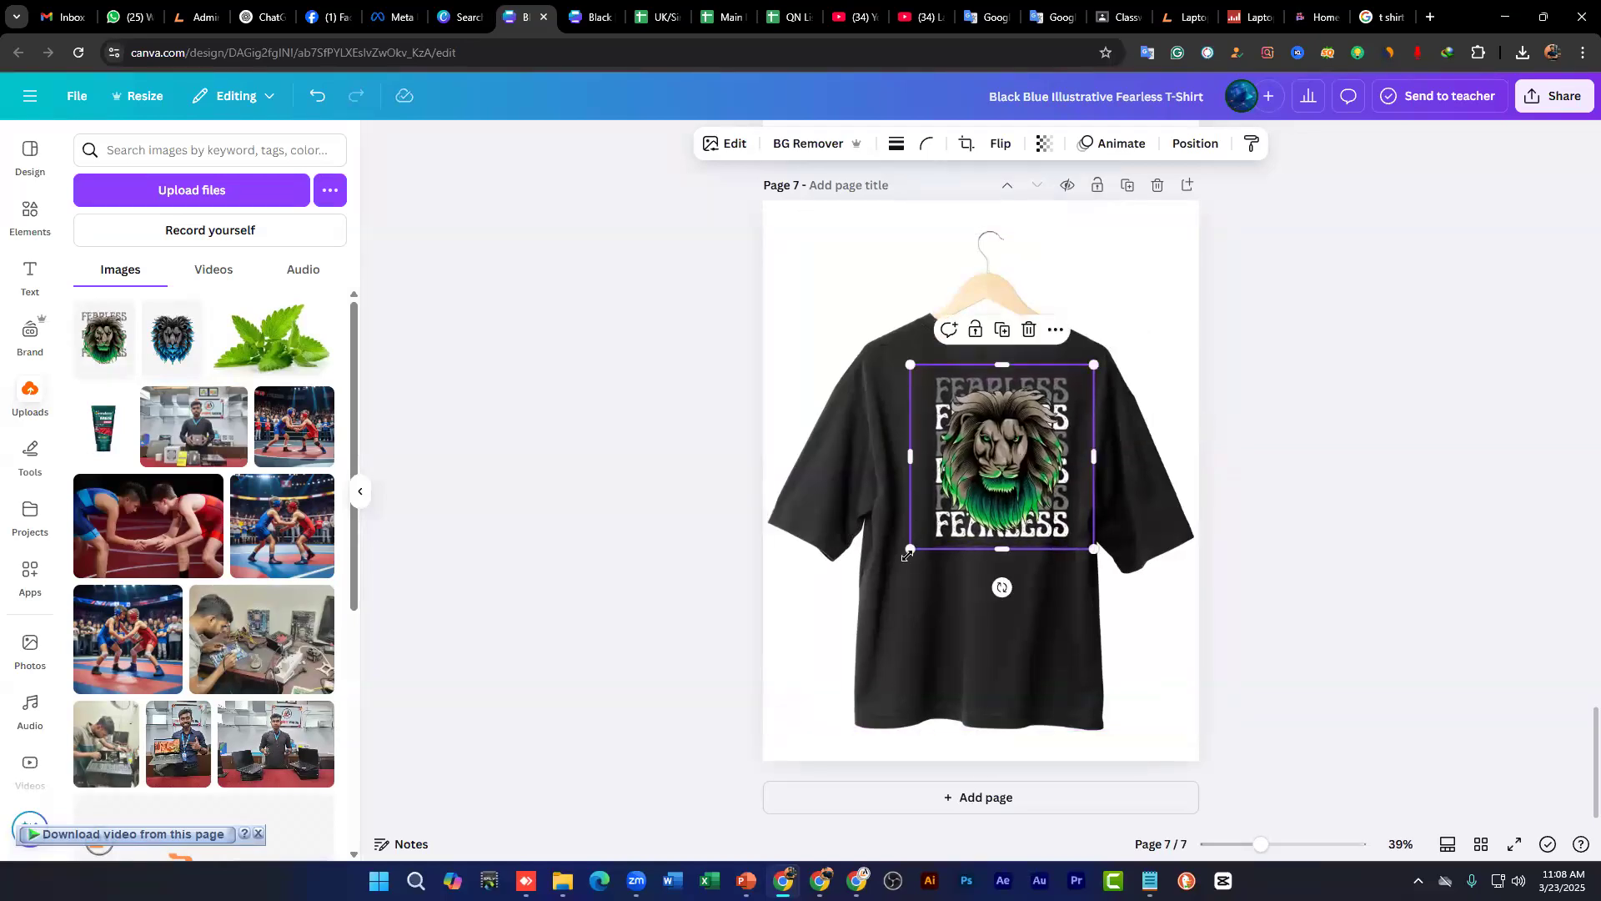
{"action": "left_click_drag", "start_coordinate": [908, 549], "coordinate": [900, 558]}
{"action": "left_click_drag", "start_coordinate": [1031, 425], "coordinate": [1011, 417]}
{"action": "left_click", "coordinate": [1330, 443]}
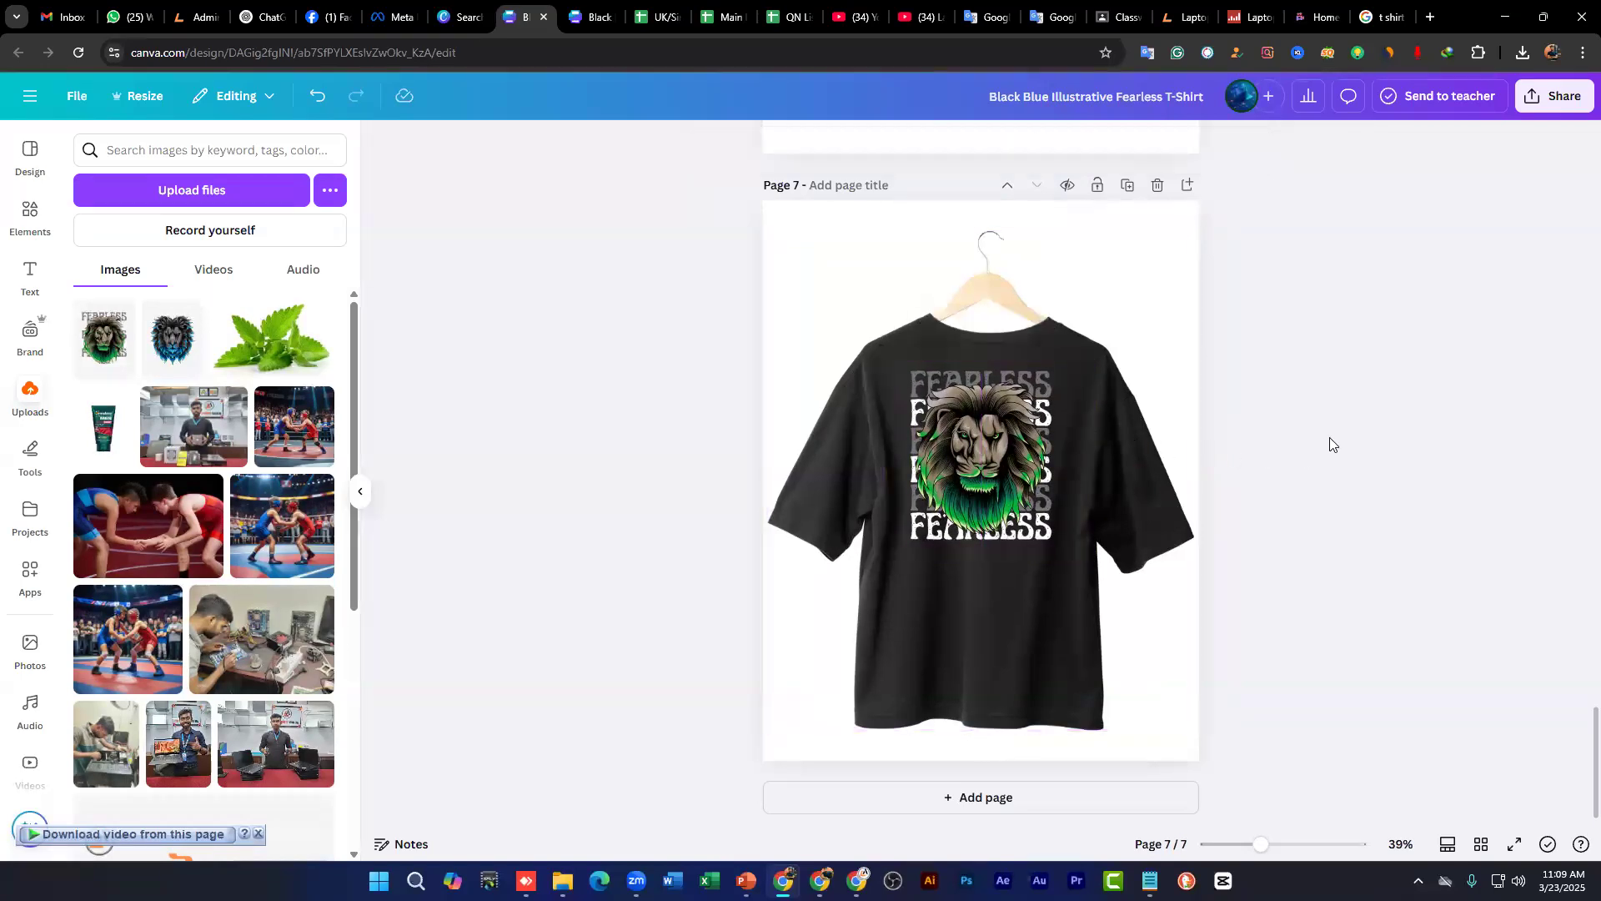
Step: Review how the lion designs look on the T-shirt mockups across pages 3 to 7
{"action": "scroll", "coordinate": [1340, 447], "scroll_direction": "up", "scroll_amount": 10}
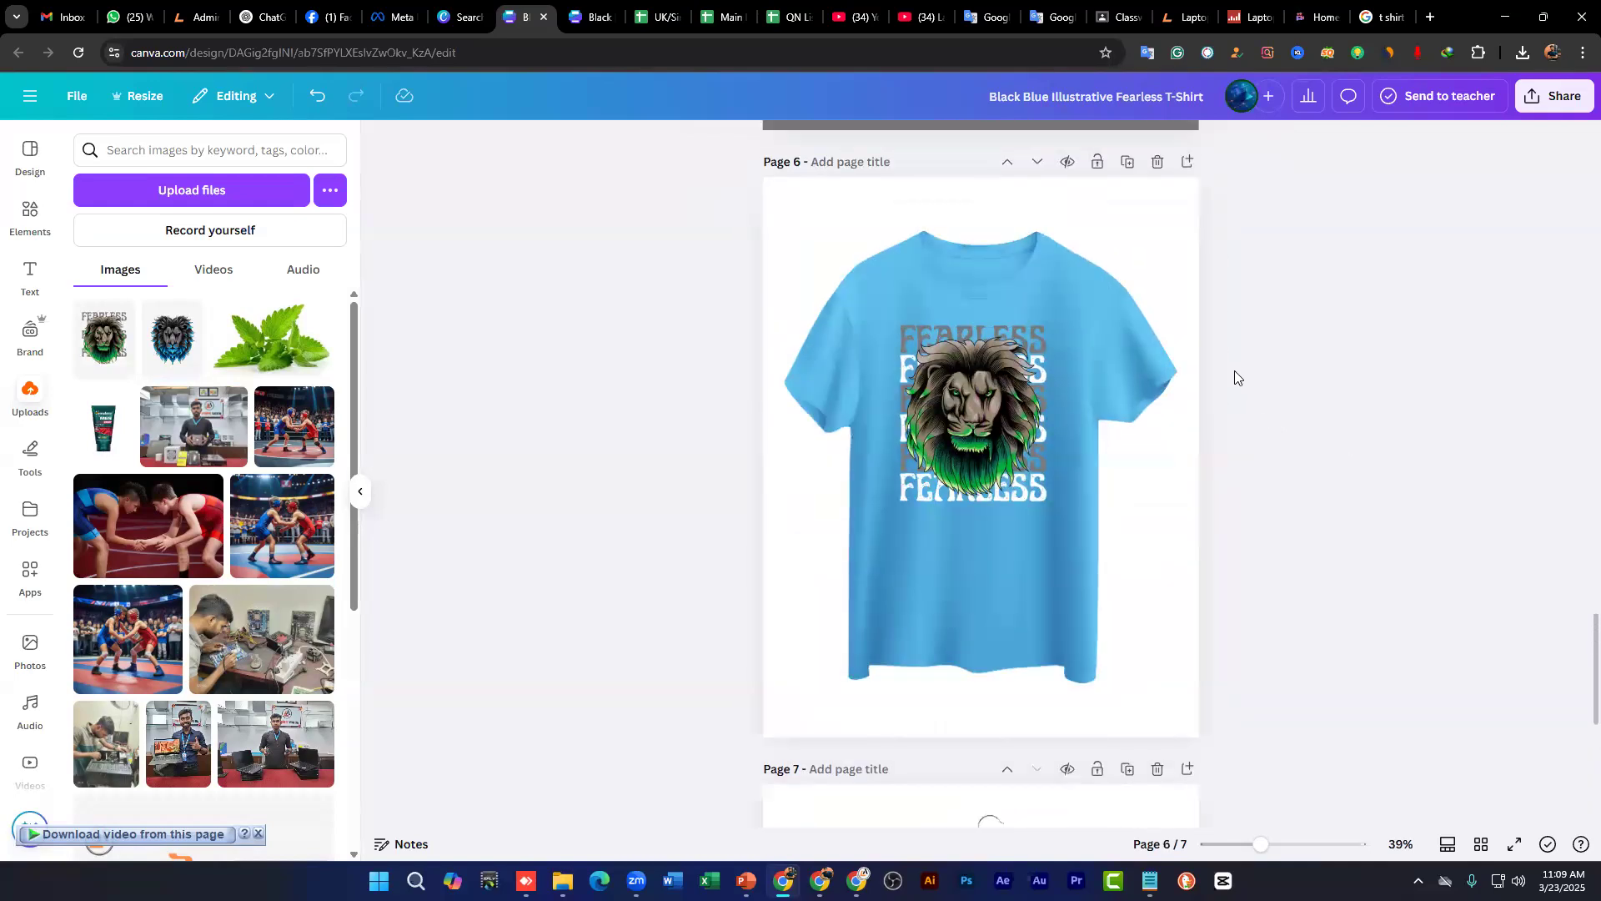
{"action": "scroll", "coordinate": [1215, 369], "scroll_direction": "up", "scroll_amount": 1}
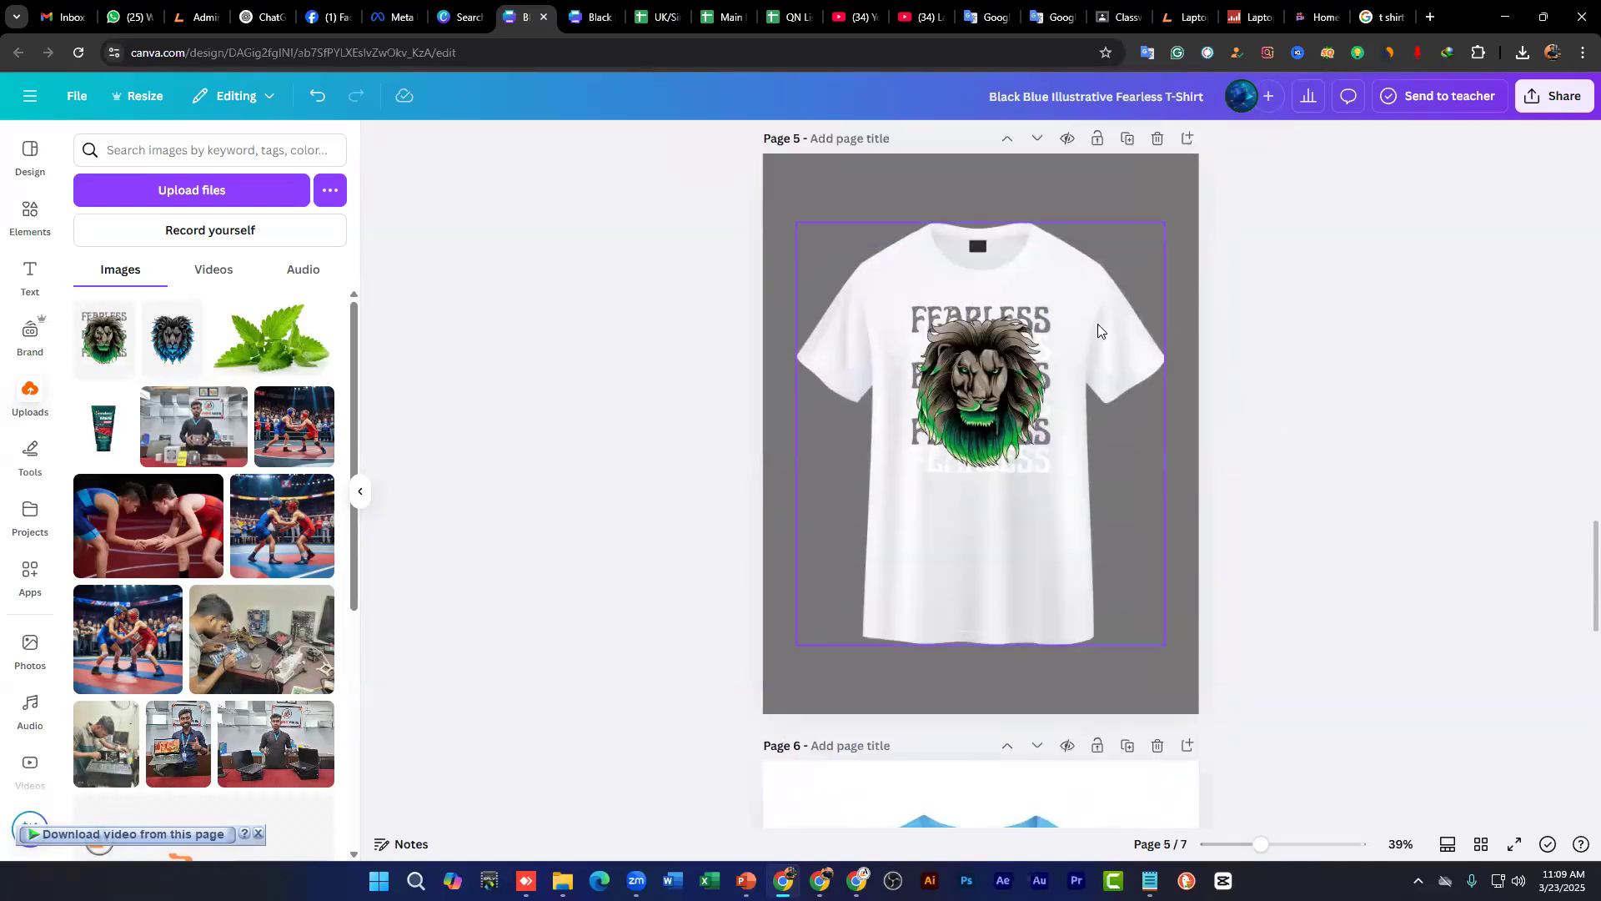
{"action": "scroll", "coordinate": [1116, 375], "scroll_direction": "down", "scroll_amount": 5}
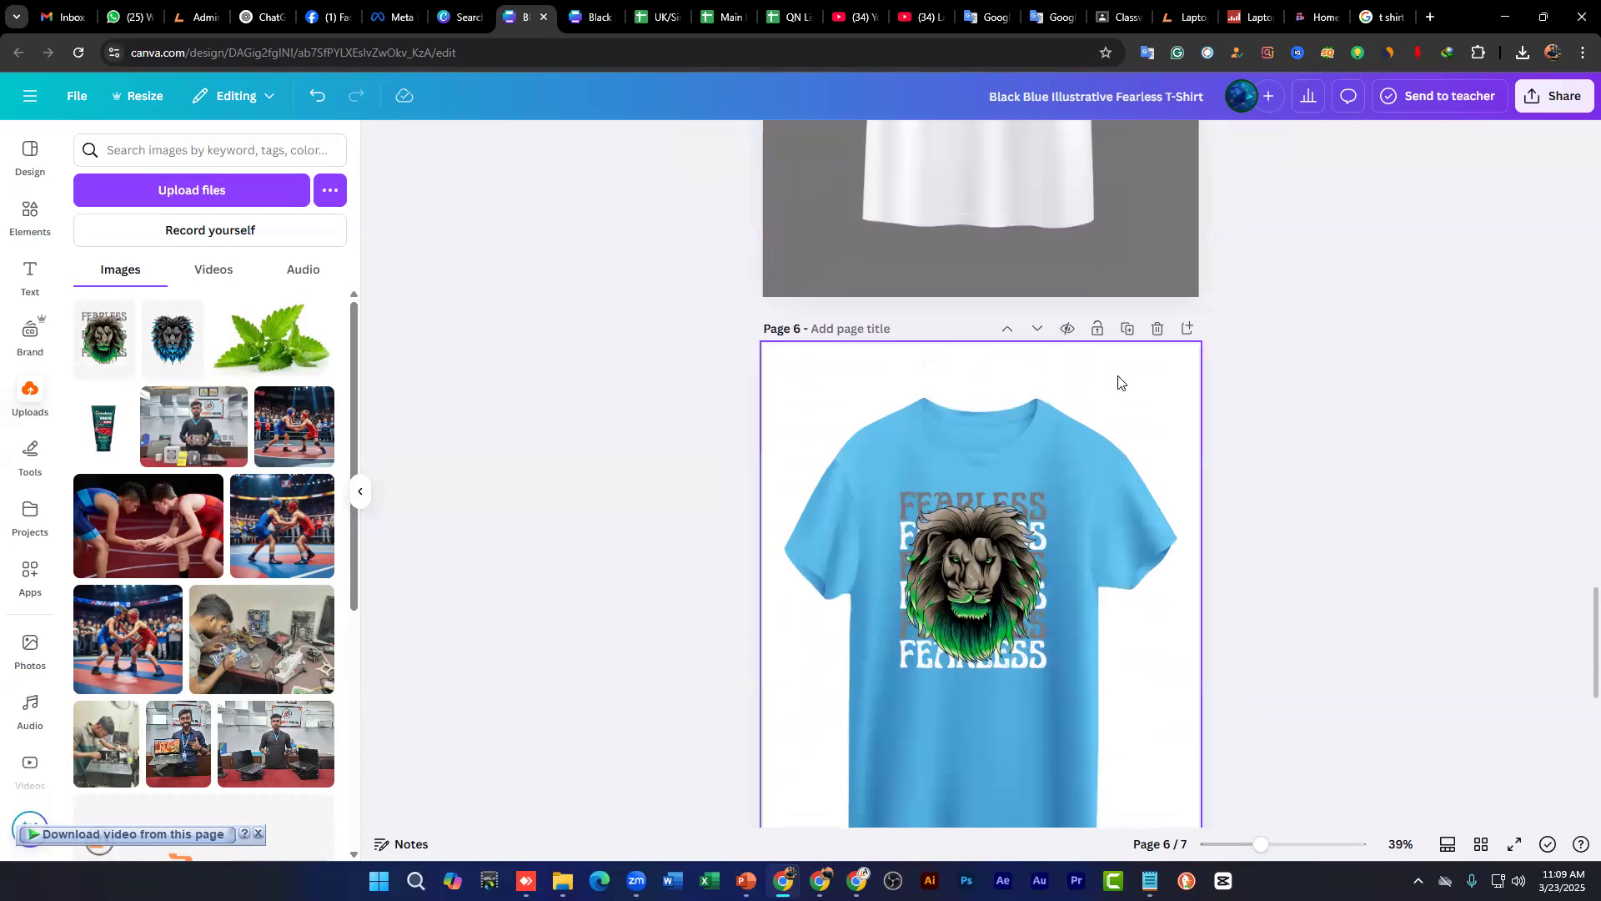
{"action": "scroll", "coordinate": [1118, 381], "scroll_direction": "down", "scroll_amount": 3}
{"action": "scroll", "coordinate": [1111, 372], "scroll_direction": "down", "scroll_amount": 6}
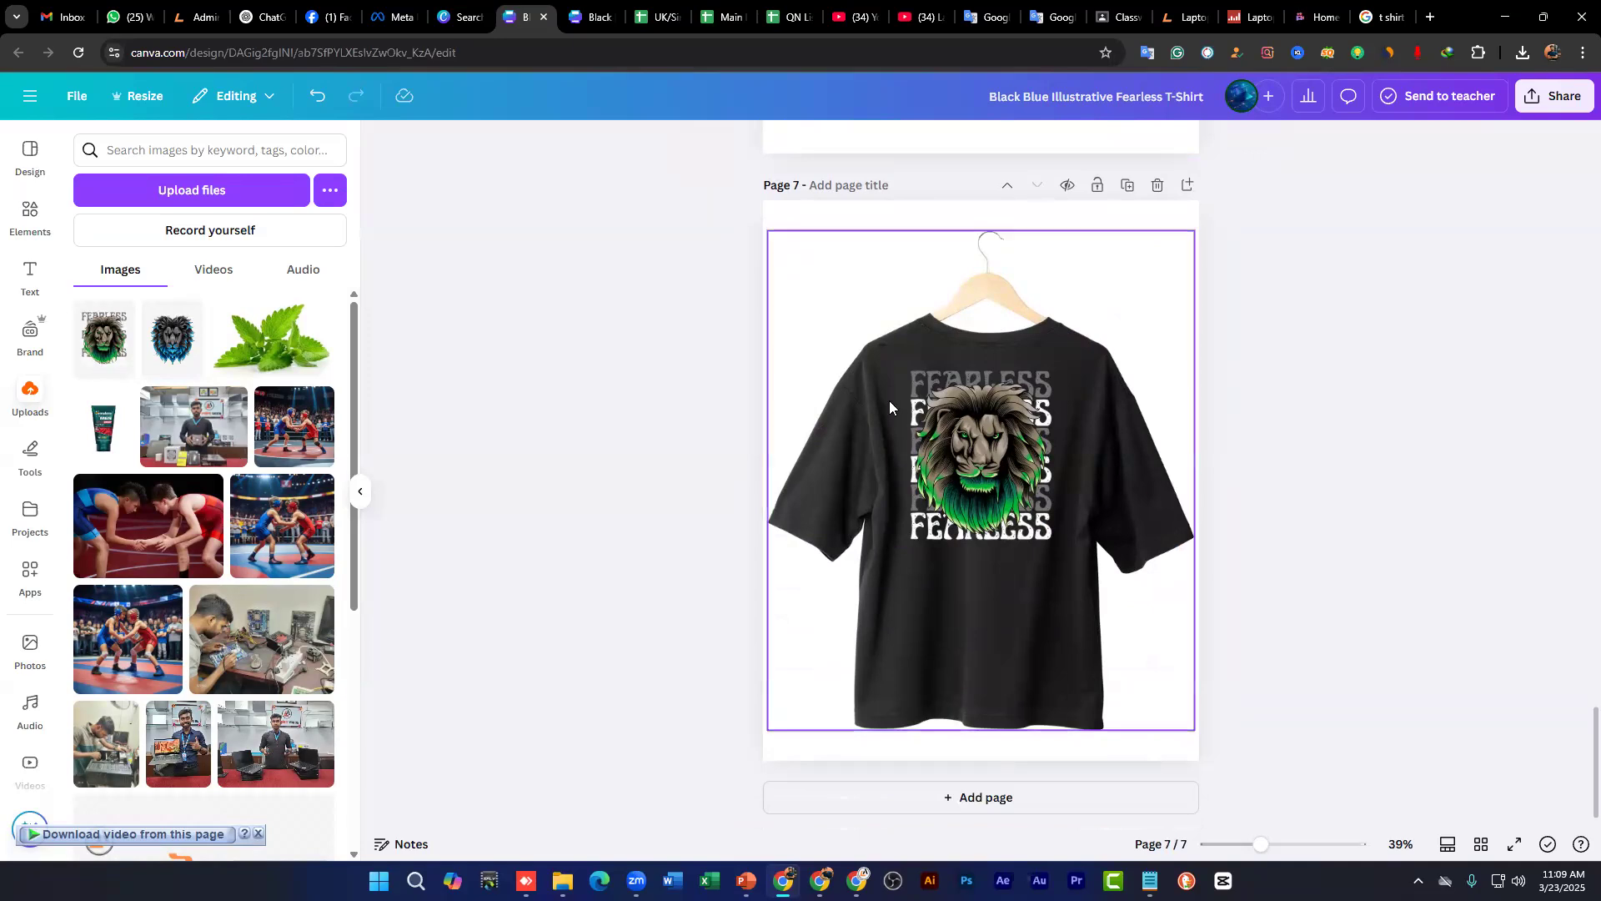
{"action": "scroll", "coordinate": [1064, 360], "scroll_direction": "up", "scroll_amount": 3}
{"action": "scroll", "coordinate": [1072, 346], "scroll_direction": "up", "scroll_amount": 2}
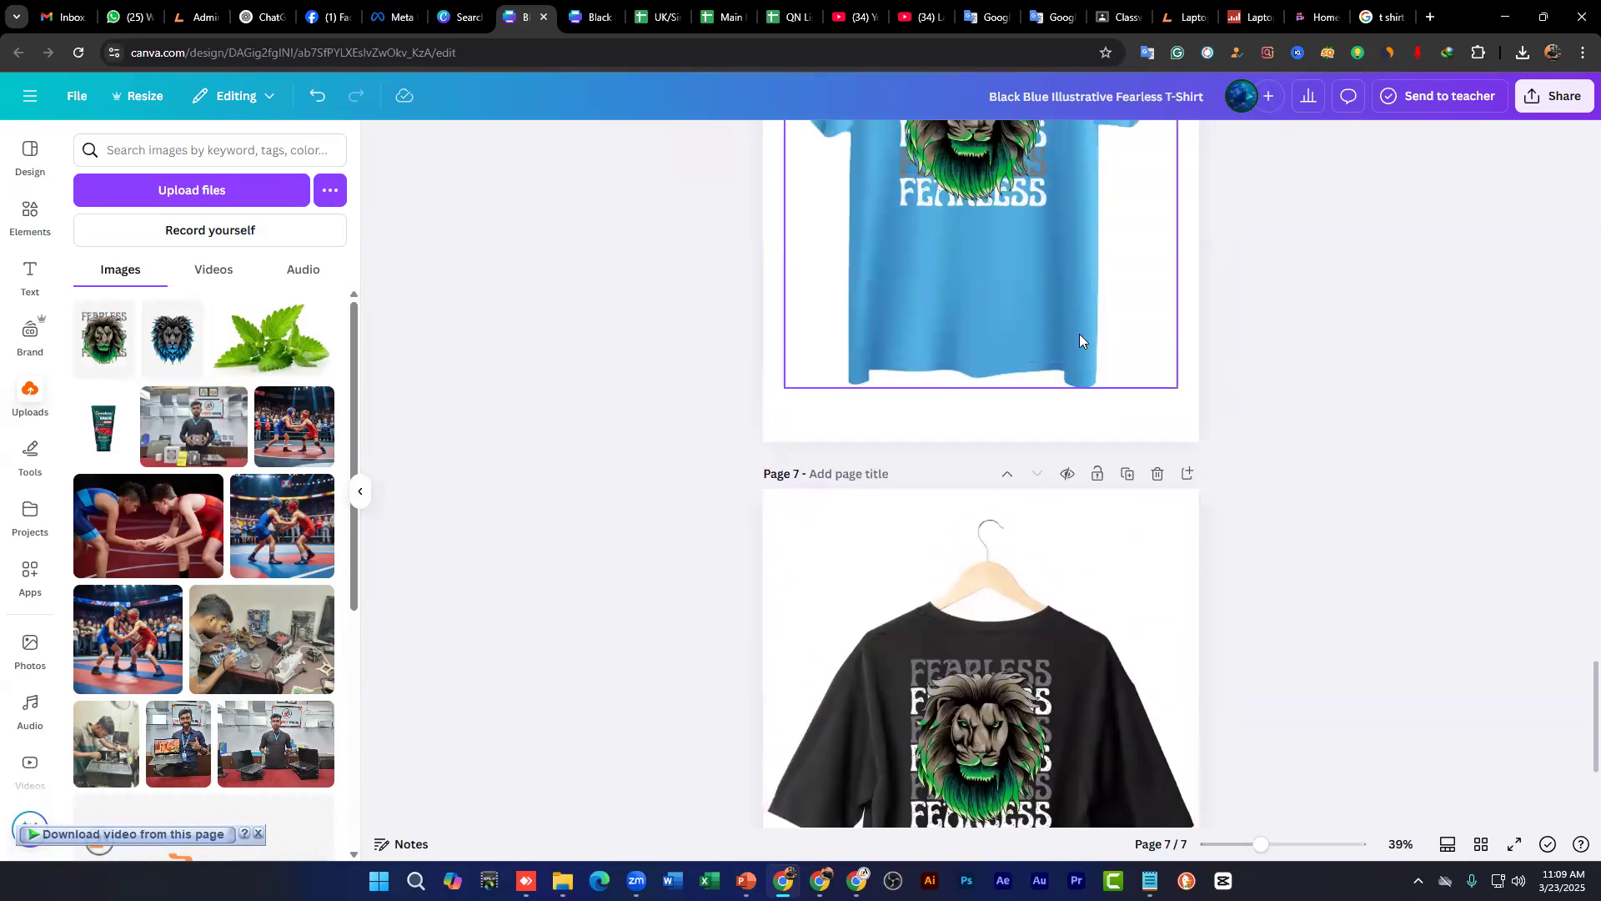
{"action": "scroll", "coordinate": [1082, 409], "scroll_direction": "up", "scroll_amount": 8}
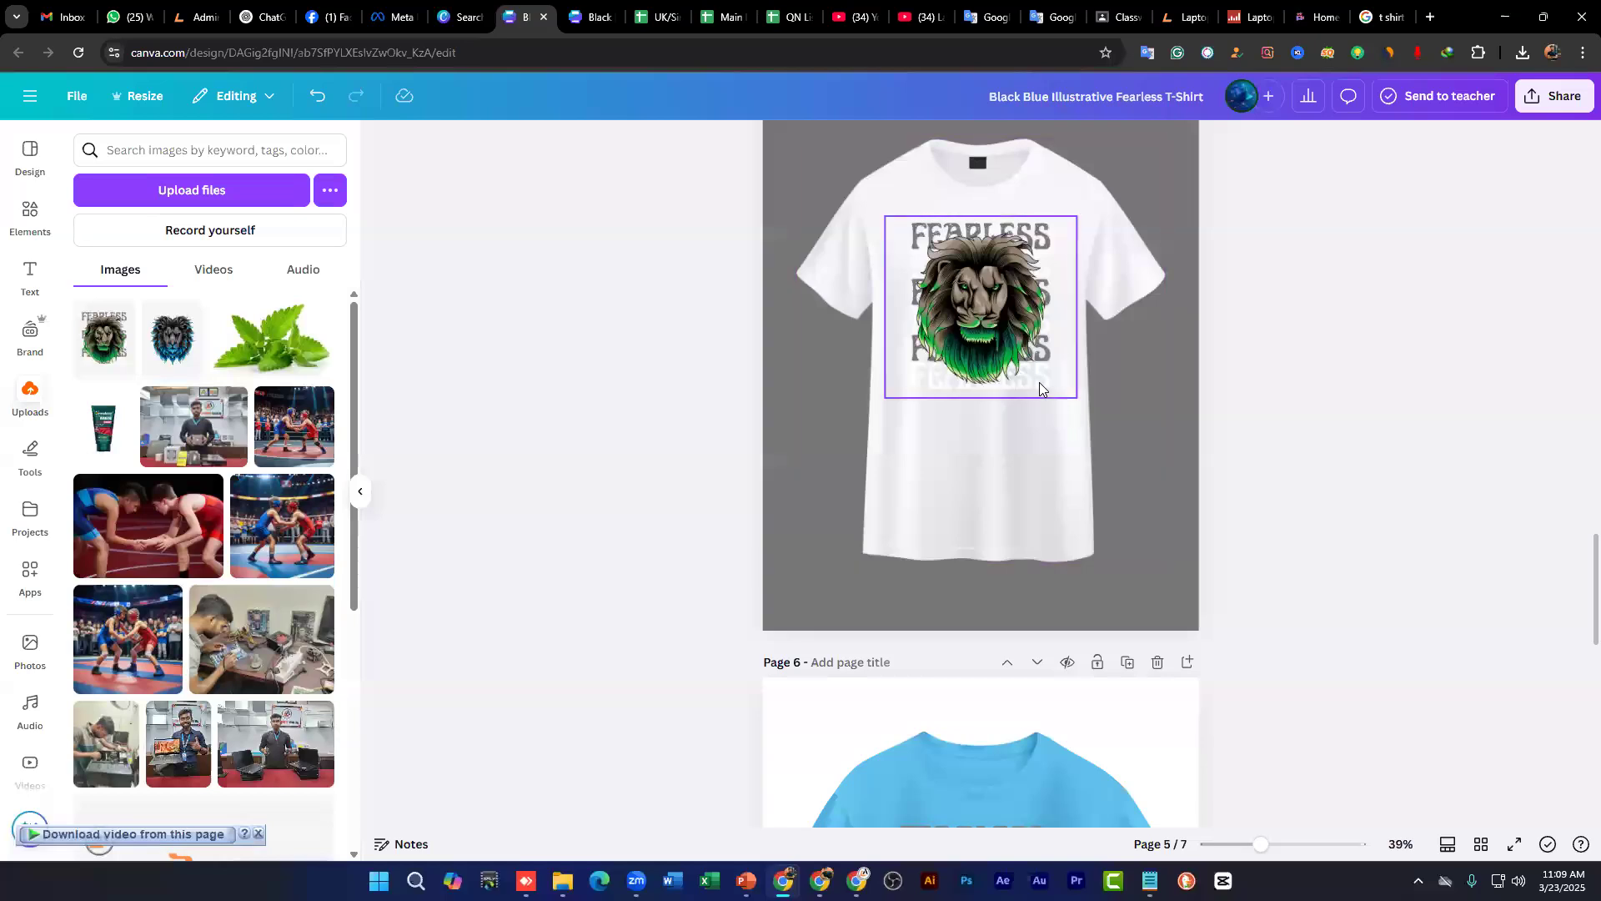
{"action": "scroll", "coordinate": [1044, 369], "scroll_direction": "up", "scroll_amount": 4}
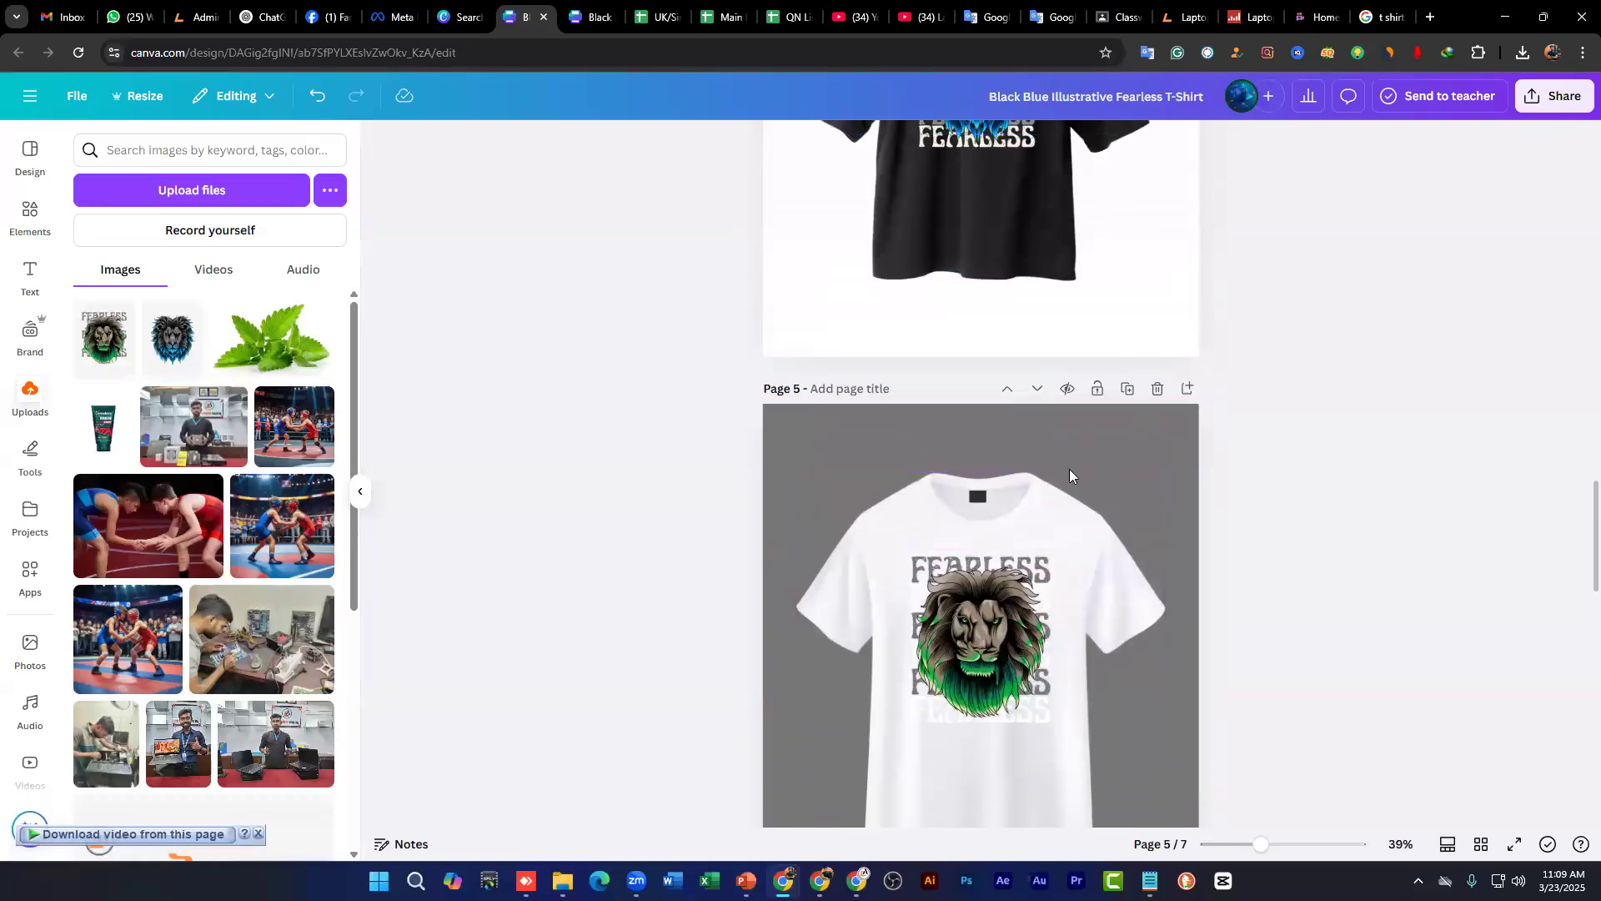
{"action": "scroll", "coordinate": [1024, 460], "scroll_direction": "up", "scroll_amount": 15}
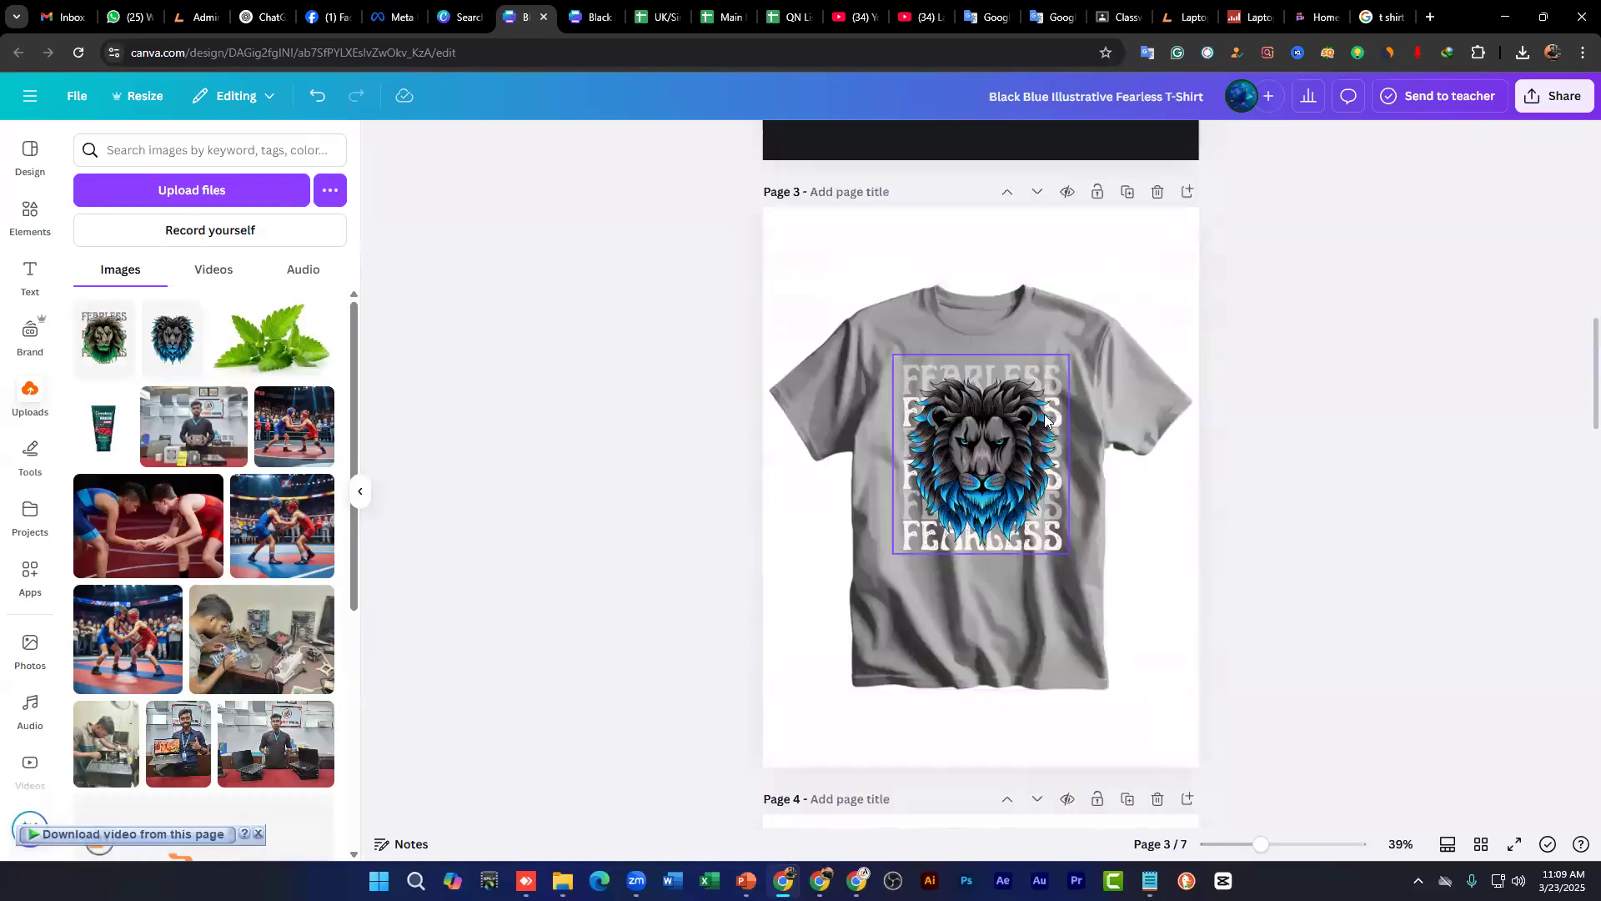
Step: Recolor the top two FEARLESS text lines on page 2 to Dark Gray #191919
{"action": "left_click", "coordinate": [884, 513]}
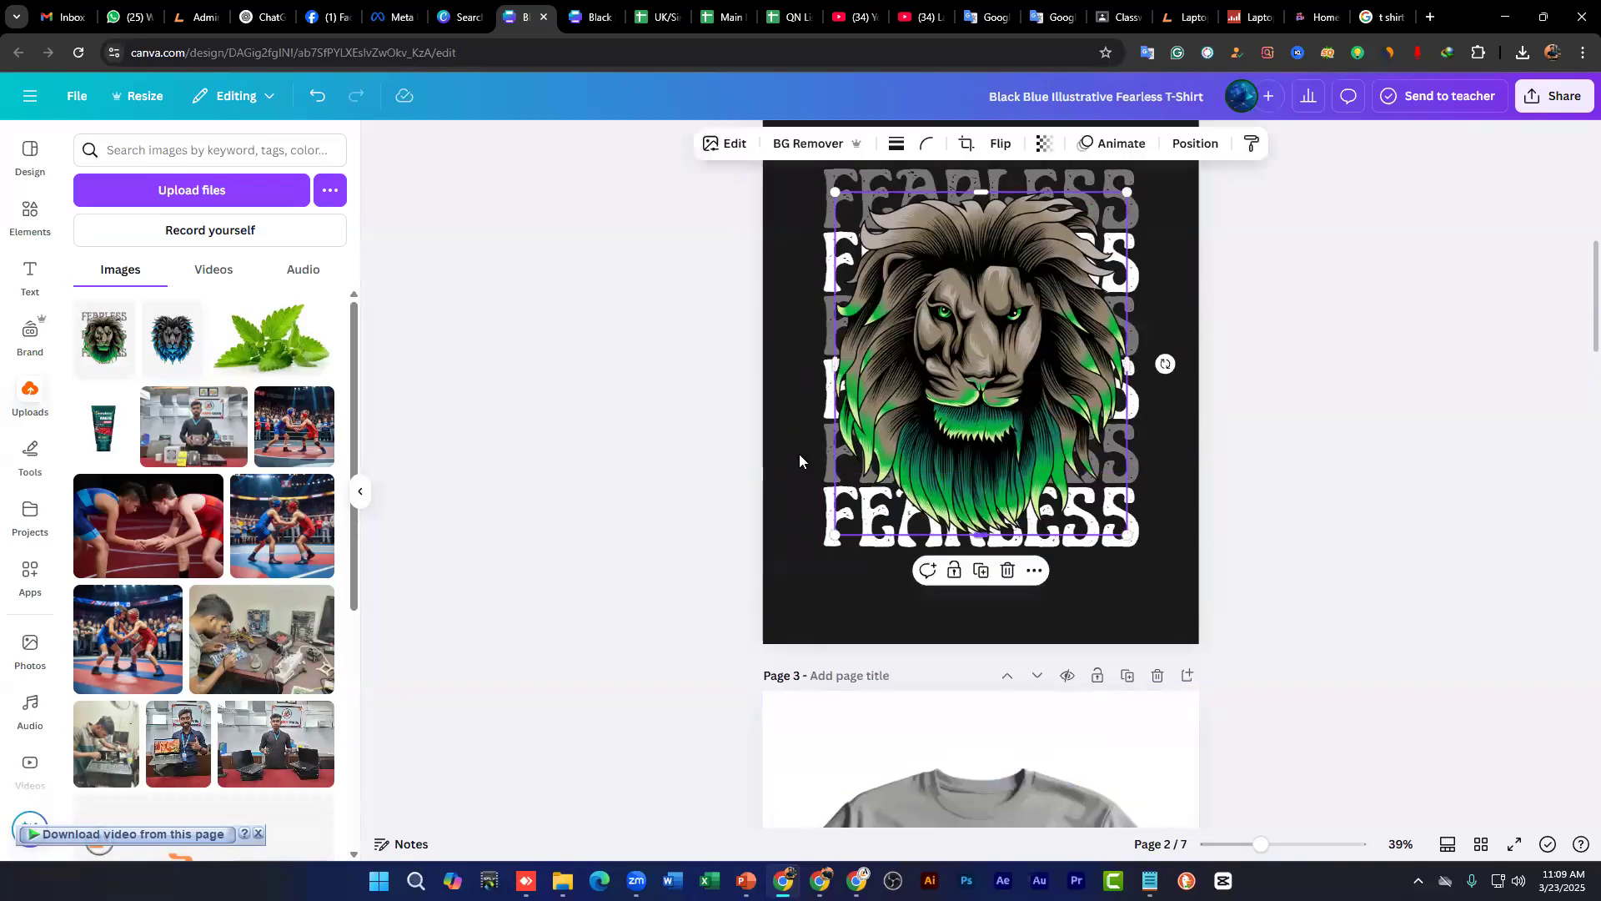
{"action": "left_click", "coordinate": [829, 589]}
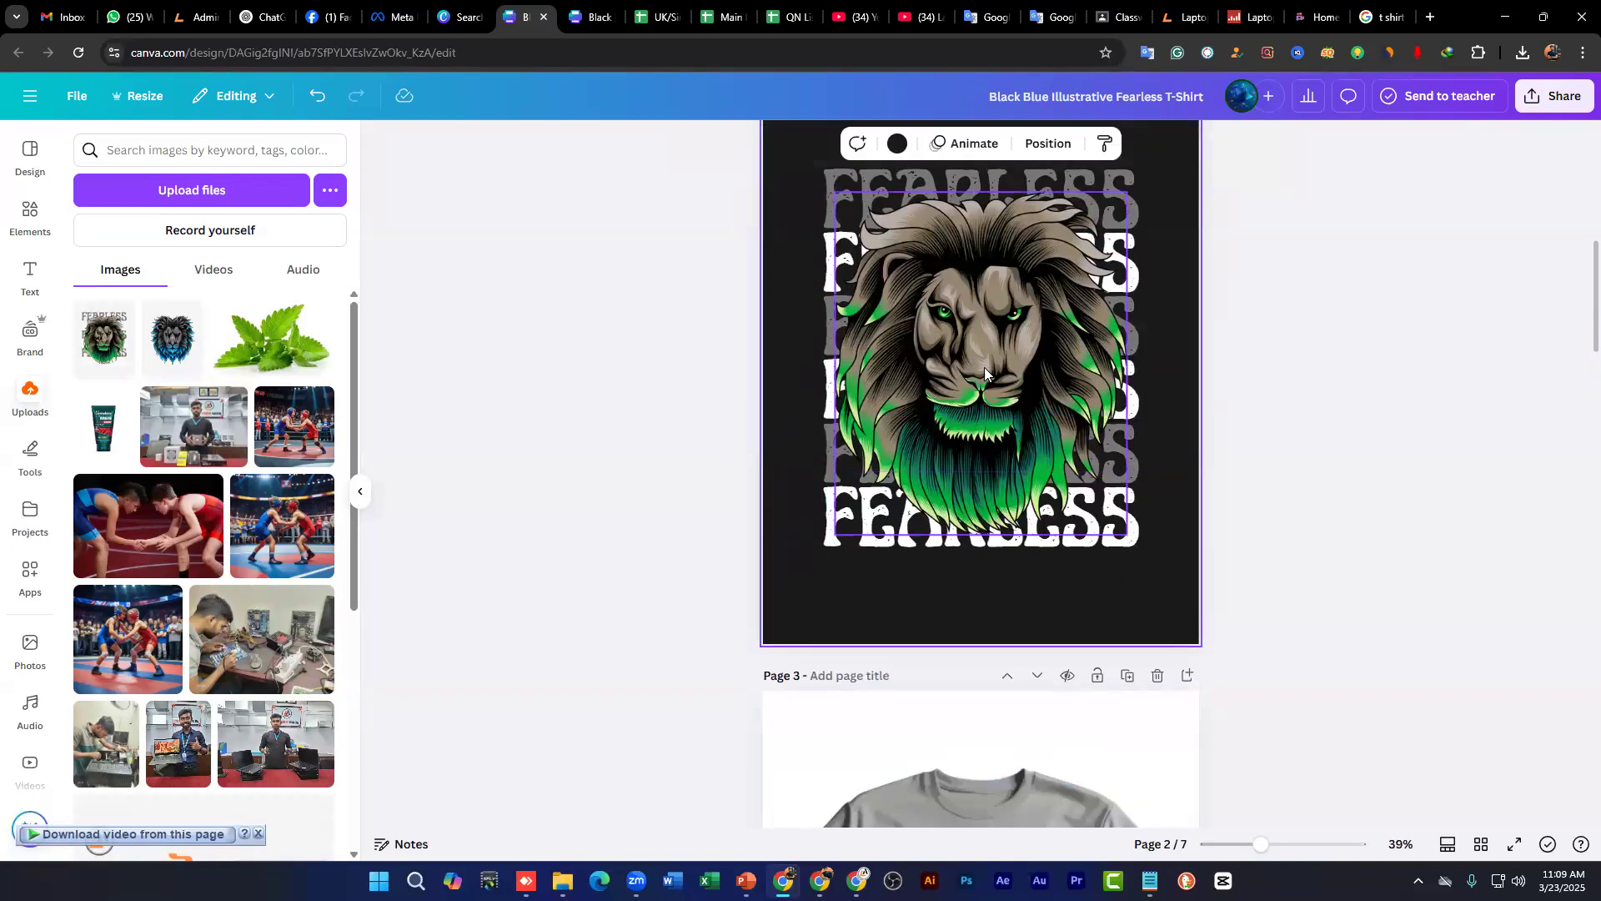
{"action": "scroll", "coordinate": [984, 350], "scroll_direction": "up", "scroll_amount": 3}
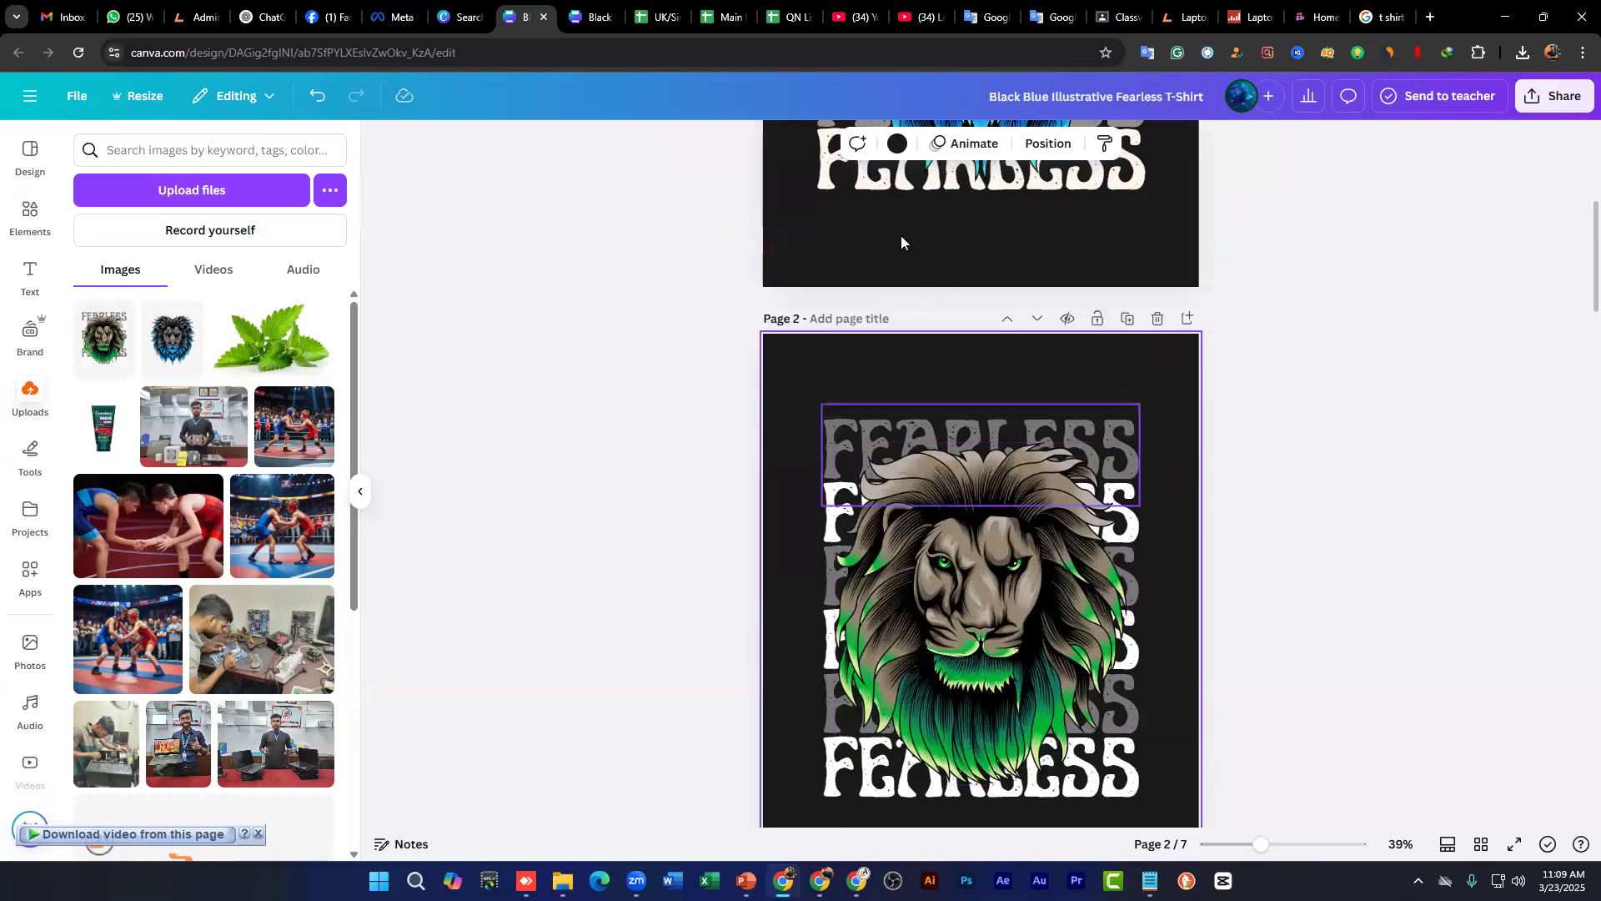
{"action": "left_click", "coordinate": [835, 436]}
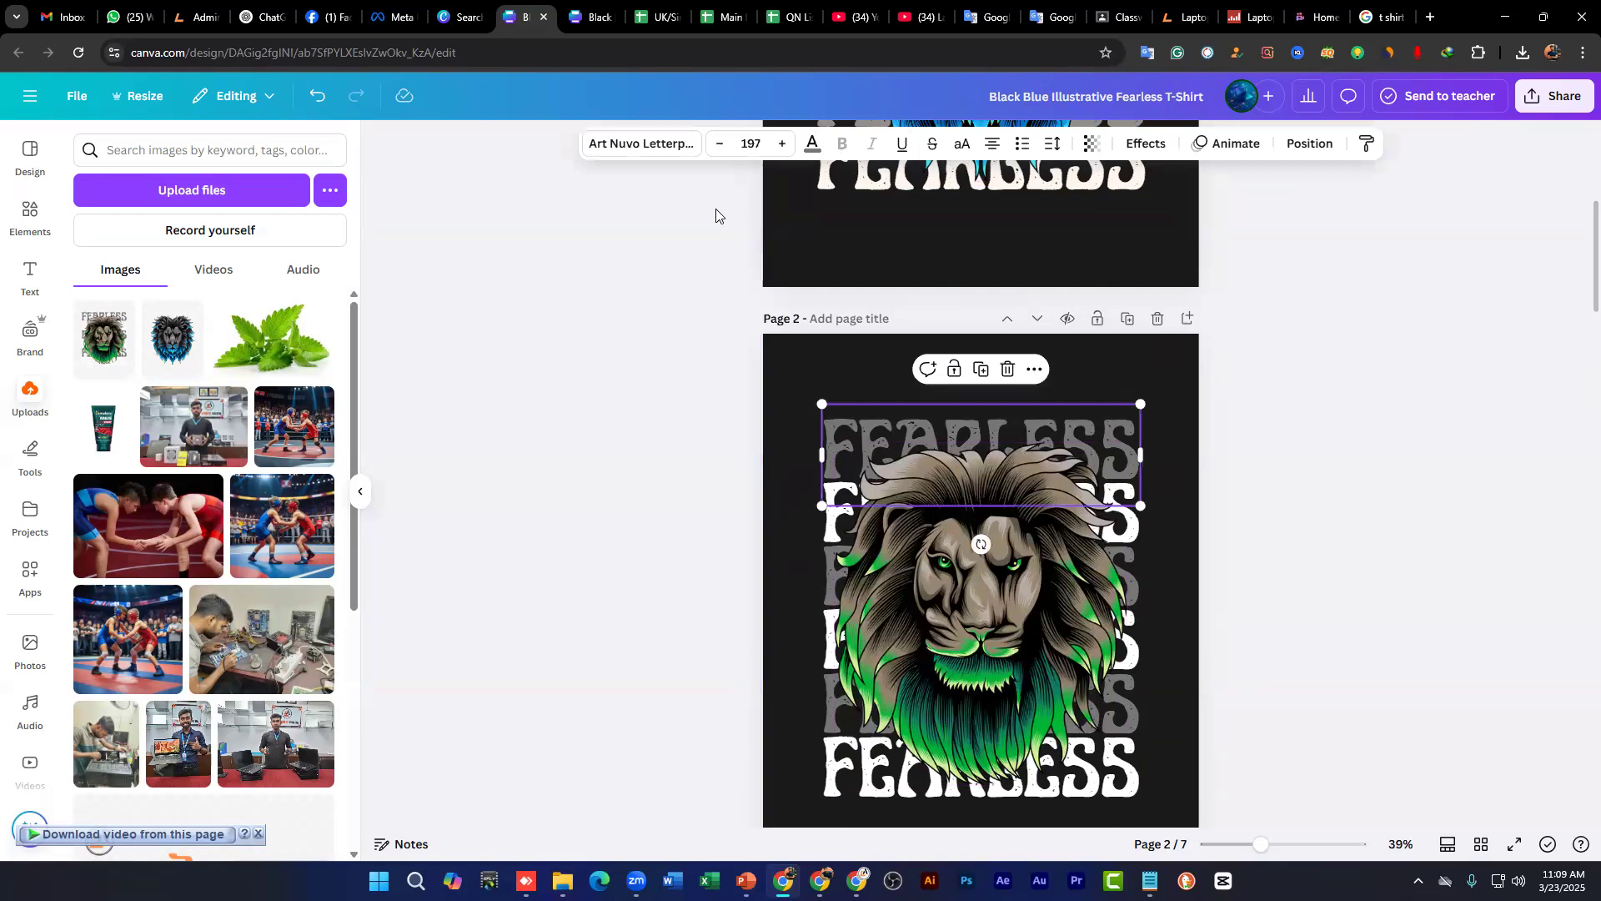
{"action": "left_click", "coordinate": [811, 147]}
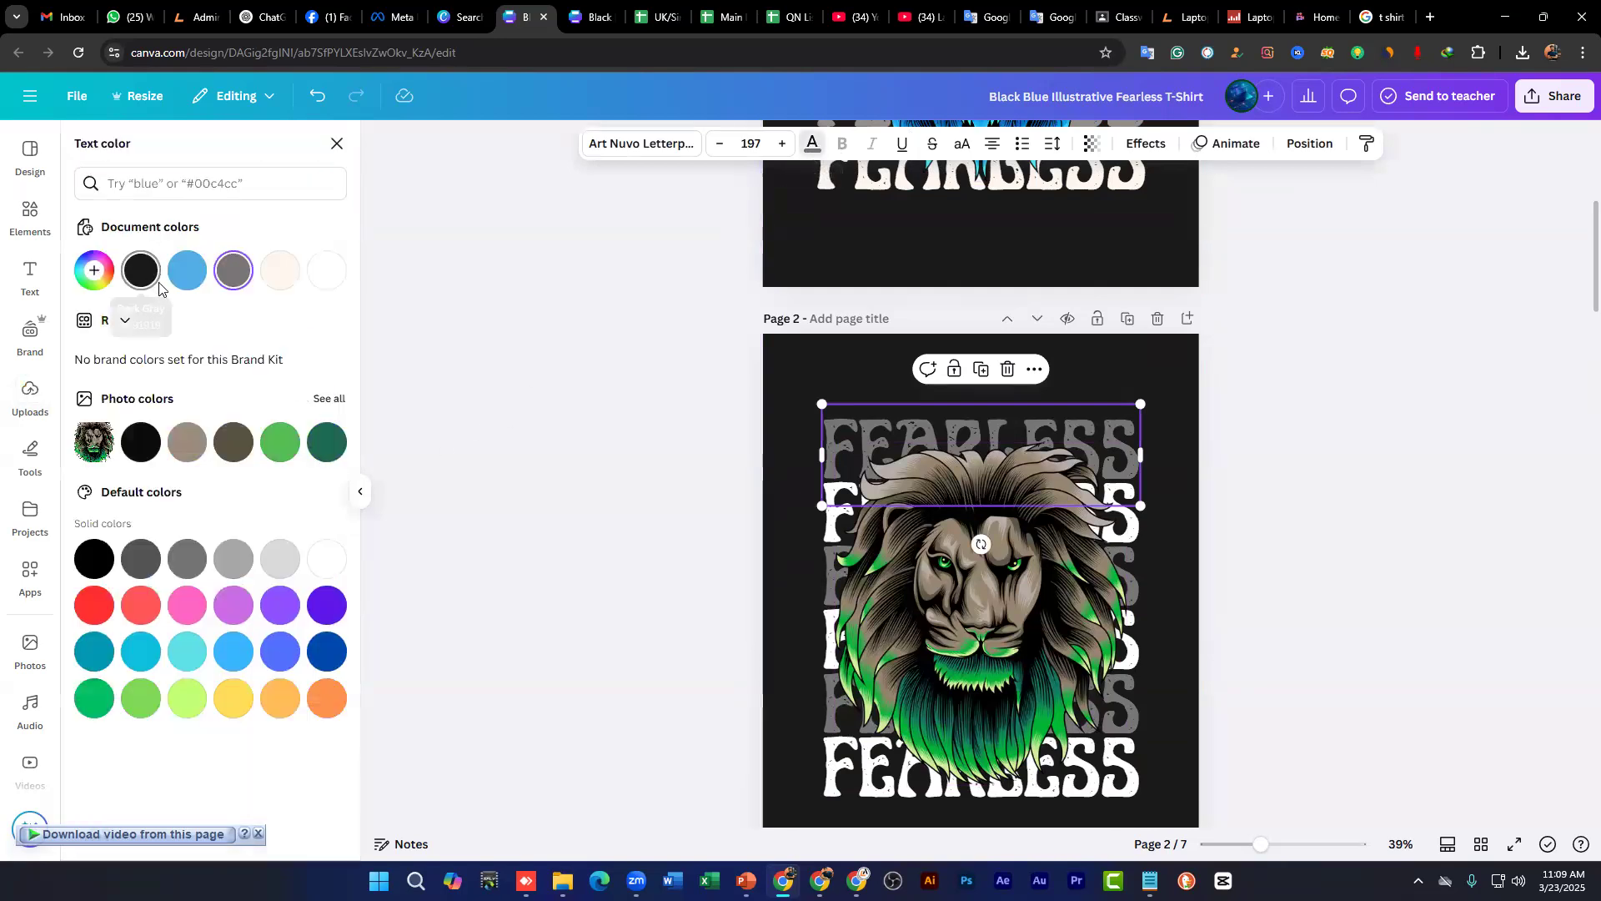
{"action": "left_click", "coordinate": [141, 270]}
{"action": "left_click", "coordinate": [831, 518]}
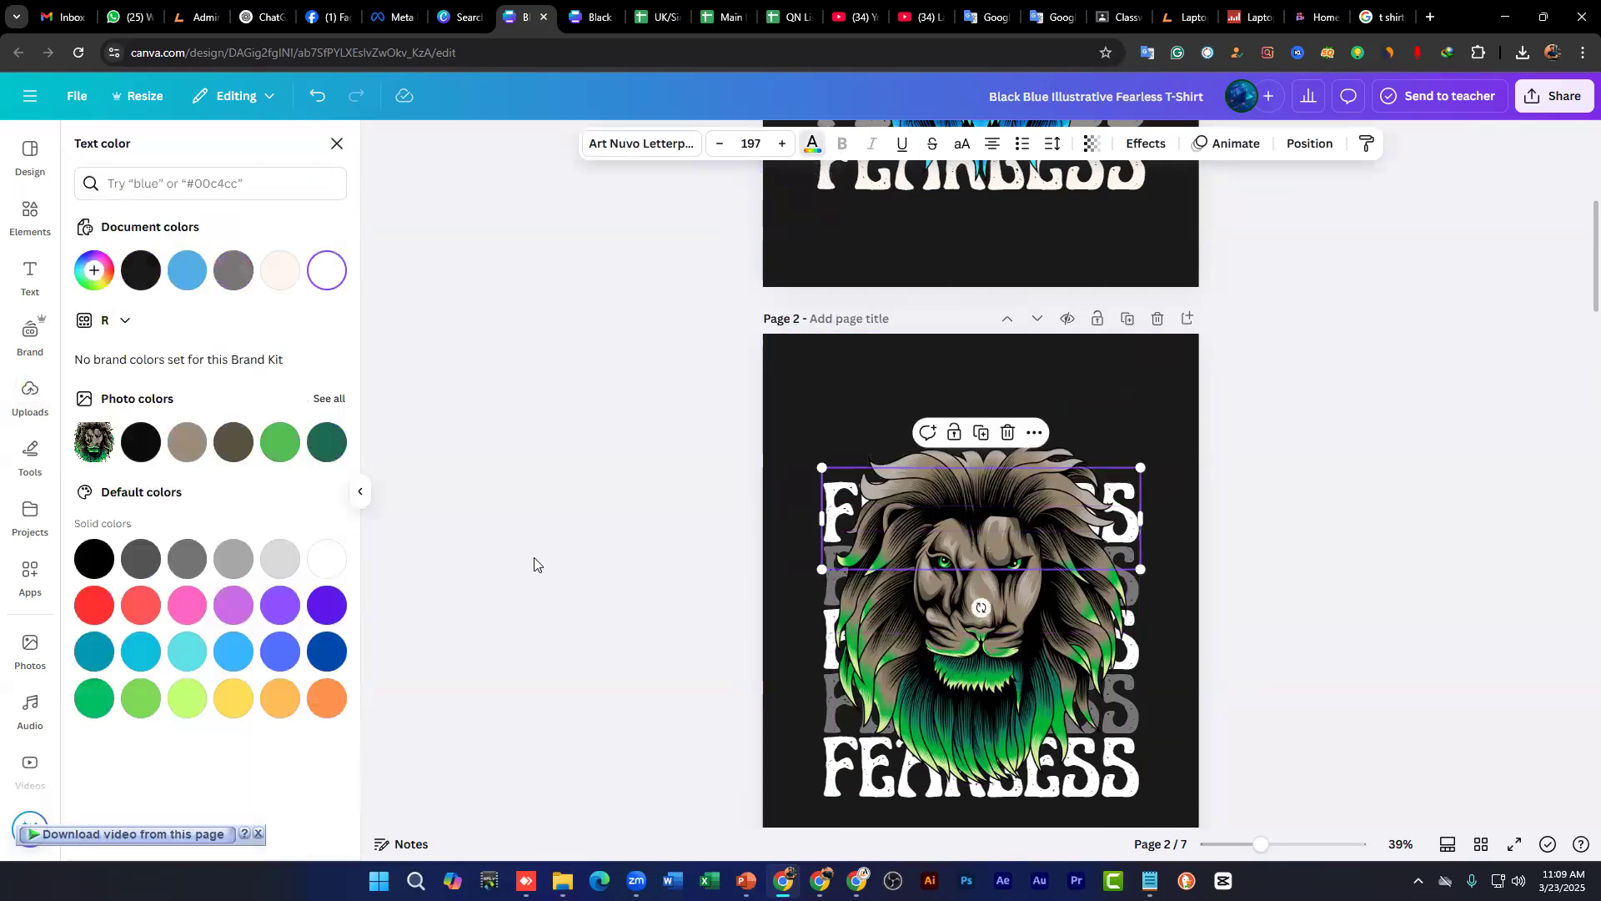
{"action": "left_click", "coordinate": [138, 268]}
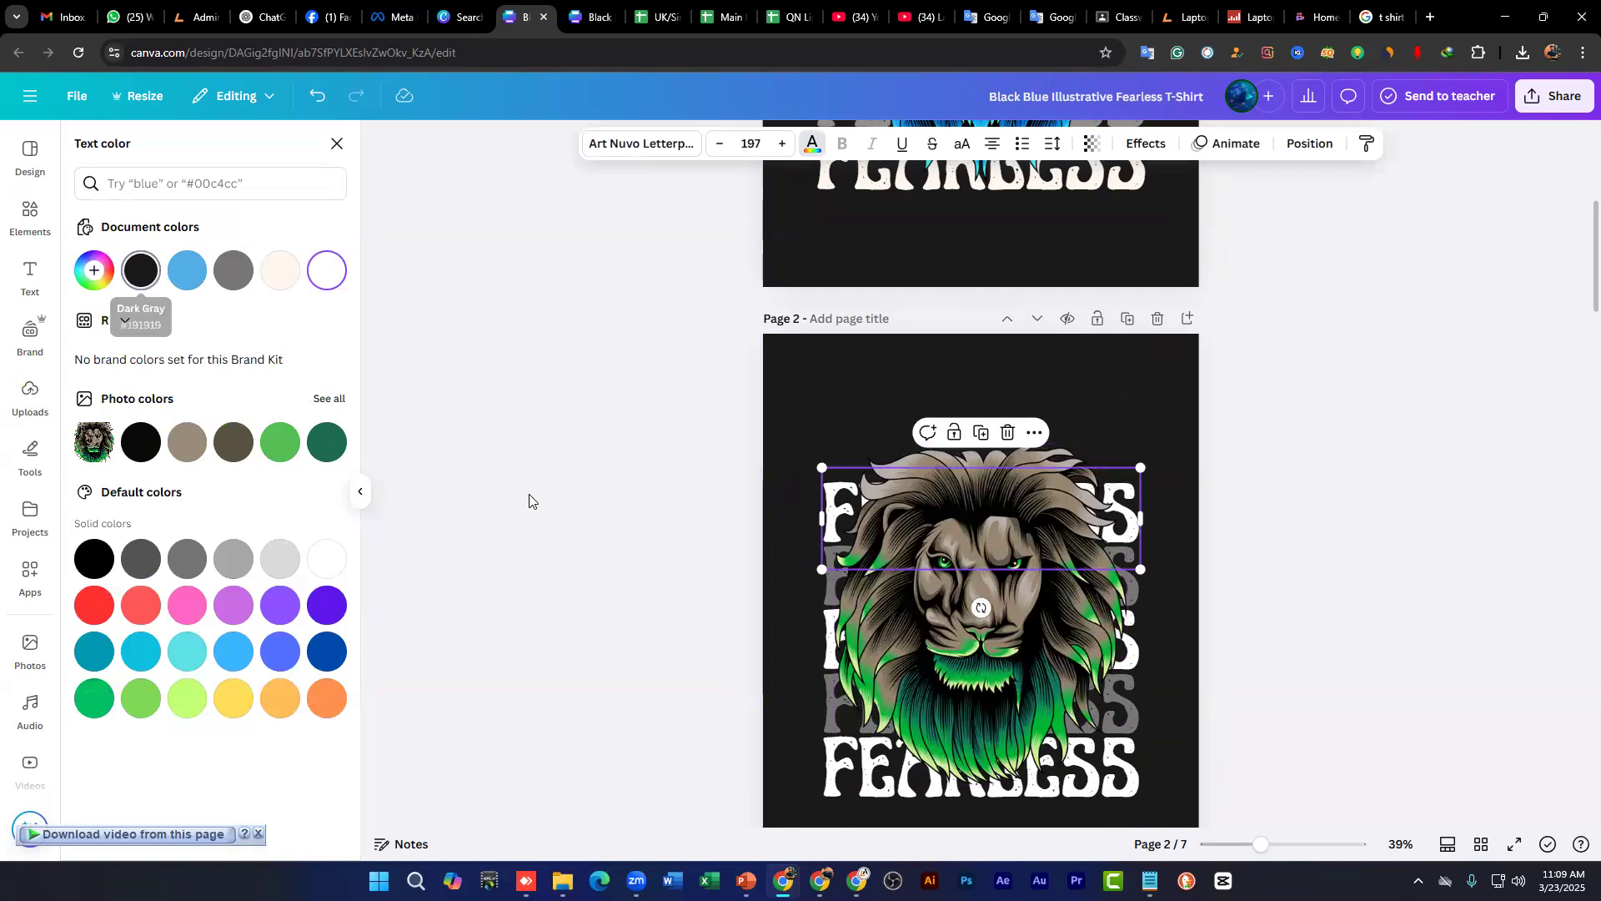
Step: Recolor the remaining four FEARLESS lines behind the green lion to the same Dark Gray #191919
{"action": "left_click", "coordinate": [828, 581]}
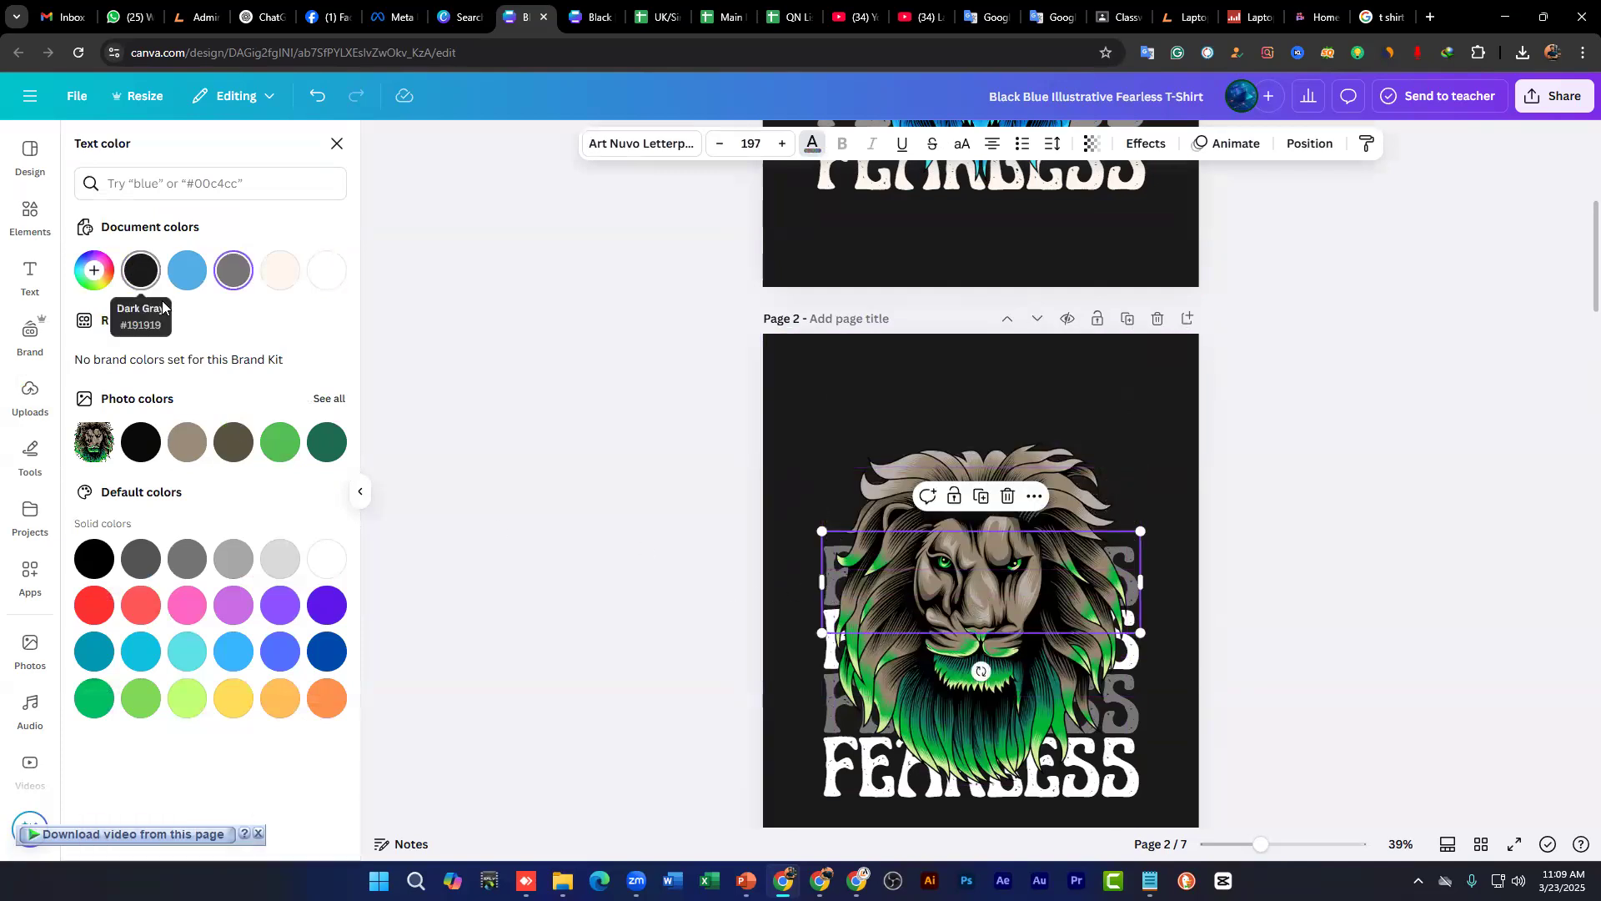
{"action": "left_click", "coordinate": [829, 650]}
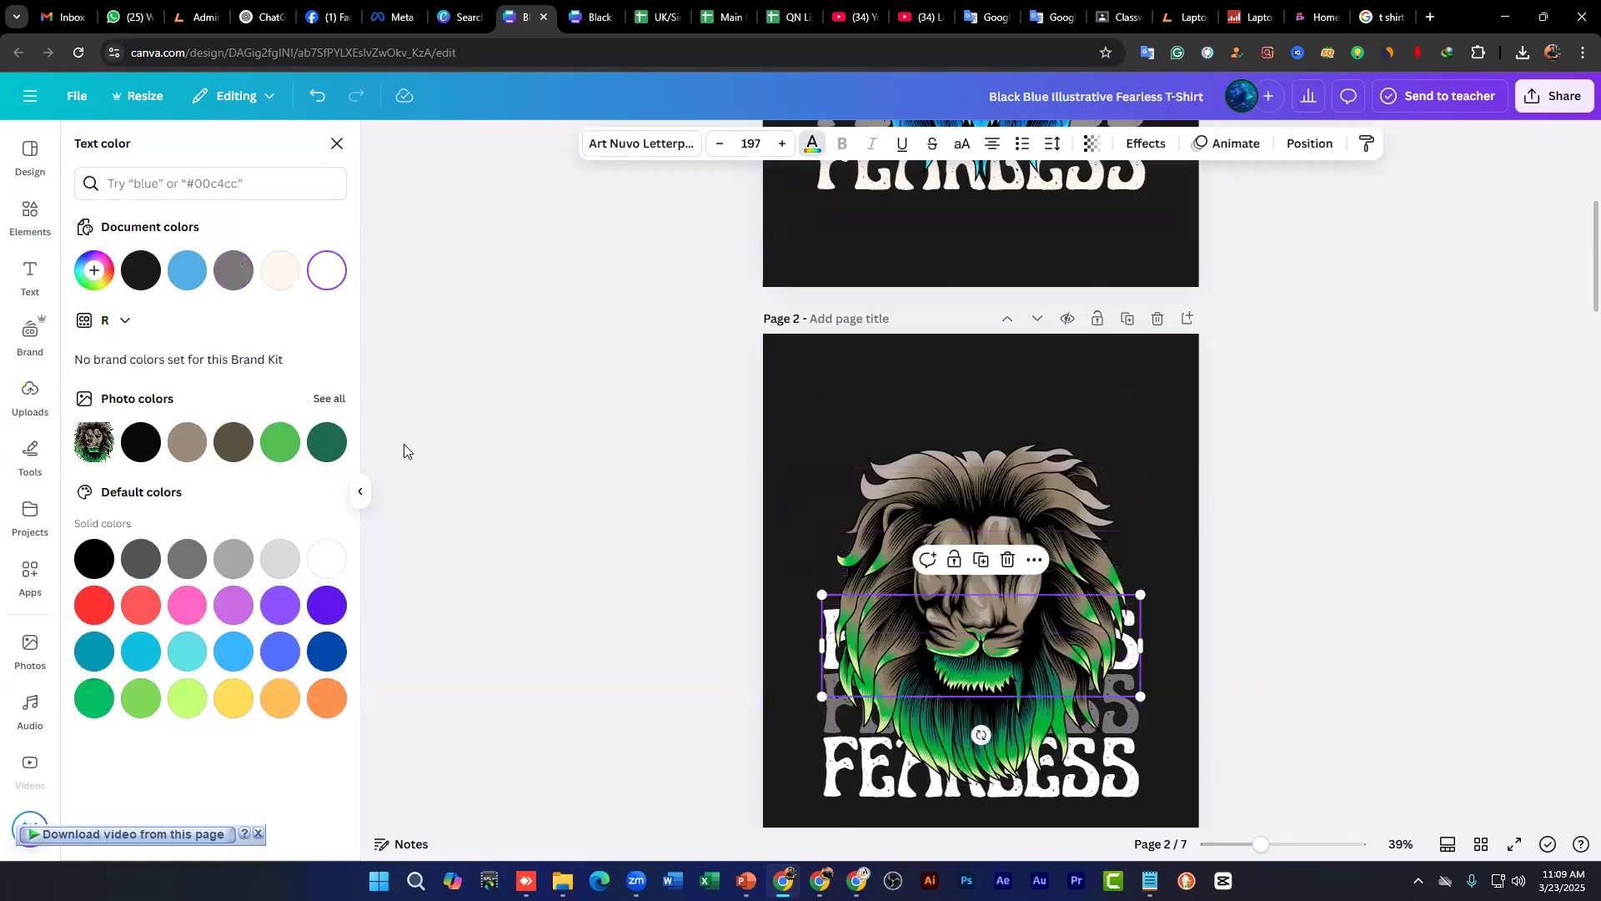
{"action": "left_click", "coordinate": [136, 276]}
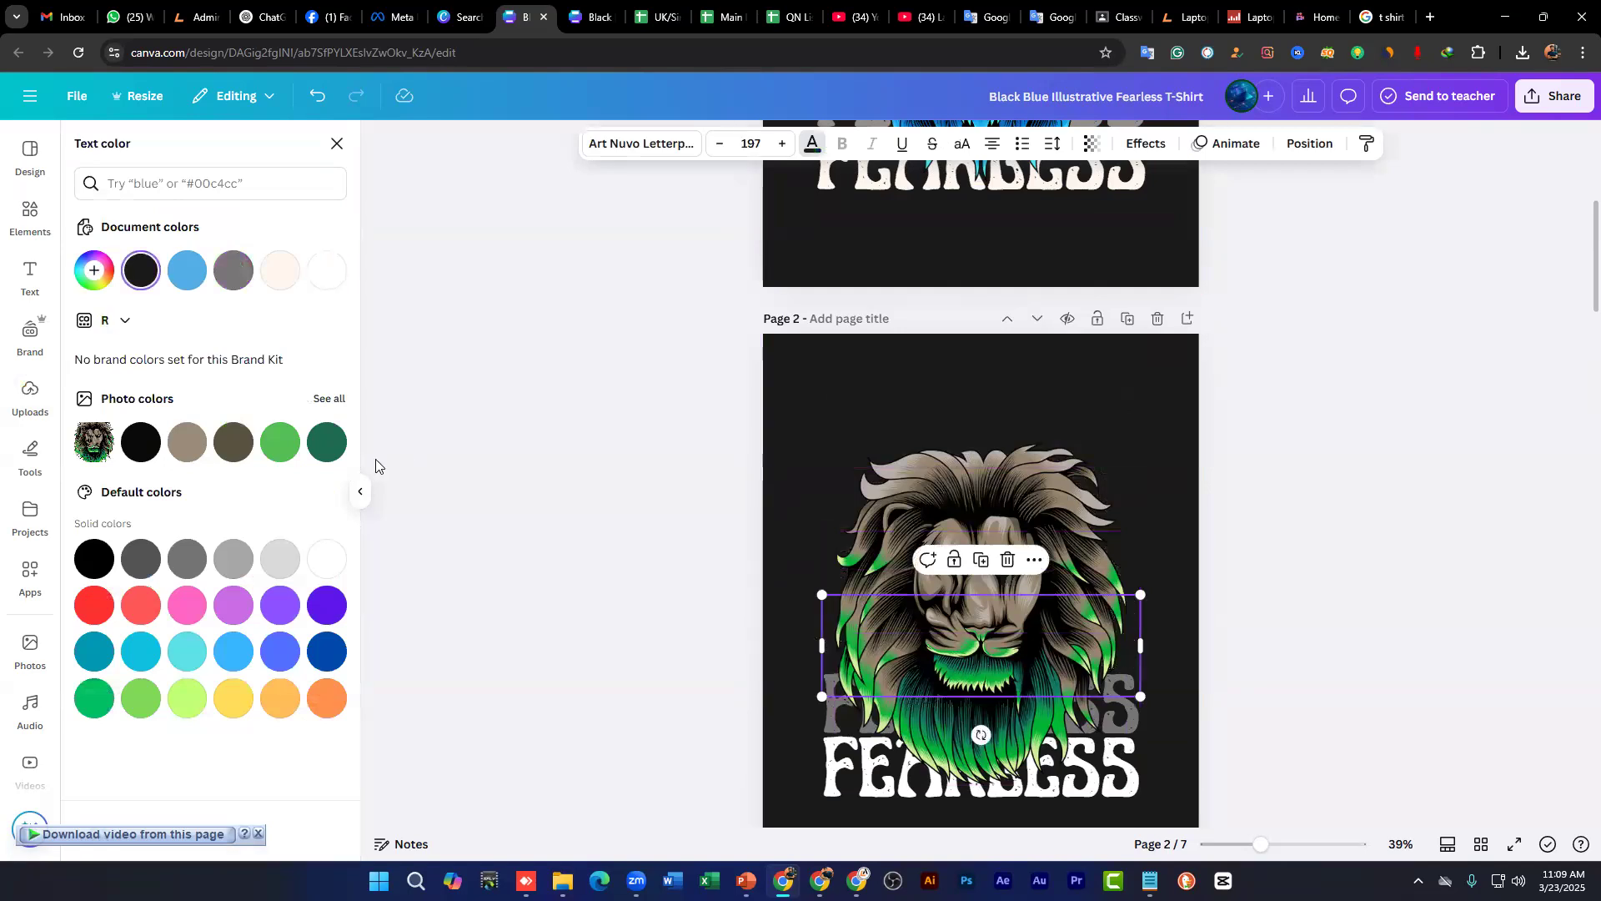
{"action": "left_click", "coordinate": [831, 709]}
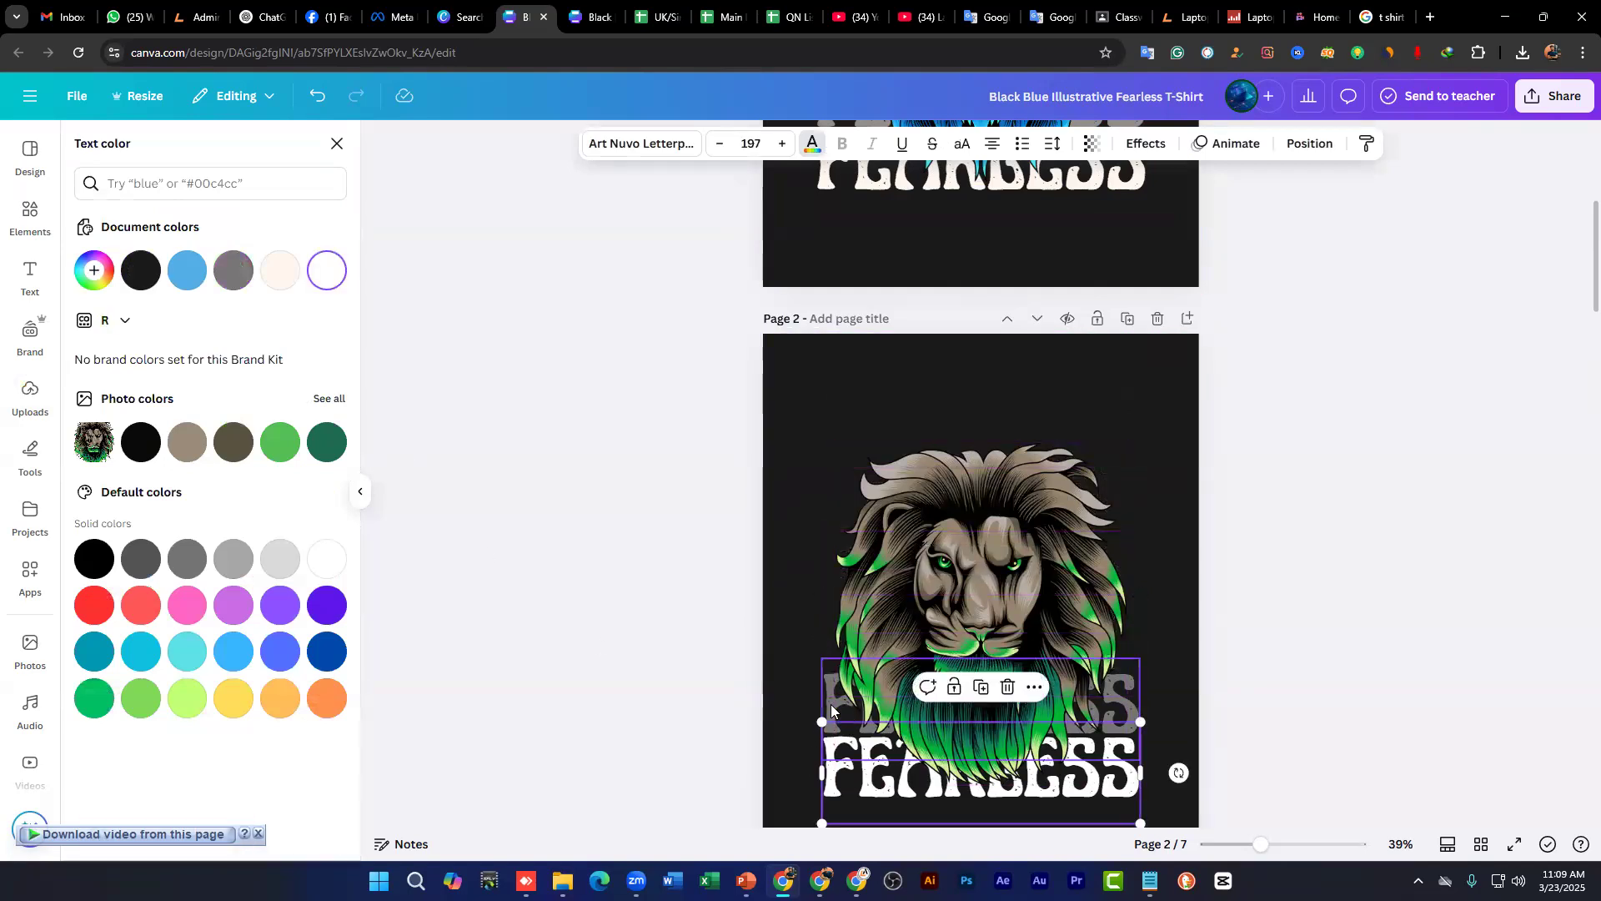
{"action": "left_click", "coordinate": [146, 284]}
{"action": "scroll", "coordinate": [889, 657], "scroll_direction": "down", "scroll_amount": 2}
{"action": "left_click", "coordinate": [844, 625]}
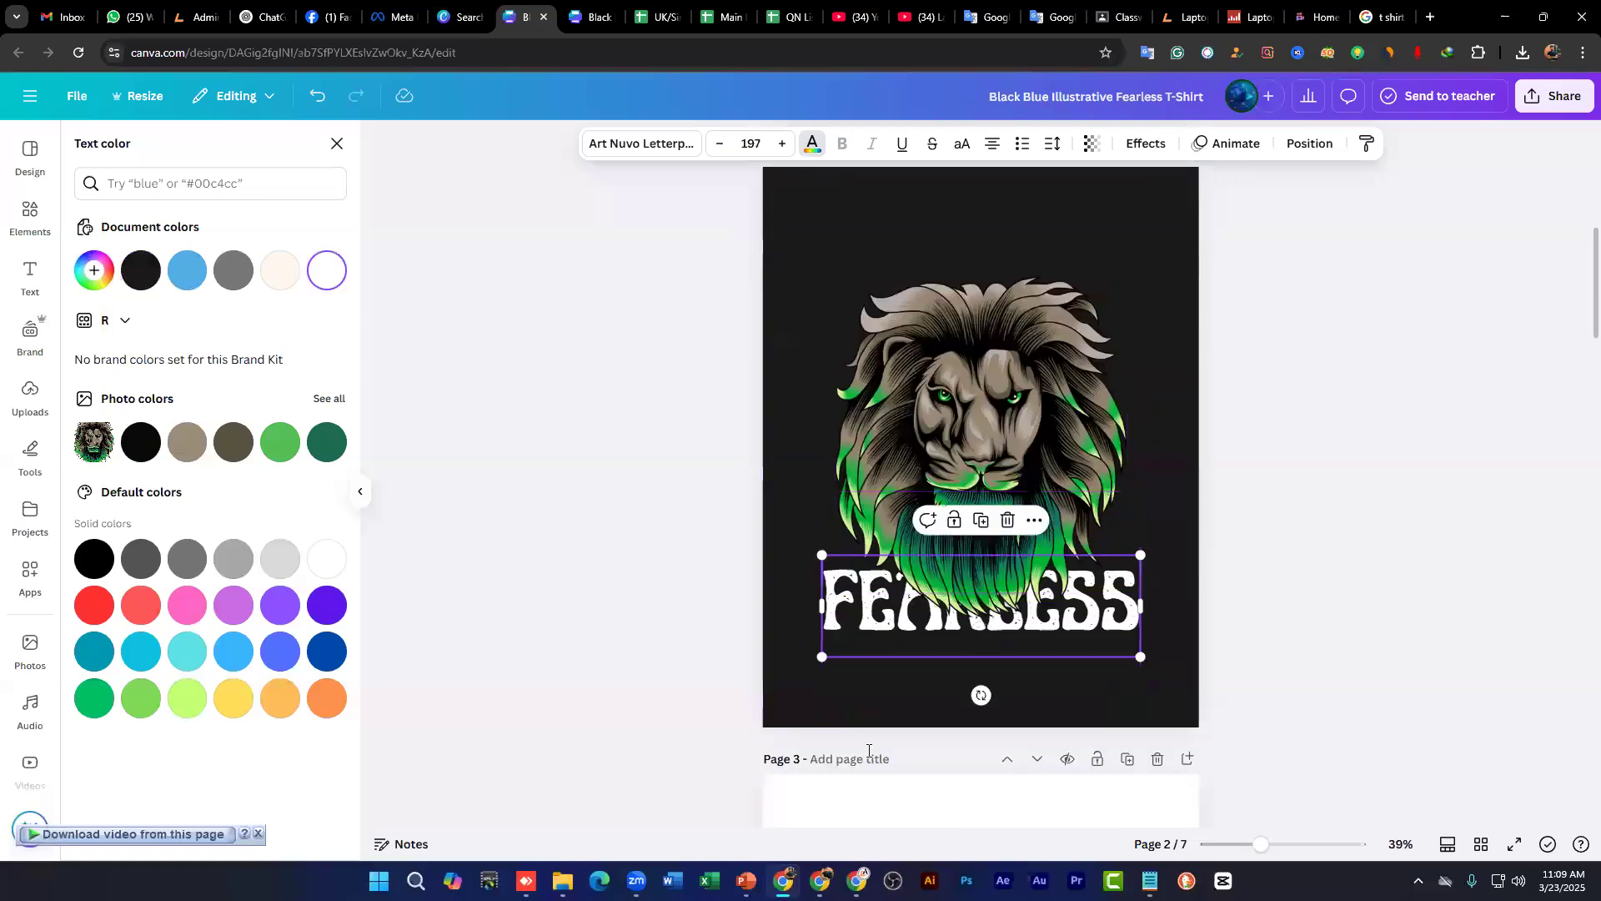
{"action": "left_click", "coordinate": [142, 275]}
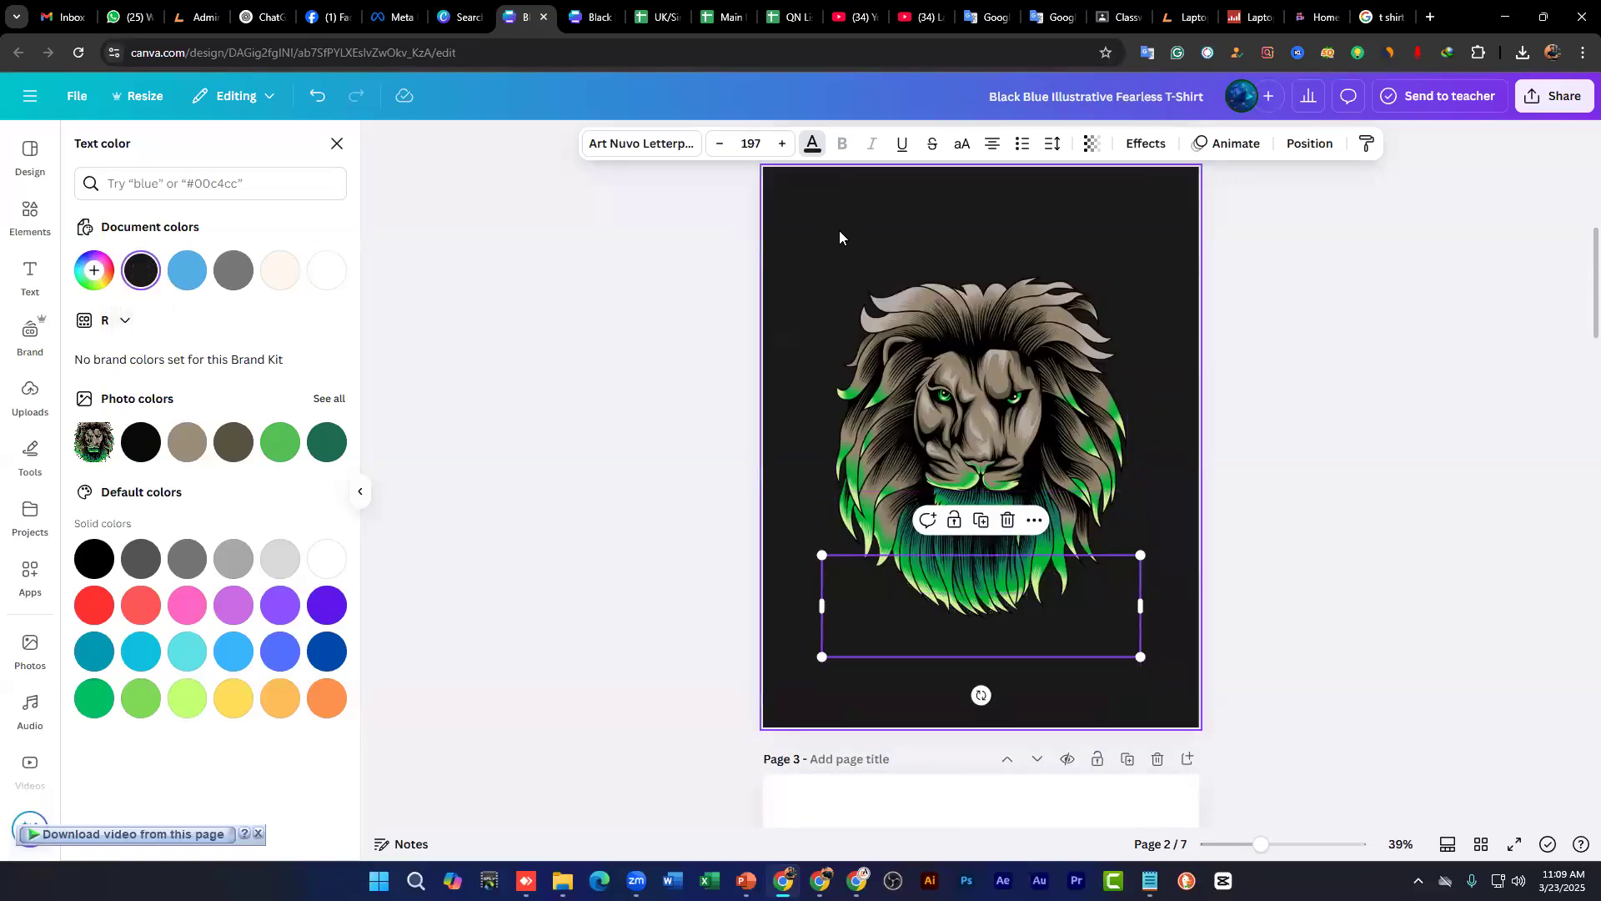
Step: Set the background of page 2 to white
{"action": "left_click", "coordinate": [845, 182]}
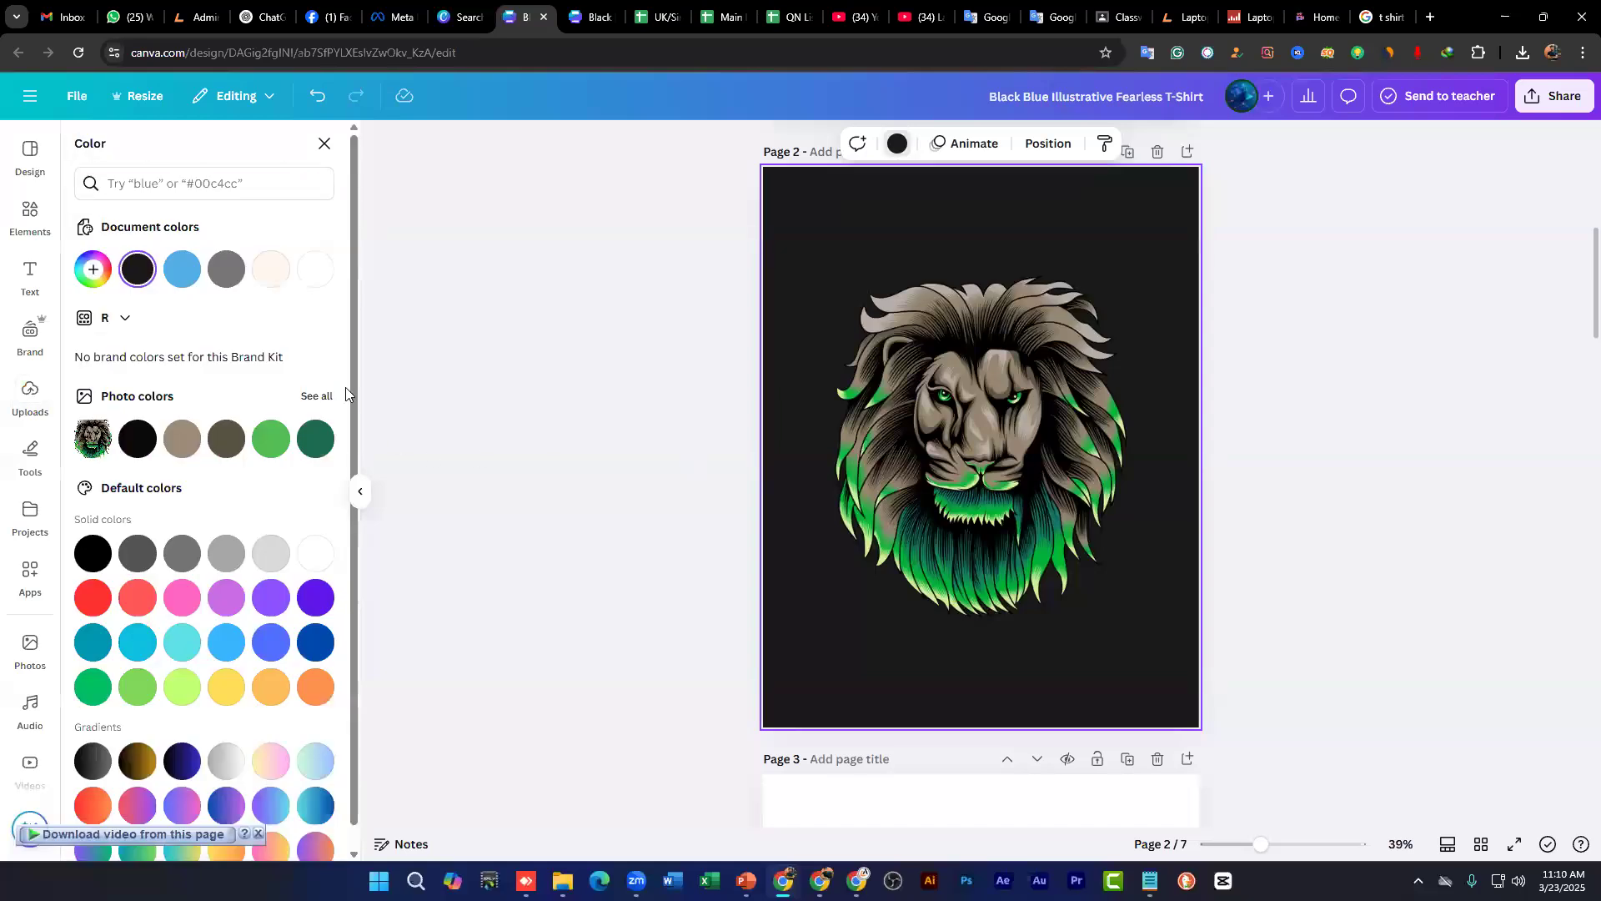
{"action": "left_click", "coordinate": [314, 269]}
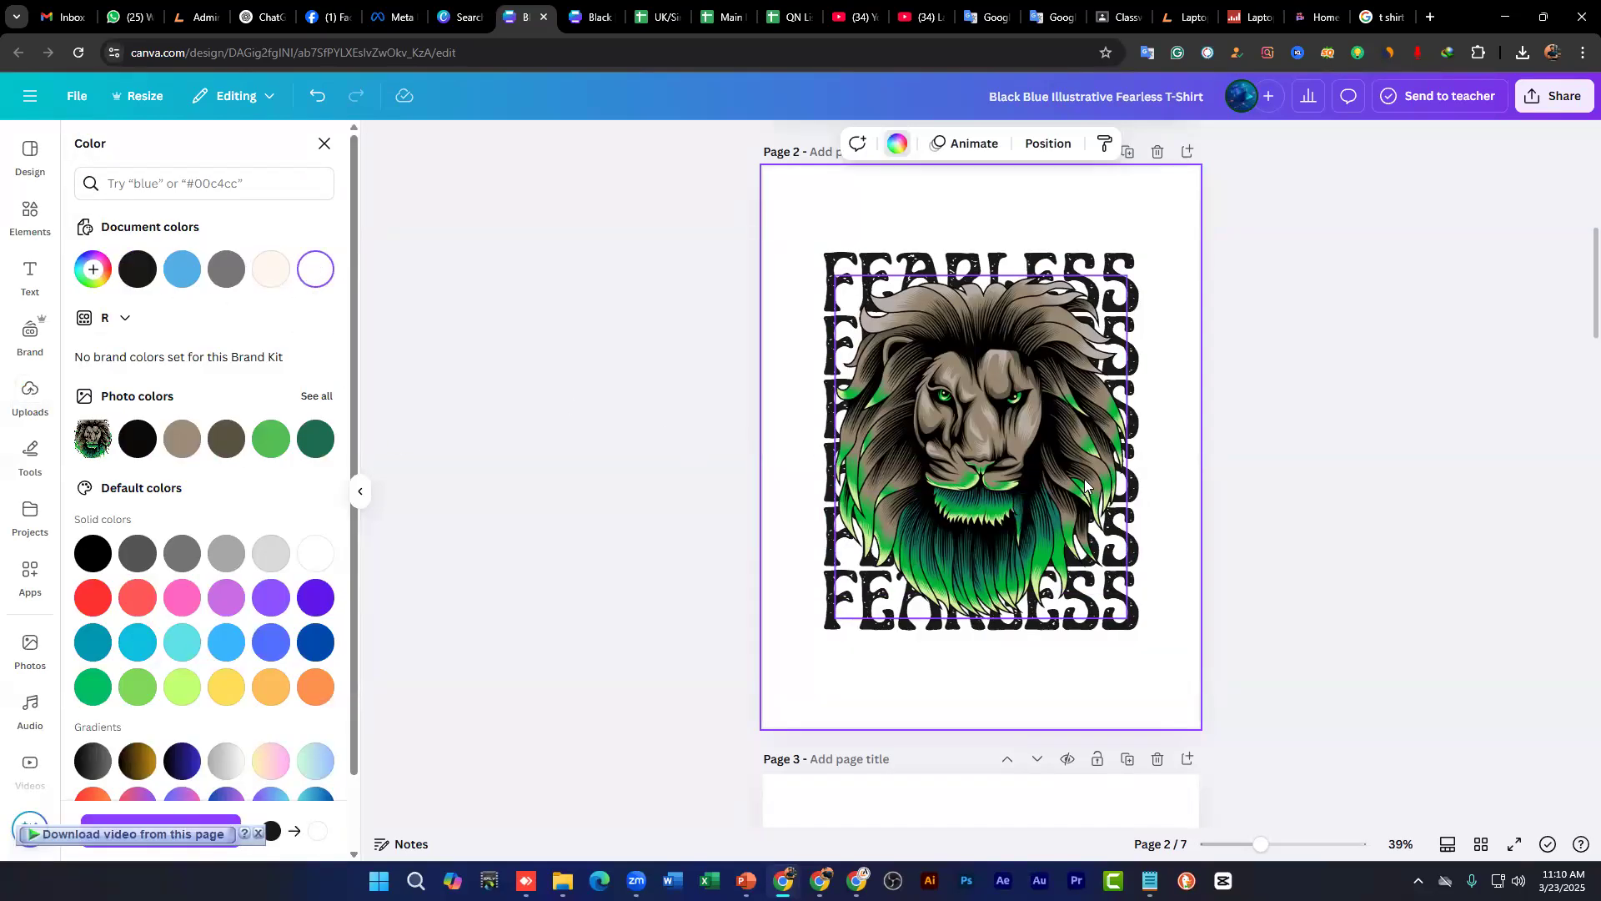
{"action": "scroll", "coordinate": [1014, 467], "scroll_direction": "down", "scroll_amount": 2}
{"action": "scroll", "coordinate": [1016, 449], "scroll_direction": "down", "scroll_amount": 15}
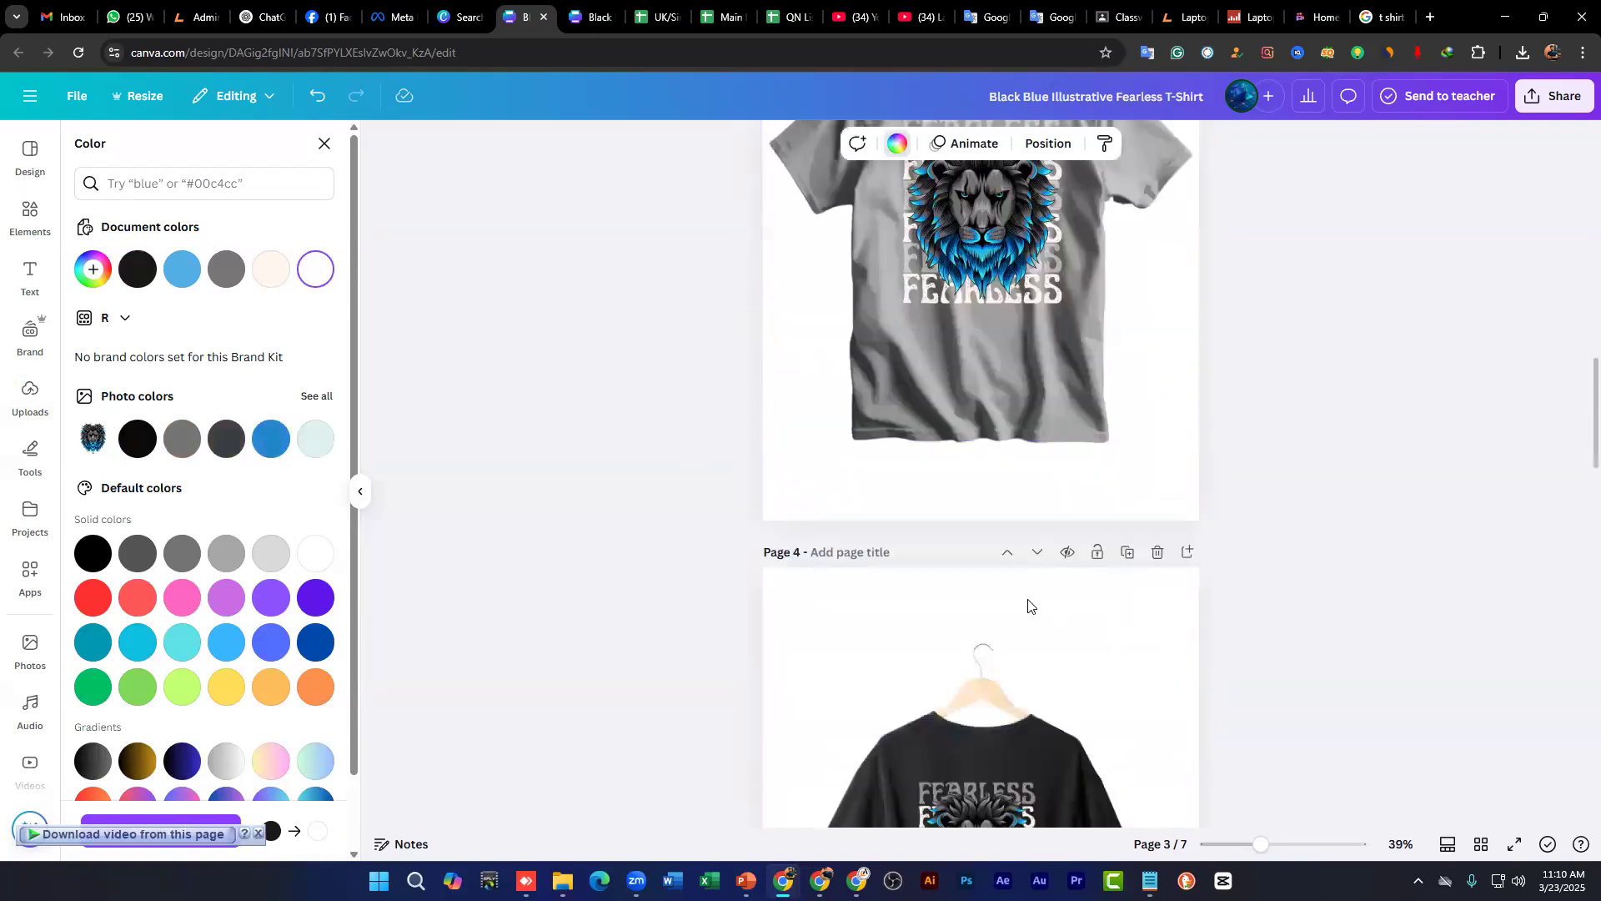
{"action": "scroll", "coordinate": [1042, 500], "scroll_direction": "up", "scroll_amount": 10}
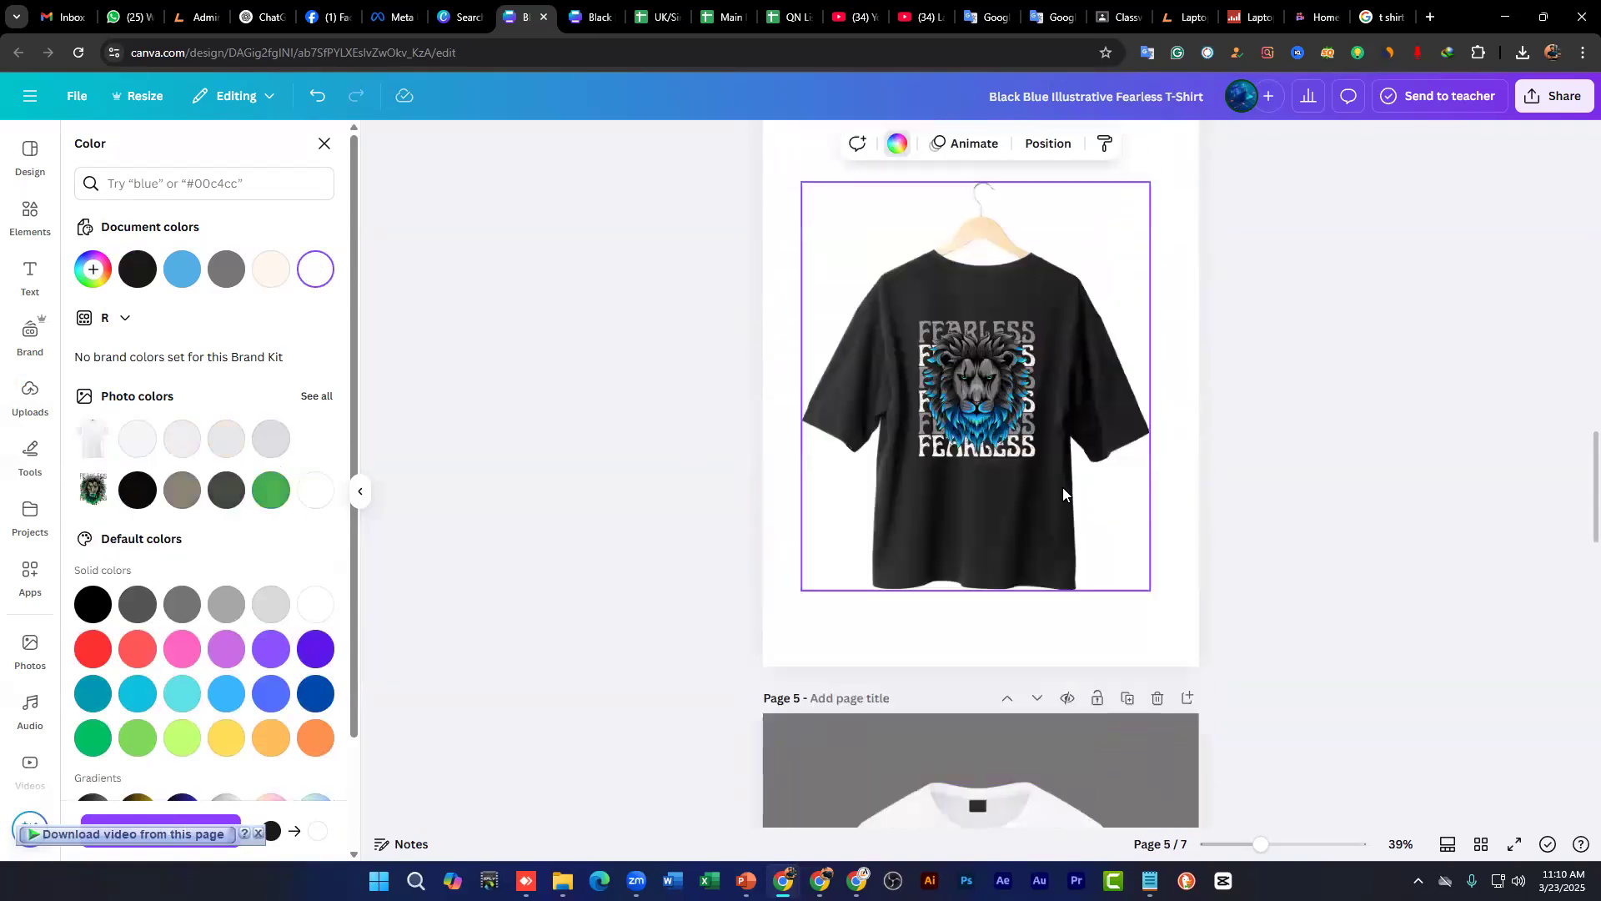
{"action": "scroll", "coordinate": [1031, 423], "scroll_direction": "up", "scroll_amount": 6}
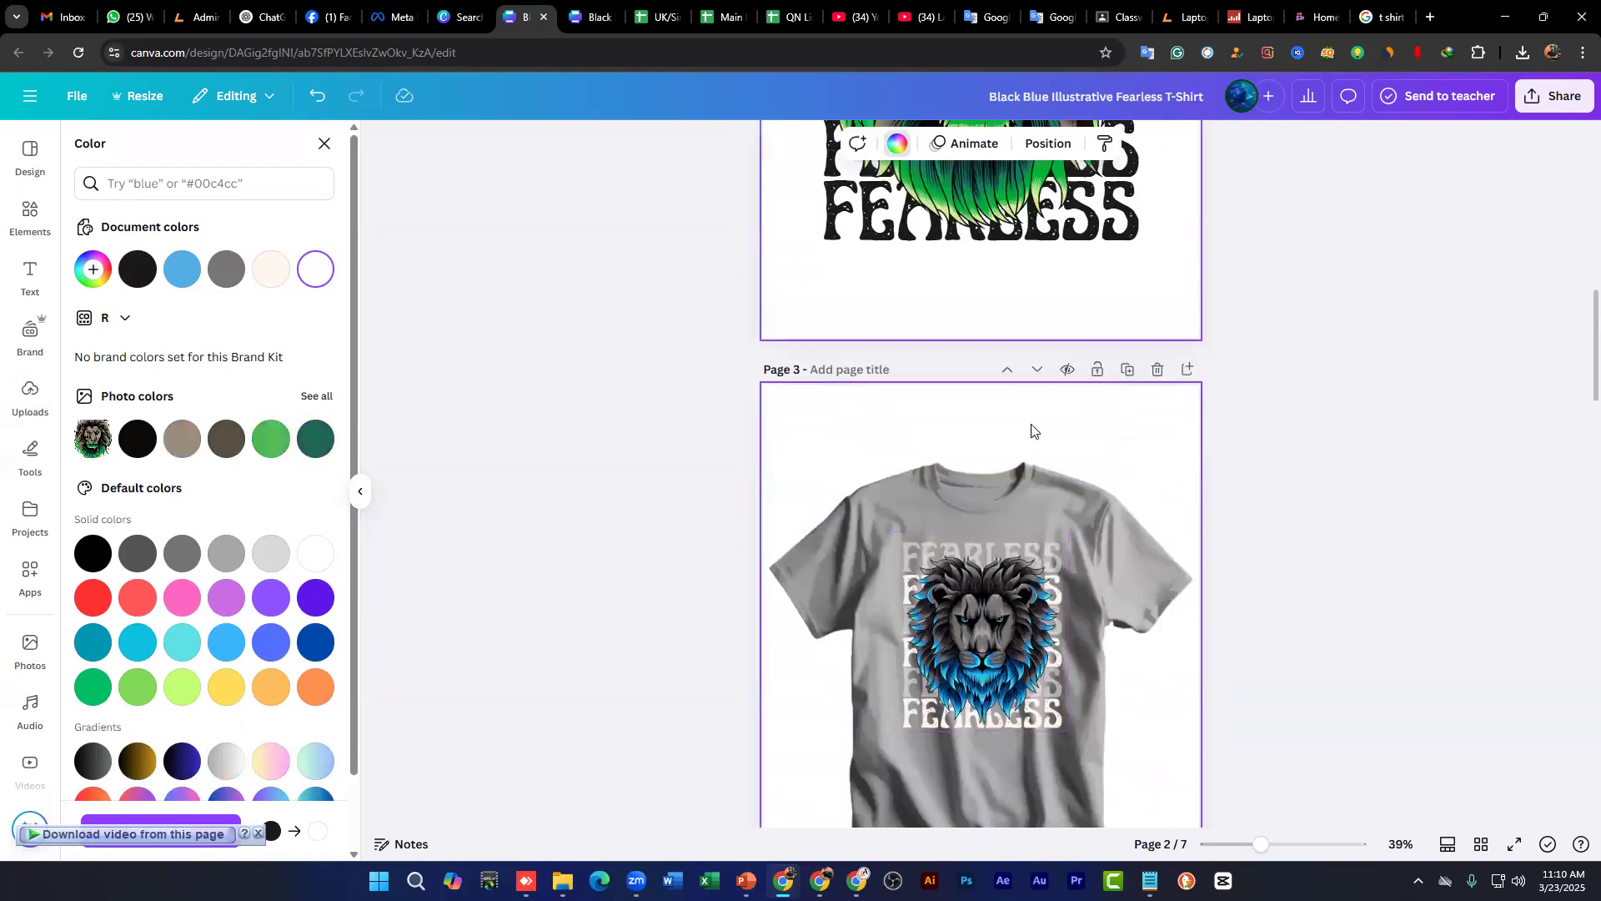
Step: Look over the grey, black and white T-shirt mockups on pages 3 to 7, ending back at the grey shirt
{"action": "scroll", "coordinate": [910, 240], "scroll_direction": "down", "scroll_amount": 6}
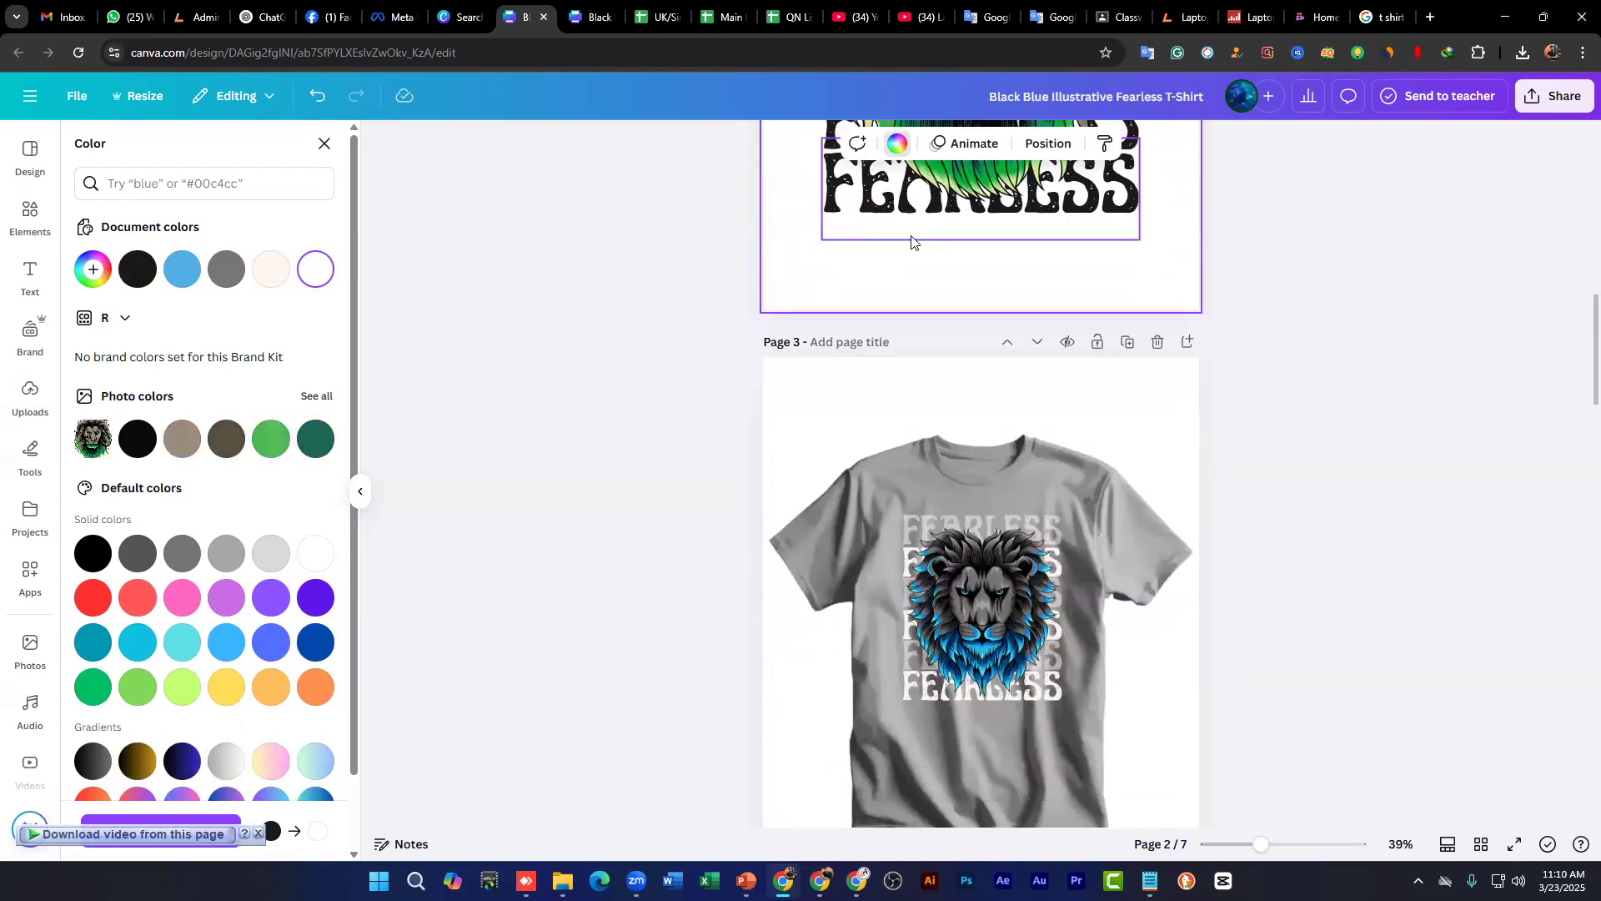
{"action": "scroll", "coordinate": [909, 241], "scroll_direction": "down", "scroll_amount": 6}
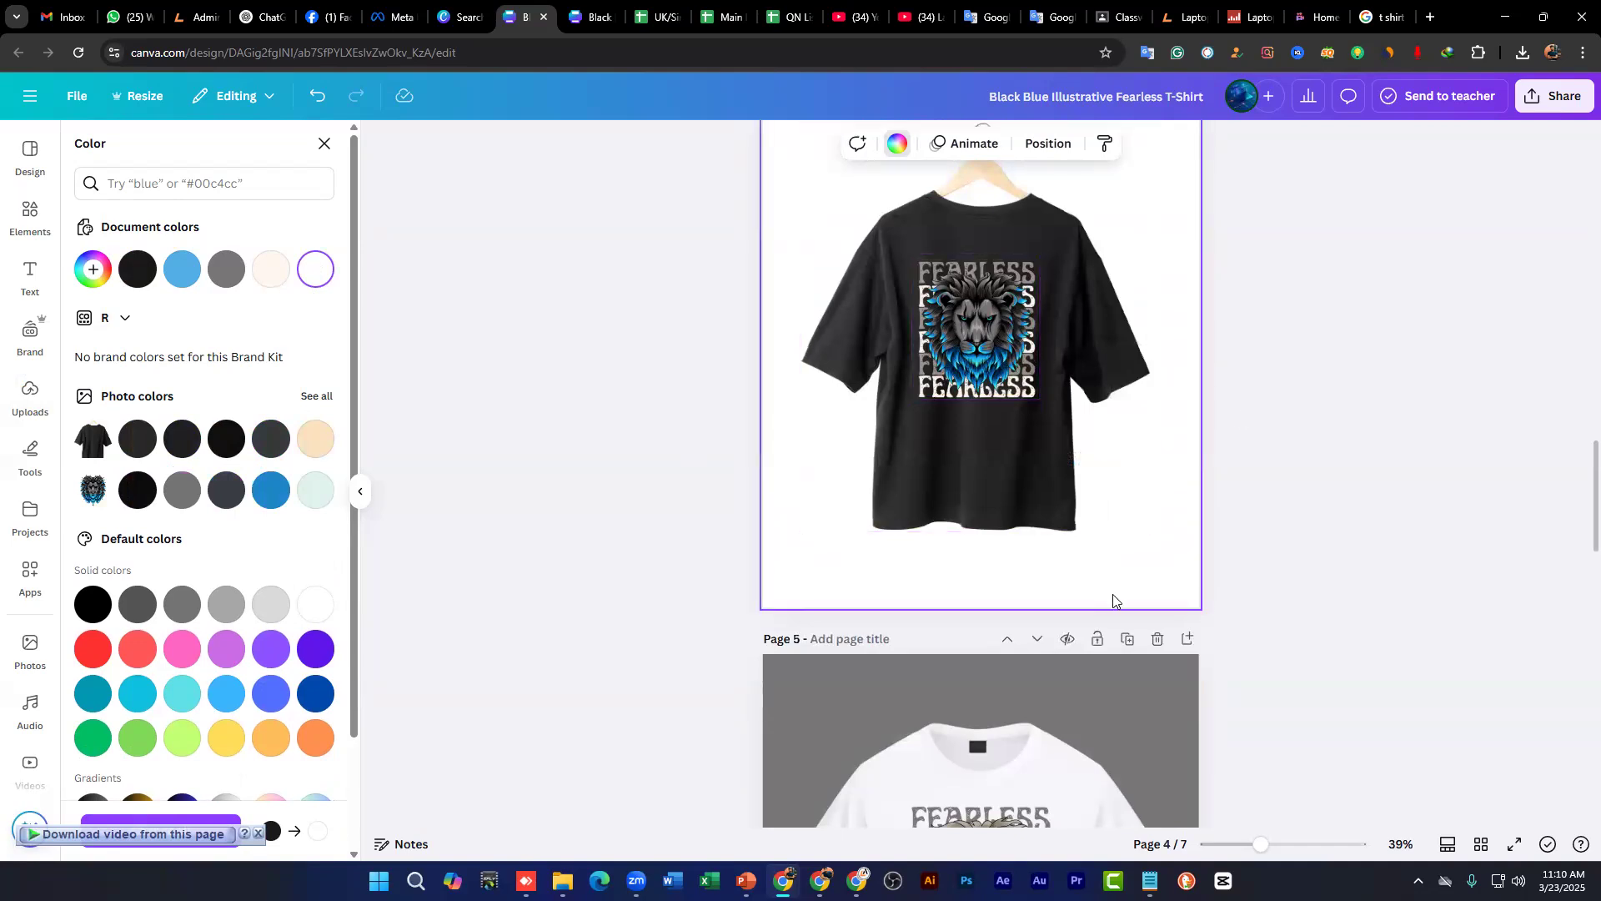
{"action": "scroll", "coordinate": [1112, 601], "scroll_direction": "down", "scroll_amount": 5}
{"action": "scroll", "coordinate": [1147, 522], "scroll_direction": "down", "scroll_amount": 10}
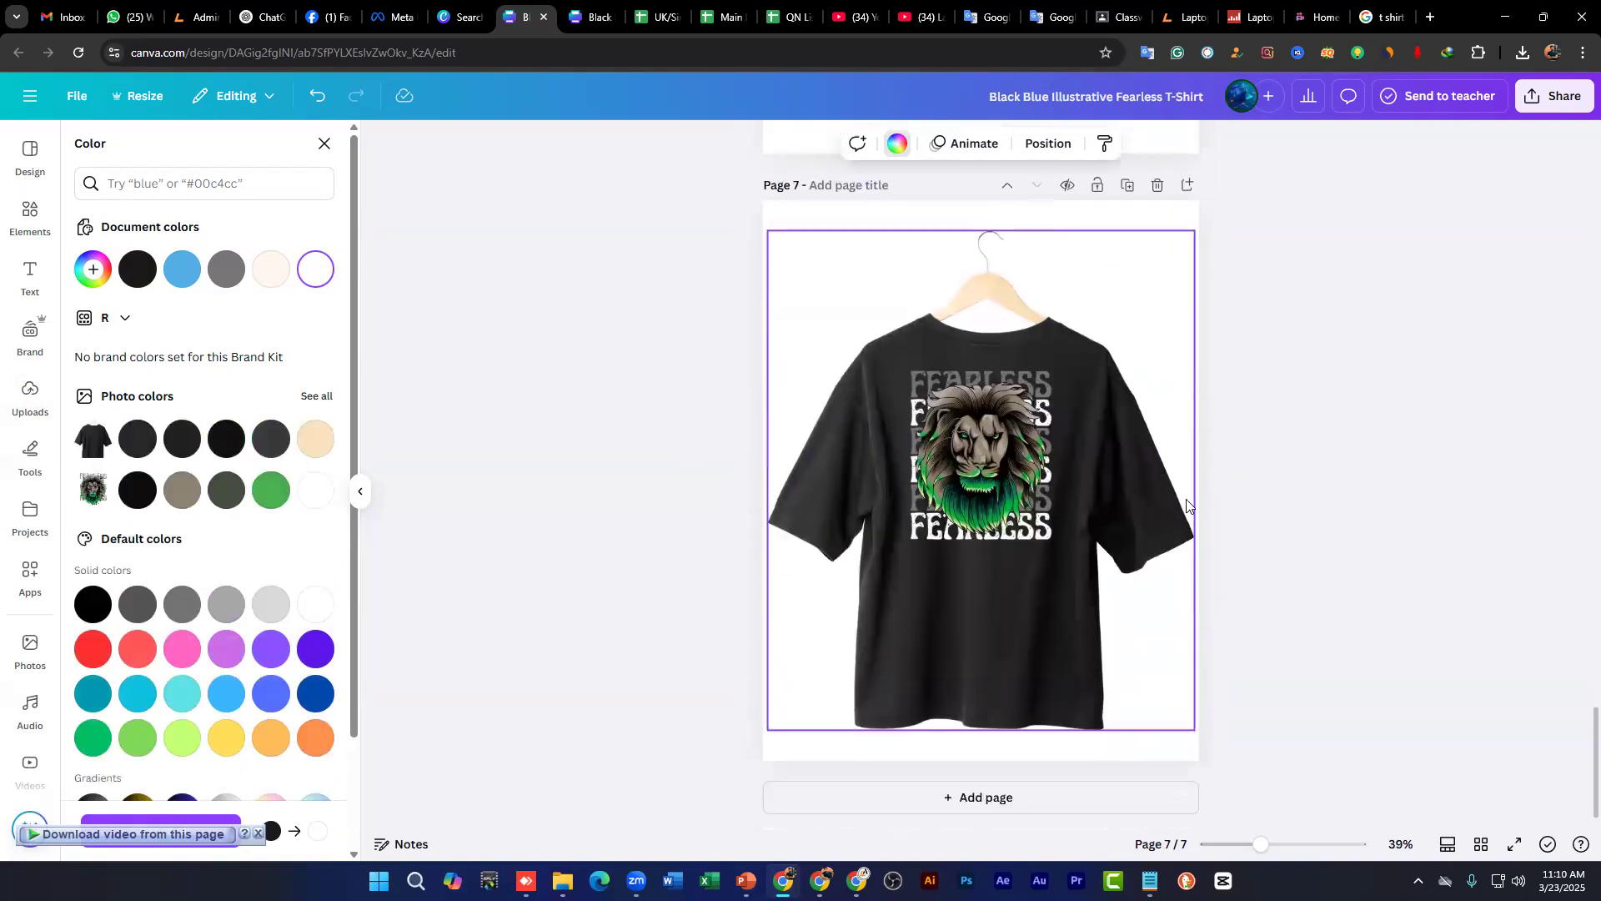
{"action": "scroll", "coordinate": [1189, 505], "scroll_direction": "up", "scroll_amount": 15}
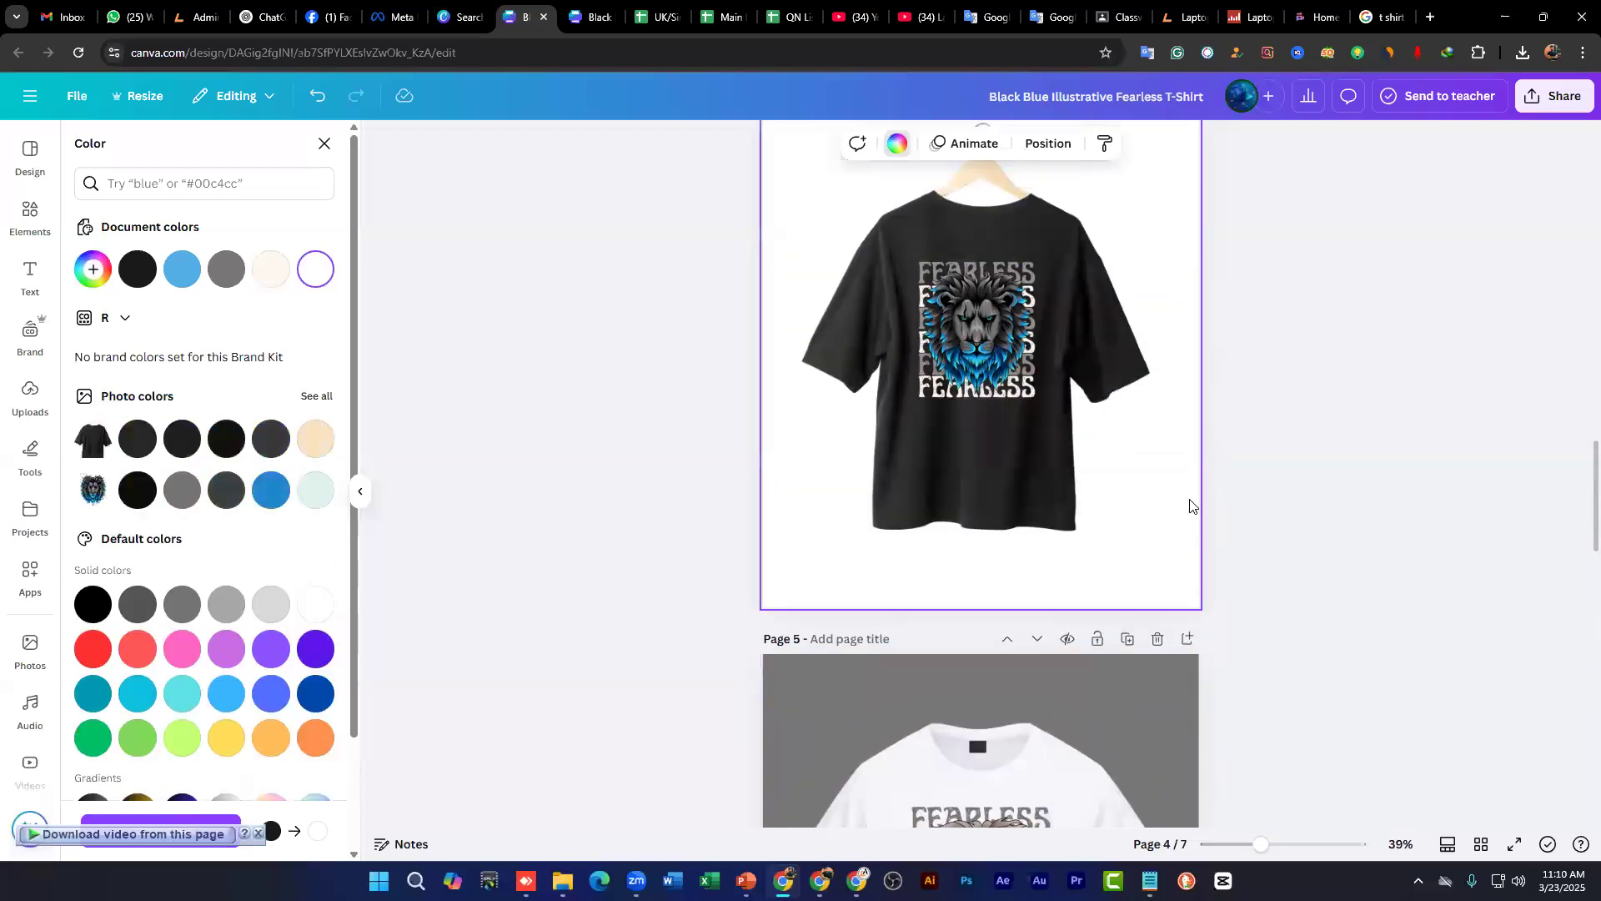
{"action": "scroll", "coordinate": [1190, 505], "scroll_direction": "up", "scroll_amount": 5}
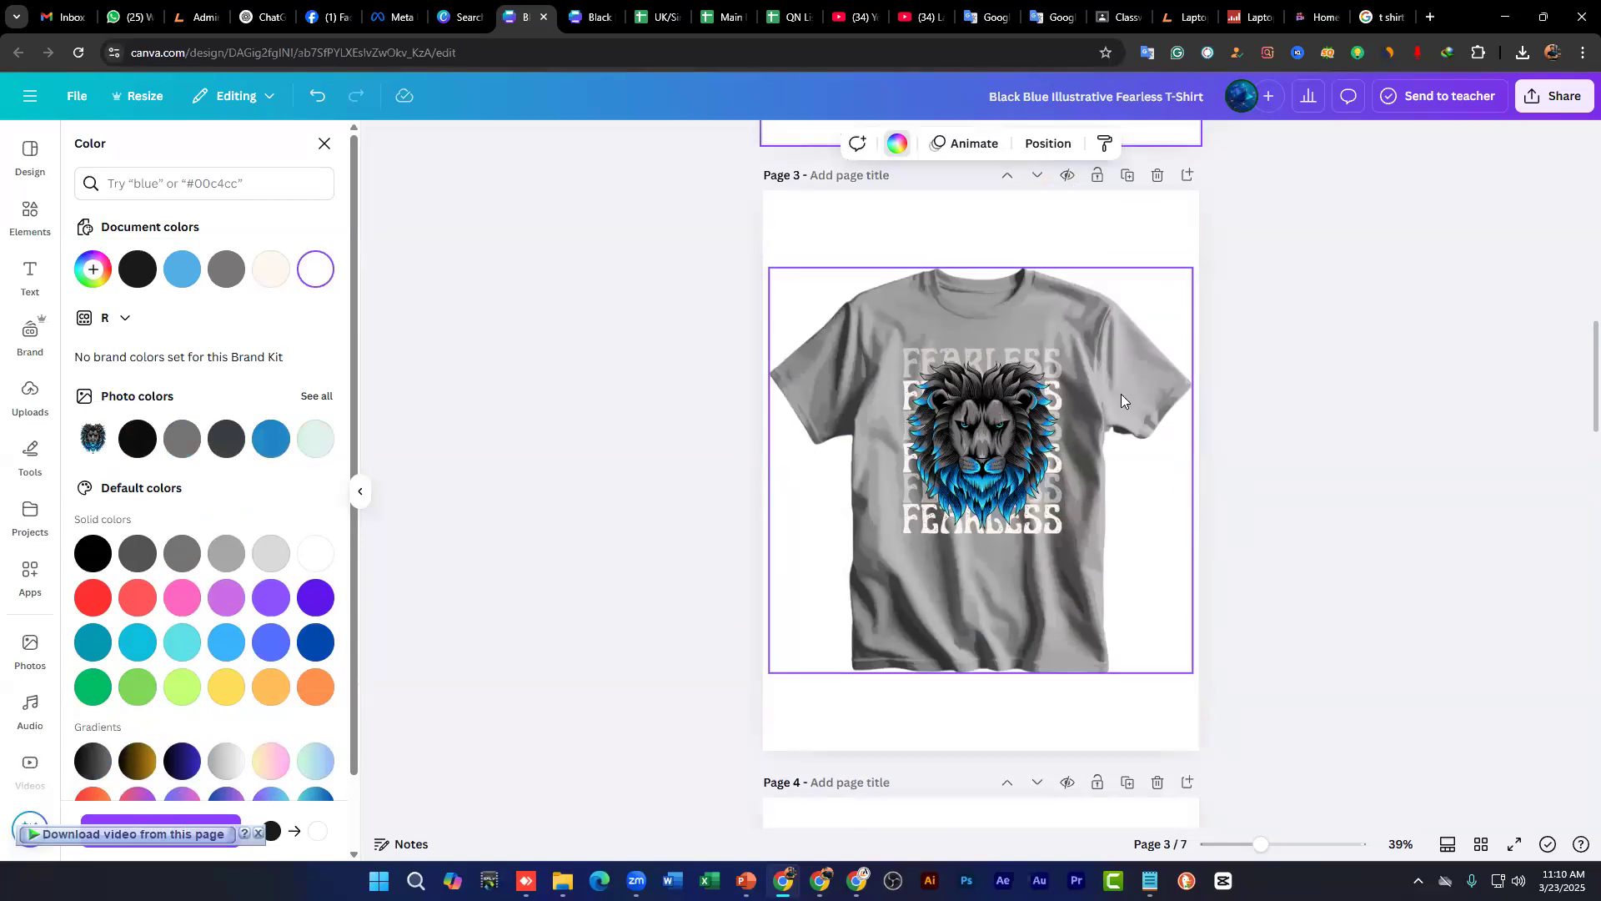
{"action": "left_click", "coordinate": [921, 250]}
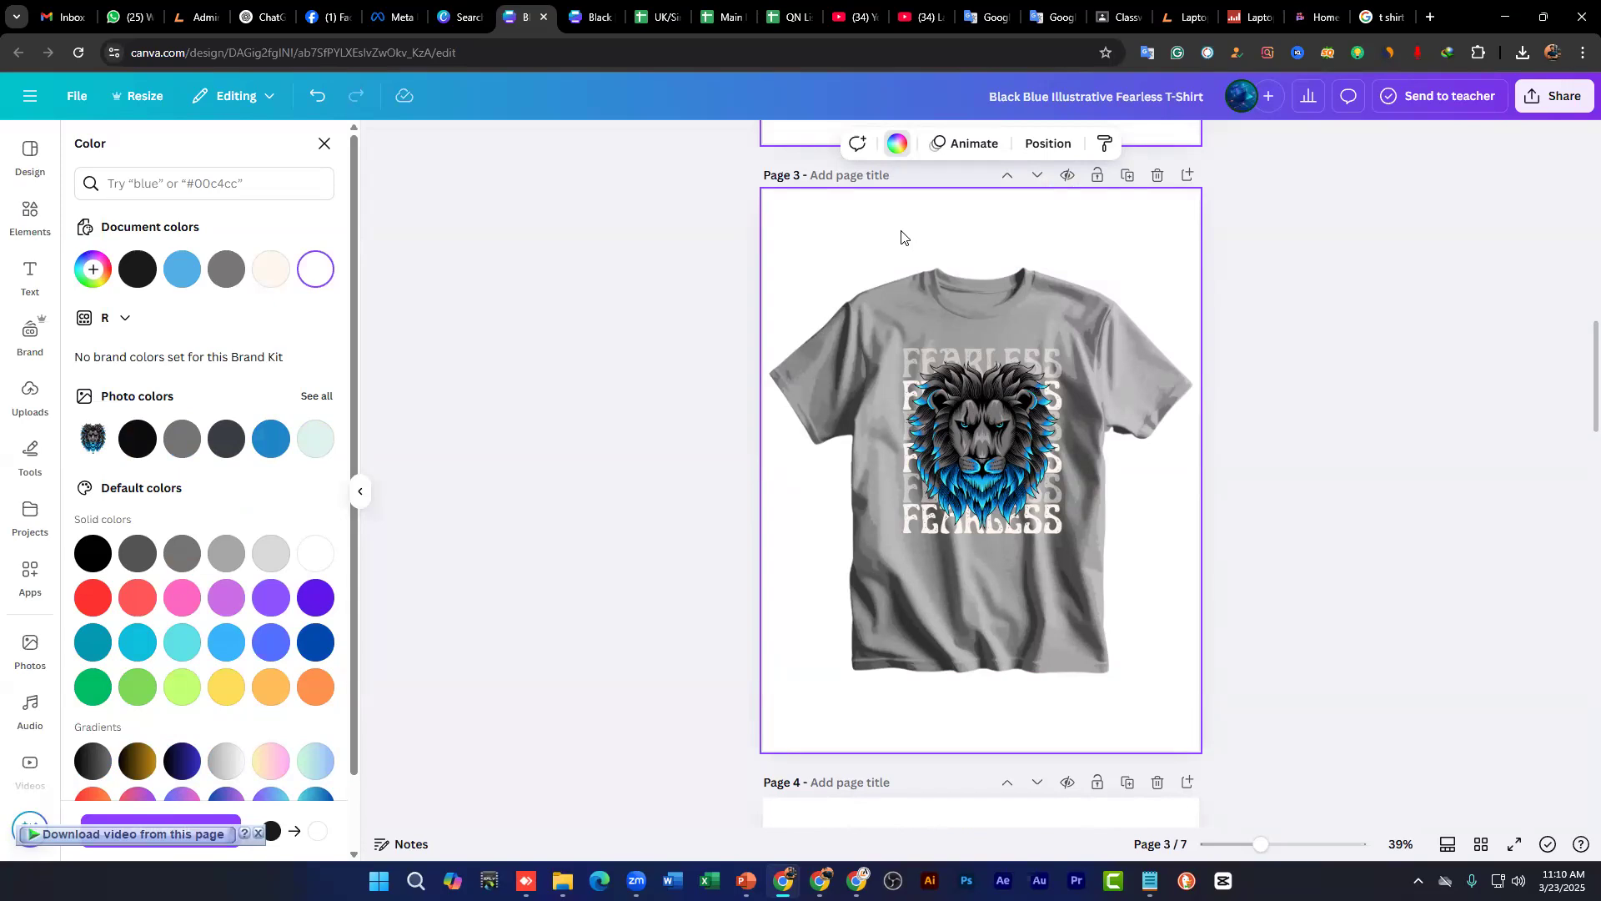
Step: View the Fearless design's download options and inspect the splatter and tiger images in the separate Savage T-shirt design
{"action": "left_click", "coordinate": [1548, 89]}
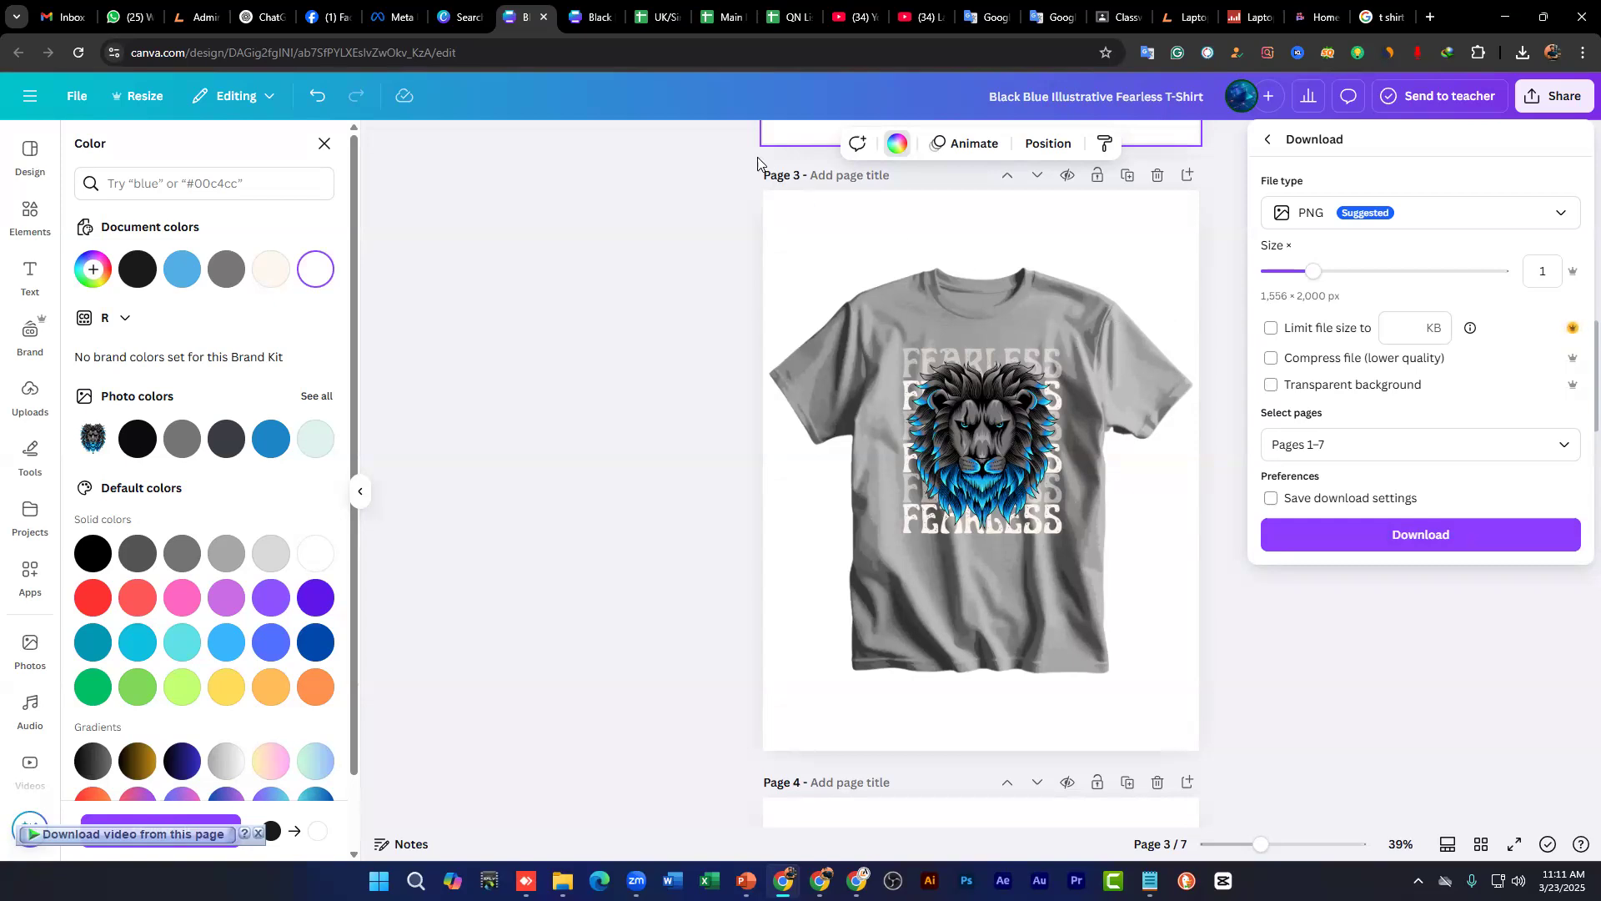
{"action": "left_click", "coordinate": [594, 17]}
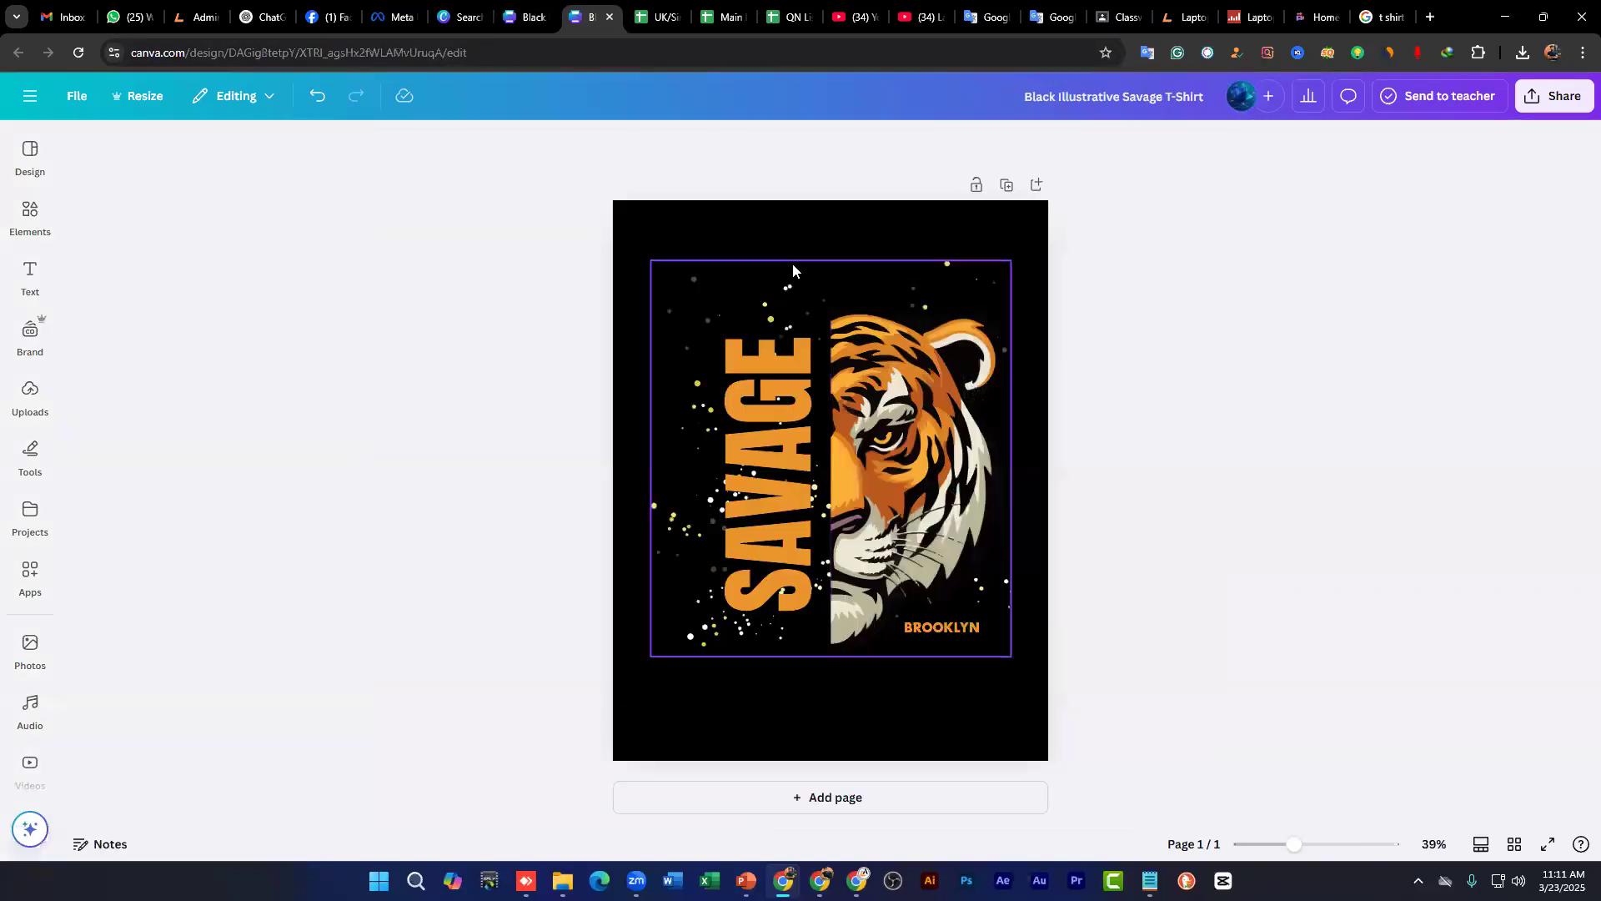
{"action": "left_click", "coordinate": [770, 307]}
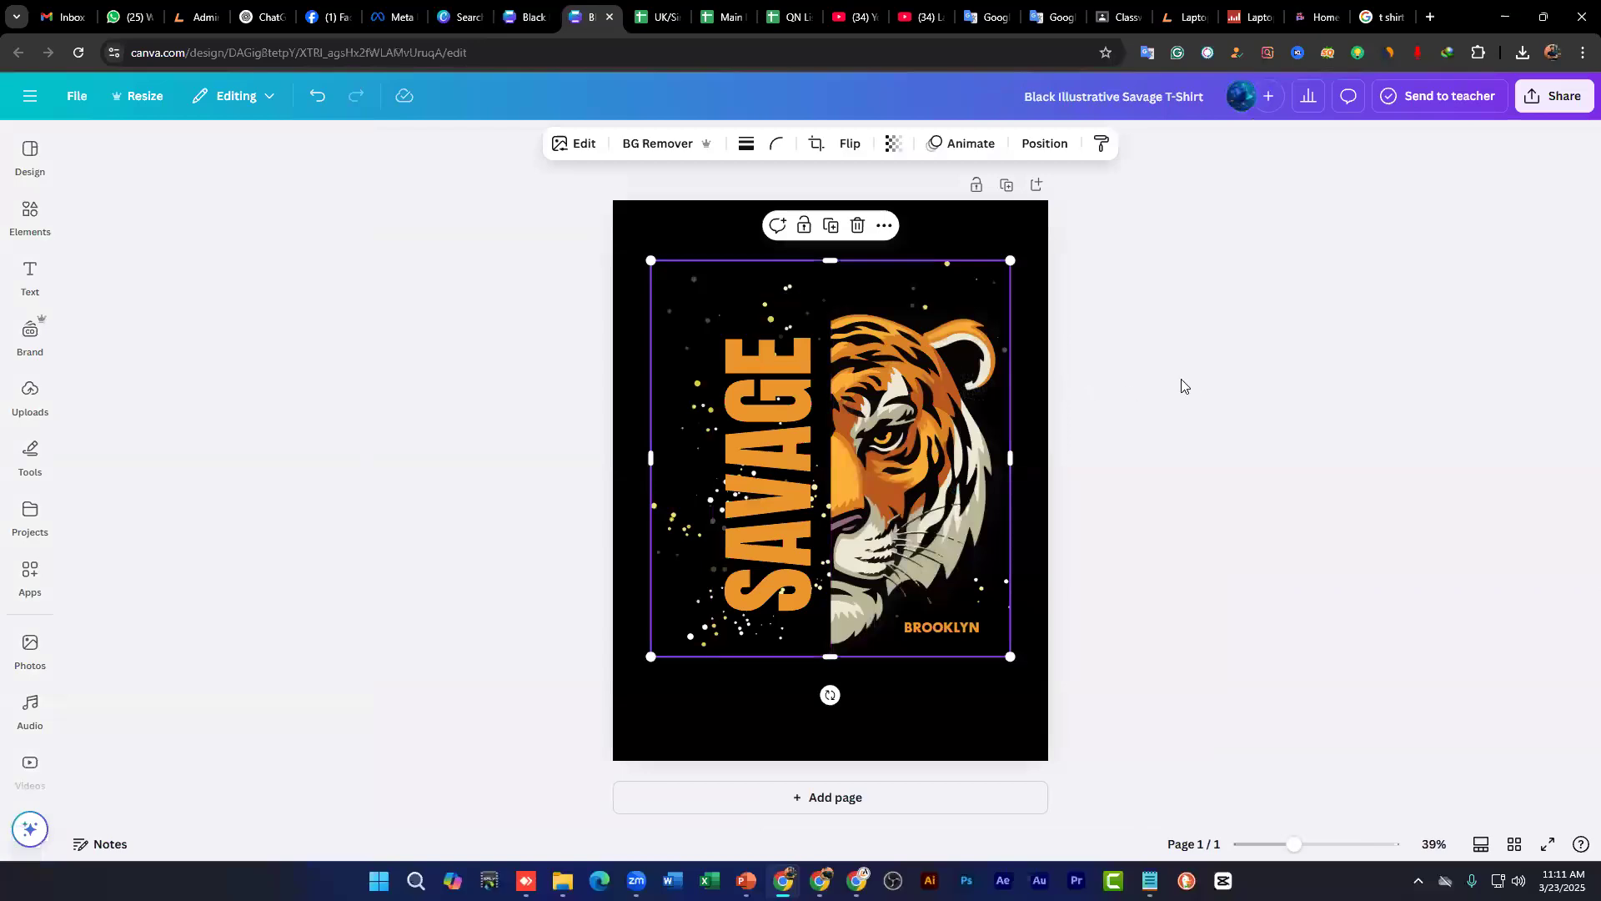
{"action": "left_click", "coordinate": [901, 437]}
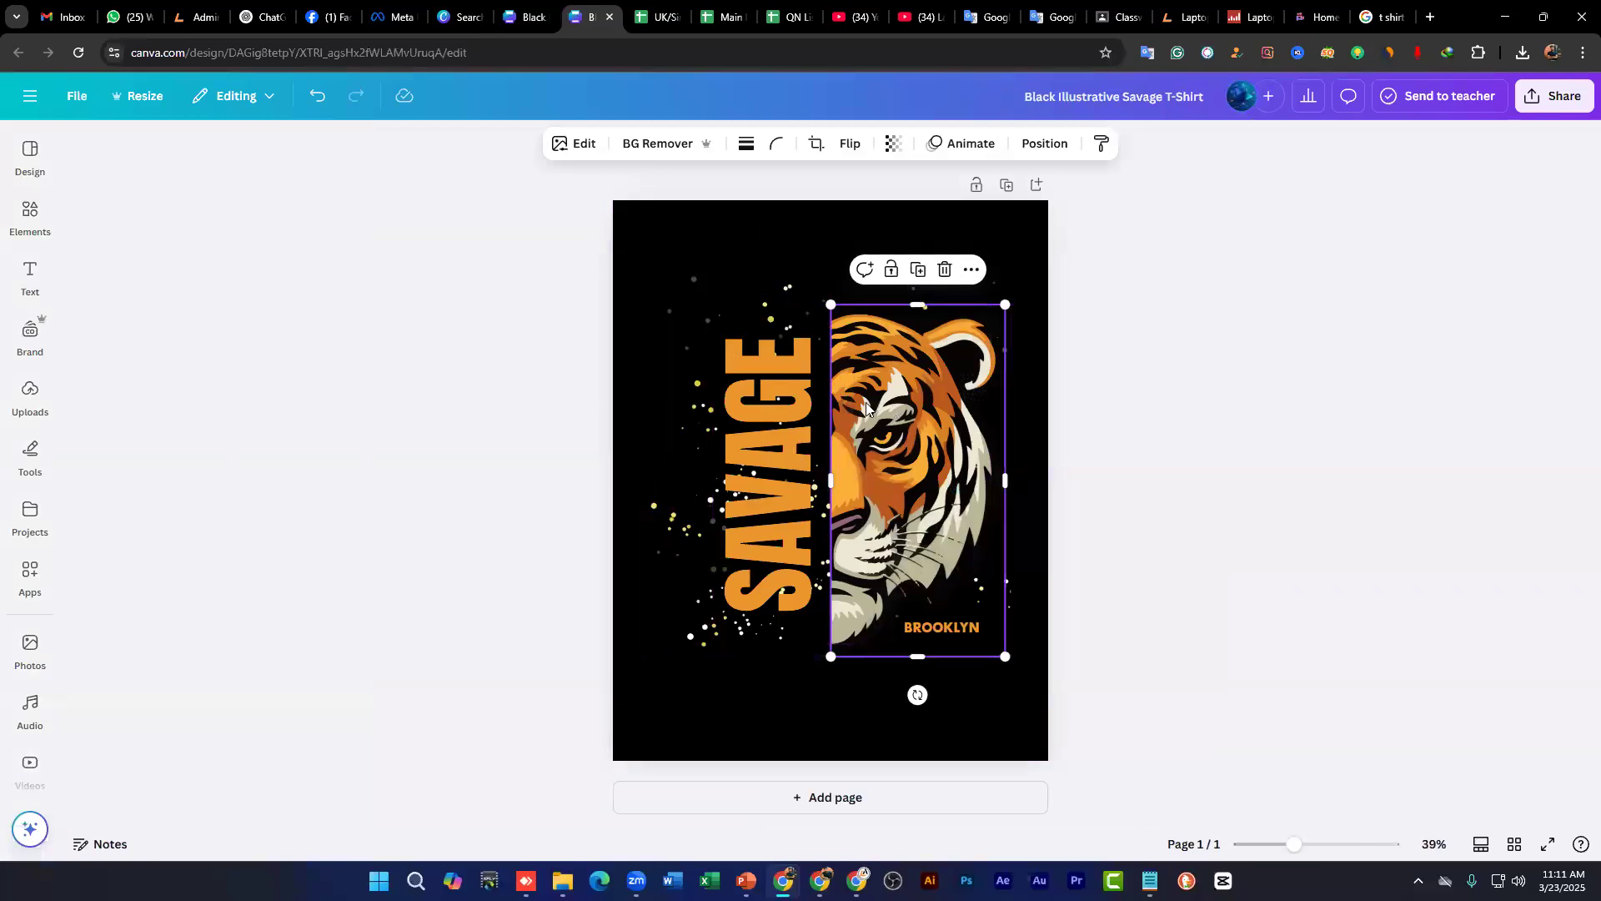
{"action": "left_click", "coordinate": [526, 16]}
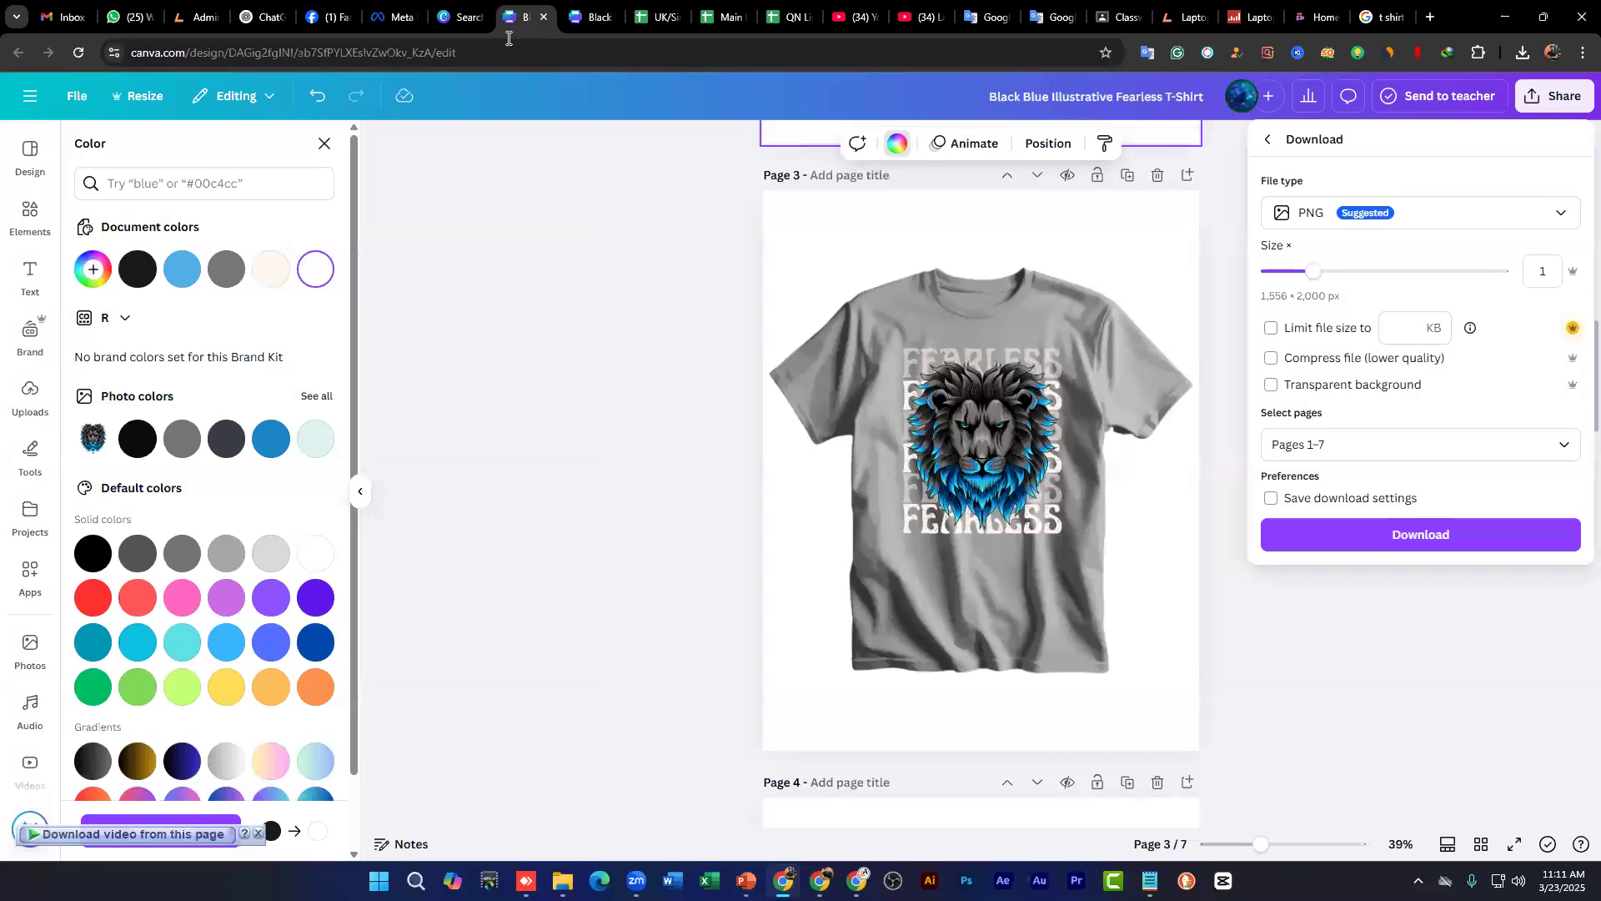
{"action": "left_click", "coordinate": [1223, 642]}
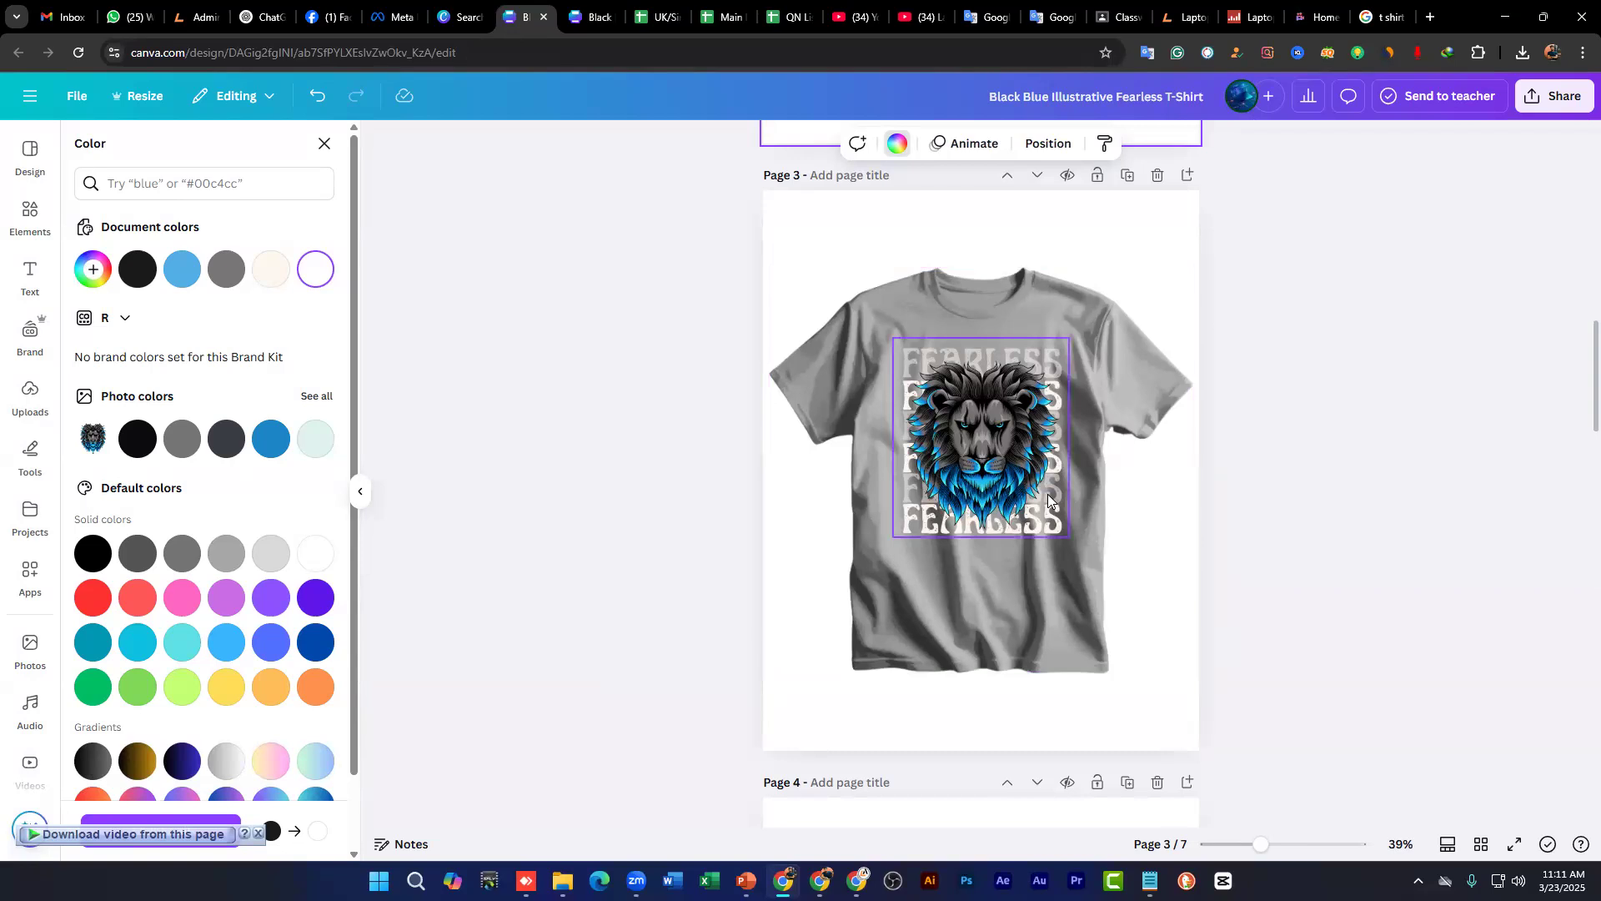
Step: Review the lion designs on pages 2 and 1, and switch to the course module slide in PowerPoint
{"action": "scroll", "coordinate": [1057, 503], "scroll_direction": "up", "scroll_amount": 5}
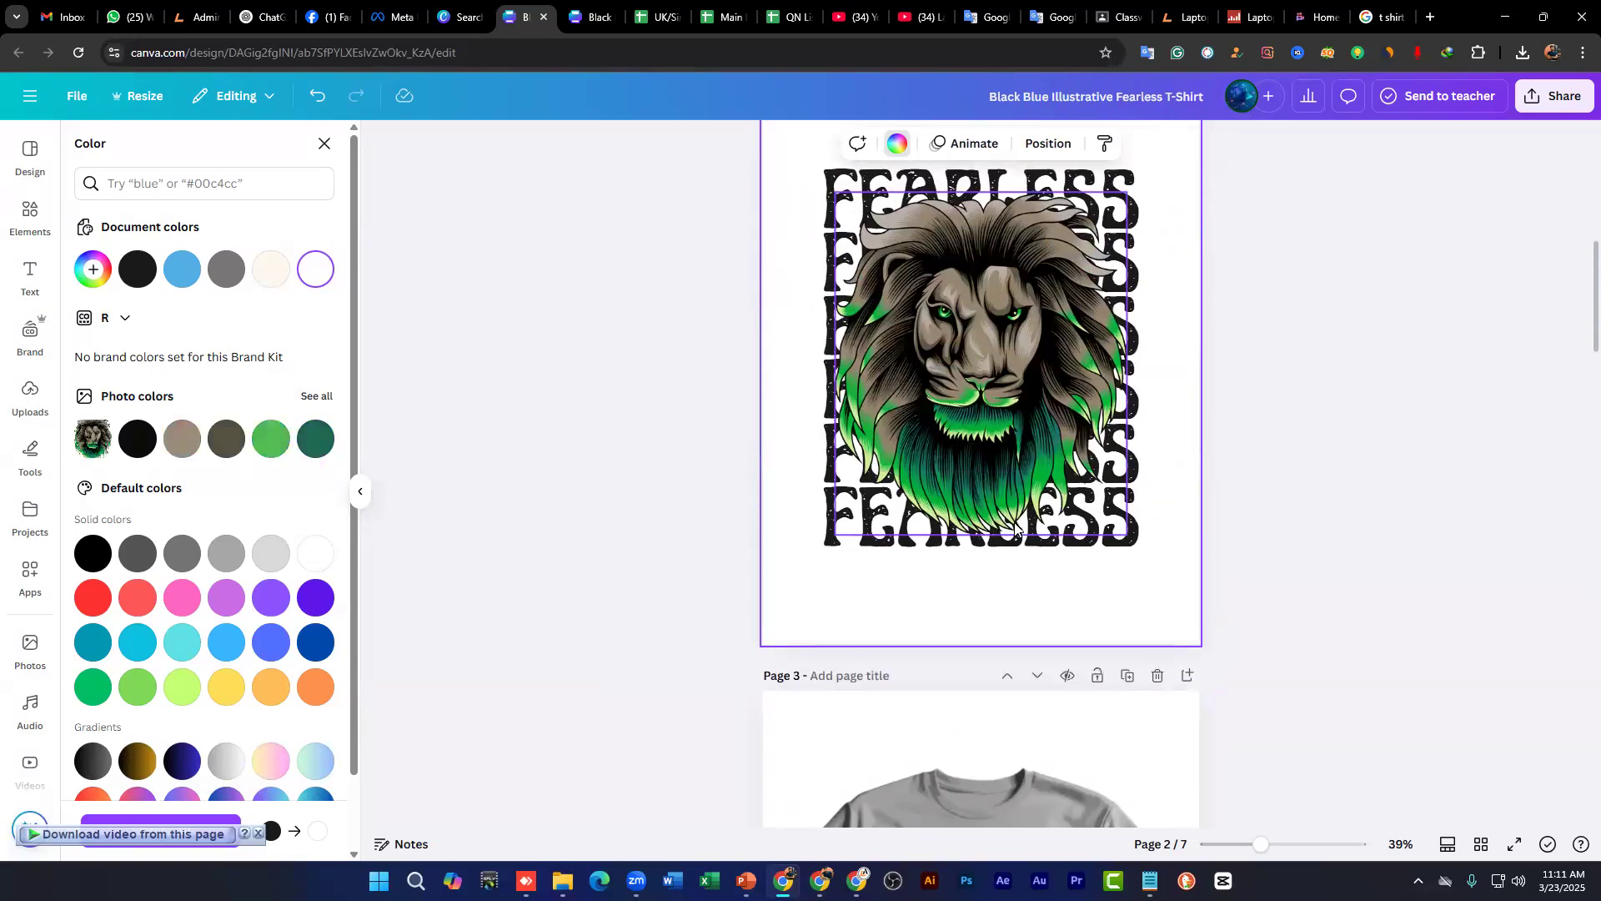
{"action": "scroll", "coordinate": [1016, 528], "scroll_direction": "up", "scroll_amount": 7}
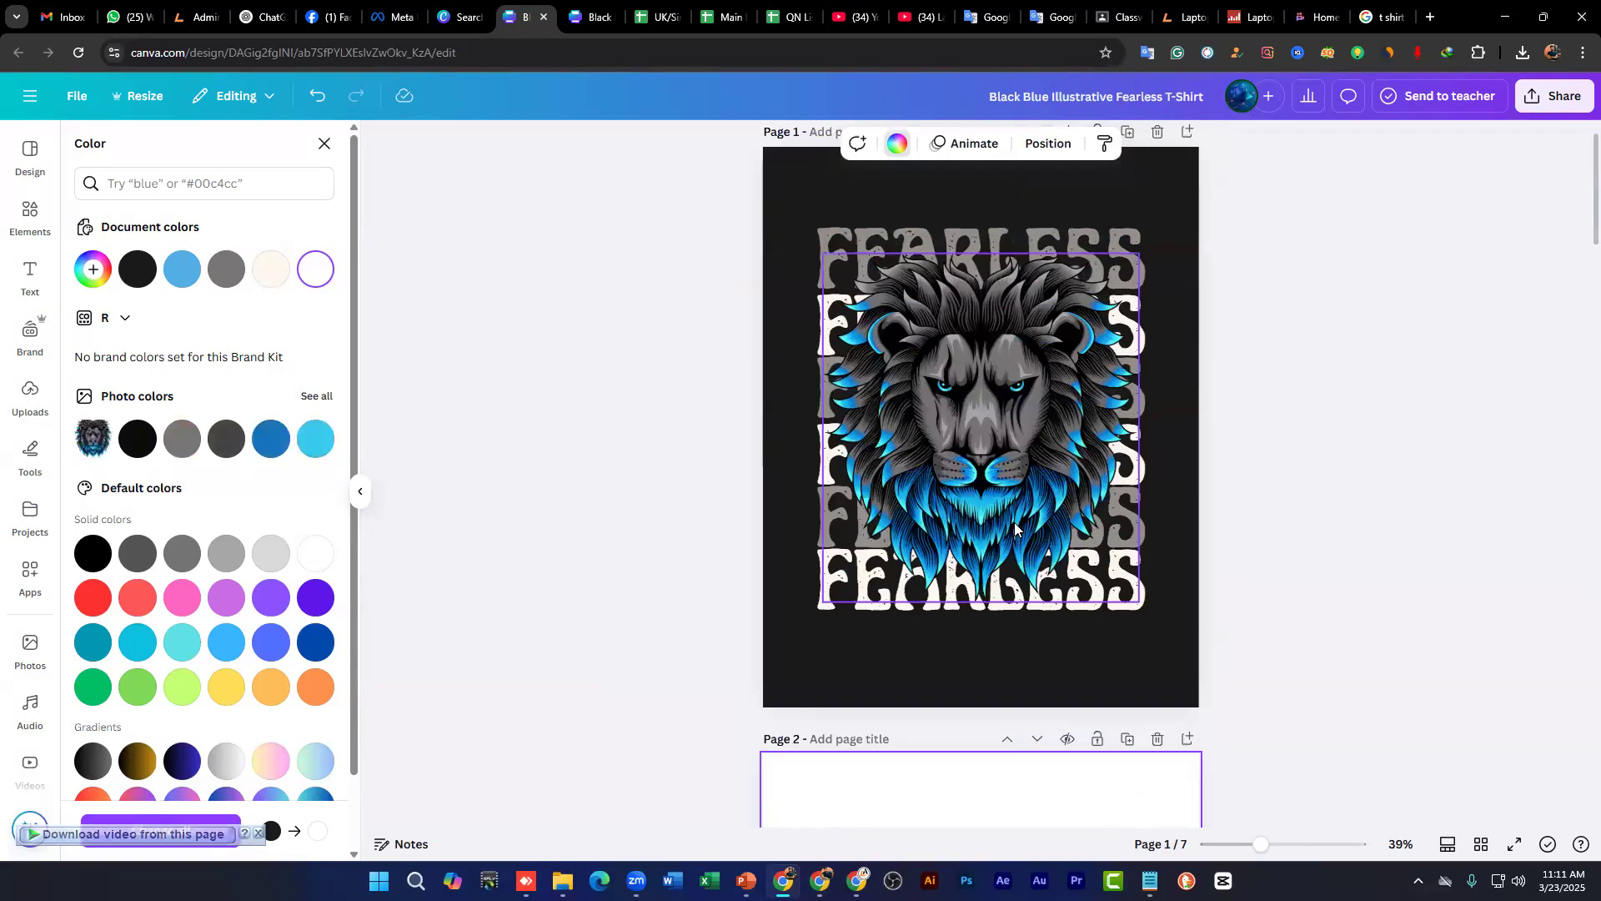
{"action": "scroll", "coordinate": [1014, 522], "scroll_direction": "up", "scroll_amount": 1}
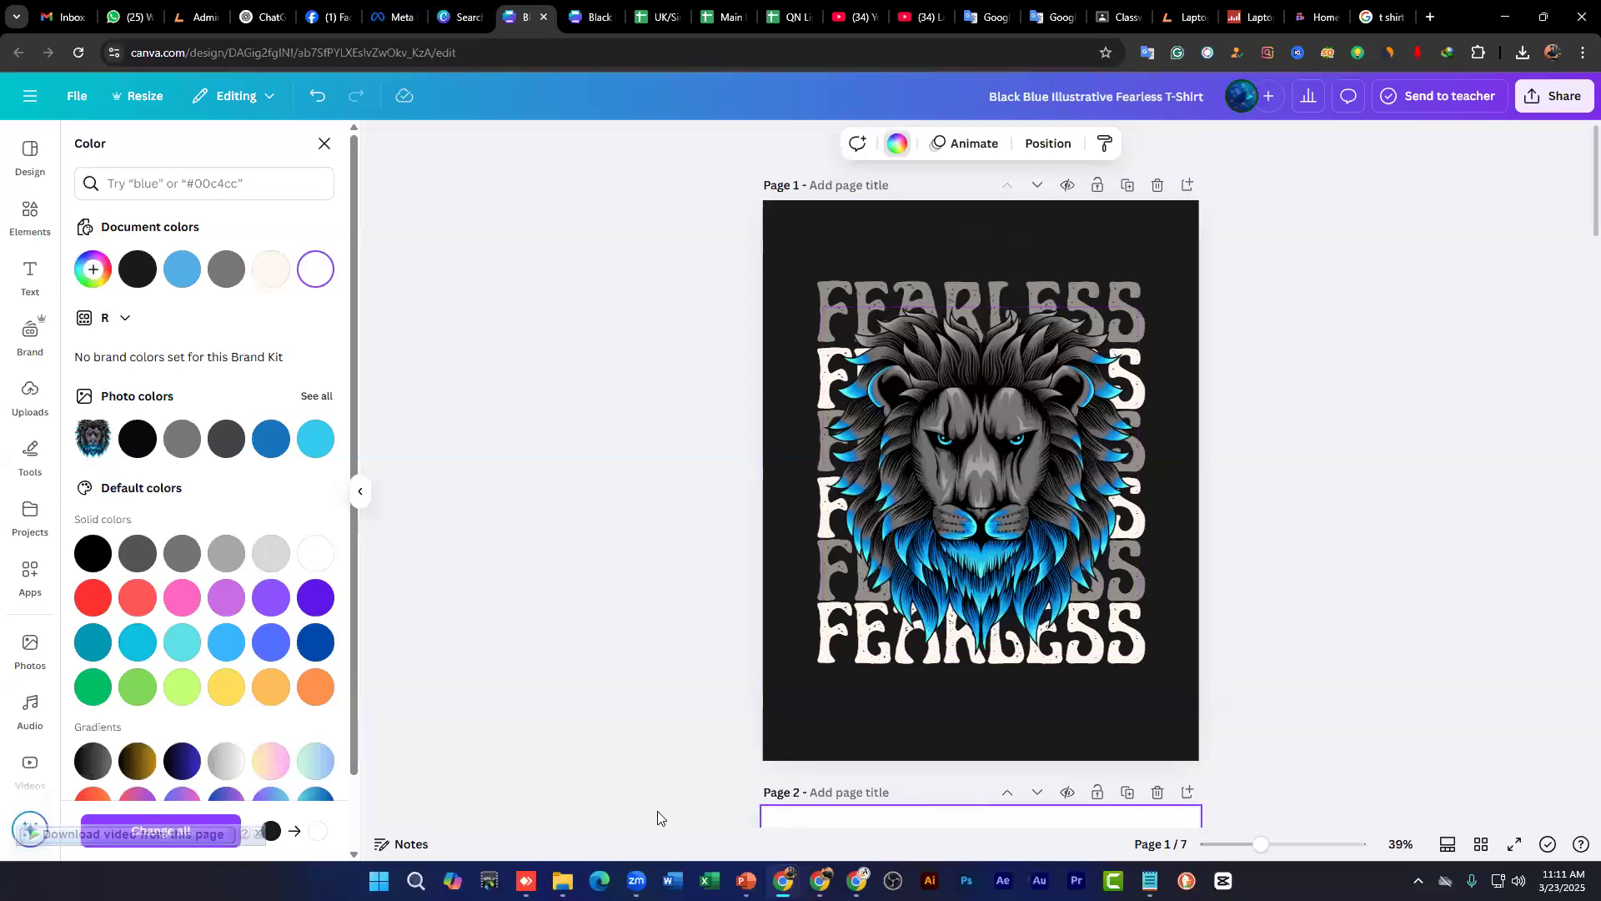
{"action": "left_click", "coordinate": [746, 881]}
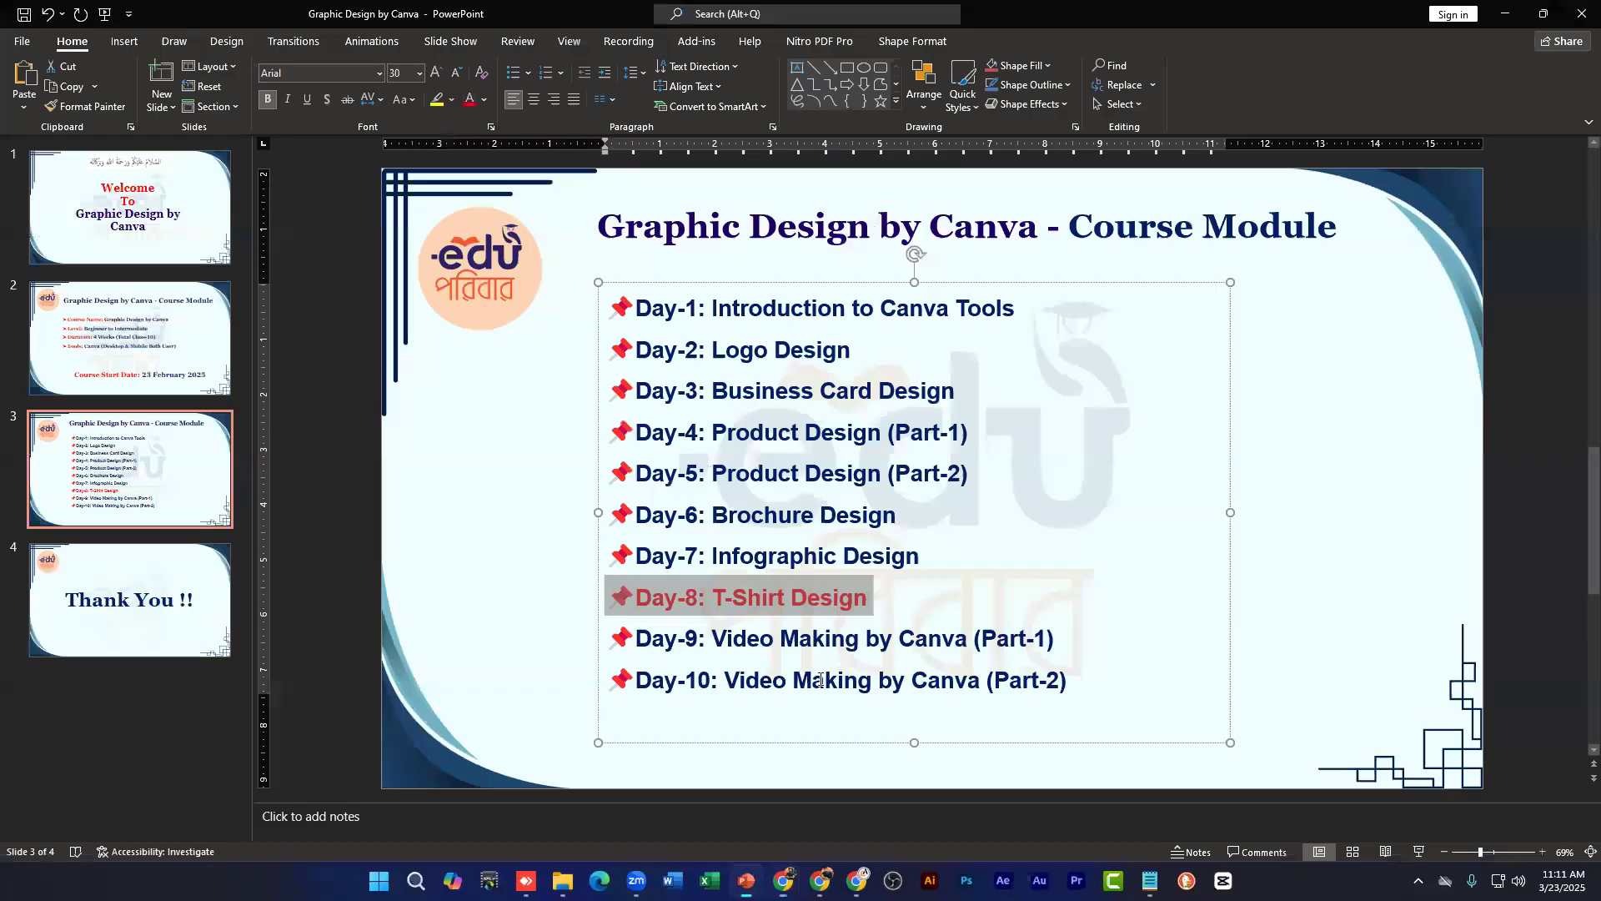